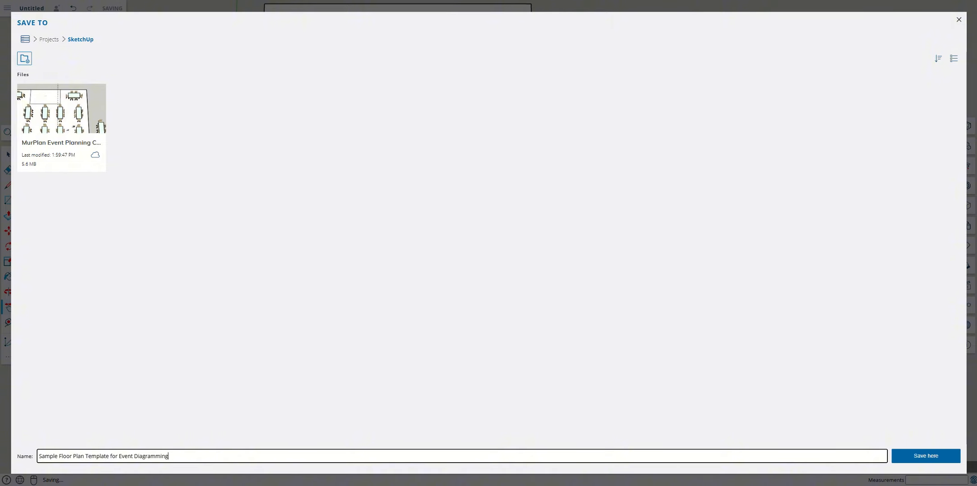
# Step: Save the model as "Sample Floor Plan Template for Event Diagramming" in the SketchUp project folder
pyautogui.click(919, 459)
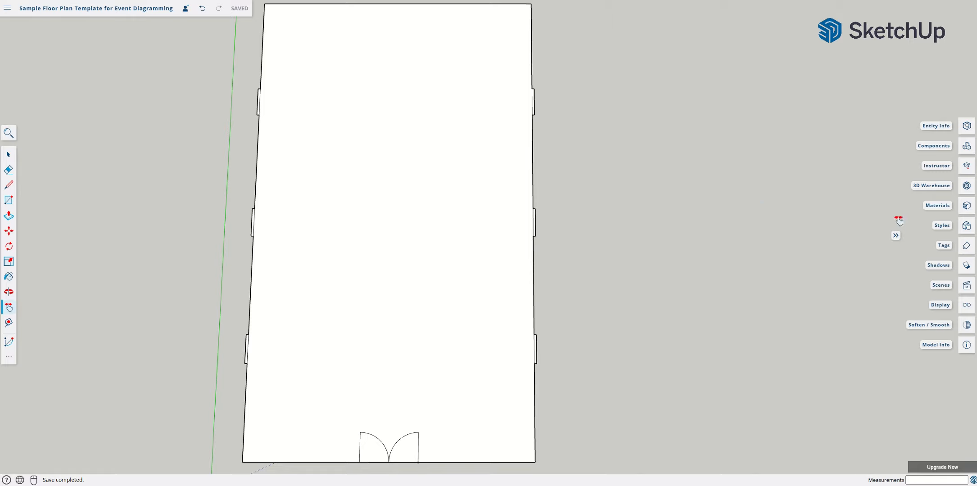
# Step: Open the 3D Warehouse, enlarge its window and search the models for "6ft folding table"
pyautogui.click(967, 187)
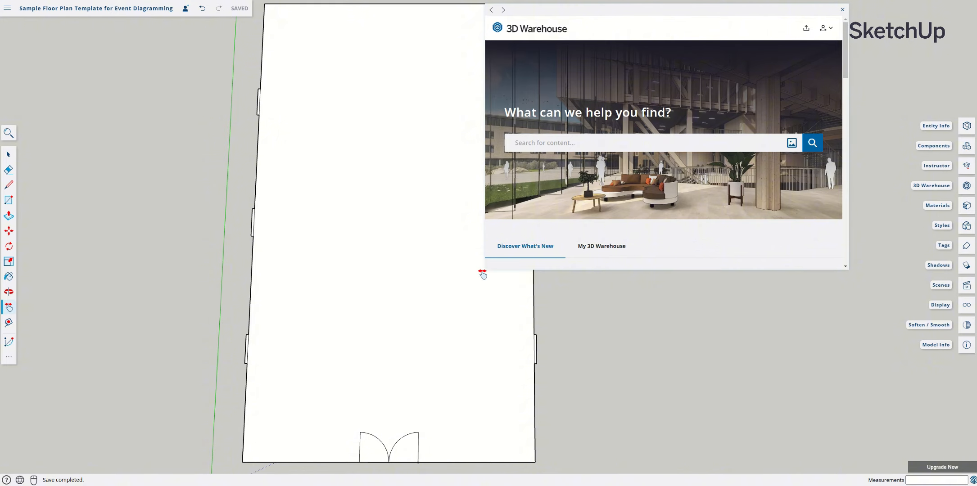
pyautogui.moveTo(486, 267); pyautogui.dragTo(129, 444)
pyautogui.scroll(-7, 624, 373)
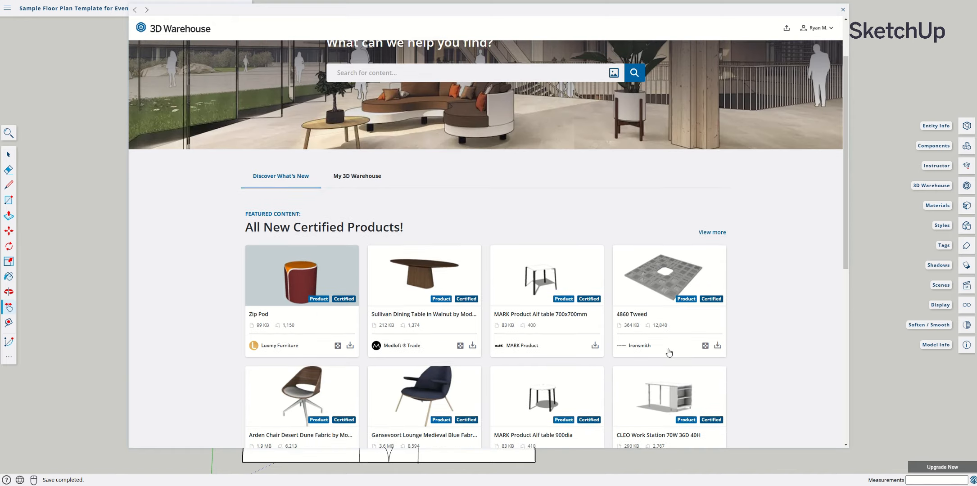
pyautogui.scroll(-3, 662, 342)
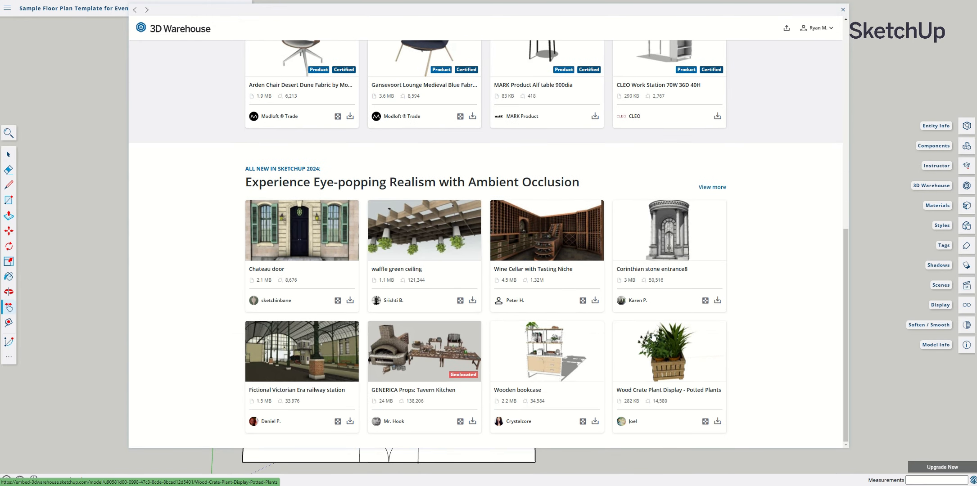
pyautogui.scroll(5, 654, 338)
pyautogui.scroll(6, 673, 335)
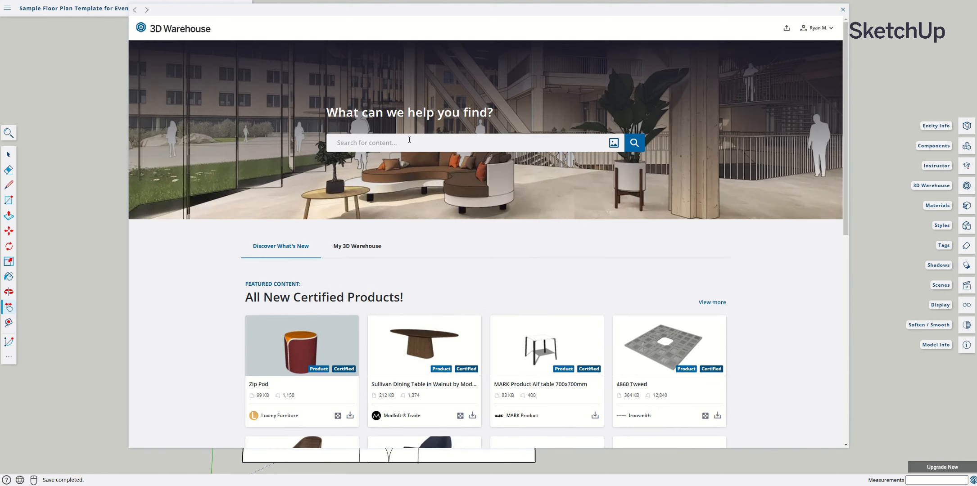
pyautogui.click(410, 140)
pyautogui.write('6ft folding table')
pyautogui.press('Return')
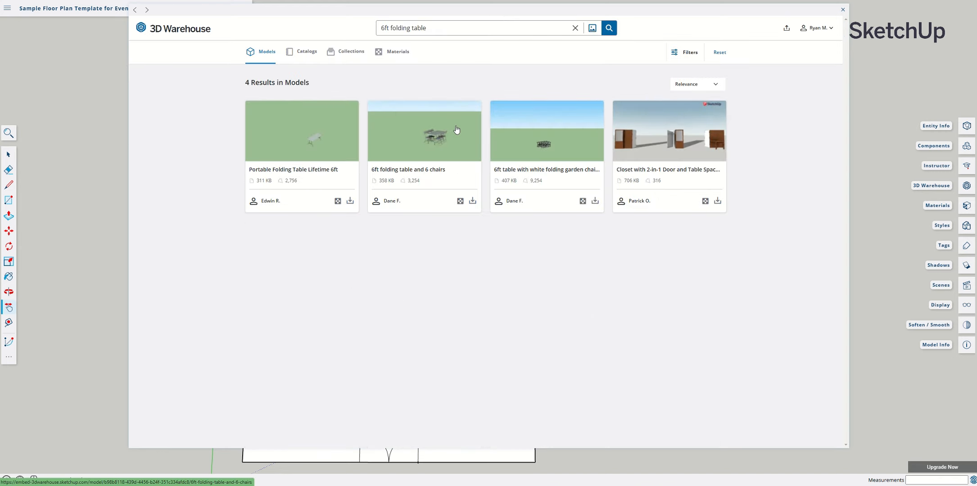
# Step: Insert the "Portable Folding Table Lifetime 6ft" model and move it to the empty area outside the room's right wall
pyautogui.click(350, 200)
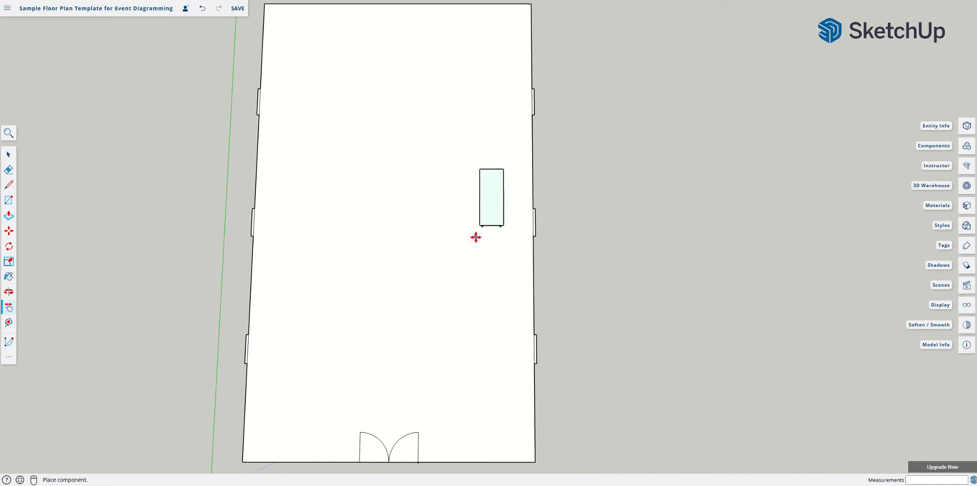
pyautogui.click(462, 235)
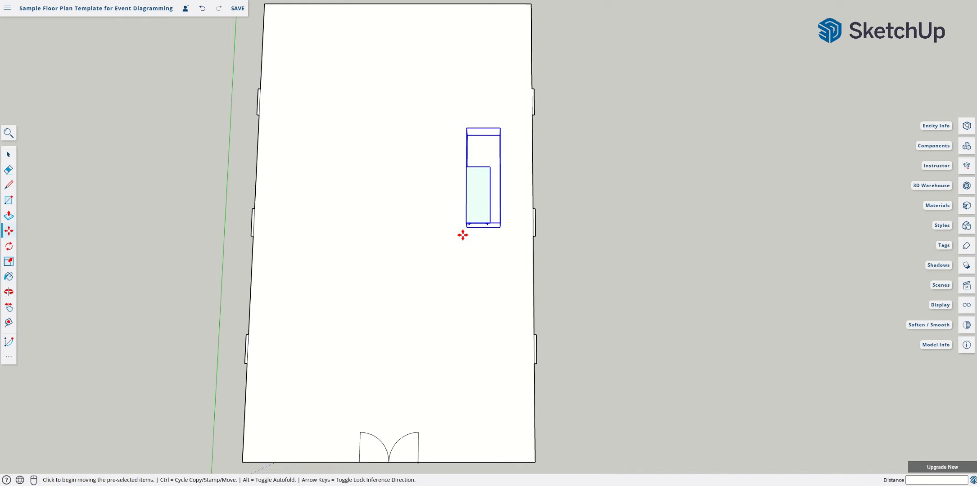
pyautogui.click(484, 196)
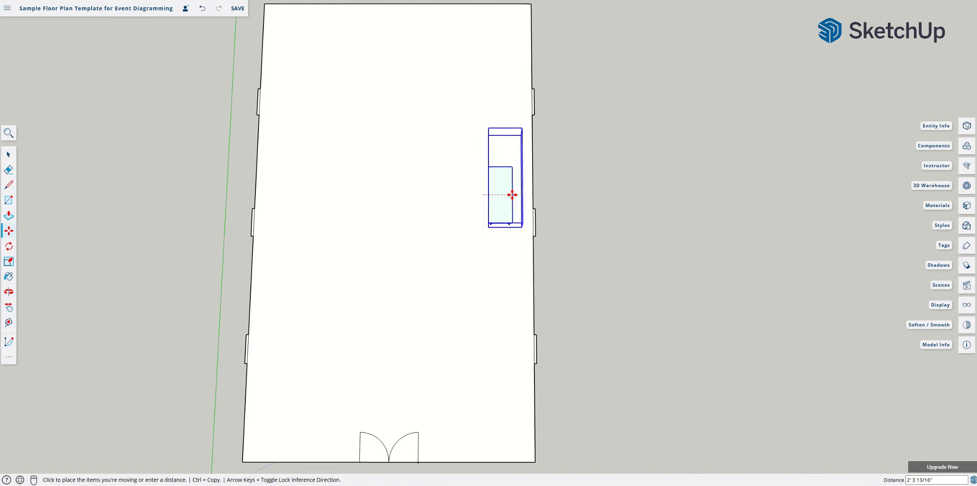
pyautogui.click(624, 198)
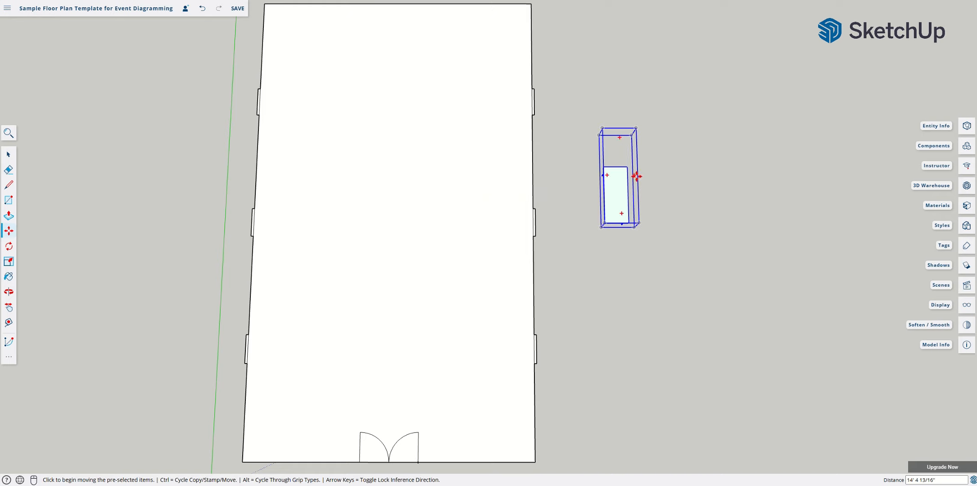
# Step: Explode the folding table's outer component so the oversized bounding box around the table is removed
pyautogui.scroll(5, 589, 157)
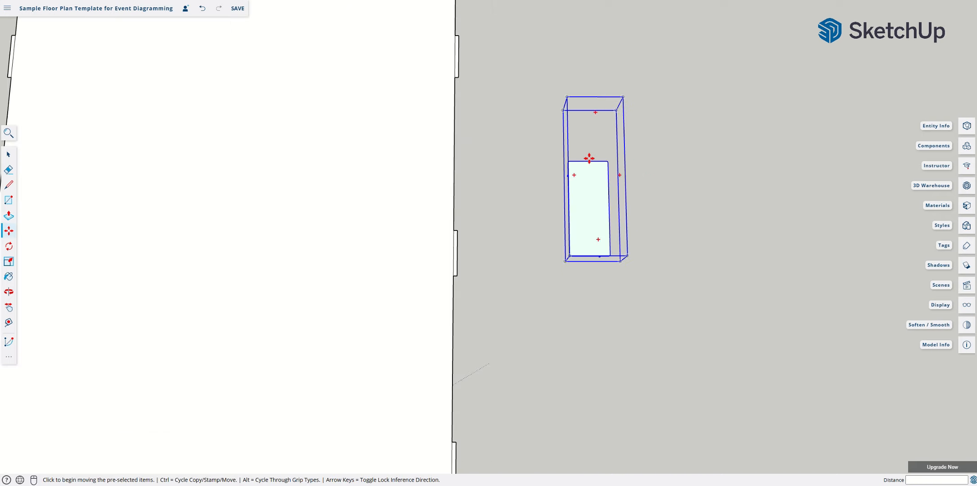
pyautogui.scroll(2, 616, 149)
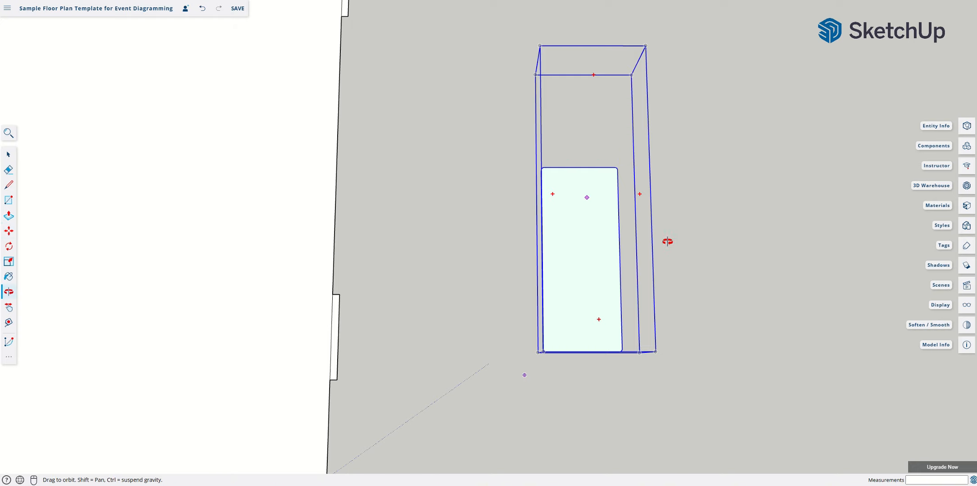
pyautogui.press('h')
pyautogui.moveTo(654, 238); pyautogui.dragTo(441, 237)
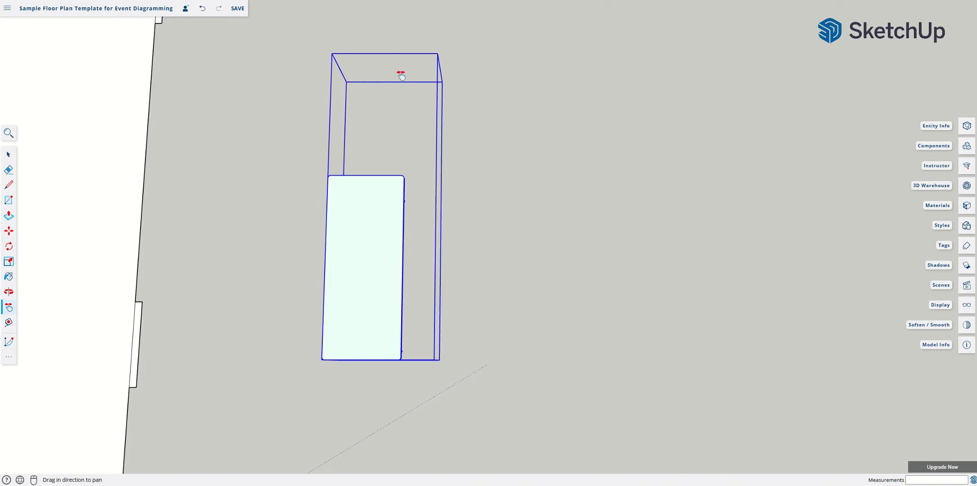
pyautogui.rightClick(374, 265)
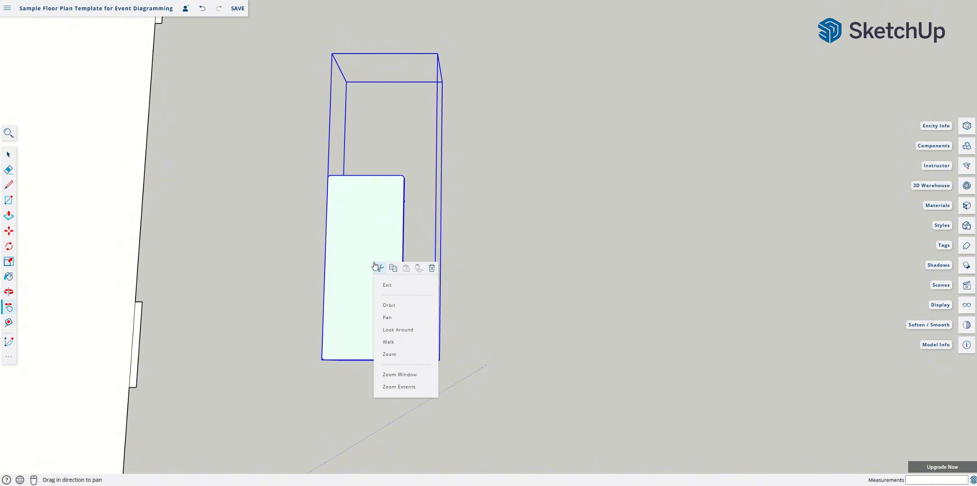
pyautogui.press('space')
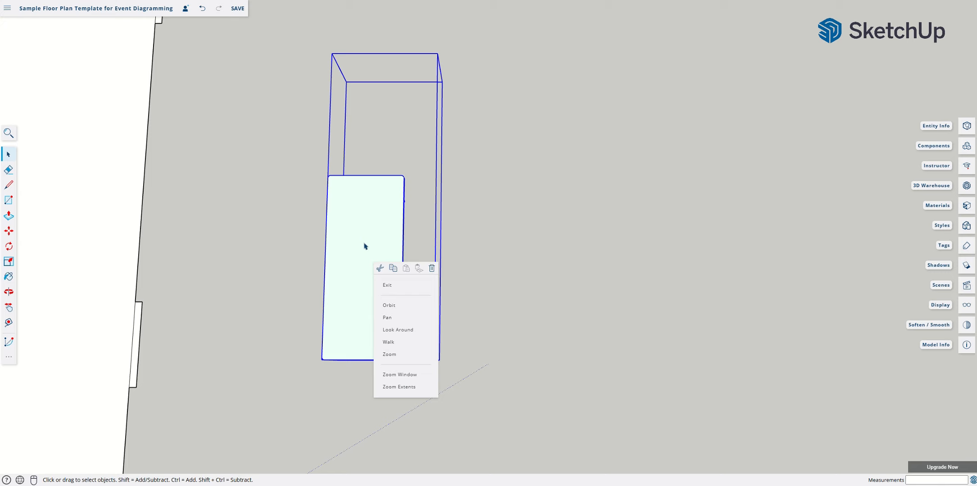
pyautogui.click(221, 216)
pyautogui.rightClick(361, 222)
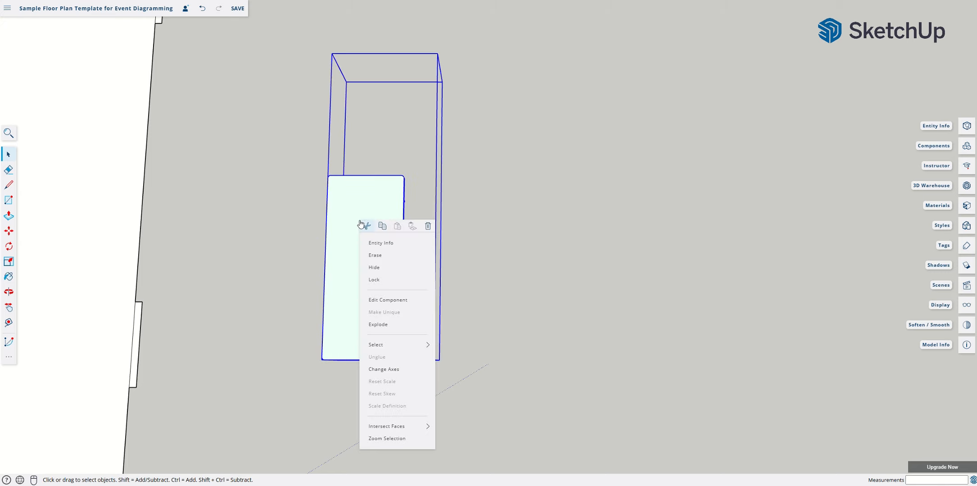
pyautogui.click(378, 325)
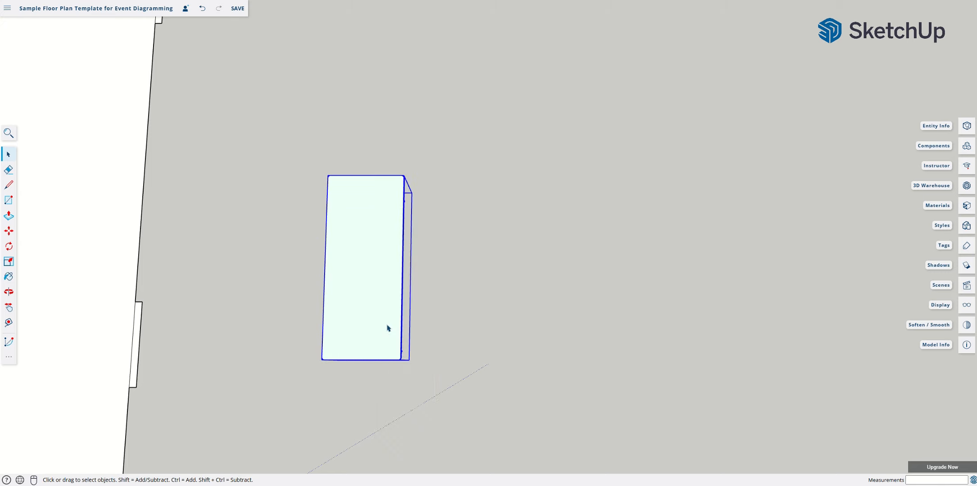
# Step: Move the exploded table about 9' 3" farther from the room, then shift it slightly again
pyautogui.press('m')
pyautogui.click(366, 259)
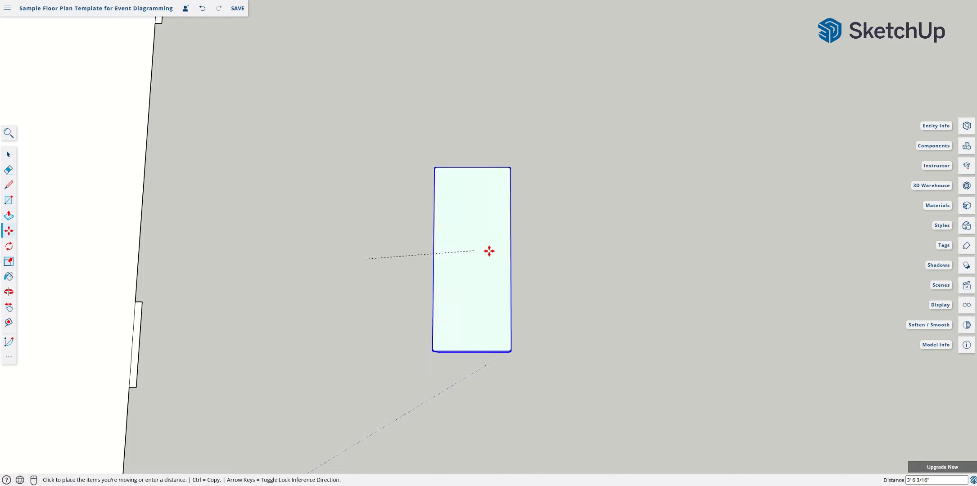
pyautogui.click(643, 194)
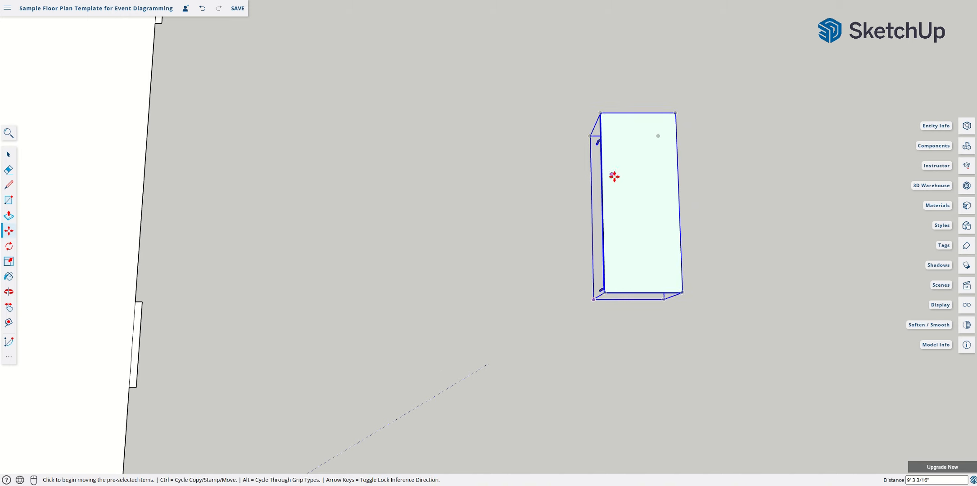
pyautogui.click(473, 227)
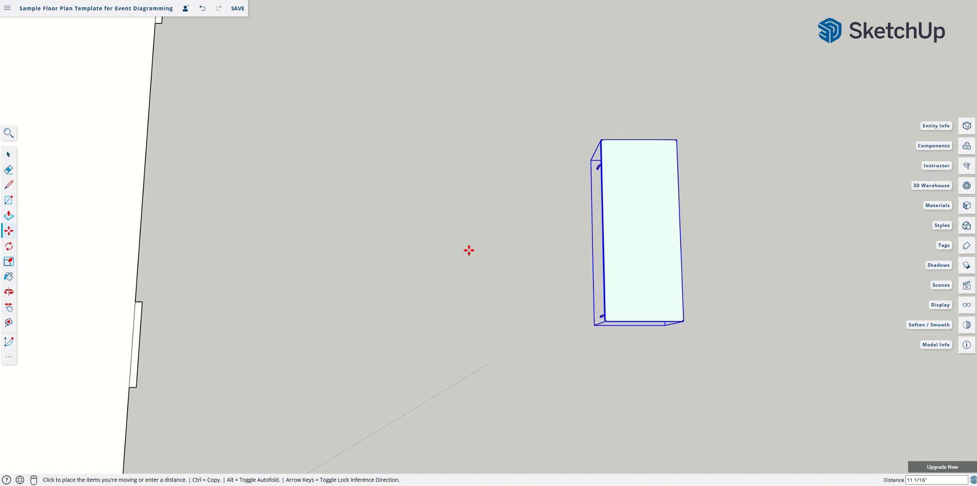
pyautogui.click(444, 242)
pyautogui.press('space')
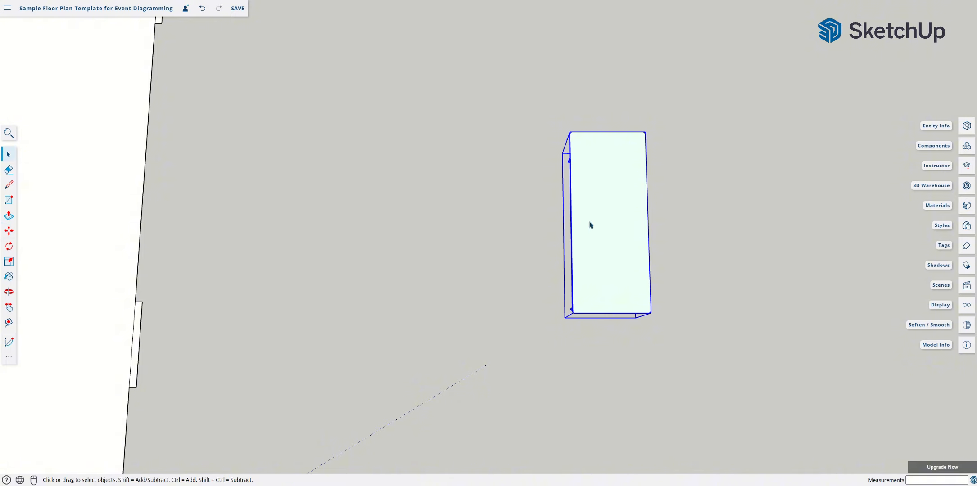
# Step: Measure the tabletop's width between its long edges and its length between its short edges
pyautogui.press('t')
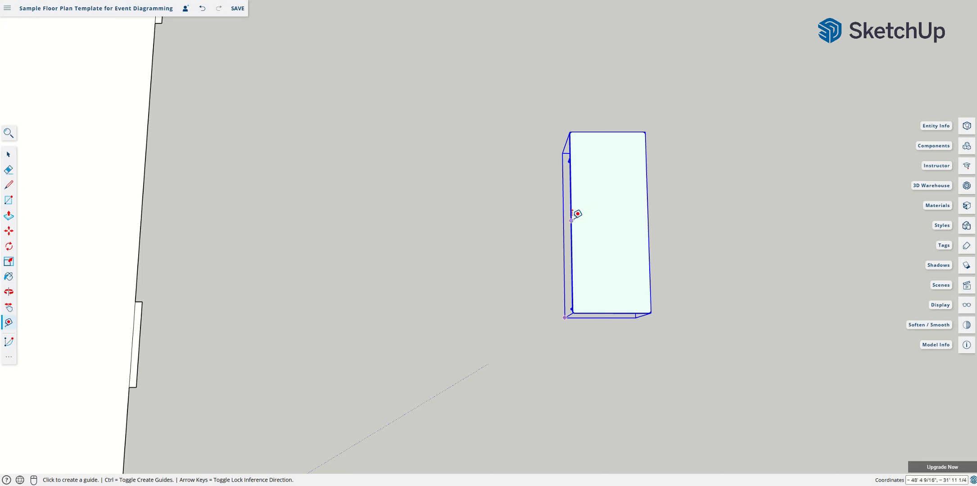
pyautogui.click(571, 219)
pyautogui.press('Escape')
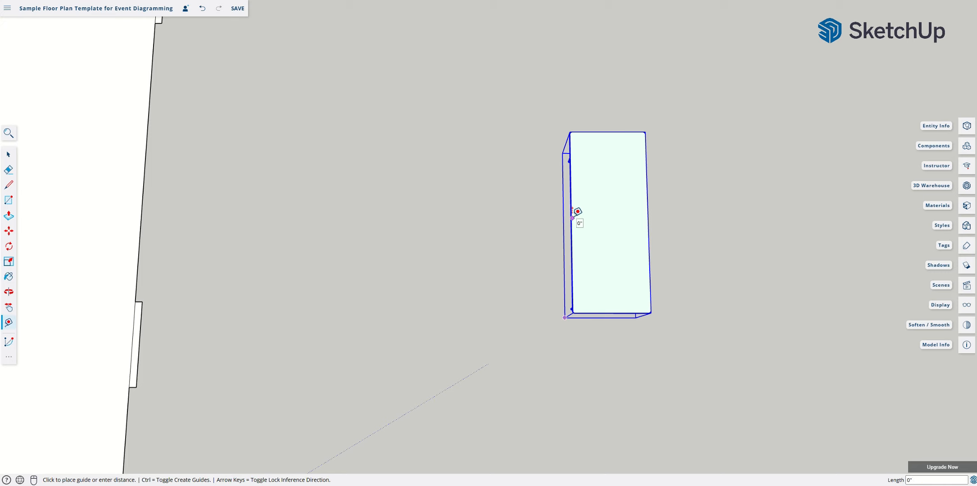
pyautogui.click(571, 216)
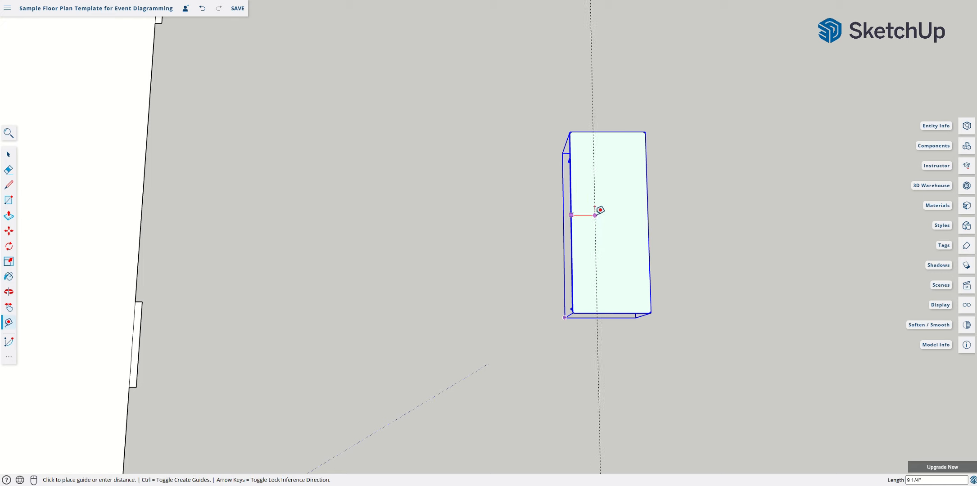
pyautogui.click(648, 215)
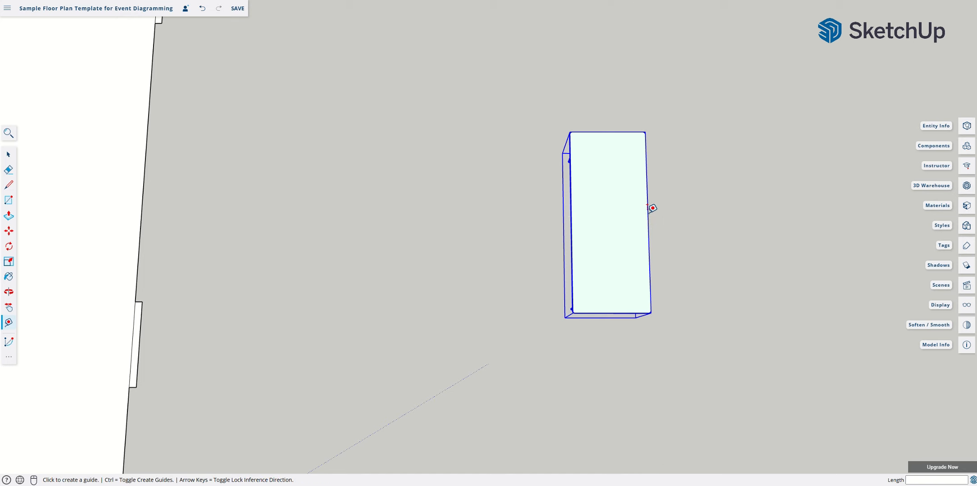
pyautogui.click(615, 133)
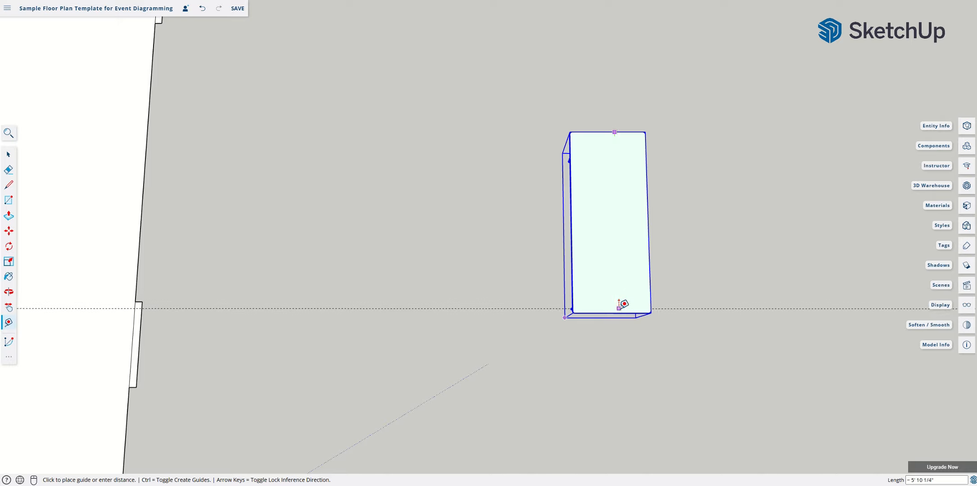
# Step: Move the table by its lower front corner onto the room's floor near the right wall
pyautogui.press('o')
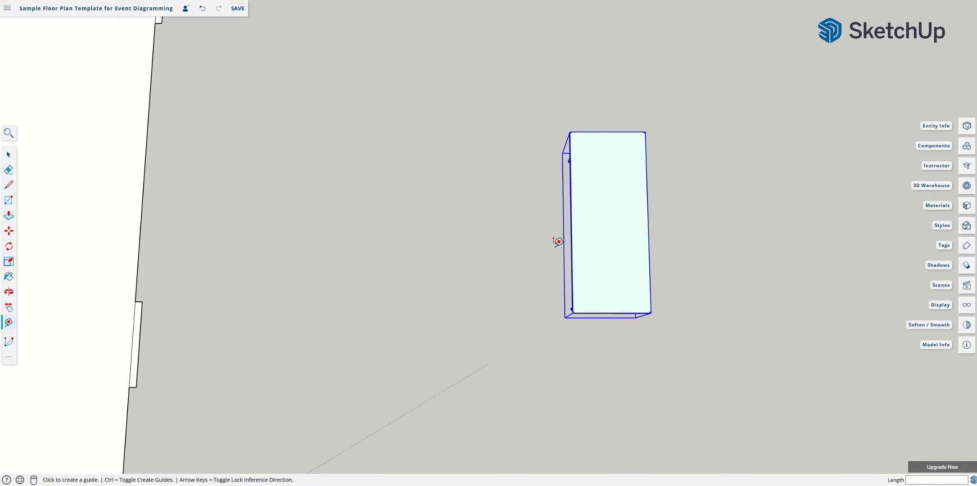
pyautogui.moveTo(585, 251); pyautogui.dragTo(519, 142)
pyautogui.press('m')
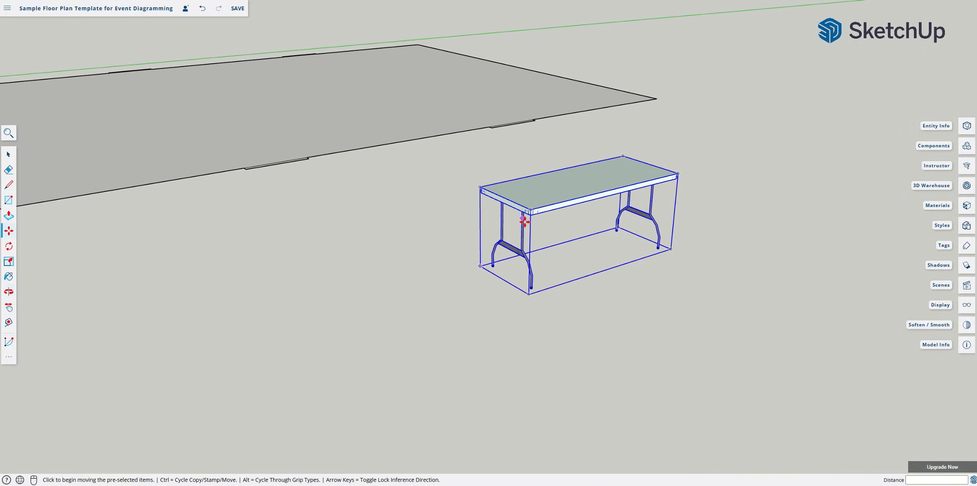
pyautogui.click(530, 294)
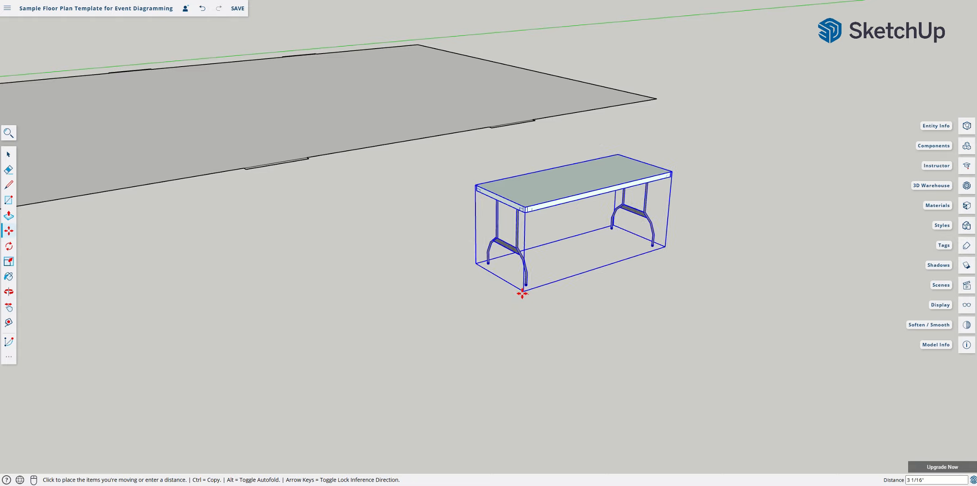
pyautogui.scroll(5, 290, 153)
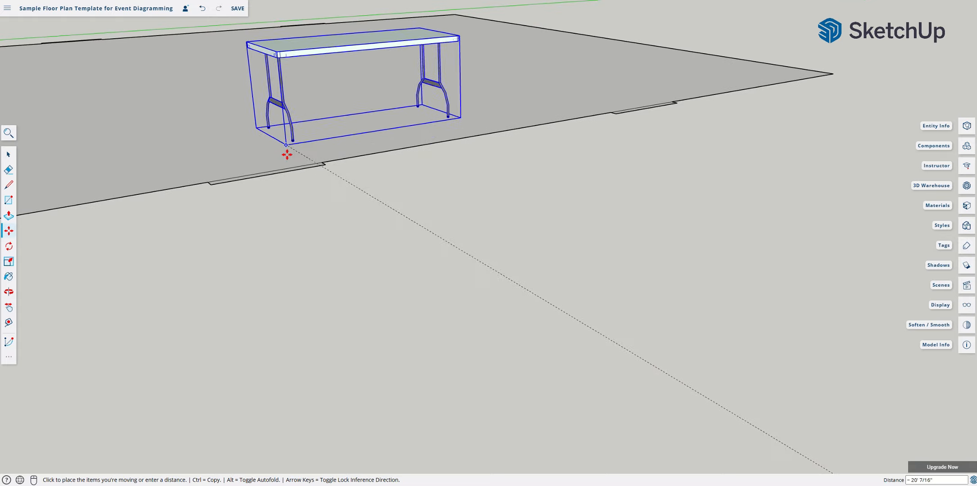
pyautogui.scroll(2, 289, 153)
pyautogui.click(361, 139)
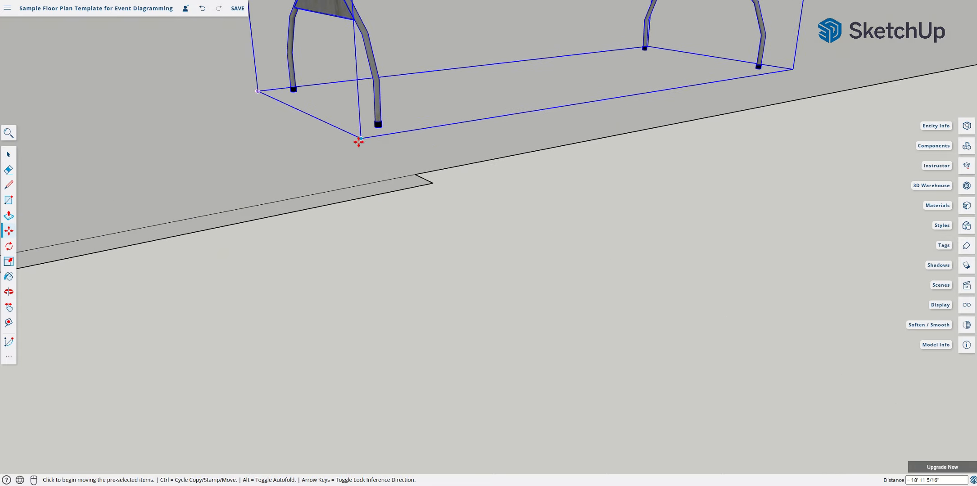
# Step: View the room from above and move the table by its lower corner away from the wall toward the middle of the floor
pyautogui.moveTo(401, 172); pyautogui.dragTo(670, 261, button='middle')
pyautogui.moveTo(475, 227); pyautogui.dragTo(556, 399)
pyautogui.press('h')
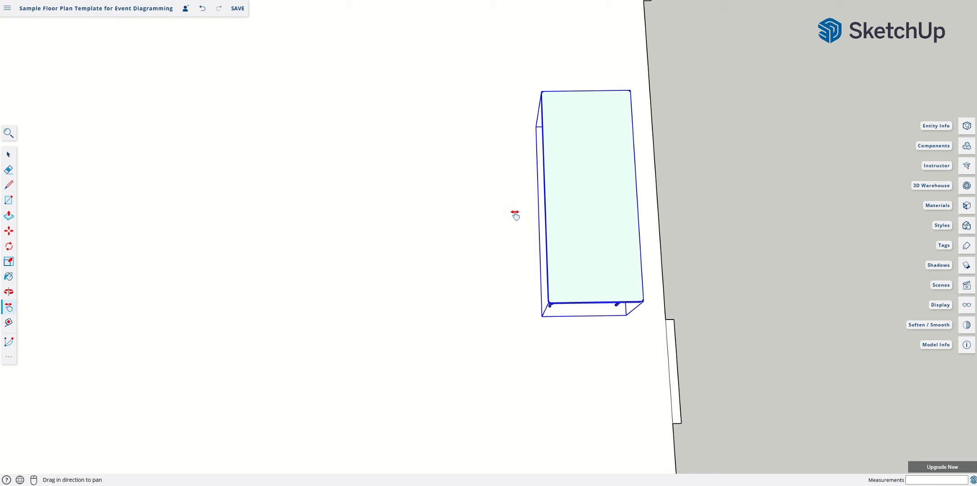
pyautogui.press('m')
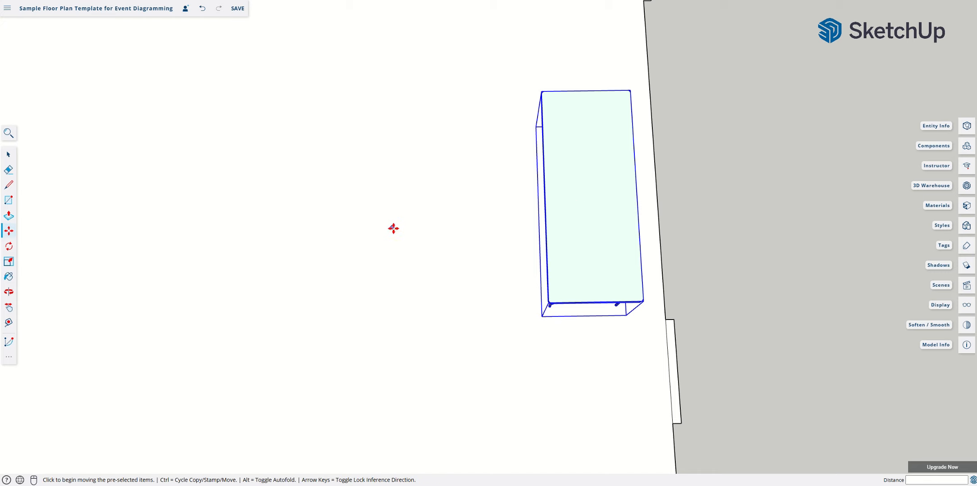
pyautogui.click(542, 317)
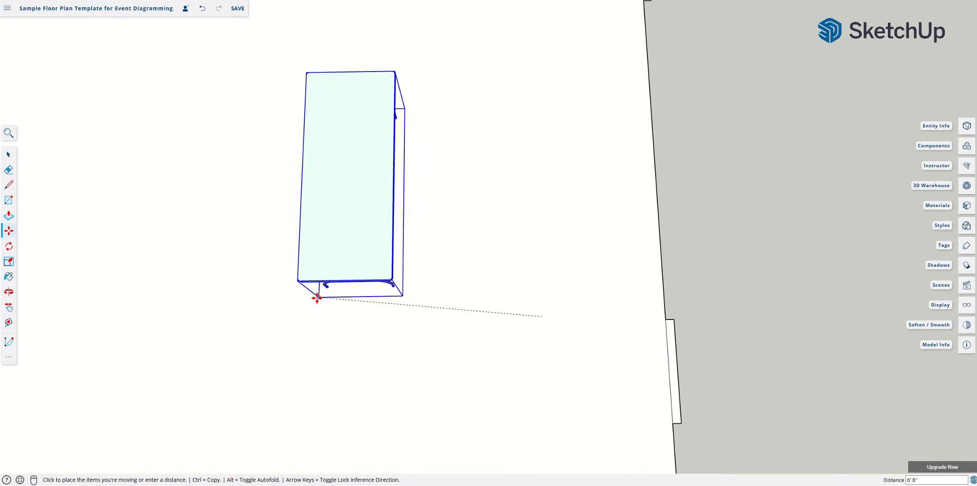
pyautogui.click(285, 301)
pyautogui.scroll(-2, 415, 207)
pyautogui.scroll(-4, 415, 208)
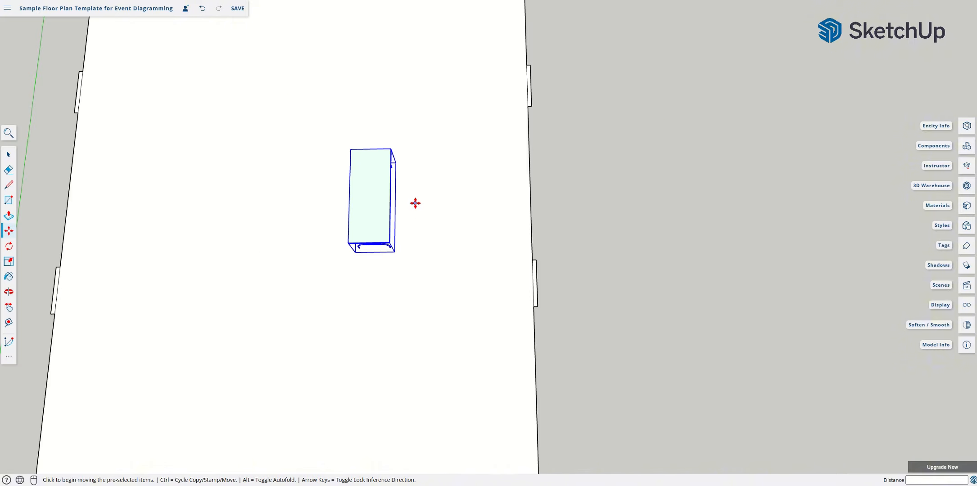
# Step: Paste a copy of the folding table onto the ground outside the room, beside the wall nearest it, and deselect it
pyautogui.scroll(5, 417, 201)
pyautogui.scroll(1, 425, 189)
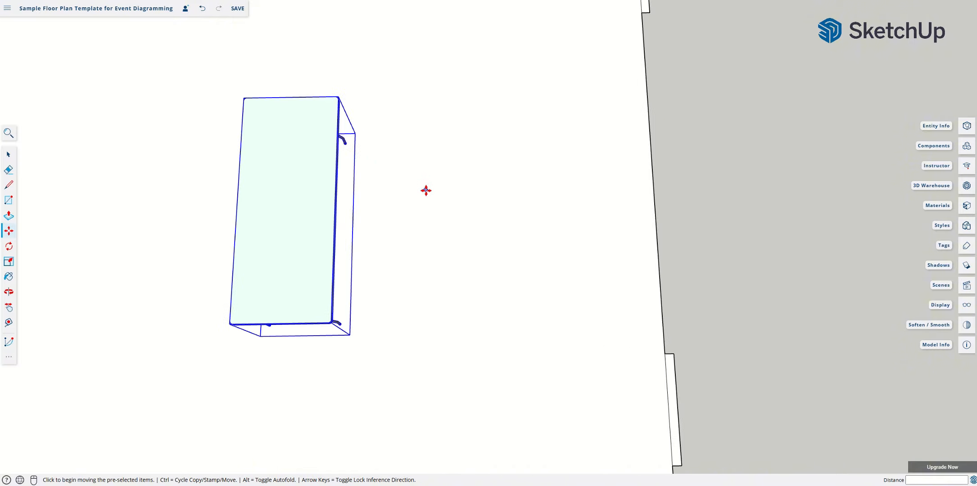
pyautogui.scroll(-1, 416, 194)
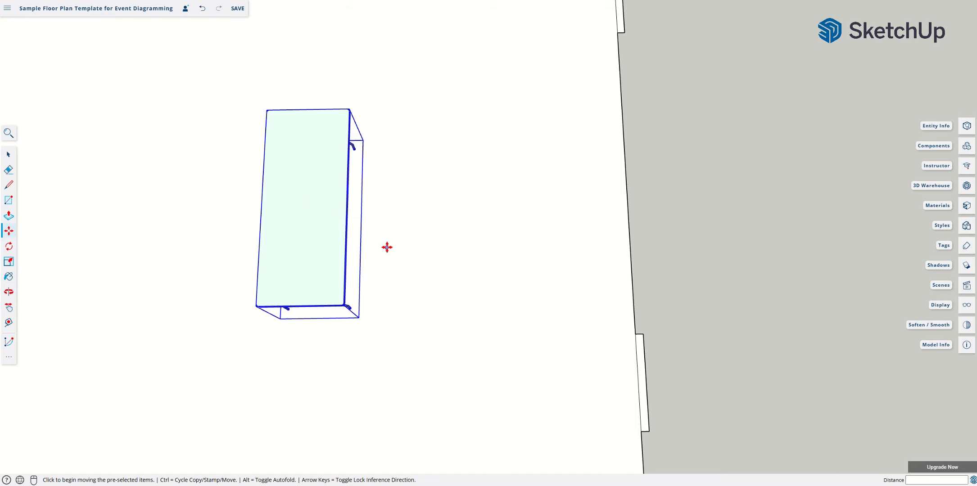
pyautogui.scroll(-3, 380, 244)
pyautogui.scroll(-1, 379, 242)
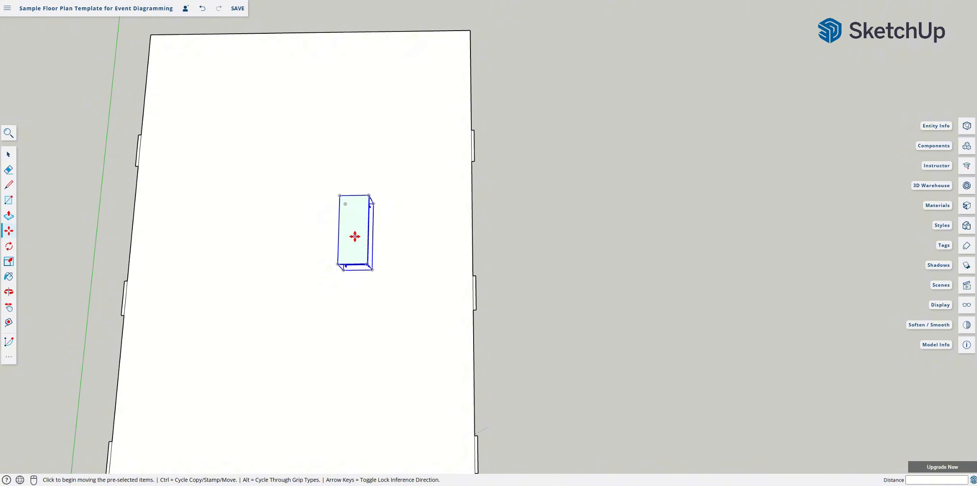
pyautogui.press('space')
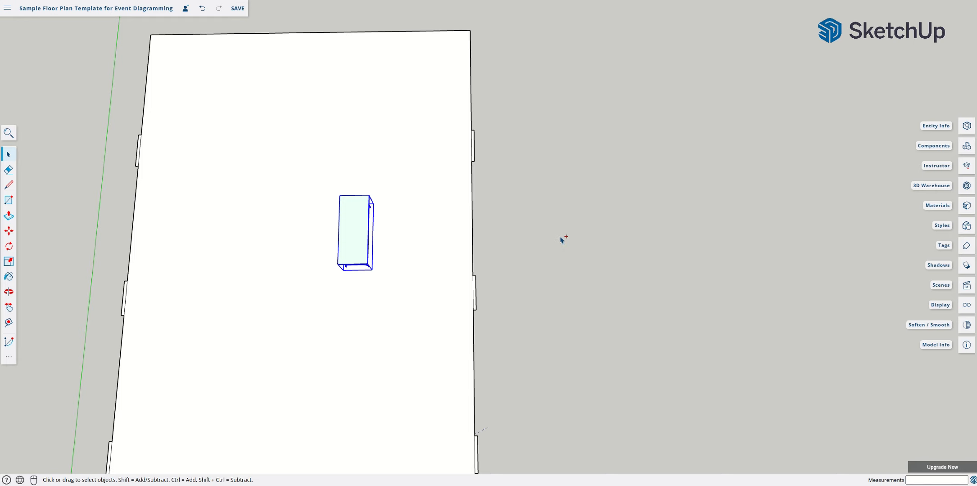
pyautogui.hotkey('ctrl', 'v')
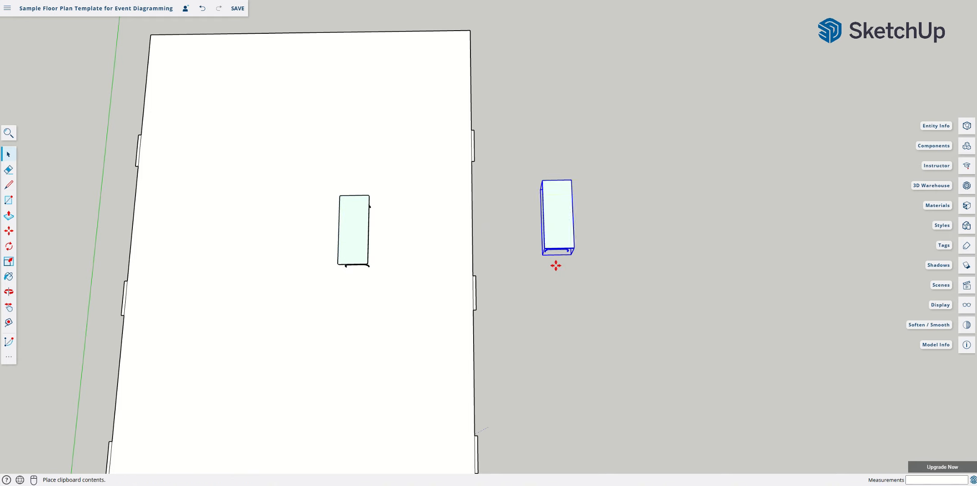
pyautogui.click(539, 267)
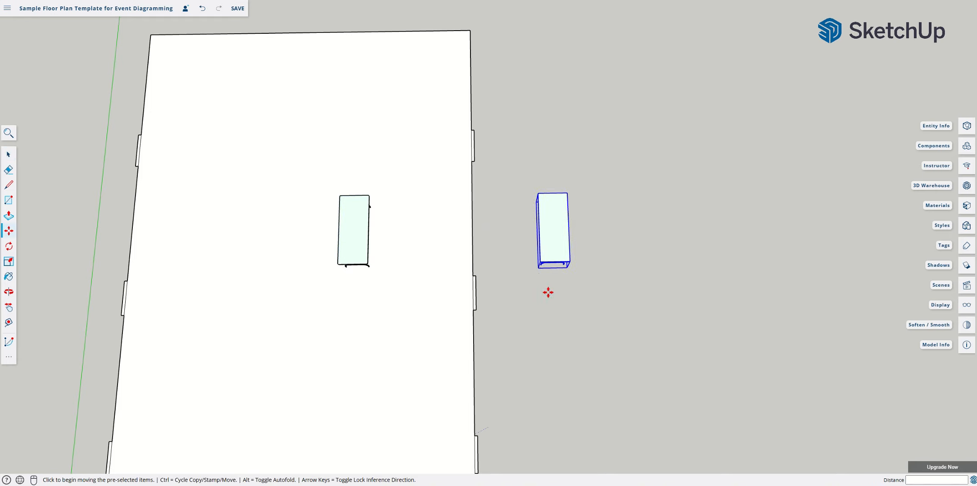
pyautogui.press('space')
pyautogui.click(549, 319)
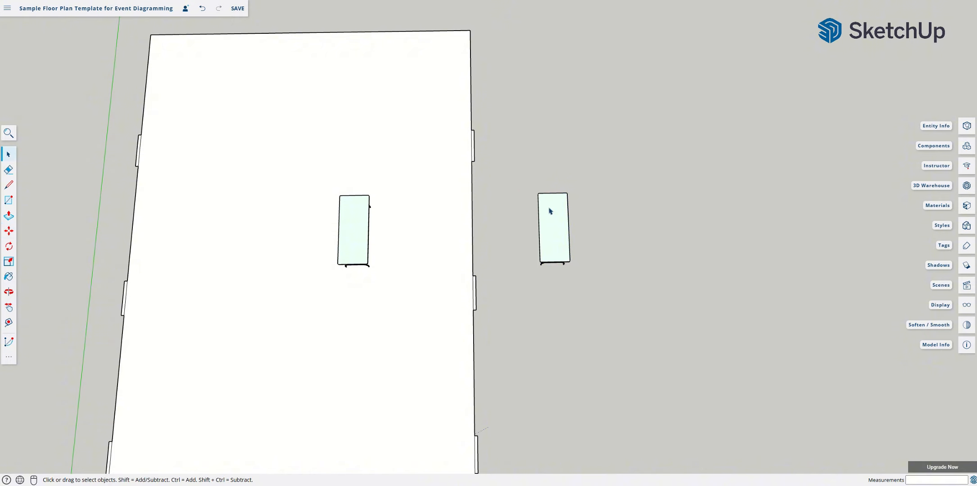
# Step: Open the pasted table component for editing, examine its underside and legs from several angles, and leave the component
pyautogui.click(559, 244)
pyautogui.rightClick(555, 232)
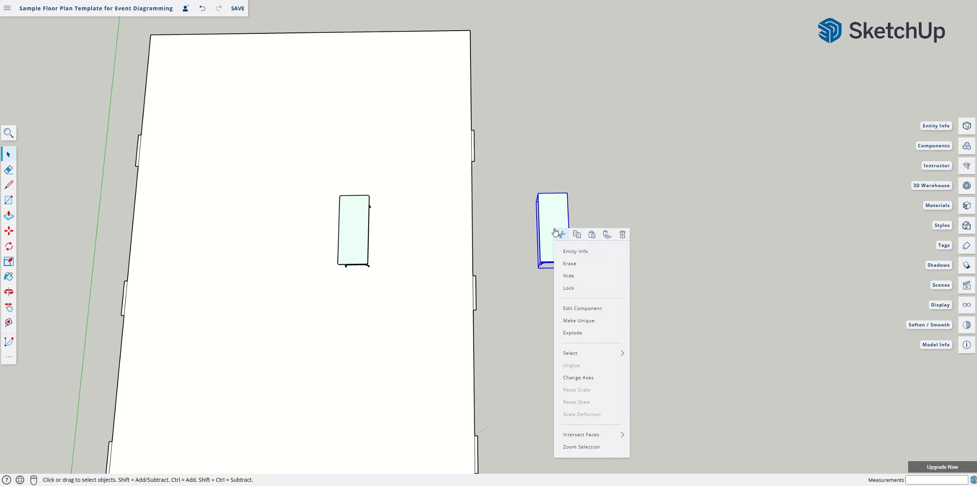
pyautogui.click(588, 310)
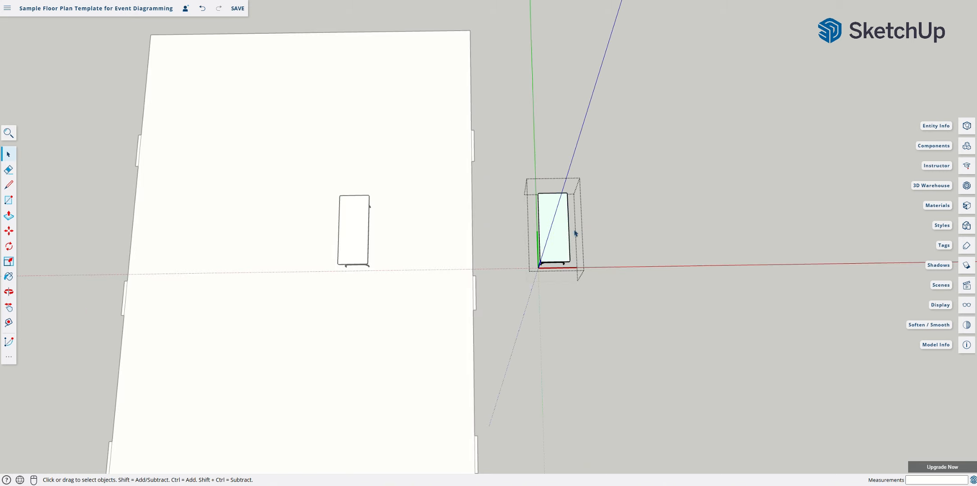
pyautogui.press('o')
pyautogui.moveTo(622, 285); pyautogui.dragTo(250, 59)
pyautogui.scroll(5, 539, 272)
pyautogui.scroll(3, 501, 236)
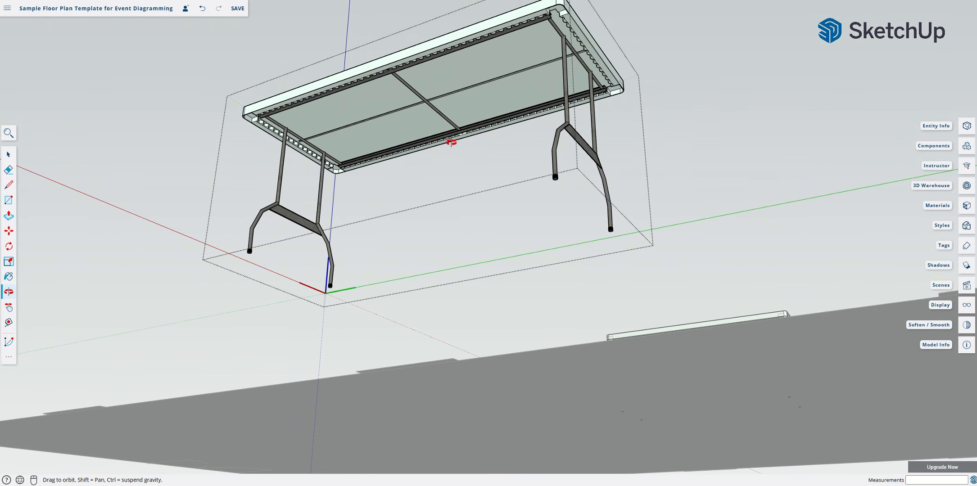
pyautogui.moveTo(451, 142); pyautogui.dragTo(861, 323)
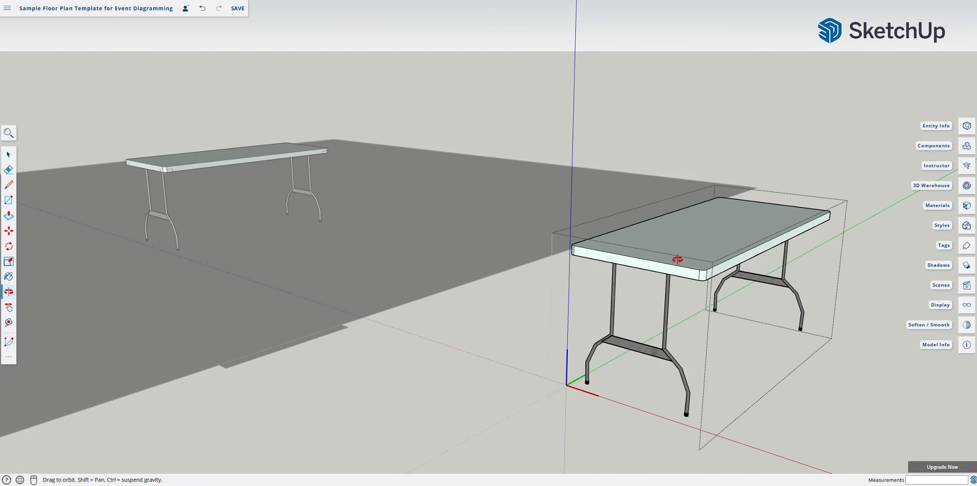
pyautogui.moveTo(678, 260); pyautogui.dragTo(499, 349)
pyautogui.press('space')
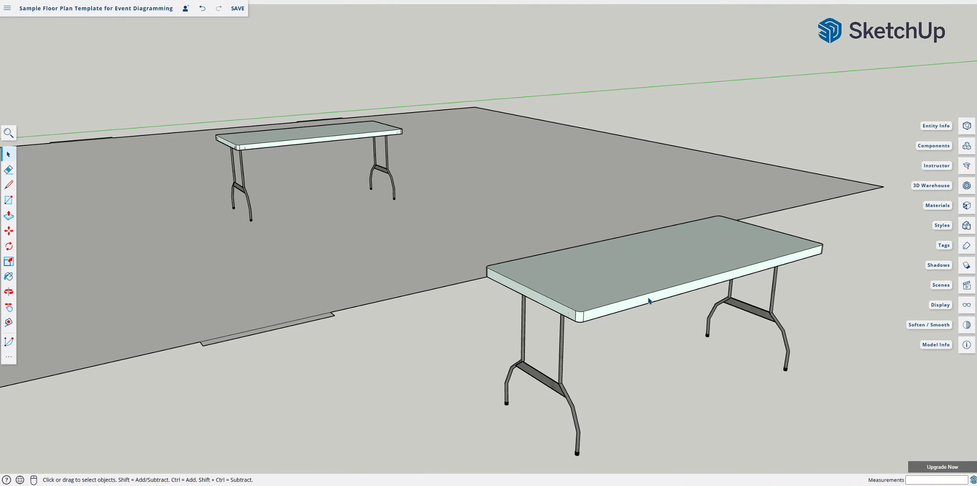
# Step: Make the pasted table outside the room a unique component
pyautogui.click(624, 277)
pyautogui.rightClick(605, 280)
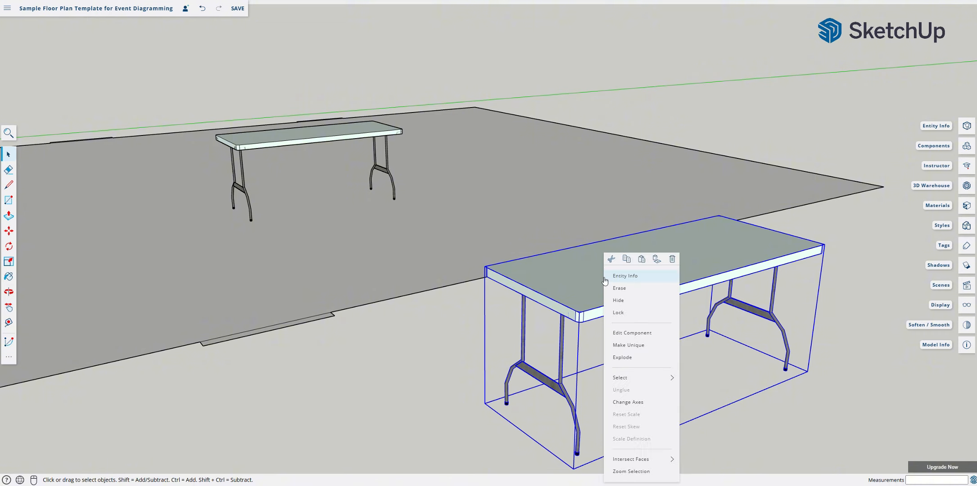
pyautogui.click(641, 345)
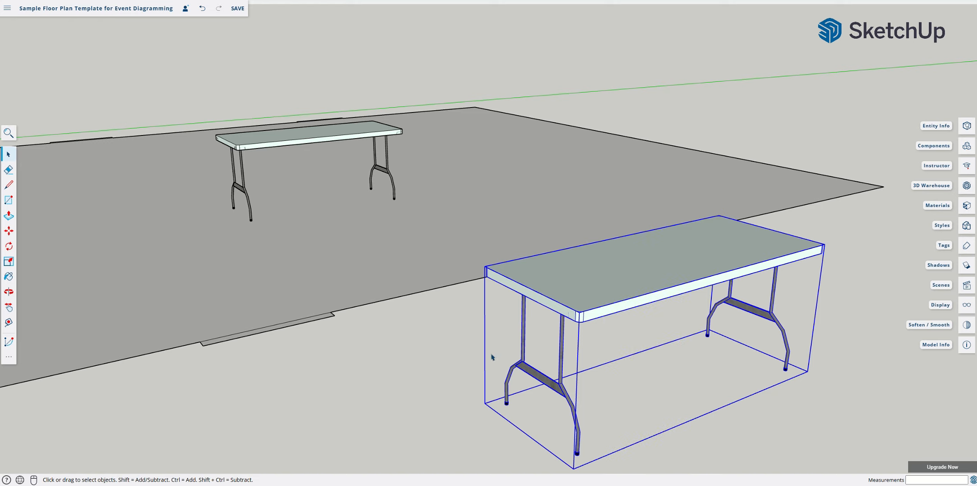
# Step: Try to turn the whole table outside the room into a new component named "6ft folding table"
pyautogui.press('o')
pyautogui.moveTo(443, 354); pyautogui.dragTo(656, 348)
pyautogui.press('h')
pyautogui.moveTo(595, 285); pyautogui.dragTo(374, 270)
pyautogui.press('space')
pyautogui.click(414, 211)
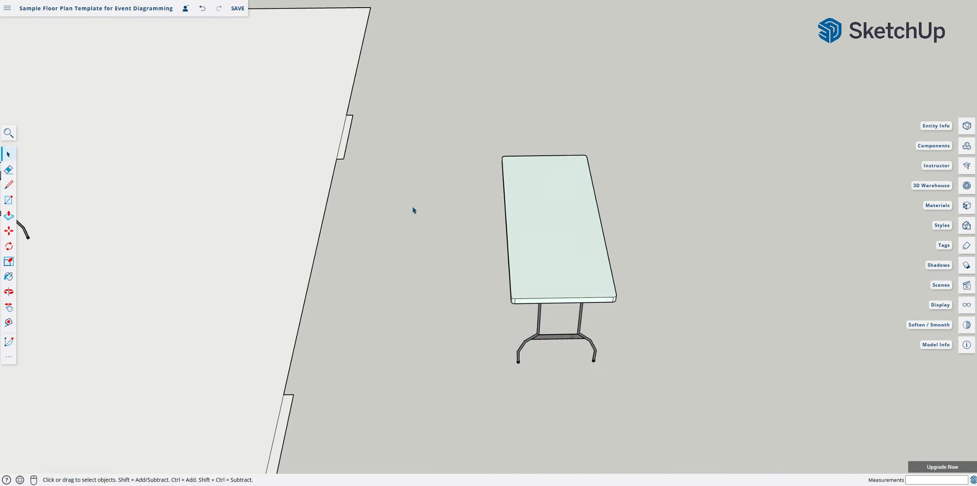
pyautogui.moveTo(462, 119)
pyautogui.mouseDown()
pyautogui.moveTo(627, 374)
pyautogui.moveTo(641, 381)
pyautogui.mouseUp()
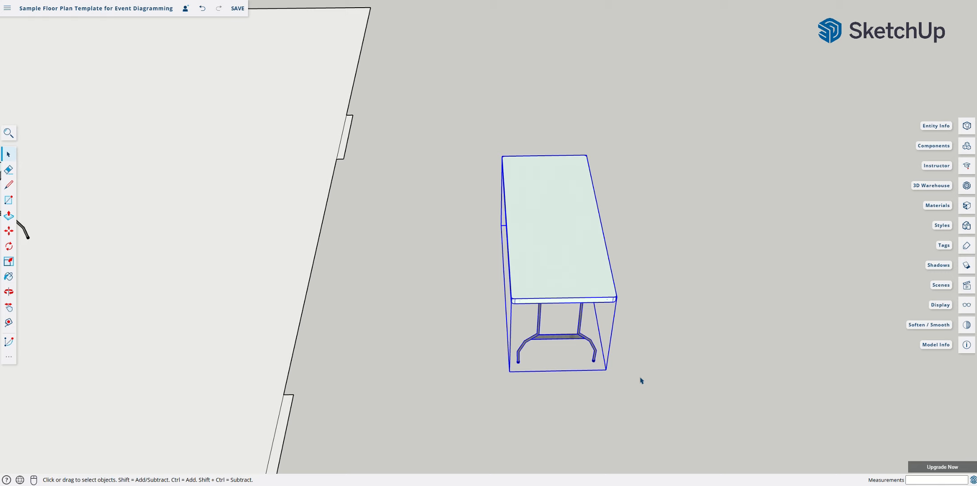
pyautogui.rightClick(546, 239)
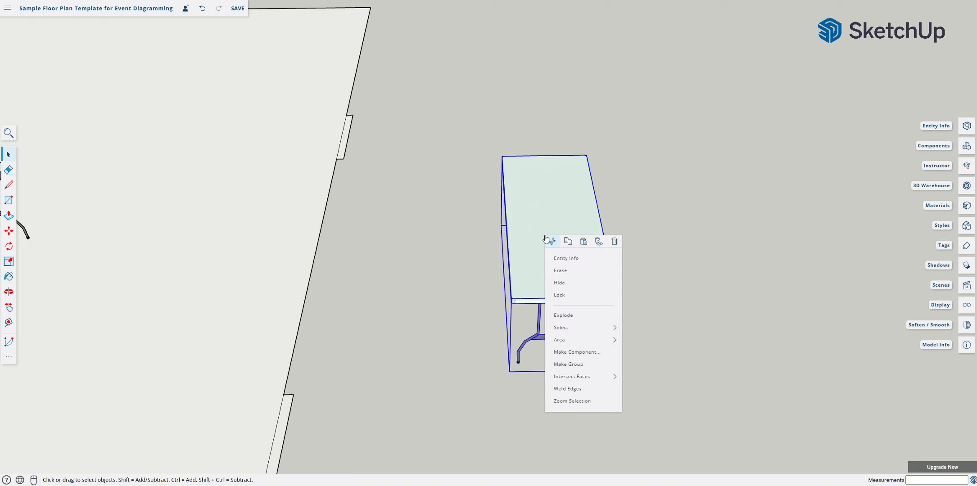
pyautogui.click(582, 354)
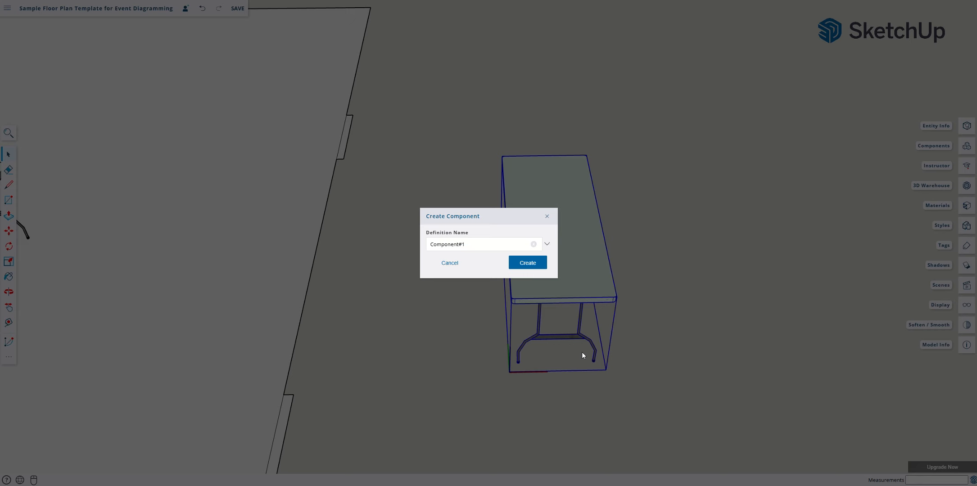
pyautogui.click(455, 244)
pyautogui.moveTo(463, 244); pyautogui.dragTo(428, 247)
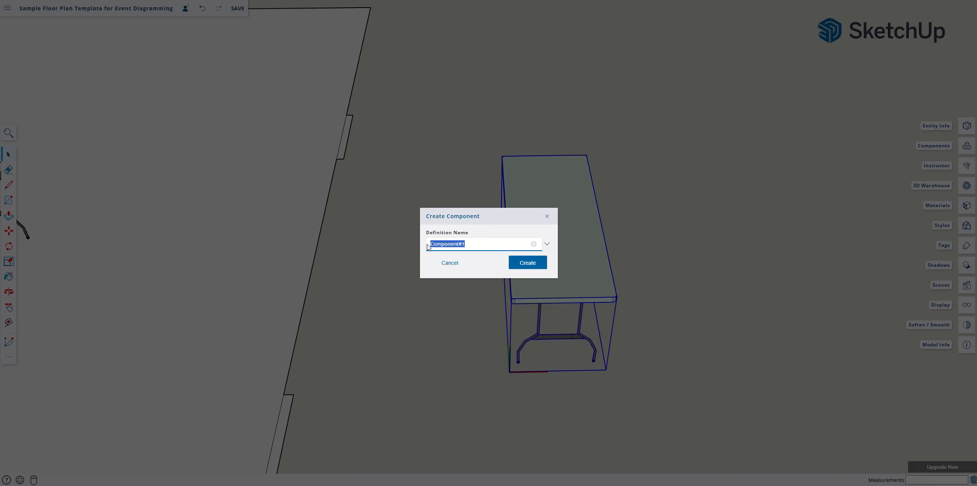
pyautogui.write('6ft folding table')
pyautogui.click(526, 263)
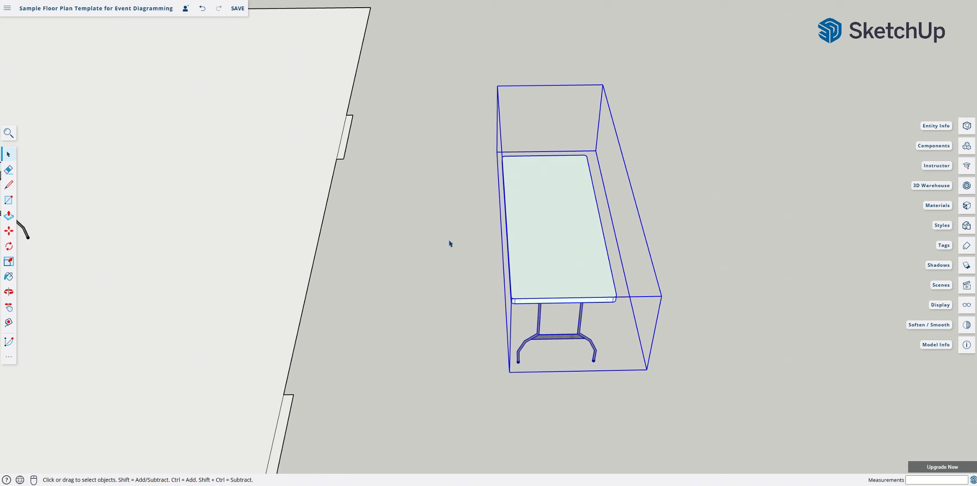
# Step: Check the selection bounds of the table outside the room and undo the creation of its new component
pyautogui.press('o')
pyautogui.moveTo(449, 234); pyautogui.dragTo(237, 202)
pyautogui.press('space')
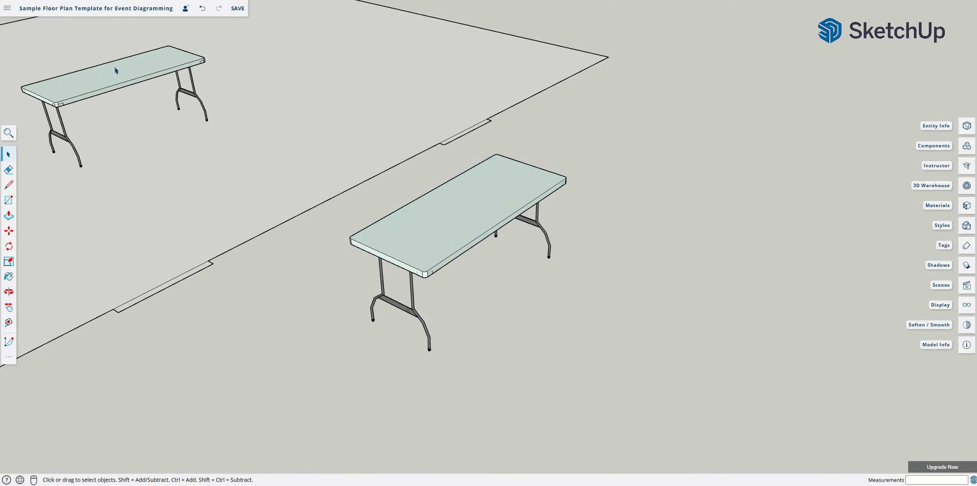
pyautogui.click(118, 73)
pyautogui.click(471, 228)
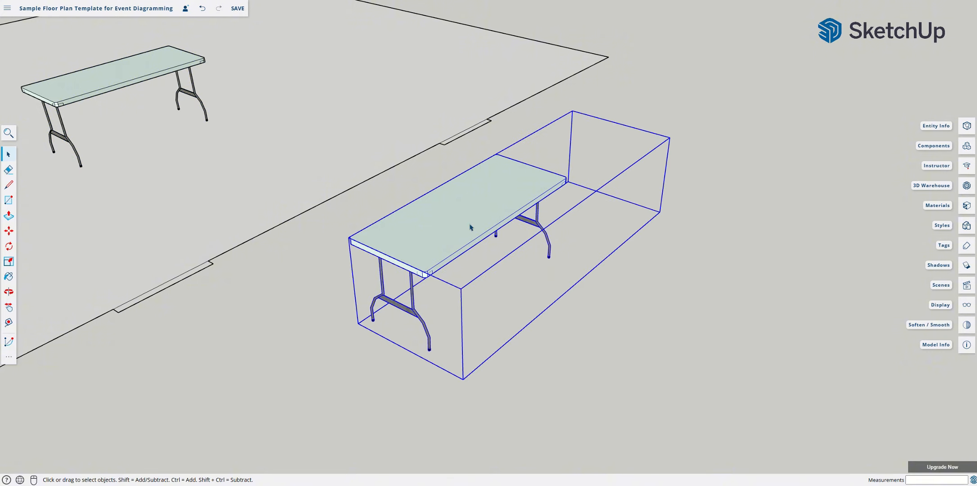
pyautogui.click(202, 9)
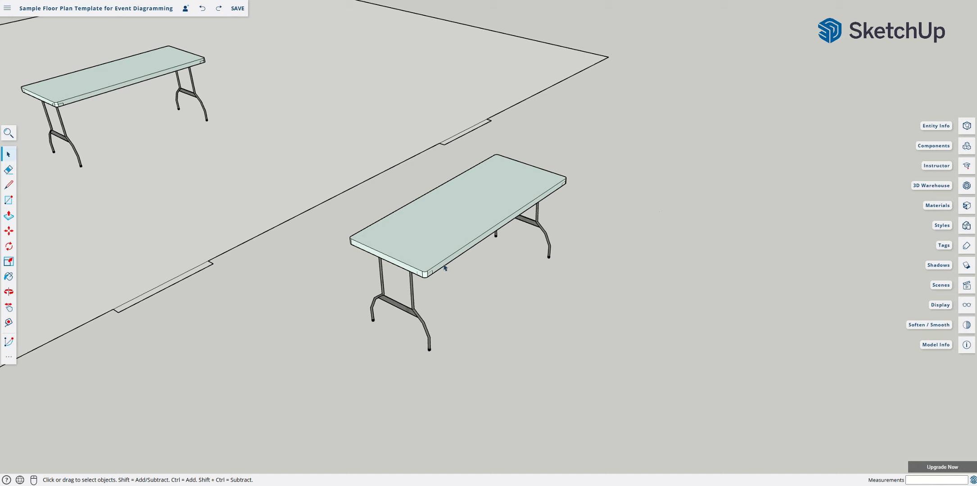
# Step: Select the table outside the room and make it unique, separate from the table on the floor
pyautogui.click(448, 240)
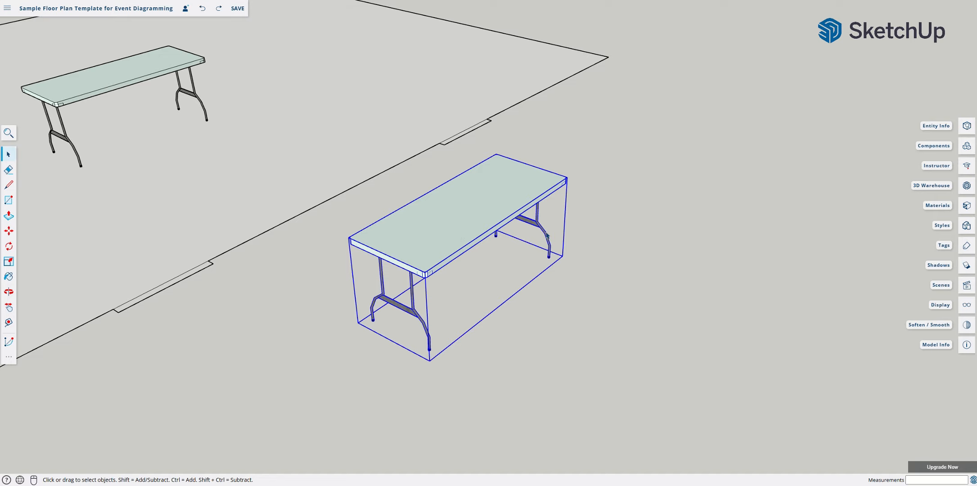
pyautogui.press('o')
pyautogui.moveTo(506, 214); pyautogui.dragTo(436, 320)
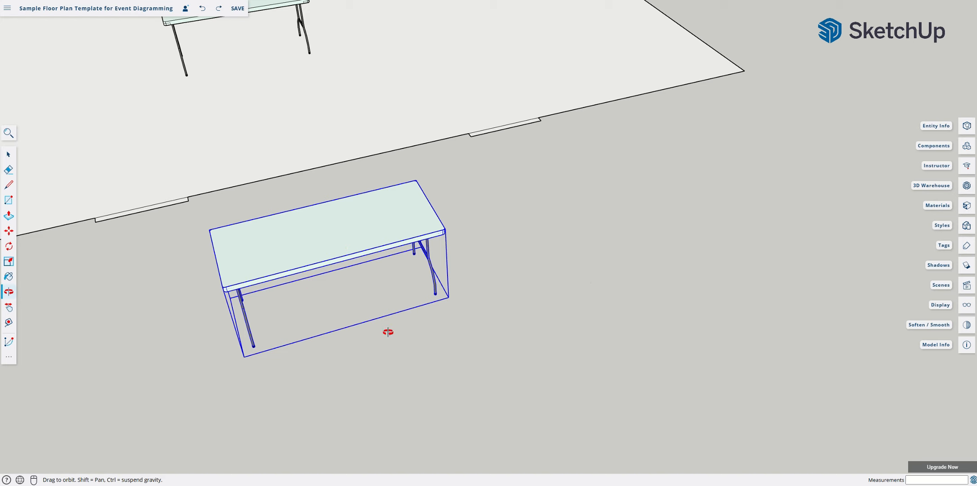
pyautogui.press('space')
pyautogui.click(352, 366)
pyautogui.rightClick(279, 252)
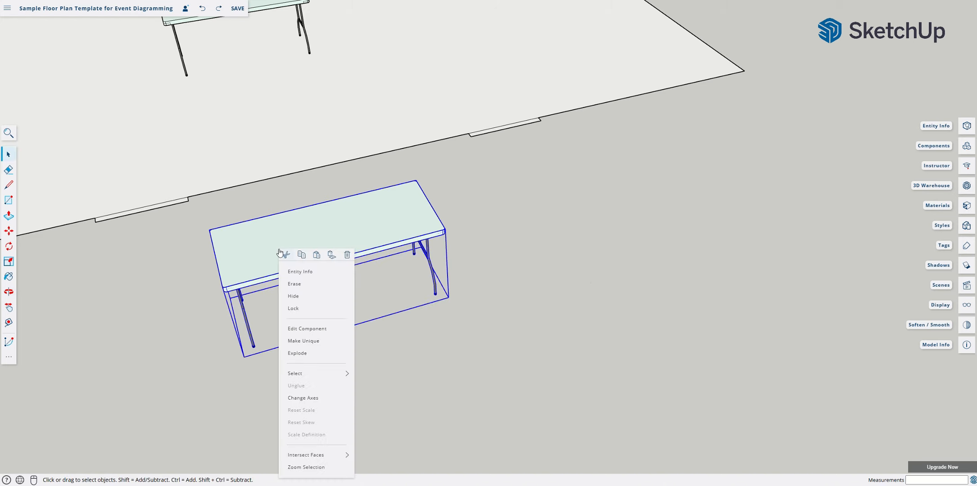
pyautogui.click(313, 342)
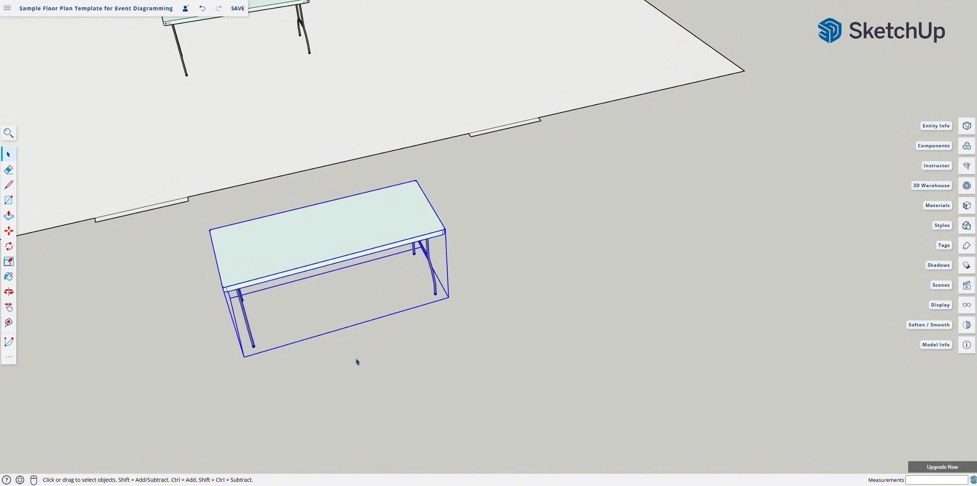
# Step: Move the unique table by its lower corner to open ground beyond the red axis, outside the double-door wall
pyautogui.press('m')
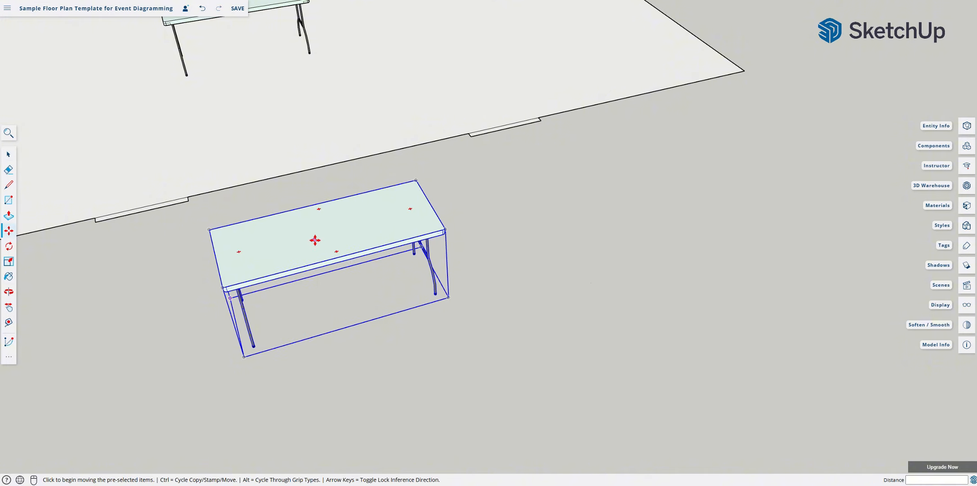
pyautogui.click(447, 297)
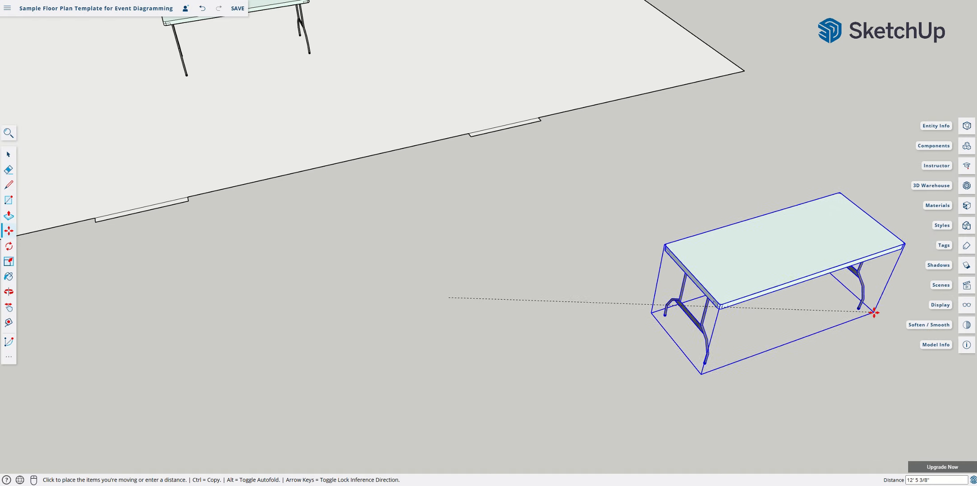
pyautogui.scroll(-3, 822, 329)
pyautogui.scroll(-2, 823, 329)
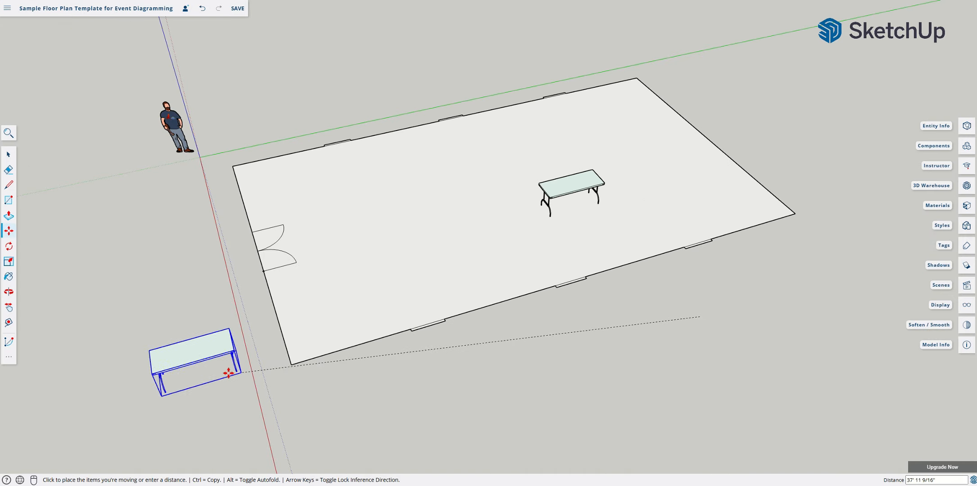
pyautogui.click(195, 375)
pyautogui.scroll(5, 124, 369)
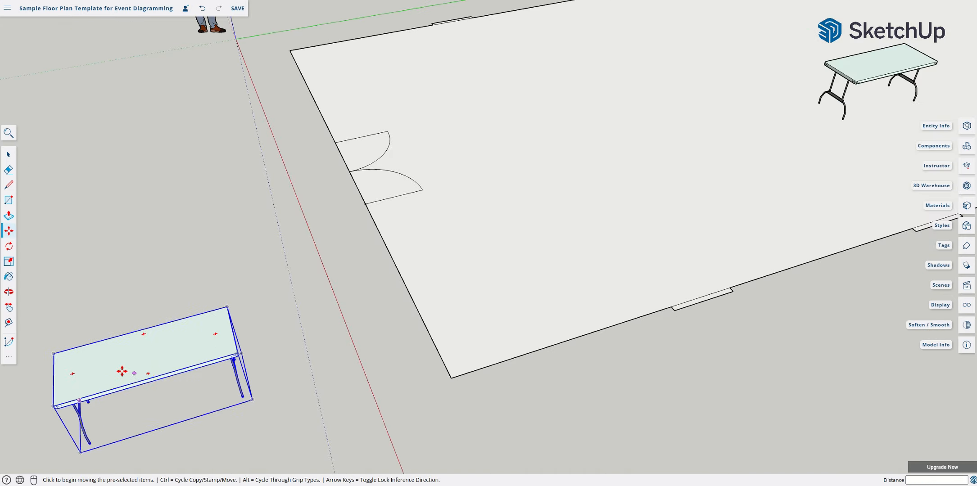
# Step: Select the whole relocated table and explode its component
pyautogui.press('h')
pyautogui.scroll(-4, 253, 294)
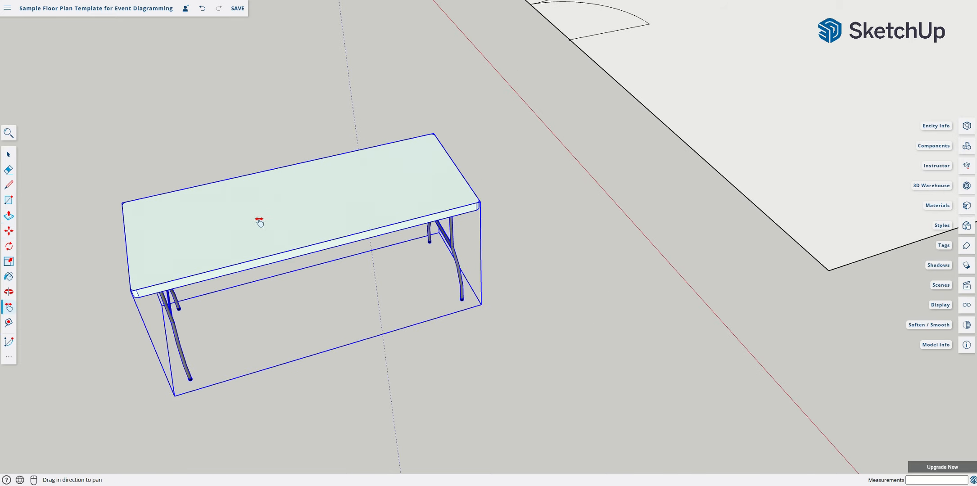
pyautogui.press('space')
pyautogui.click(345, 415)
pyautogui.moveTo(111, 144); pyautogui.dragTo(483, 362)
pyautogui.moveTo(101, 106); pyautogui.dragTo(493, 414)
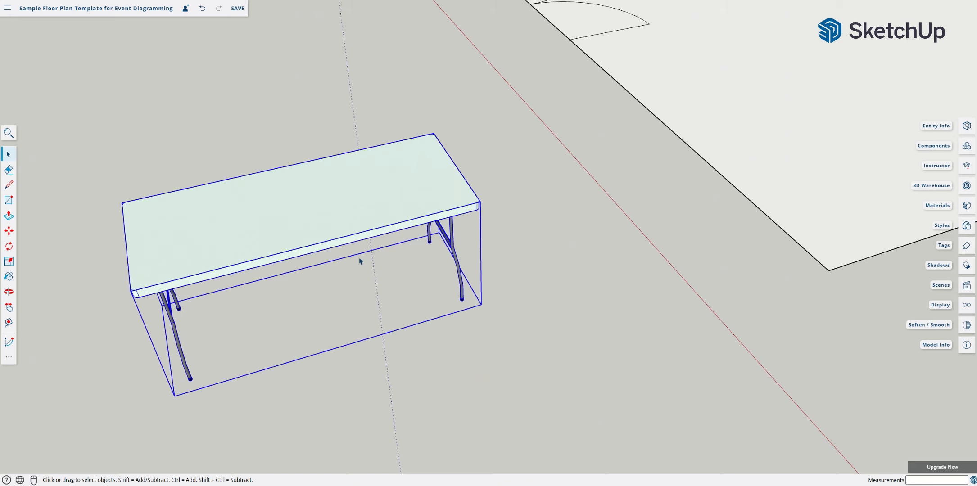
pyautogui.rightClick(289, 221)
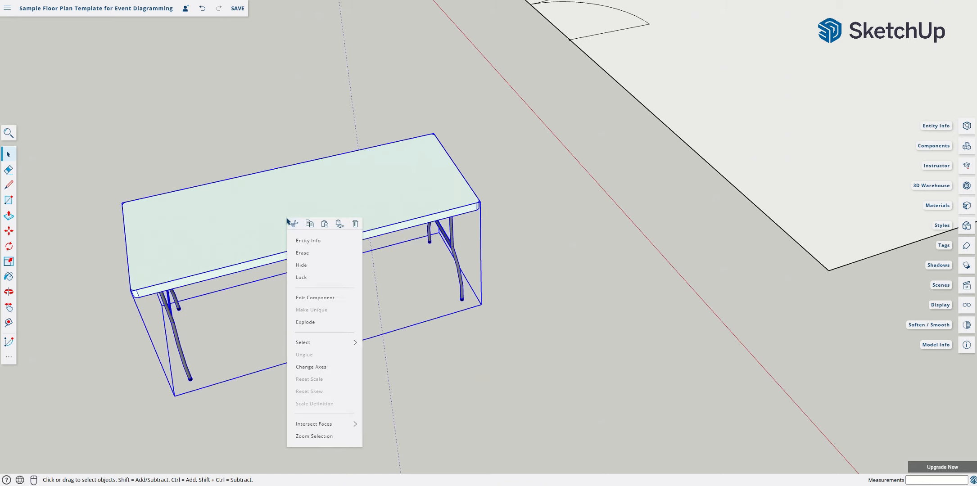
pyautogui.click(316, 325)
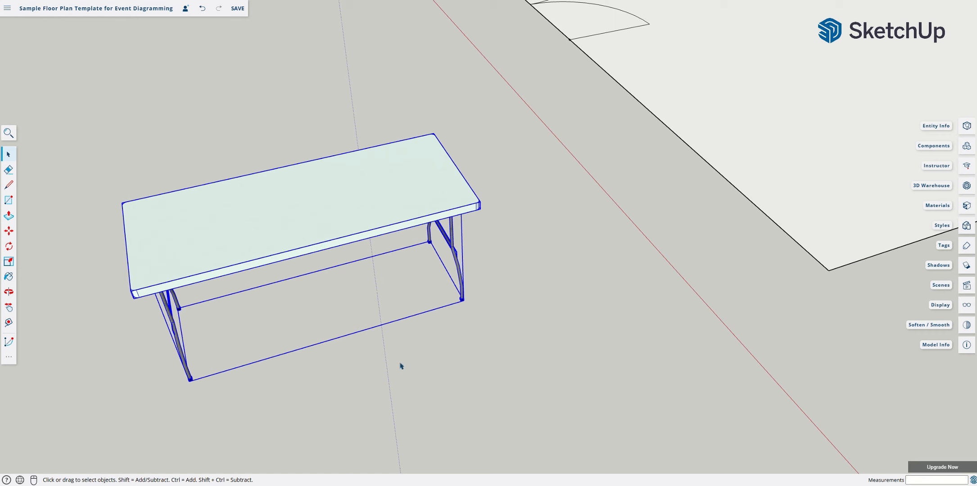
# Step: Open the exploded table's top for editing, check that all its geometry is selectable, and leave the edit
pyautogui.doubleClick(292, 221)
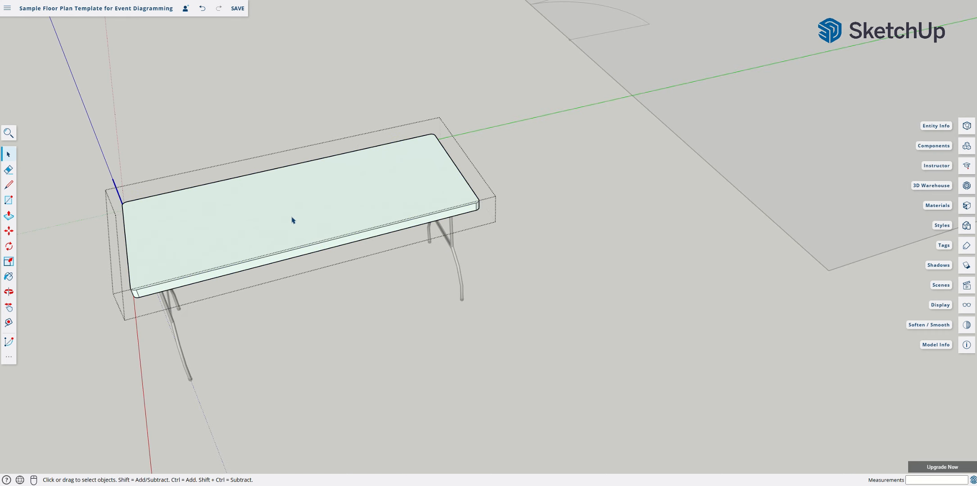
pyautogui.click(296, 222)
pyautogui.tripleClick(296, 221)
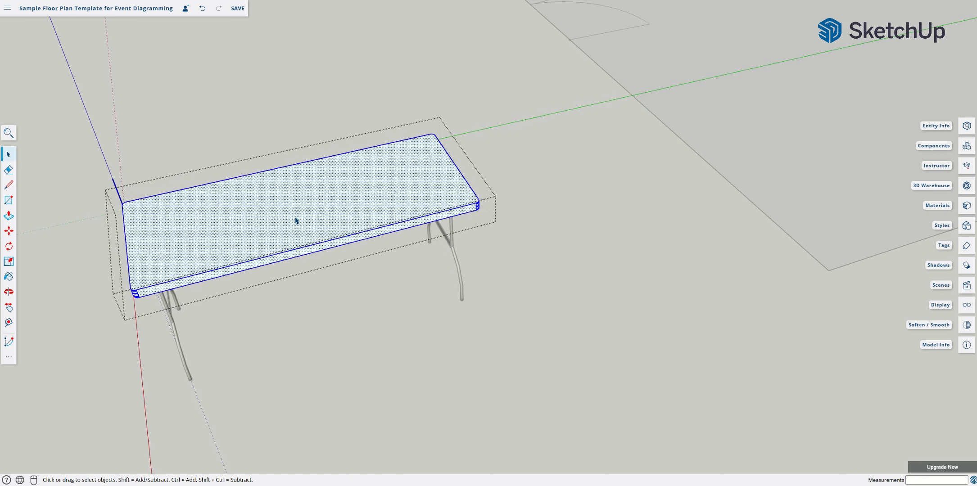
pyautogui.click(227, 309)
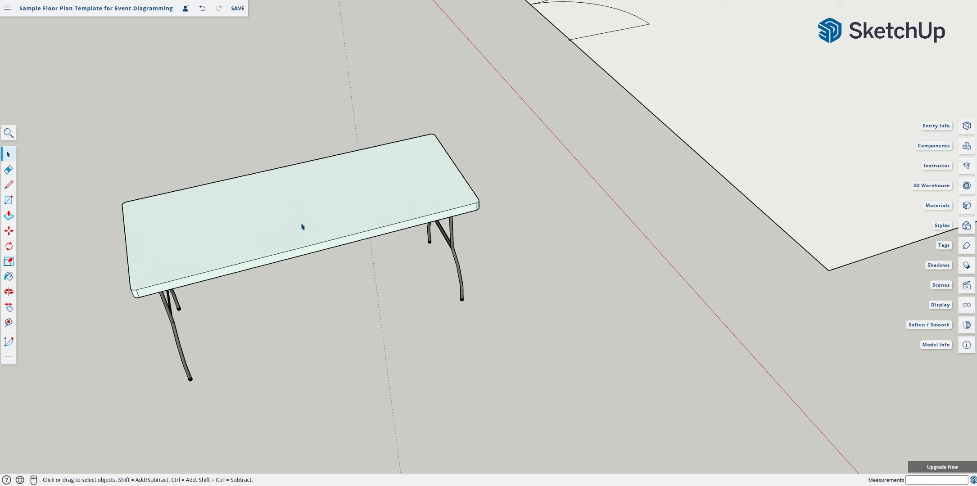
# Step: Select all parts of the exploded table outside the room and make them a component named "6ft folding table"
pyautogui.scroll(-5, 340, 286)
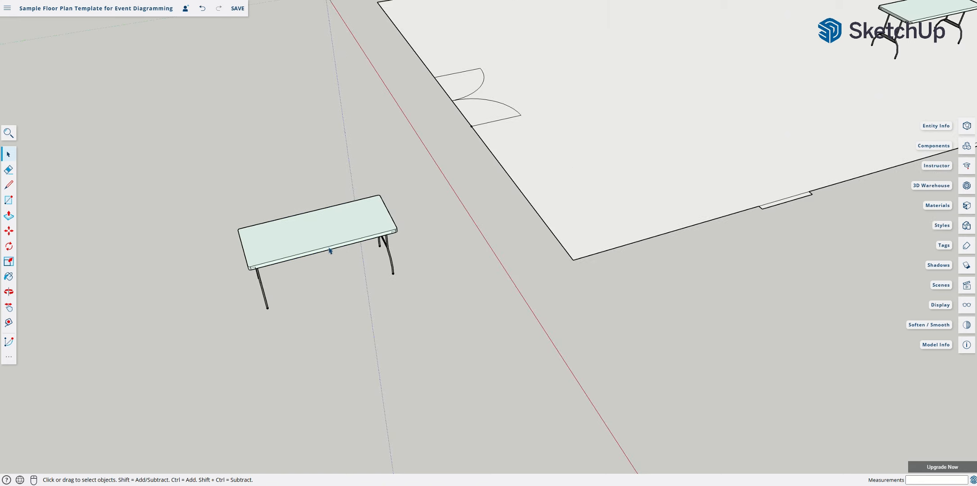
pyautogui.moveTo(209, 171); pyautogui.dragTo(418, 350)
pyautogui.rightClick(306, 239)
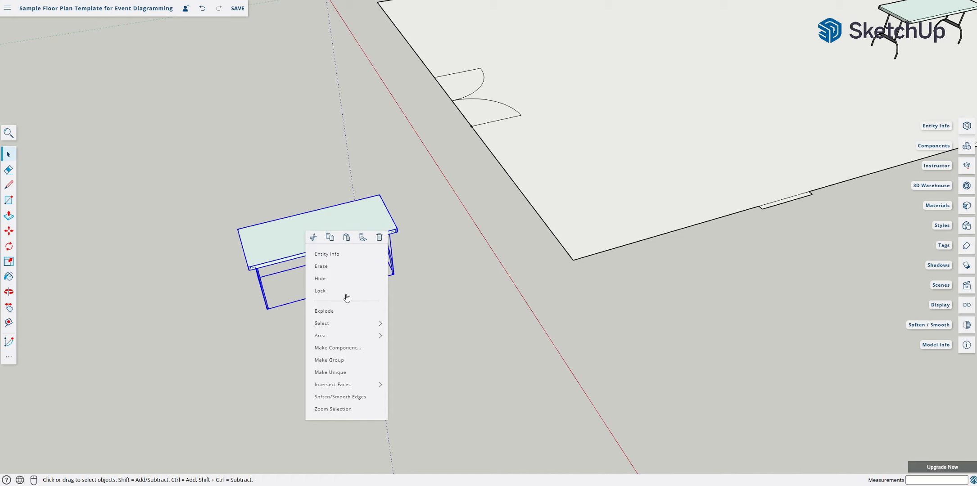
pyautogui.click(341, 351)
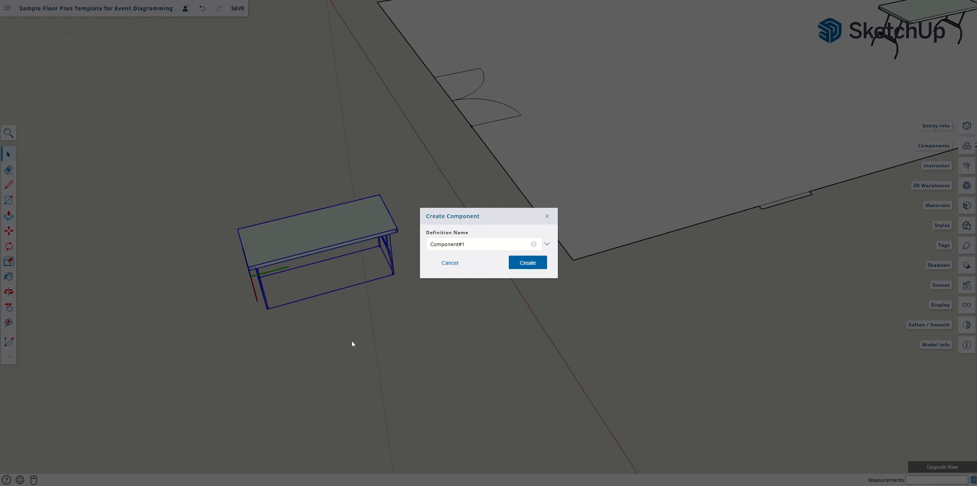
pyautogui.click(449, 244)
pyautogui.write('6ft folding table')
pyautogui.click(527, 263)
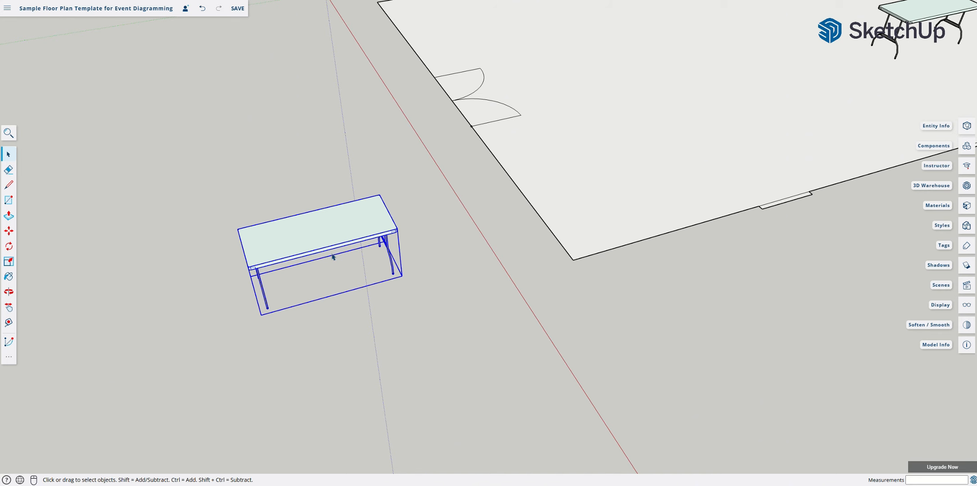
# Step: Move the new table component by its lower corner across the red axis to open ground outside the long wall opposite the green axis
pyautogui.press('m')
pyautogui.click(401, 275)
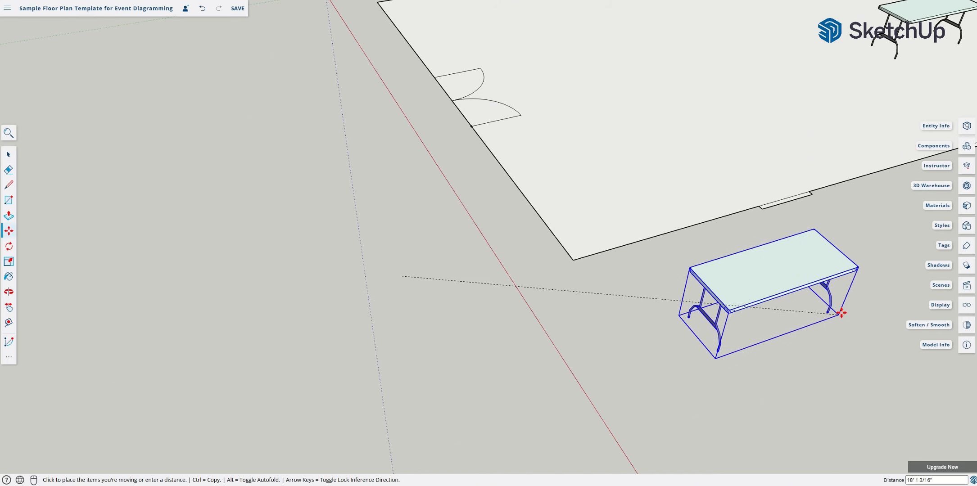
pyautogui.scroll(-5, 843, 302)
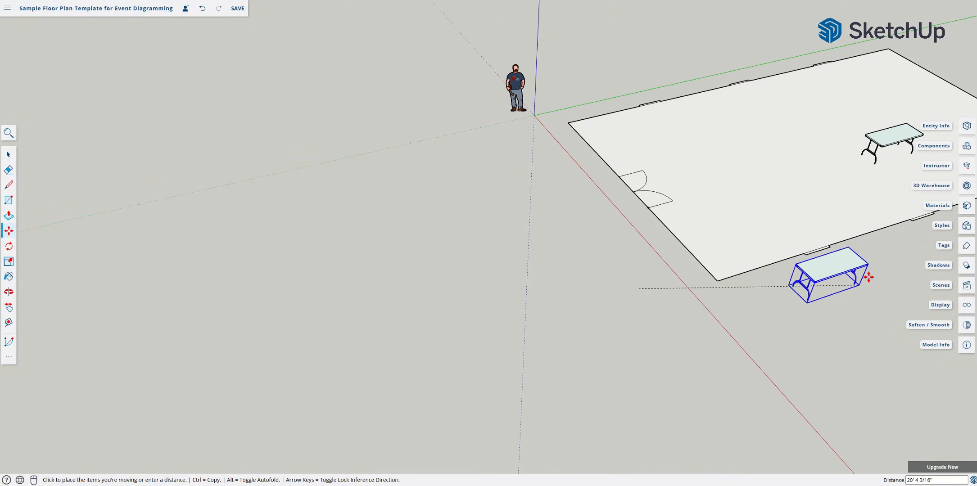
pyautogui.click(900, 298)
pyautogui.keyDown('shift'); pyautogui.moveTo(783, 262); pyautogui.dragTo(398, 328, button='middle'); pyautogui.keyUp('shift')
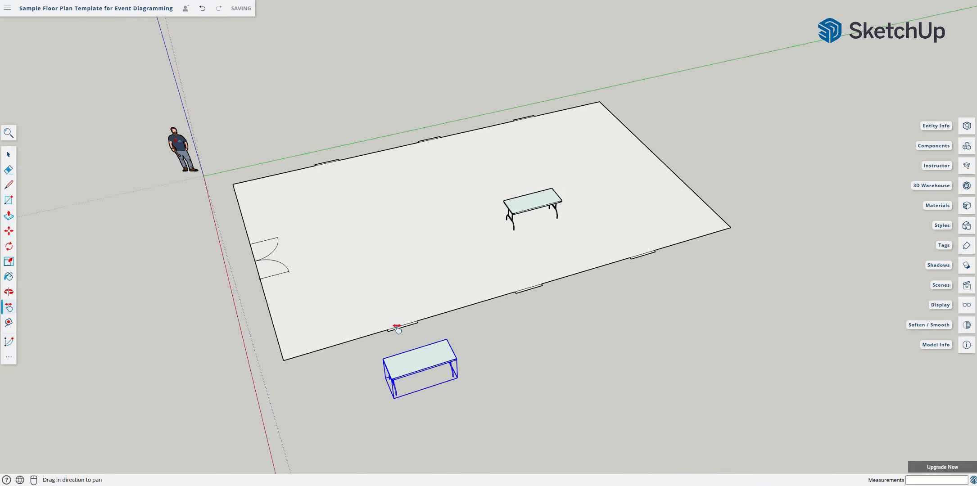
pyautogui.moveTo(397, 327); pyautogui.dragTo(368, 322)
pyautogui.press('m')
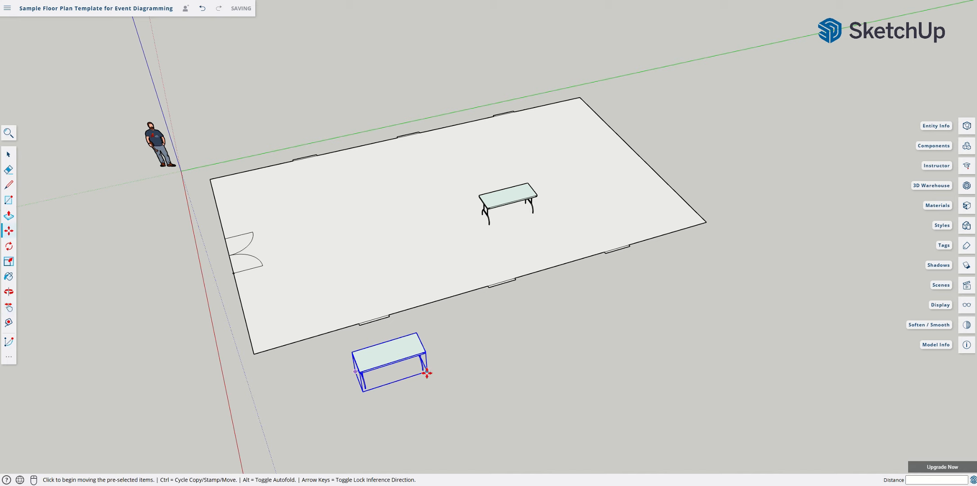
pyautogui.moveTo(428, 373); pyautogui.dragTo(652, 350)
pyautogui.press('space')
pyautogui.click(506, 376)
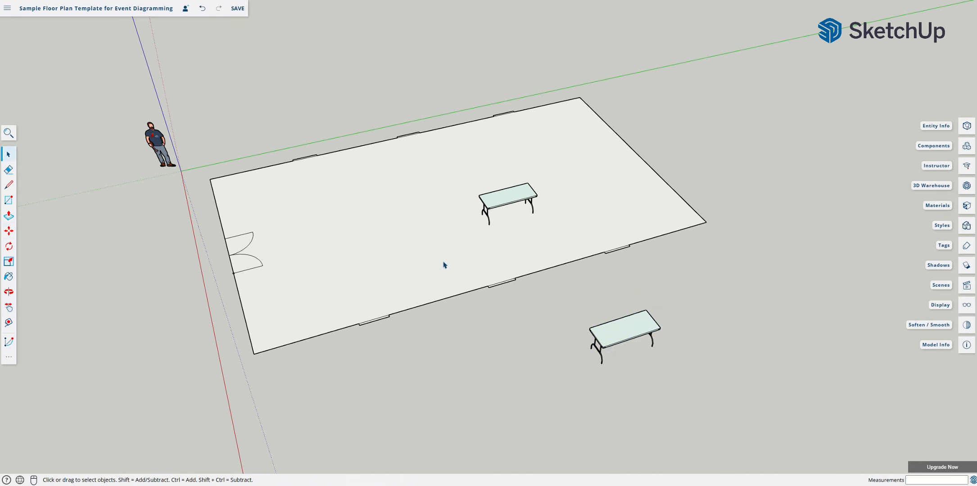
# Step: Copy the table outside the room and paste three copies end to end along the inside of the wall beside the green axis
pyautogui.press('o')
pyautogui.moveTo(323, 244); pyautogui.dragTo(683, 285)
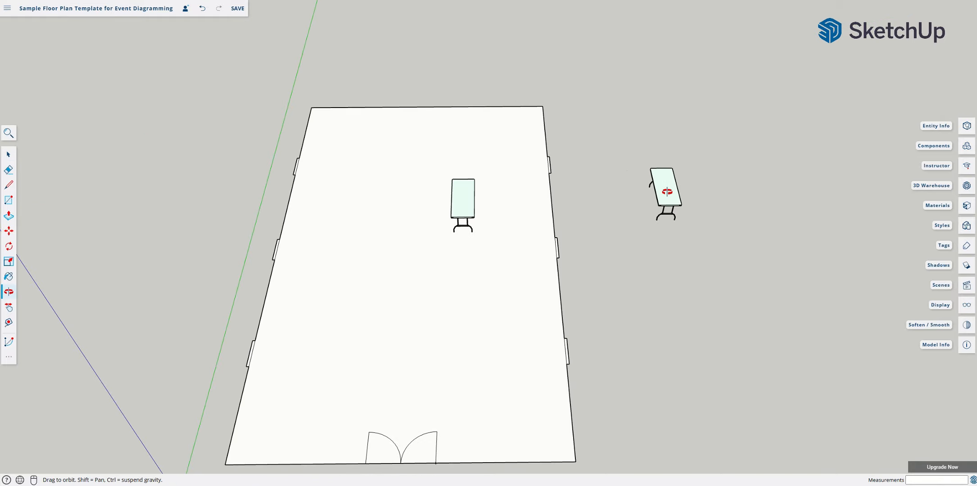
pyautogui.press('space')
pyautogui.click(668, 195)
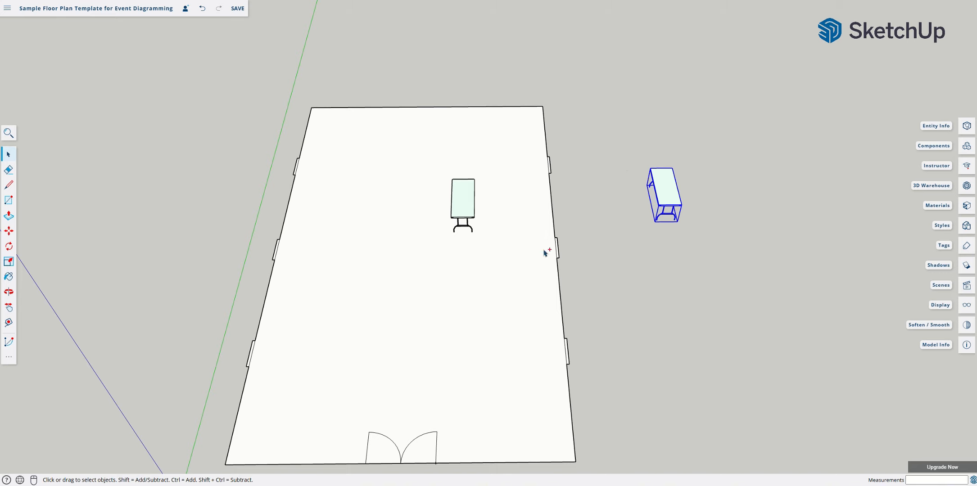
pyautogui.hotkey('ctrl', 'c')
pyautogui.hotkey('ctrl', 'v')
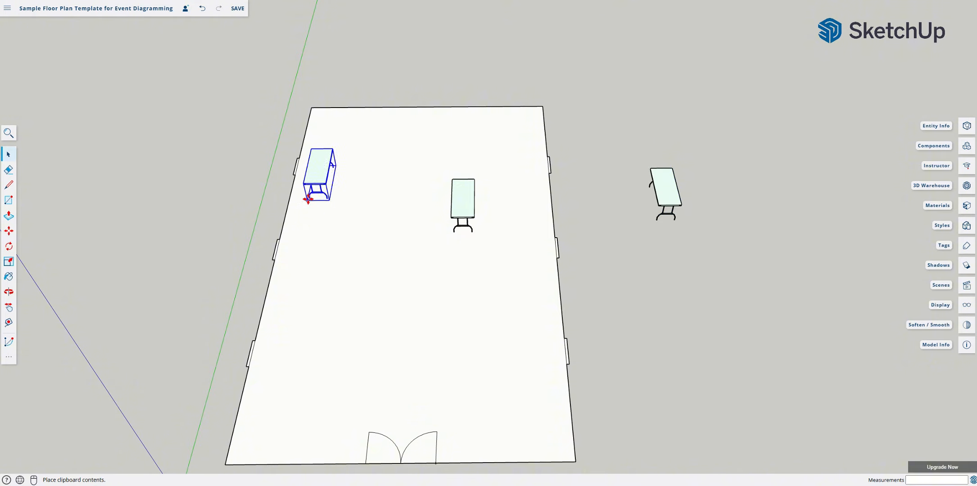
pyautogui.click(312, 194)
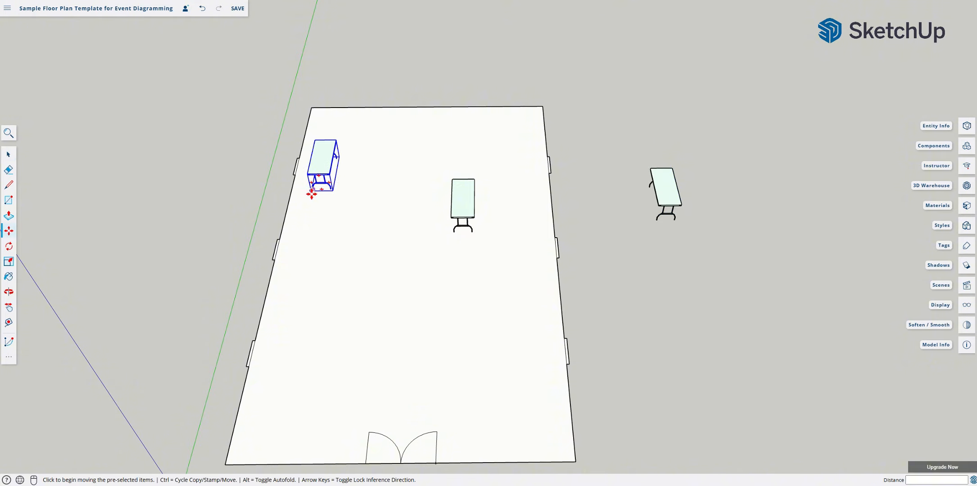
pyautogui.hotkey('ctrl', 'v')
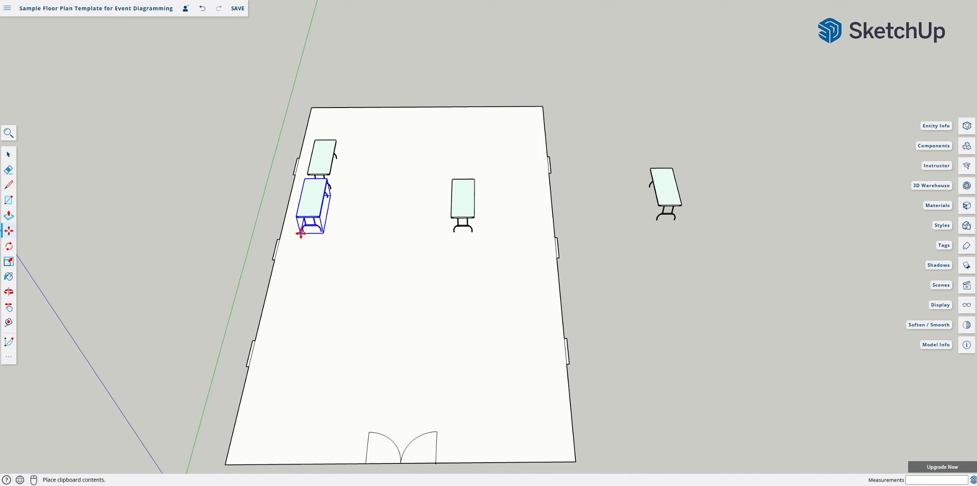
pyautogui.click(302, 230)
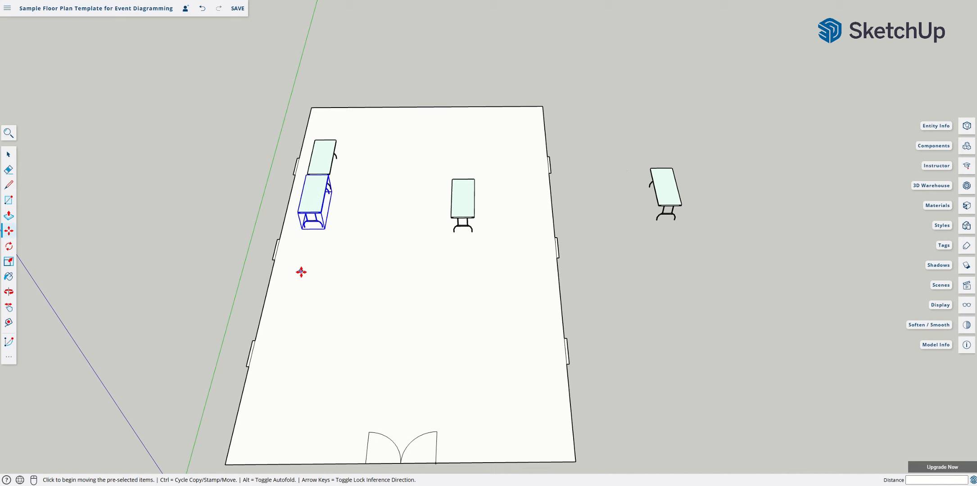
pyautogui.hotkey('ctrl', 'v')
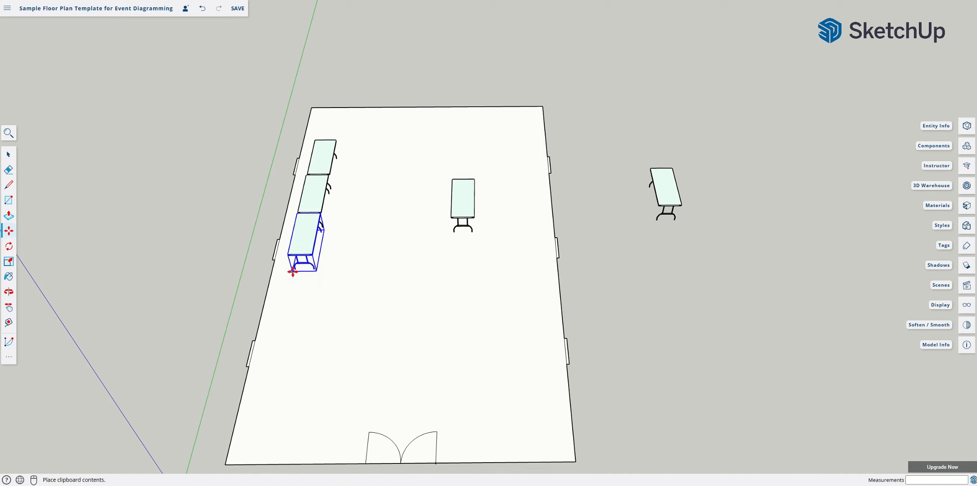
pyautogui.click(292, 272)
pyautogui.press('space')
pyautogui.click(212, 262)
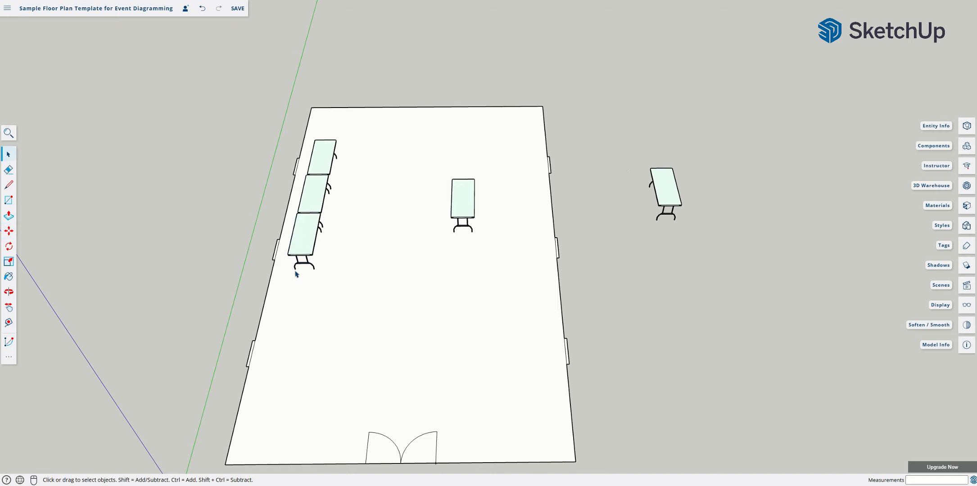
# Step: Measure the clearance between the wall beside the green axis and the middle table of the row, without placing a guide
pyautogui.press('o')
pyautogui.moveTo(358, 264); pyautogui.dragTo(409, 309)
pyautogui.scroll(3, 274, 184)
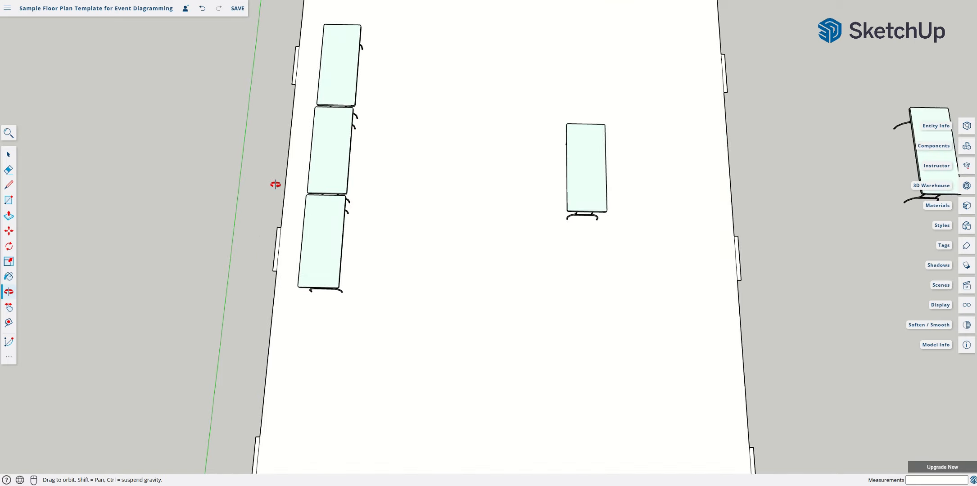
pyautogui.press('h')
pyautogui.moveTo(253, 192); pyautogui.dragTo(460, 272)
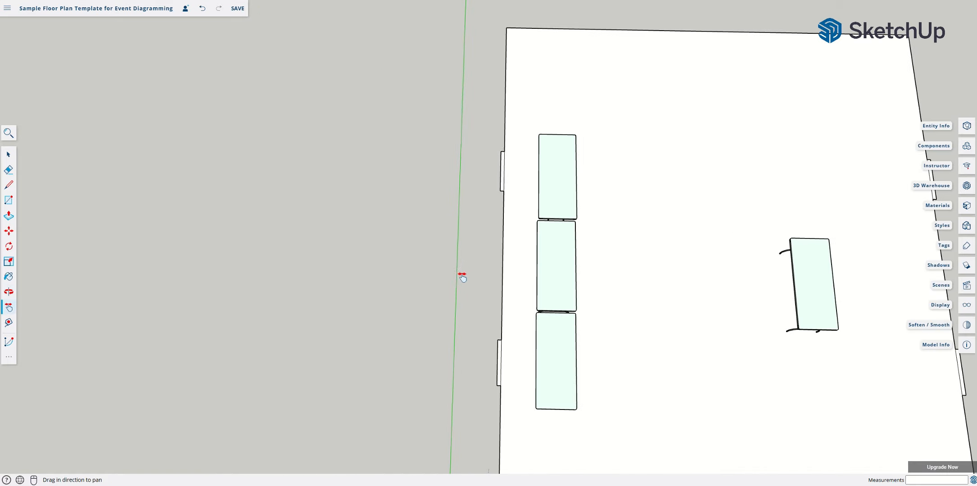
pyautogui.press('t')
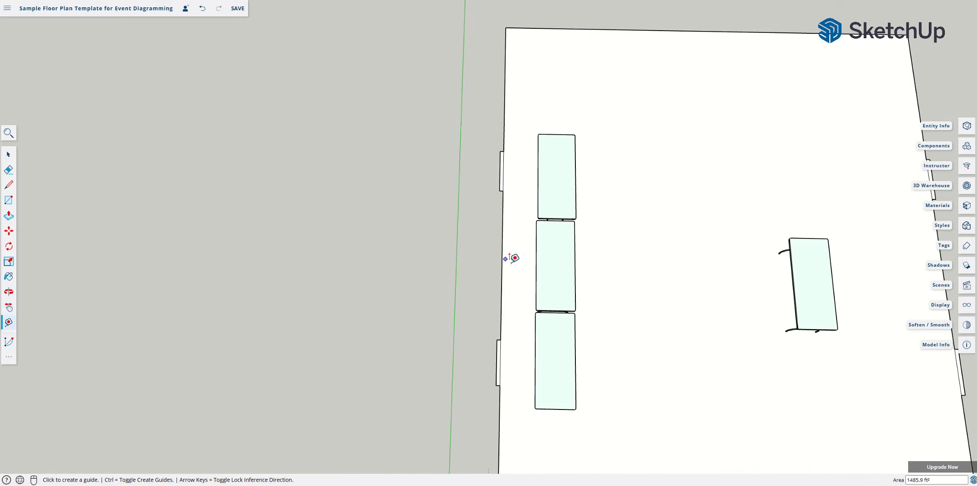
pyautogui.click(537, 265)
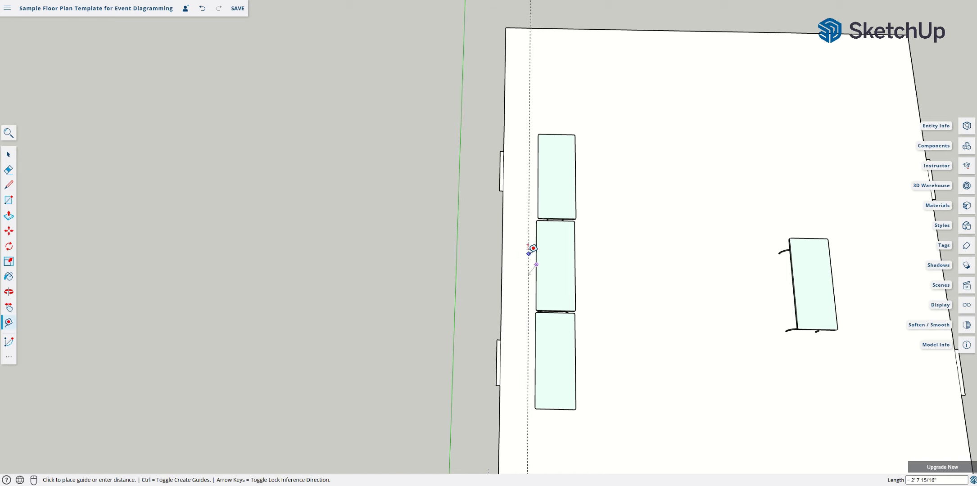
pyautogui.press('space')
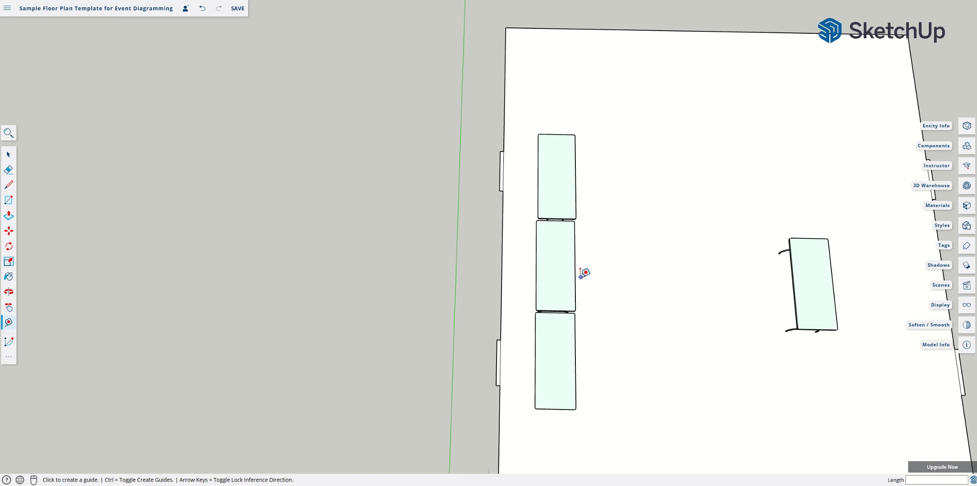
# Step: Make the single table in the middle of the room unique and clear the selection
pyautogui.press('h')
pyautogui.moveTo(452, 295); pyautogui.dragTo(145, 265)
pyautogui.press('space')
pyautogui.click(438, 236)
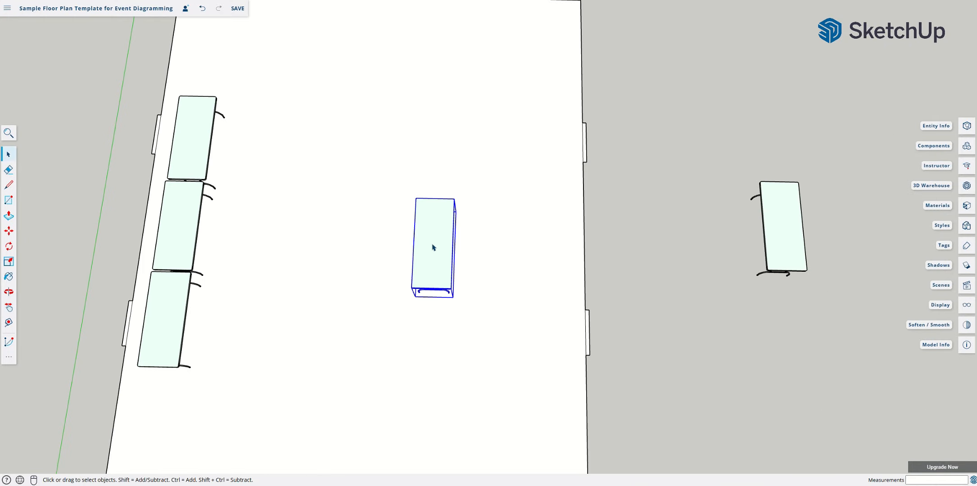
pyautogui.rightClick(437, 240)
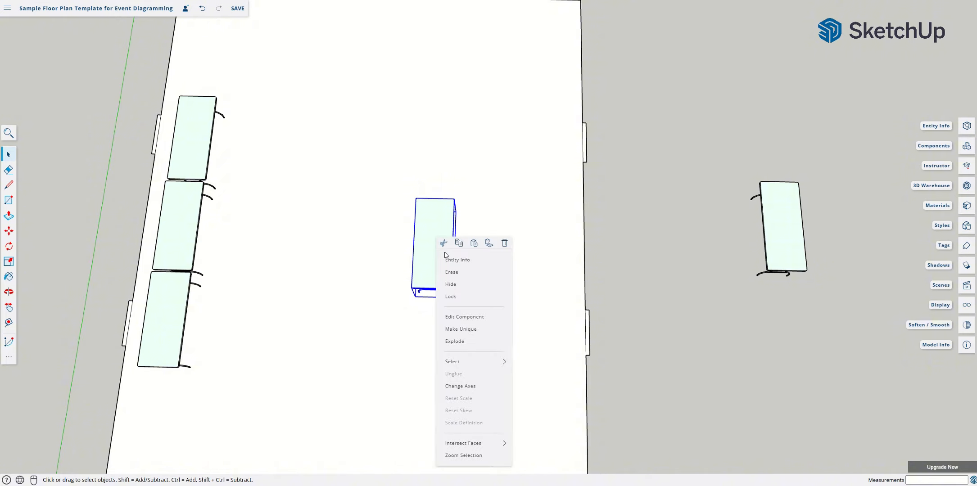
pyautogui.click(463, 331)
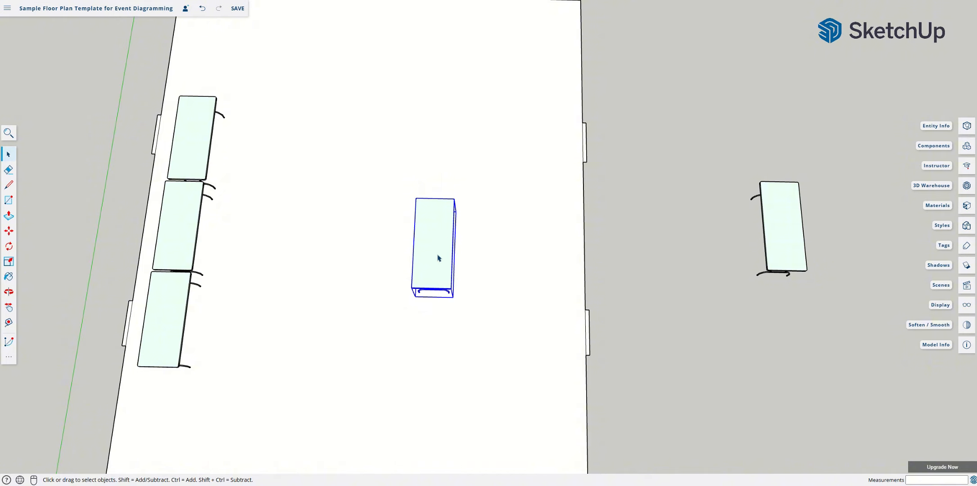
pyautogui.click(608, 268)
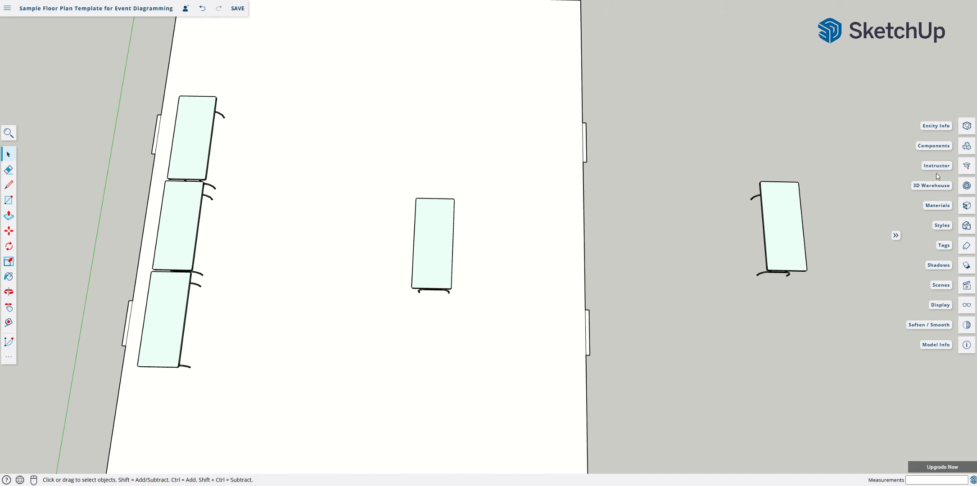
# Step: Search 3D Warehouse for "padded chair"
pyautogui.click(965, 189)
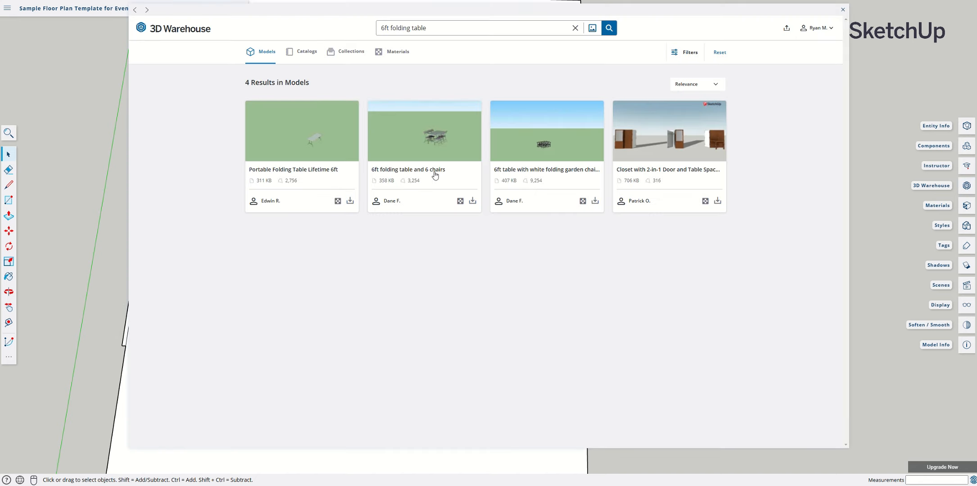
pyautogui.moveTo(428, 28); pyautogui.dragTo(377, 34)
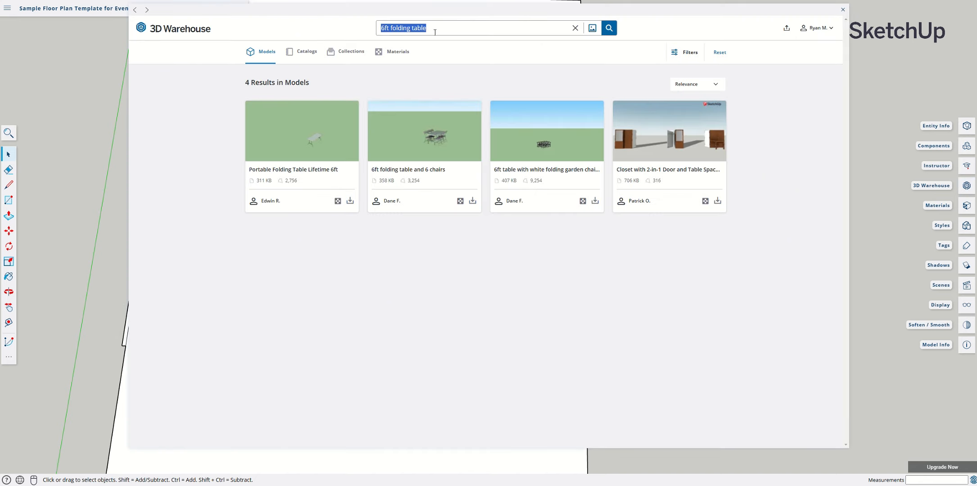
pyautogui.write('padded chair')
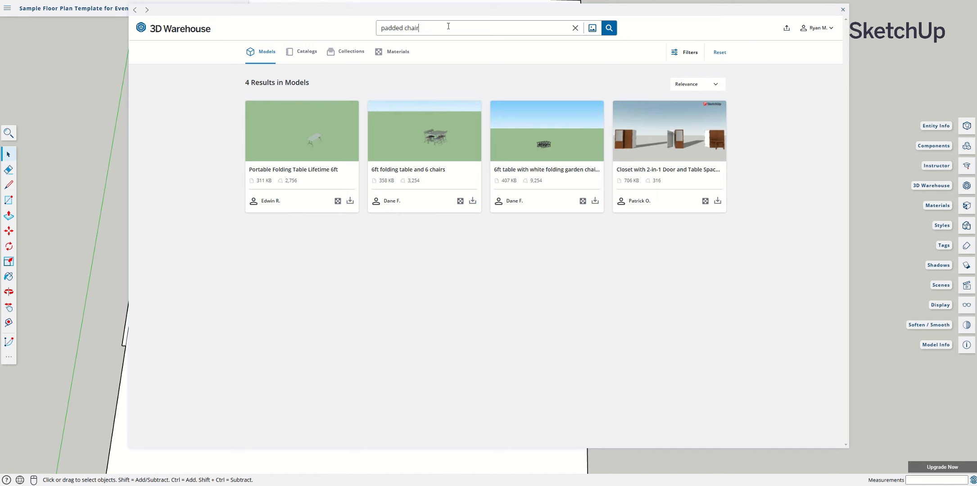
pyautogui.press('Return')
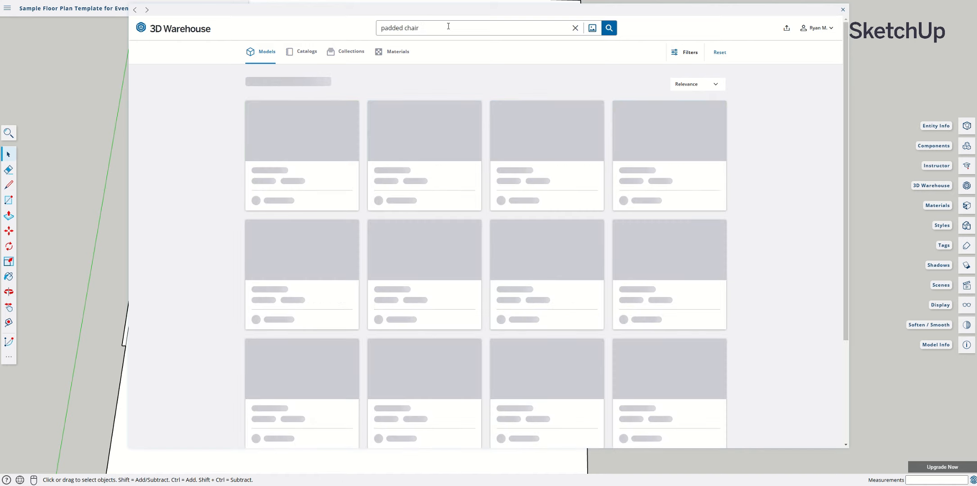
pyautogui.click(482, 259)
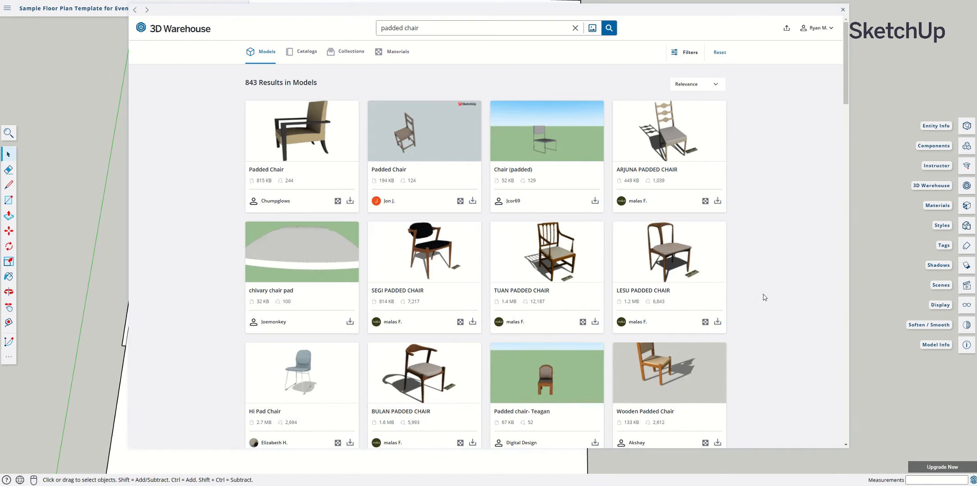
# Step: Import the Padded Chair Eco Slim Marina model and place it between the room's long wall and the table outside
pyautogui.scroll(-5, 706, 286)
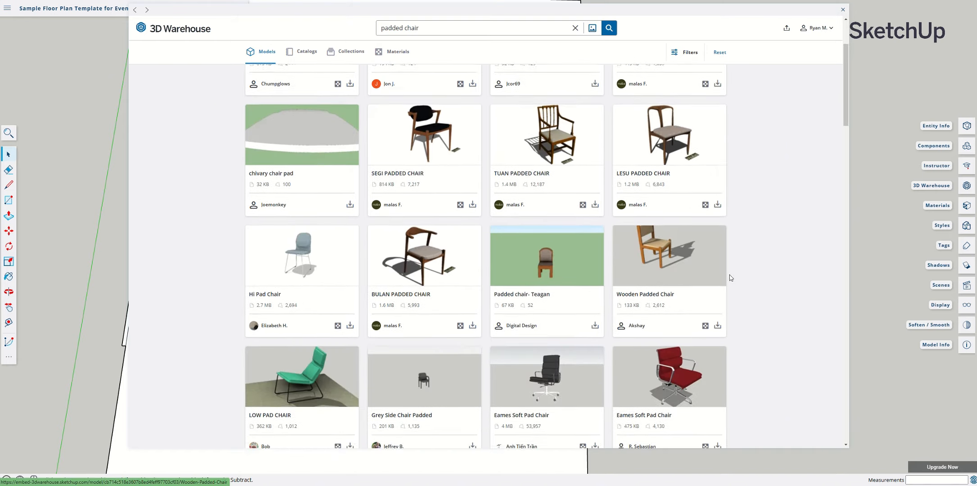
pyautogui.scroll(-6, 706, 286)
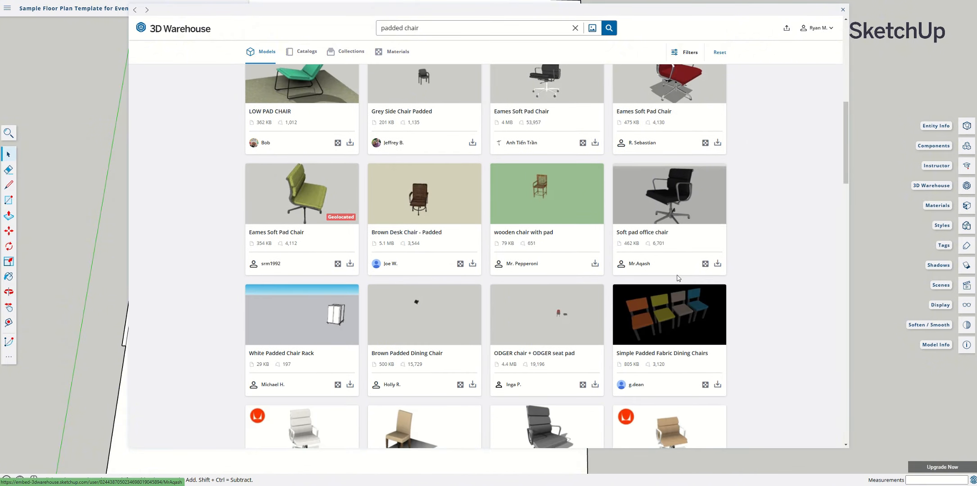
pyautogui.scroll(-5, 677, 275)
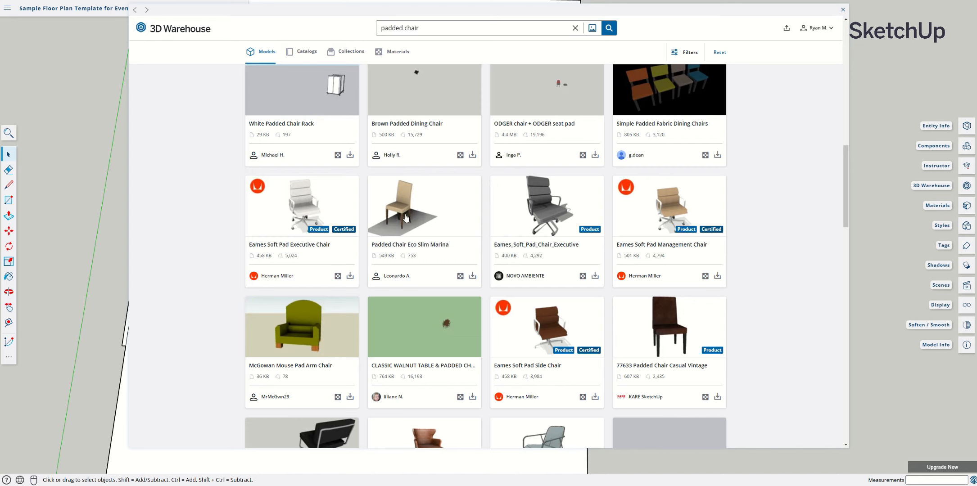
pyautogui.click(472, 277)
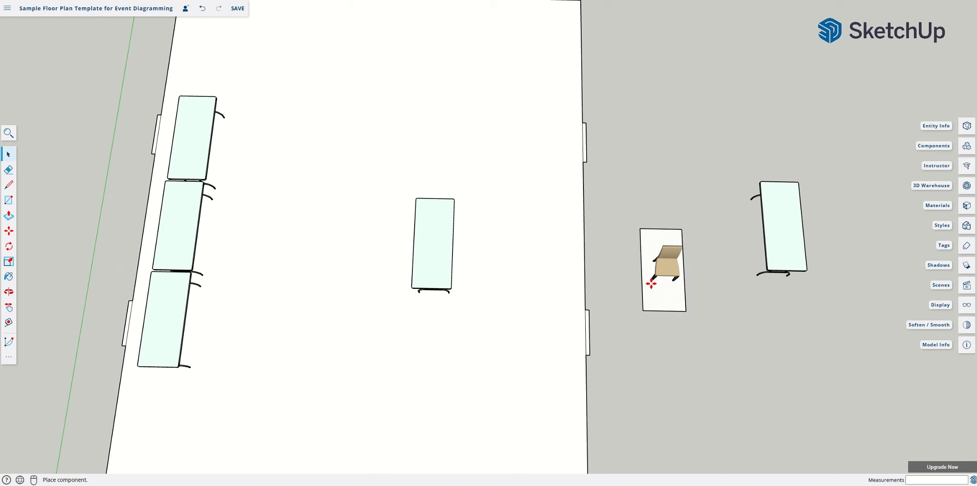
pyautogui.click(652, 280)
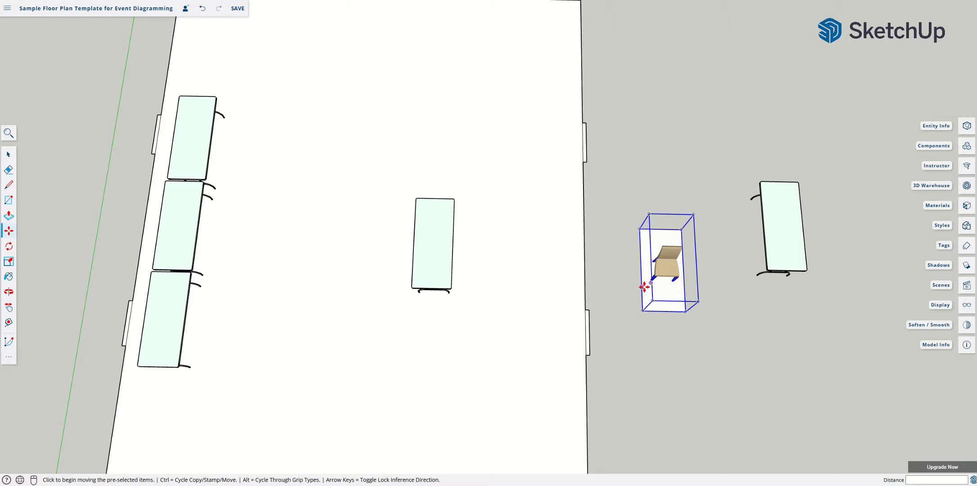
# Step: Explode the imported chair component to separate the chair from its white ground plane
pyautogui.scroll(4, 624, 258)
pyautogui.scroll(2, 622, 264)
pyautogui.scroll(1, 630, 271)
pyautogui.scroll(-1, 623, 273)
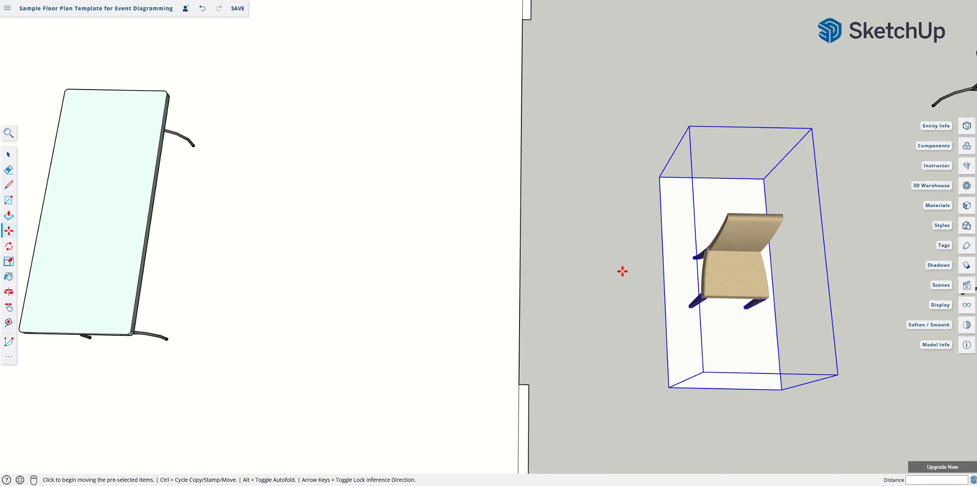
pyautogui.press('o')
pyautogui.moveTo(797, 327); pyautogui.dragTo(445, 299)
pyautogui.press('h')
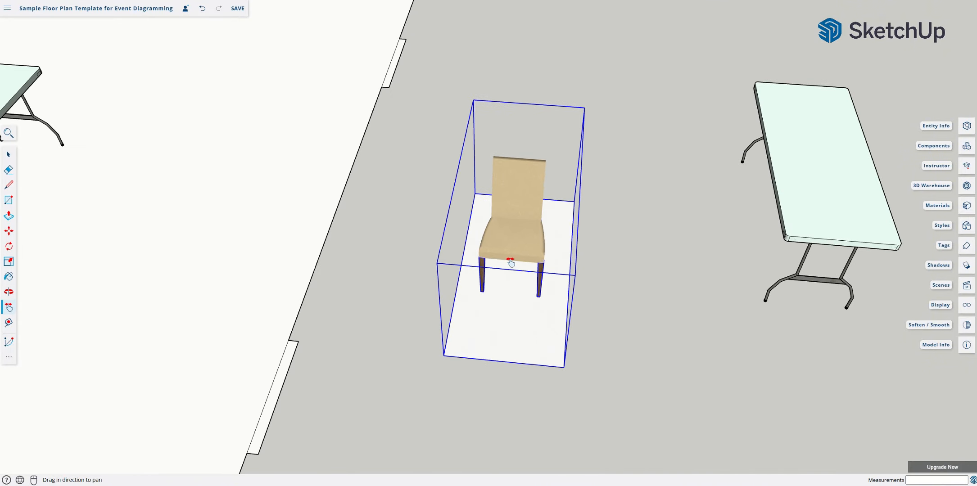
pyautogui.press('space')
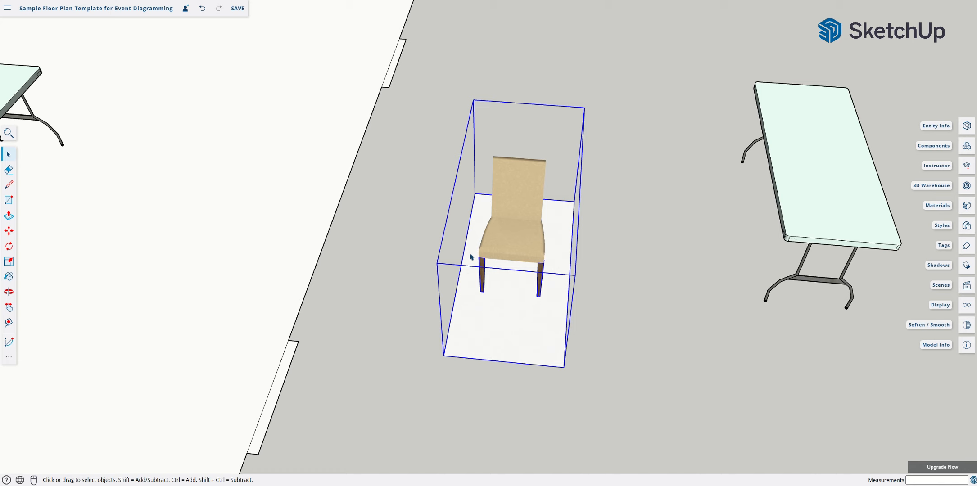
pyautogui.rightClick(509, 239)
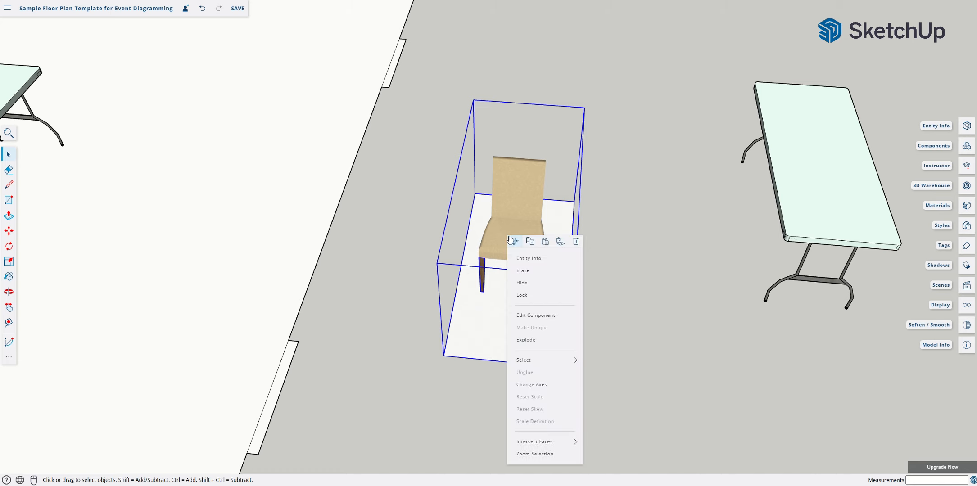
pyautogui.click(528, 342)
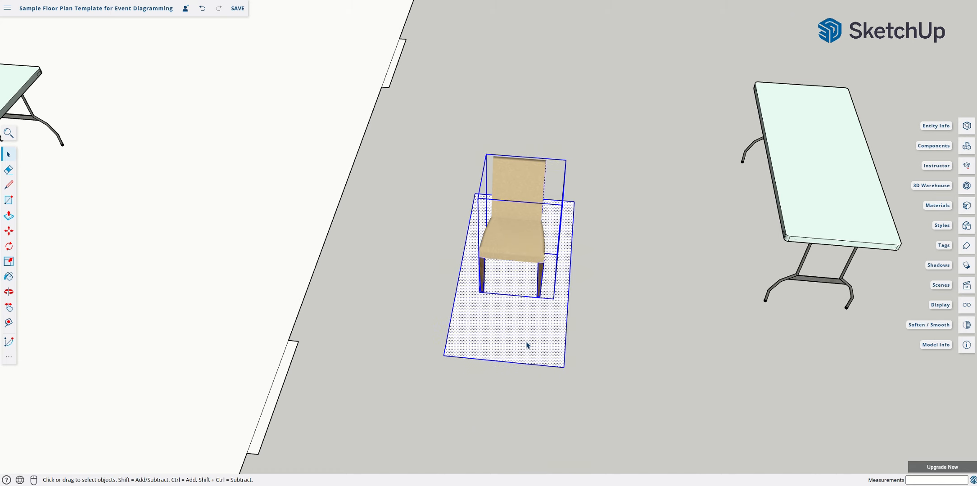
# Step: Move the selected chair and white ground plane a short distance toward the room, gripping the chair's lower front corner
pyautogui.press('m')
pyautogui.click(505, 248)
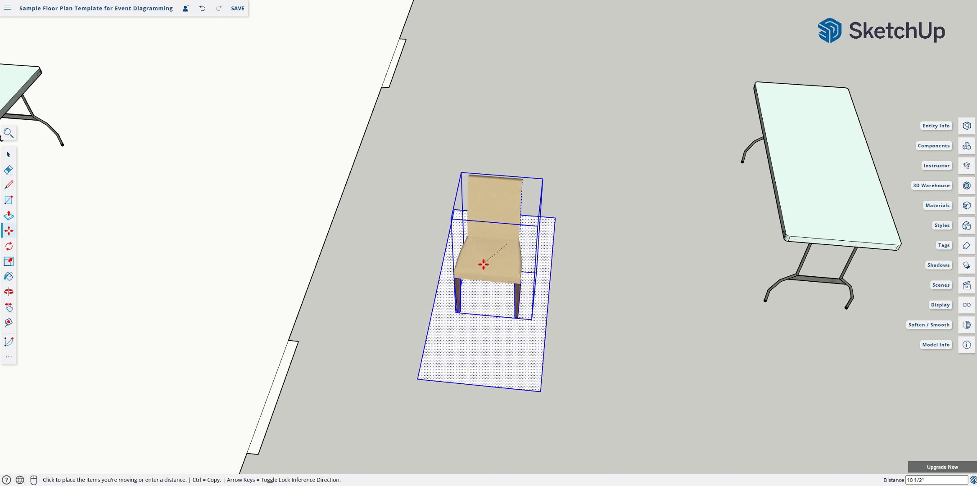
pyautogui.press('space')
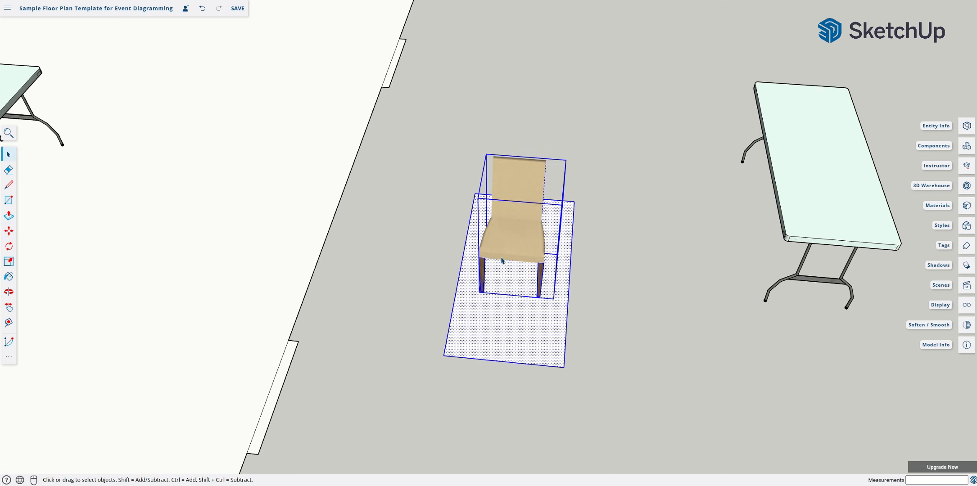
pyautogui.press('m')
pyautogui.click(554, 298)
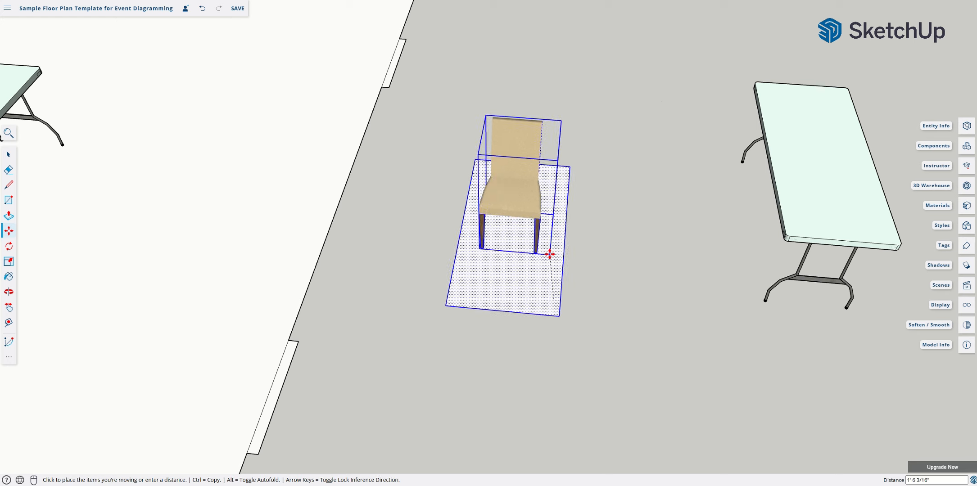
pyautogui.click(525, 318)
pyautogui.press('space')
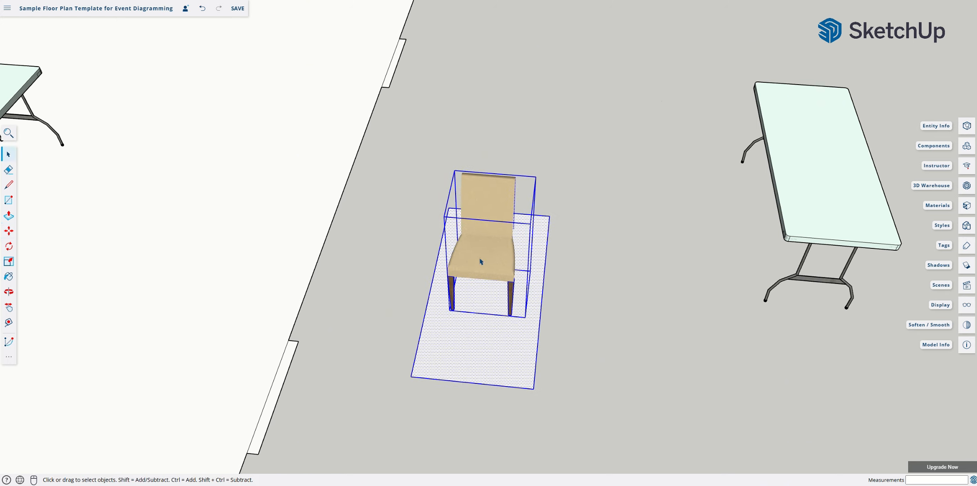
# Step: Inside the chair component, move the chair about 10' 6 3/4" off the white ground plane and leave the component
pyautogui.doubleClick(482, 259)
pyautogui.press('m')
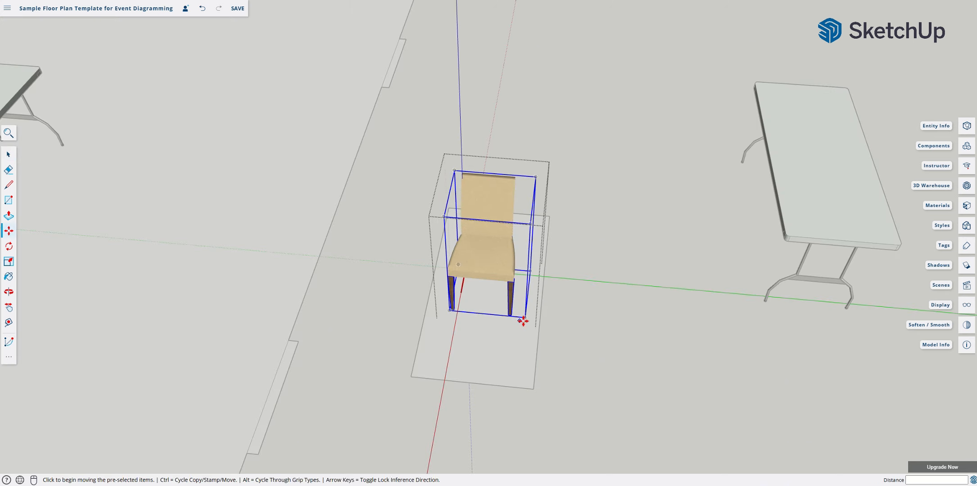
pyautogui.click(525, 318)
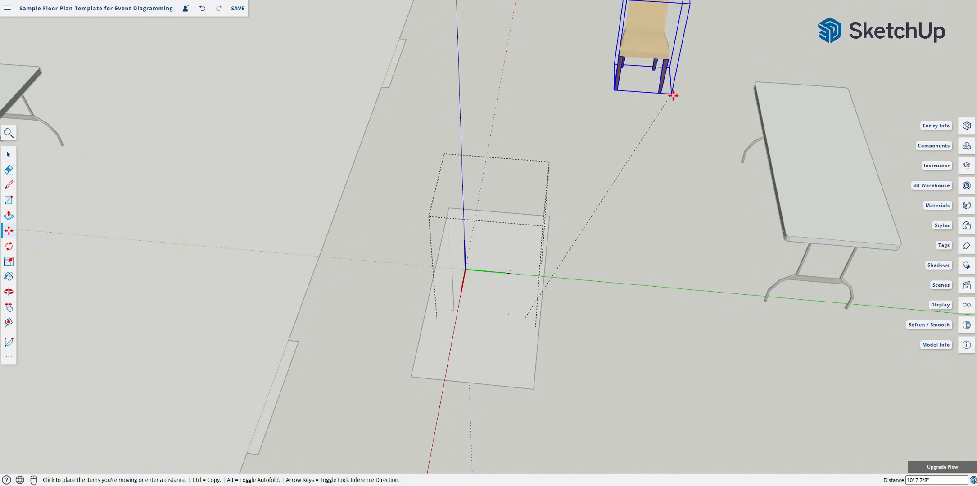
pyautogui.click(660, 92)
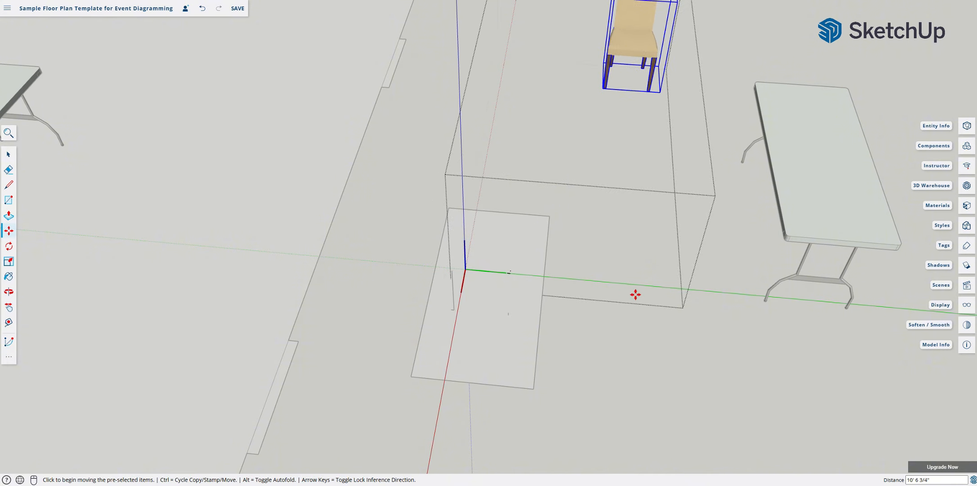
pyautogui.press('space')
pyautogui.click(651, 403)
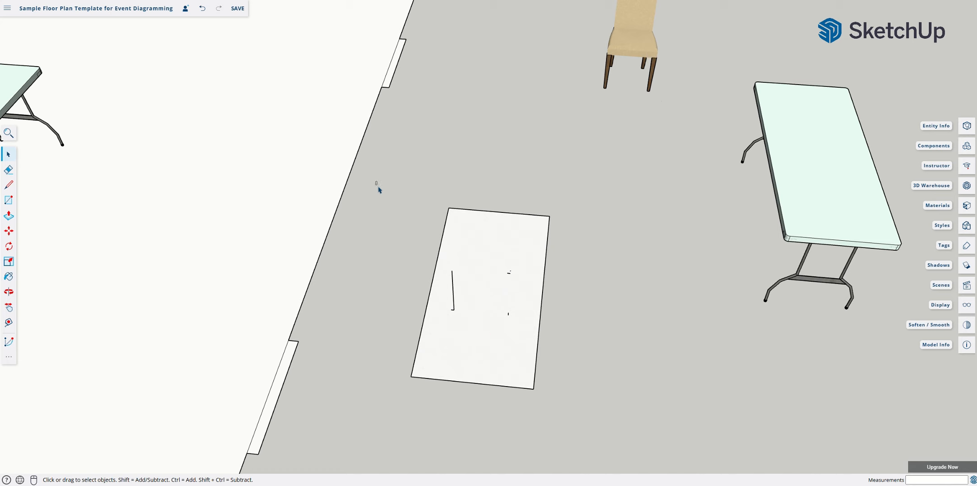
# Step: Delete the white ground plane together with the loose edges lying on it
pyautogui.moveTo(377, 181); pyautogui.dragTo(564, 412)
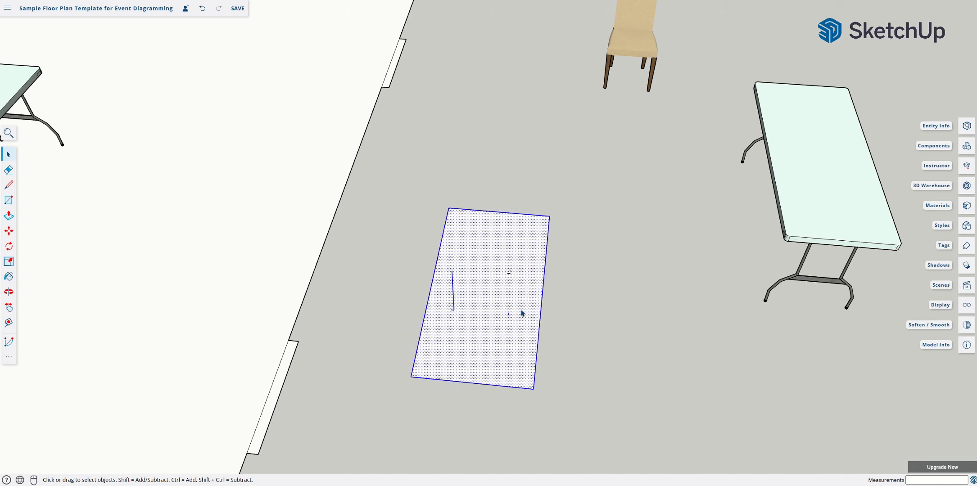
pyautogui.press('Delete')
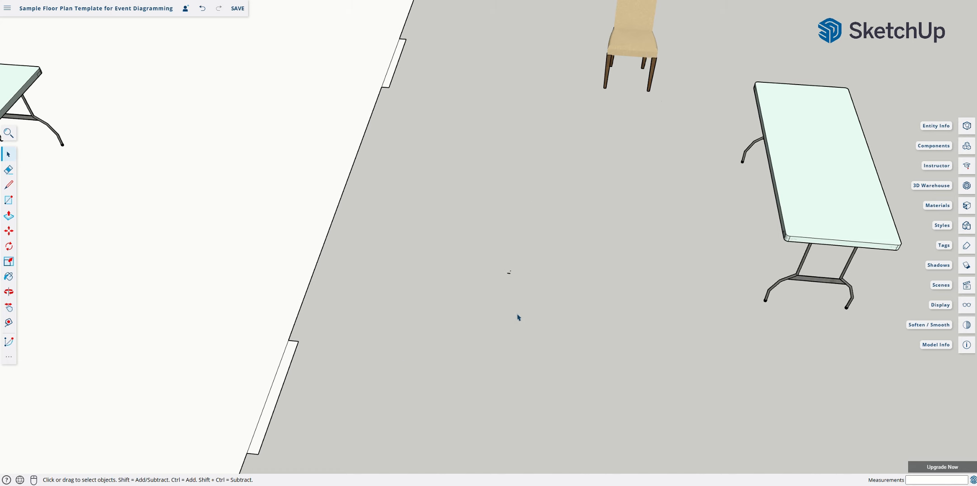
pyautogui.click(511, 276)
pyautogui.click(456, 252)
# Step: Explode the oversized outer component around the chair
pyautogui.press('h')
pyautogui.moveTo(672, 107); pyautogui.dragTo(586, 174)
pyautogui.press('space')
pyautogui.click(537, 128)
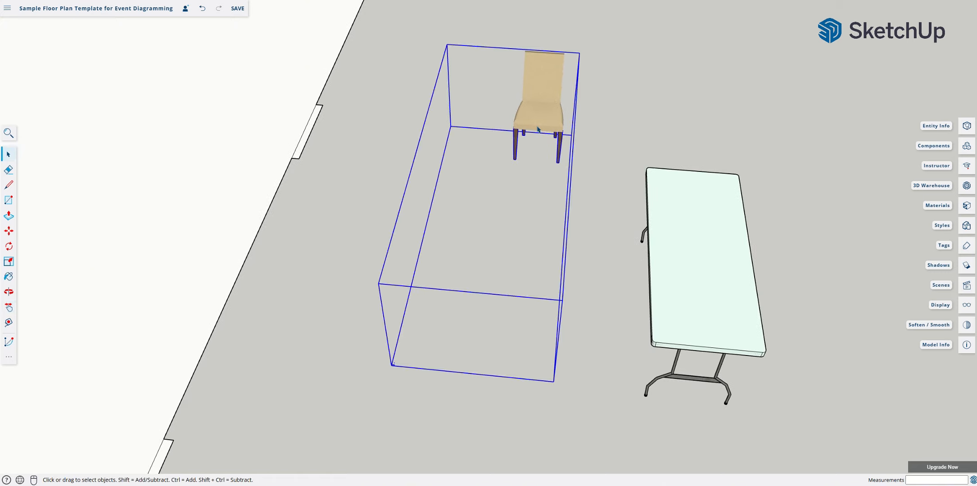
pyautogui.rightClick(537, 127)
pyautogui.click(558, 230)
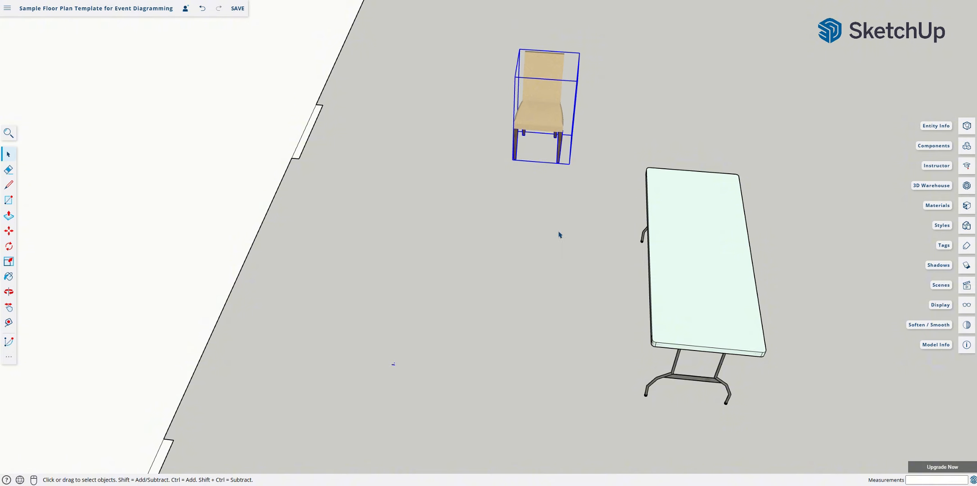
# Step: Move the chair and its leftover fragment about 1' 6 7/16" along the red axis toward the room
pyautogui.press('m')
pyautogui.click(569, 165)
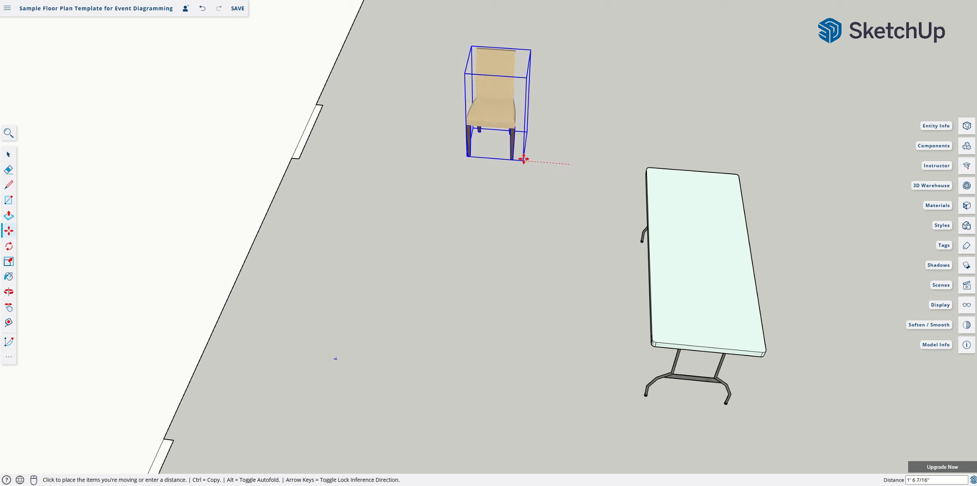
pyautogui.press('Escape')
pyautogui.press('space')
# Step: Open the chair component, select all the chair's parts and move them about 11' 7/16" past the folding table's far side
pyautogui.doubleClick(499, 111)
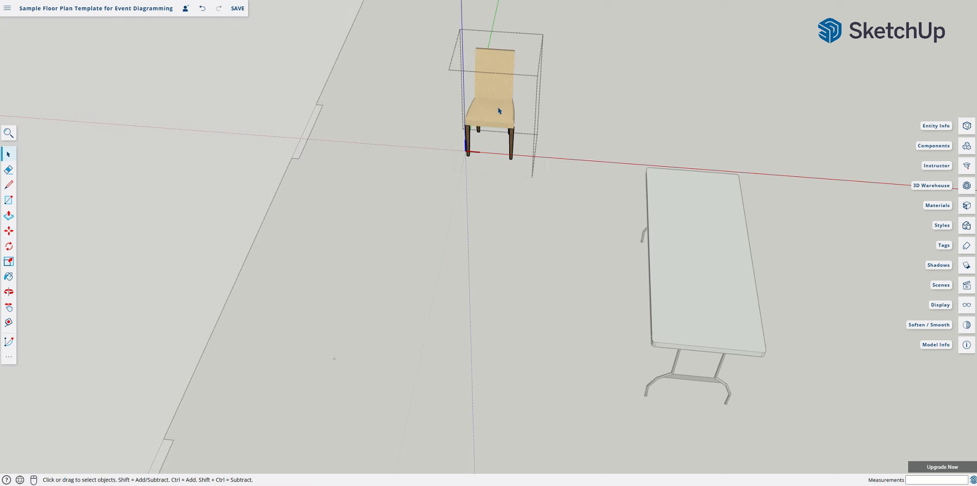
pyautogui.click(499, 111)
pyautogui.moveTo(449, 45); pyautogui.dragTo(537, 170)
pyautogui.press('m')
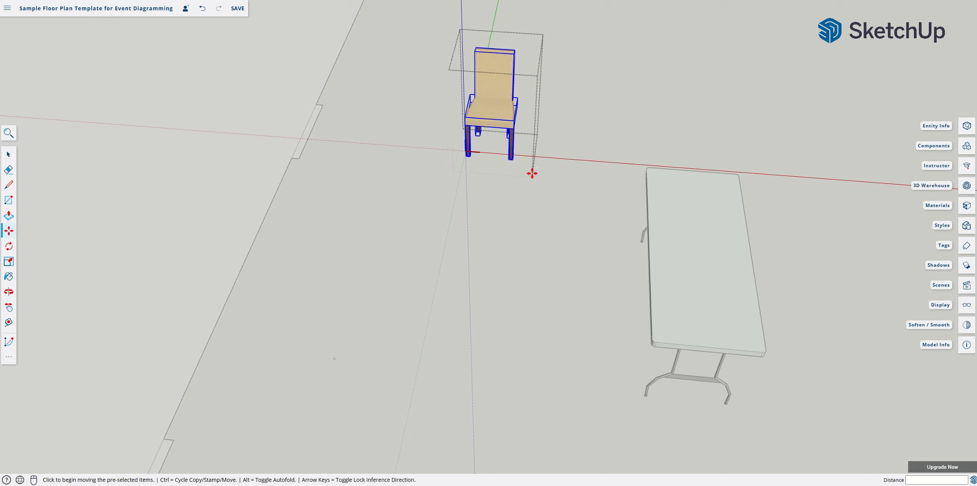
pyautogui.click(512, 159)
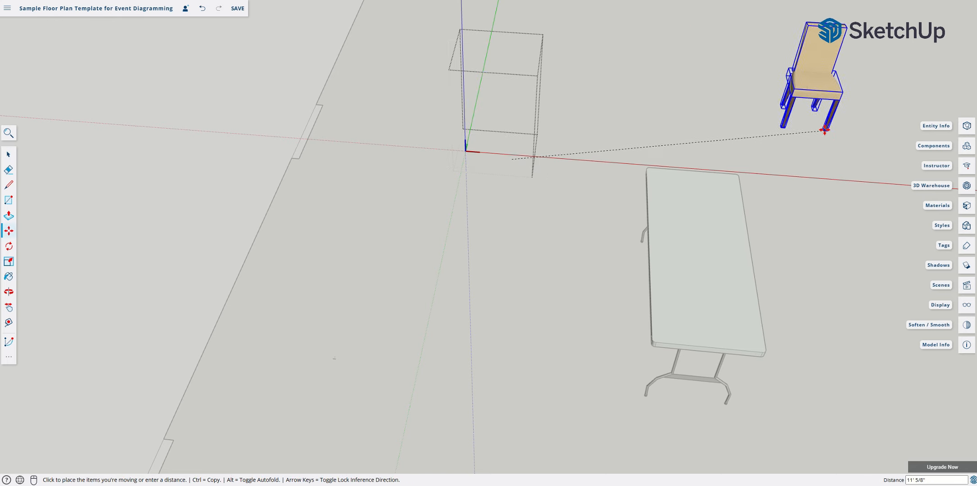
pyautogui.click(824, 127)
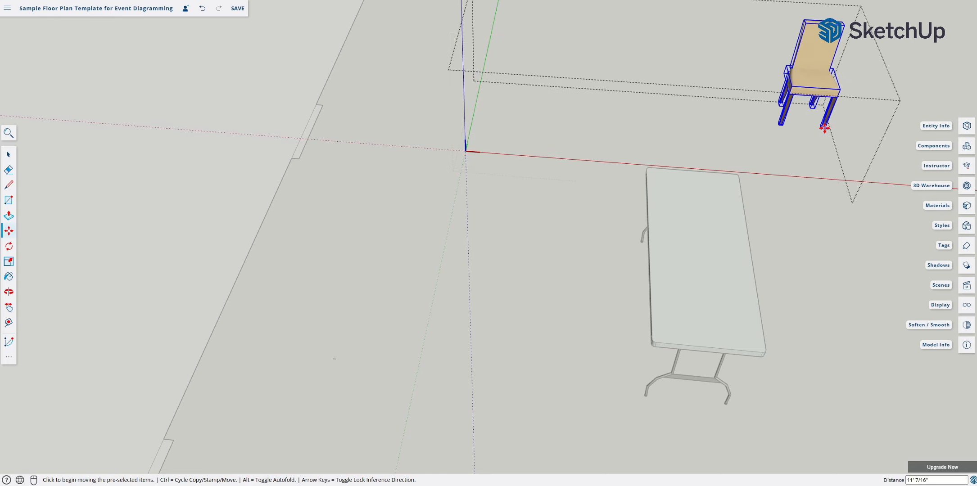
# Step: Move the chair's parts back about 13' 6 5/16" to beside the room's wall, close the component and select it
pyautogui.click(779, 124)
pyautogui.click(391, 134)
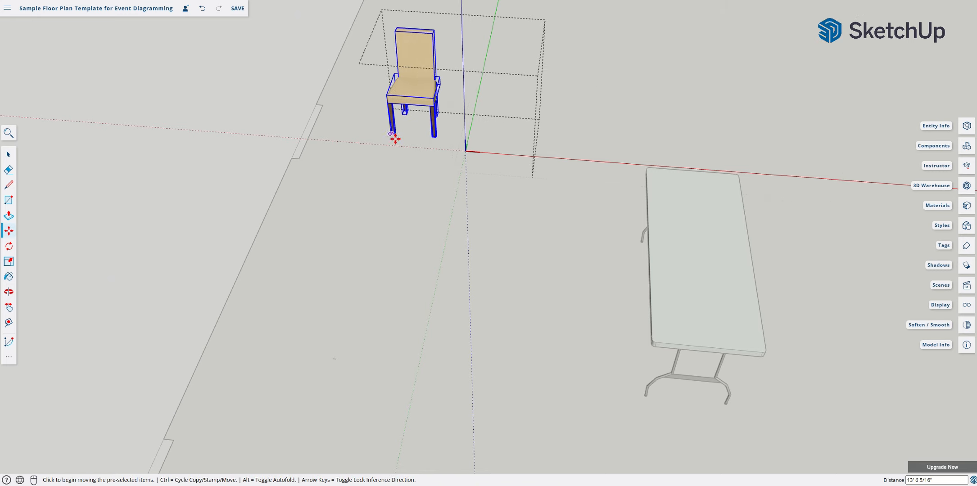
pyautogui.press('space')
pyautogui.click(617, 196)
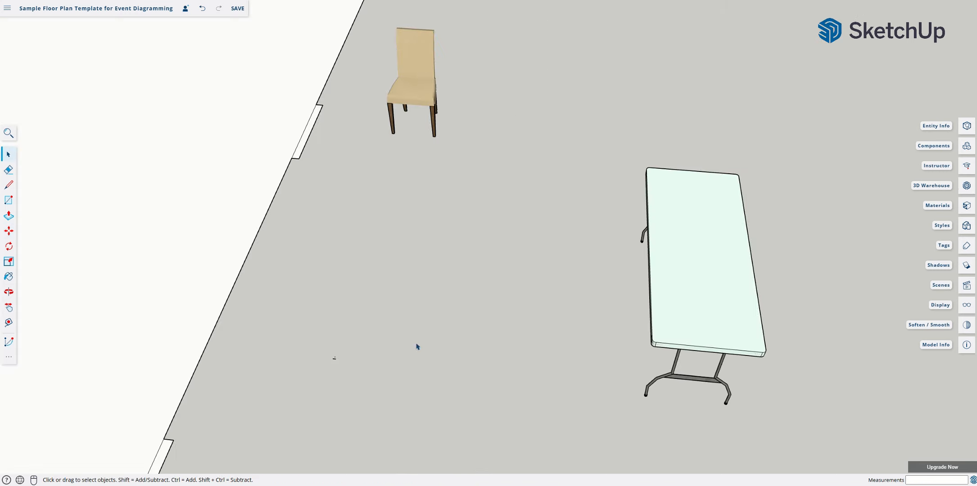
pyautogui.click(420, 84)
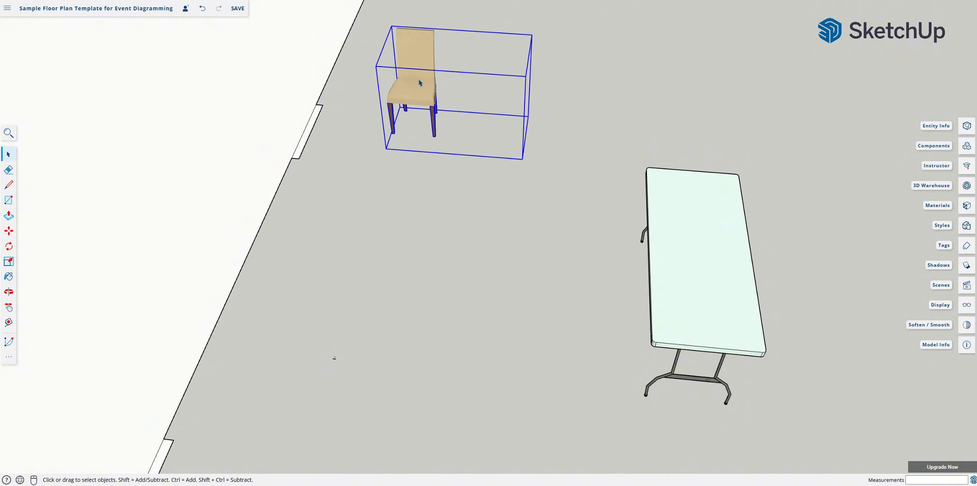
# Step: Move the chair about 1' 11 3/4" toward the table, shift it slightly back, and delete the small leftover fragment on the ground
pyautogui.press('m')
pyautogui.click(414, 81)
pyautogui.click(452, 108)
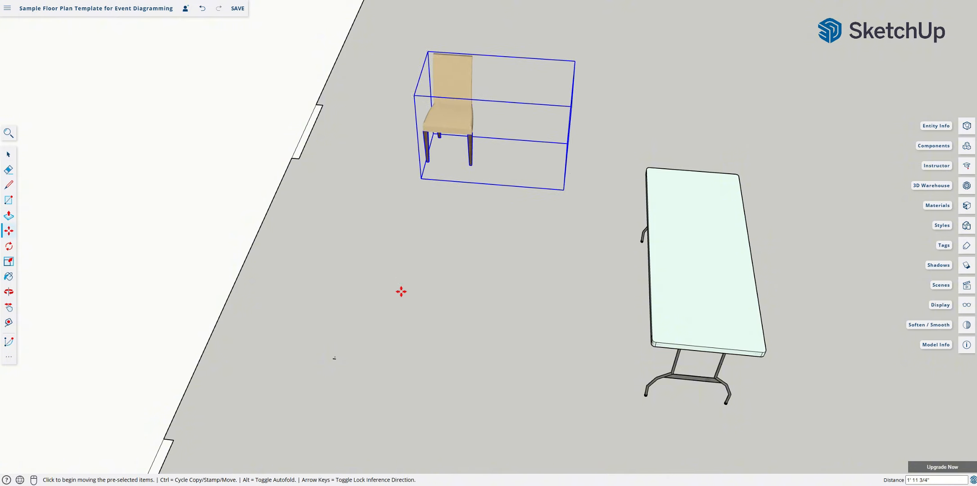
pyautogui.click(401, 292)
pyautogui.click(393, 270)
pyautogui.press('space')
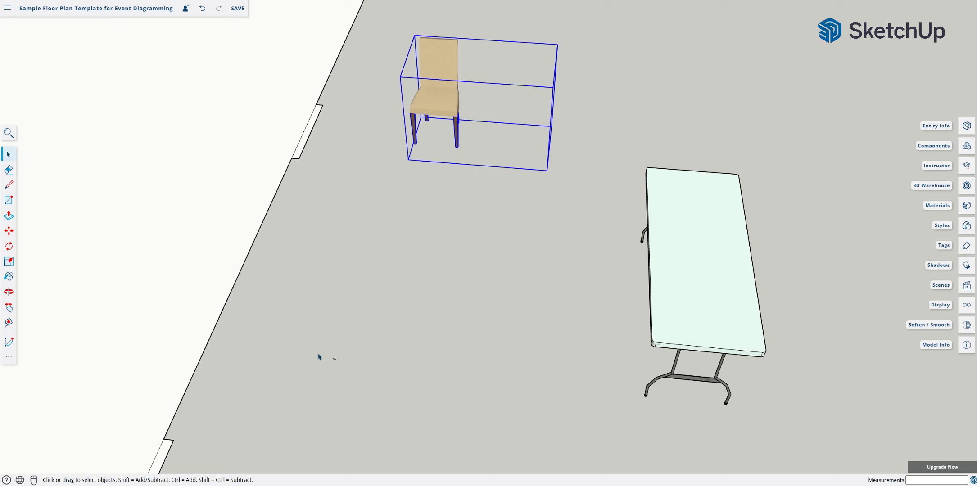
pyautogui.click(318, 357)
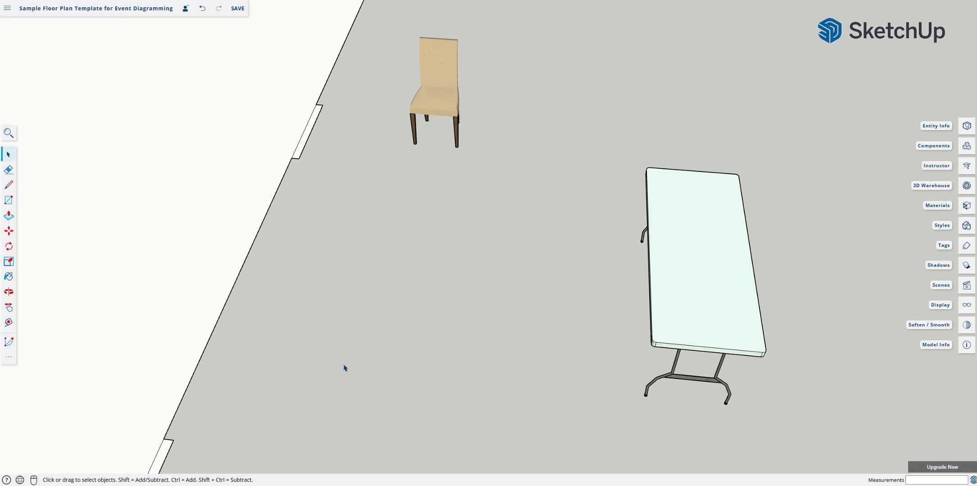
# Step: Open the chair component, move all its parts about 3' 2 1/8" to the other side of the component's origin, and close it
pyautogui.click(444, 105)
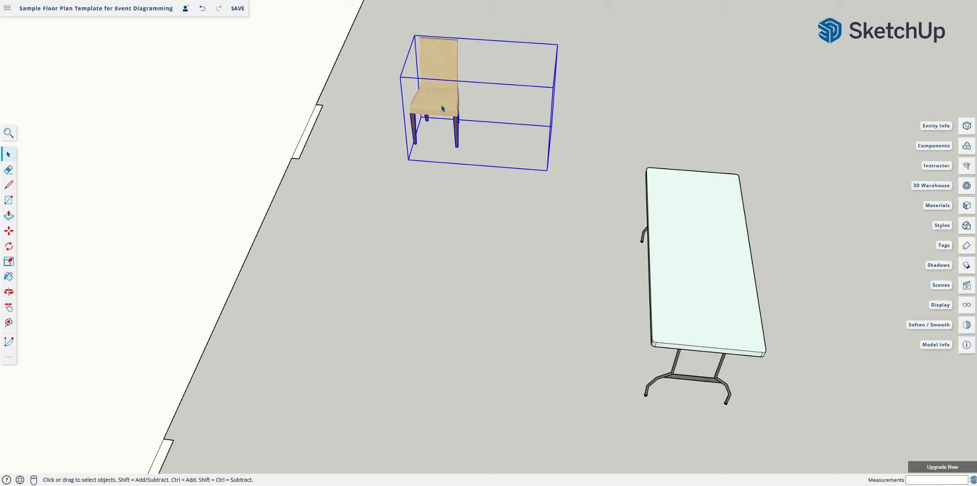
pyautogui.doubleClick(435, 105)
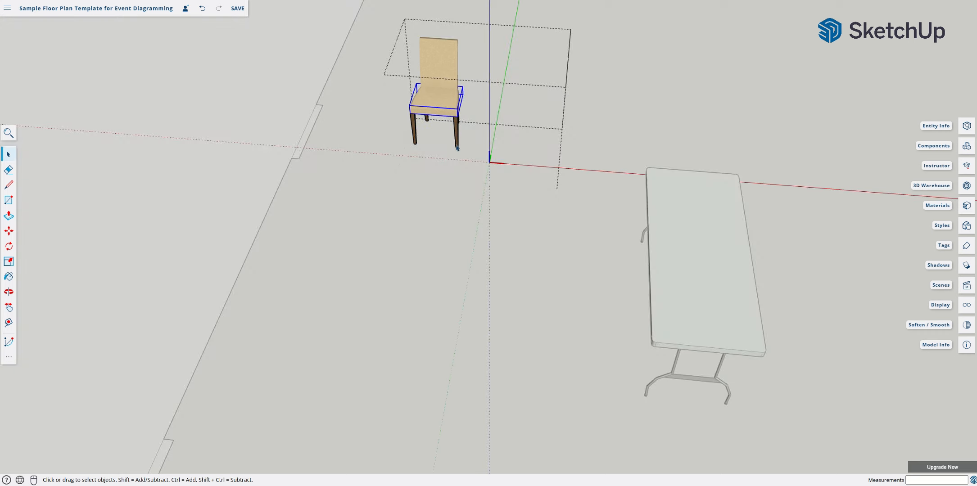
pyautogui.moveTo(399, 31); pyautogui.dragTo(475, 169)
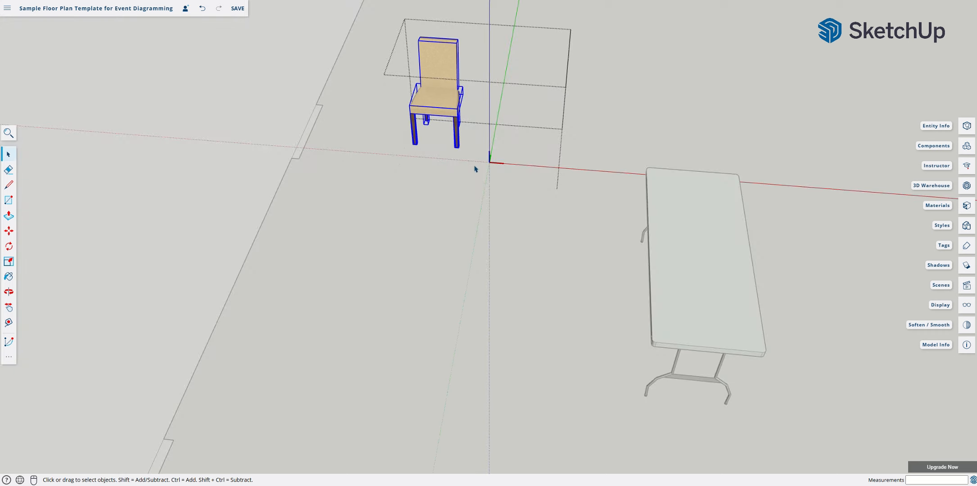
pyautogui.press('m')
pyautogui.click(458, 147)
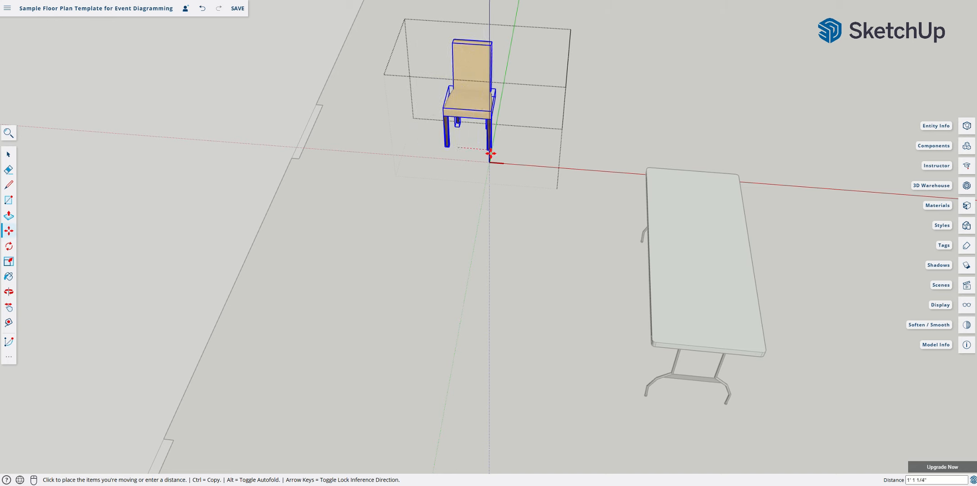
pyautogui.click(548, 165)
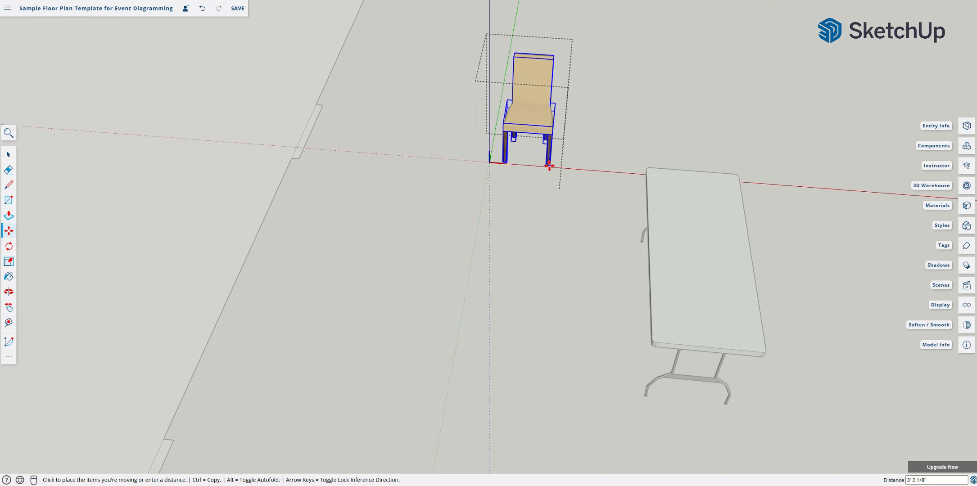
pyautogui.press('space')
pyautogui.click(486, 230)
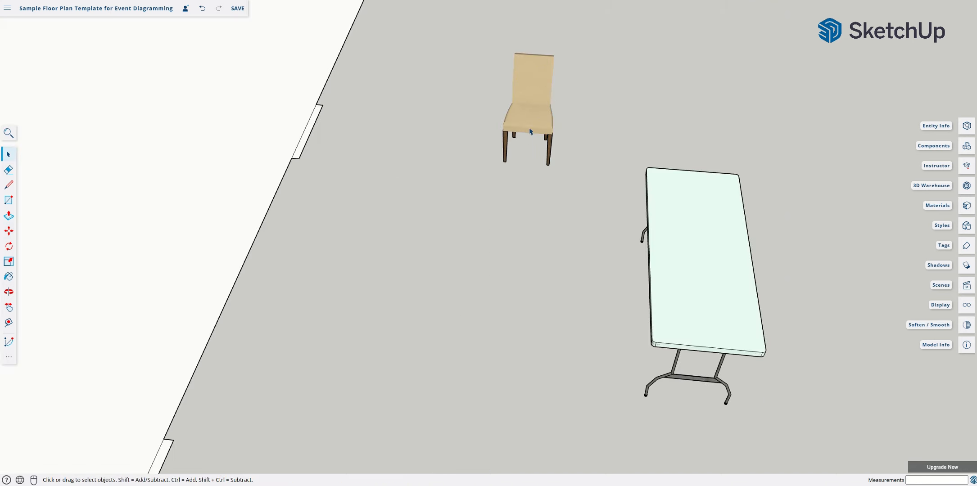
# Step: Move the chair about 5' 9 9/16" diagonally to beside the room's wall
pyautogui.press('m')
pyautogui.click(514, 137)
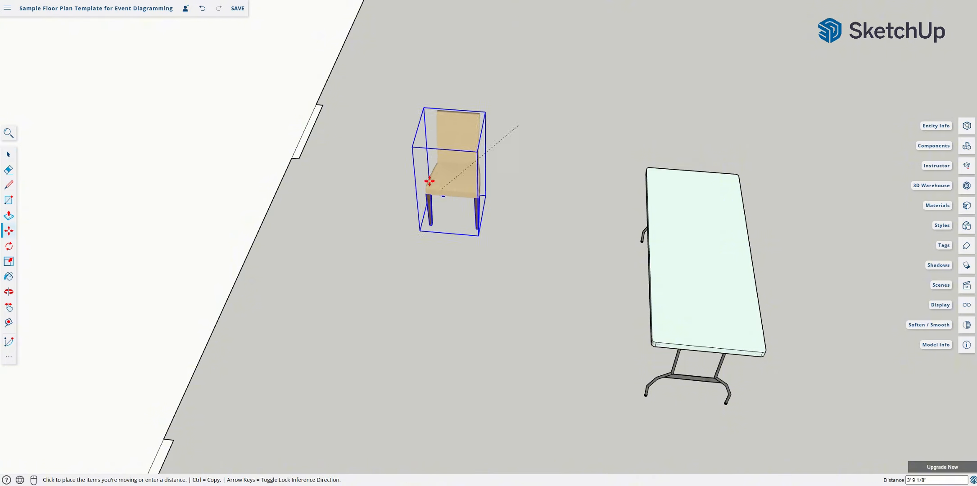
pyautogui.click(372, 230)
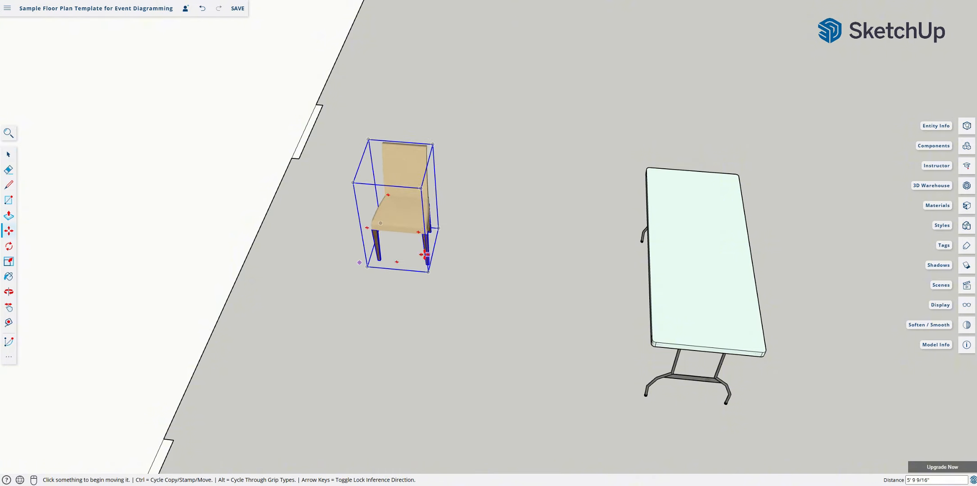
pyautogui.scroll(-4, 344, 289)
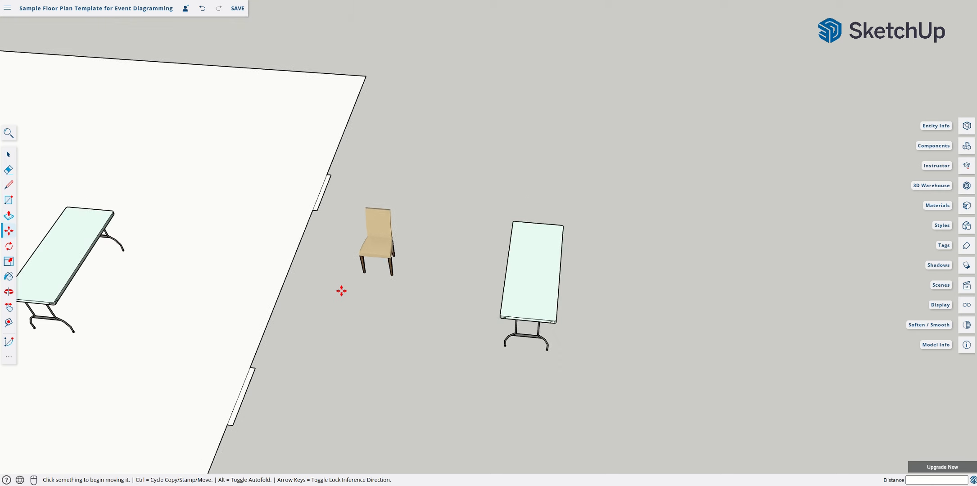
pyautogui.press('h')
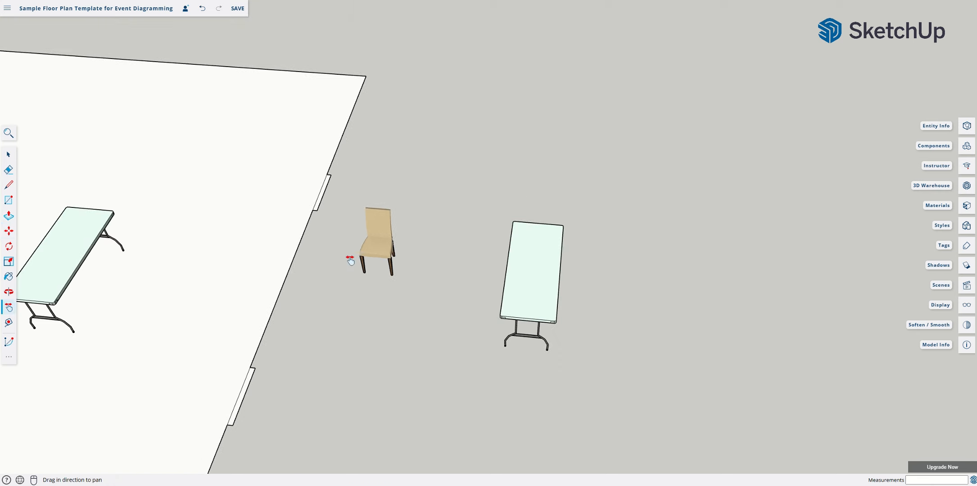
pyautogui.press('space')
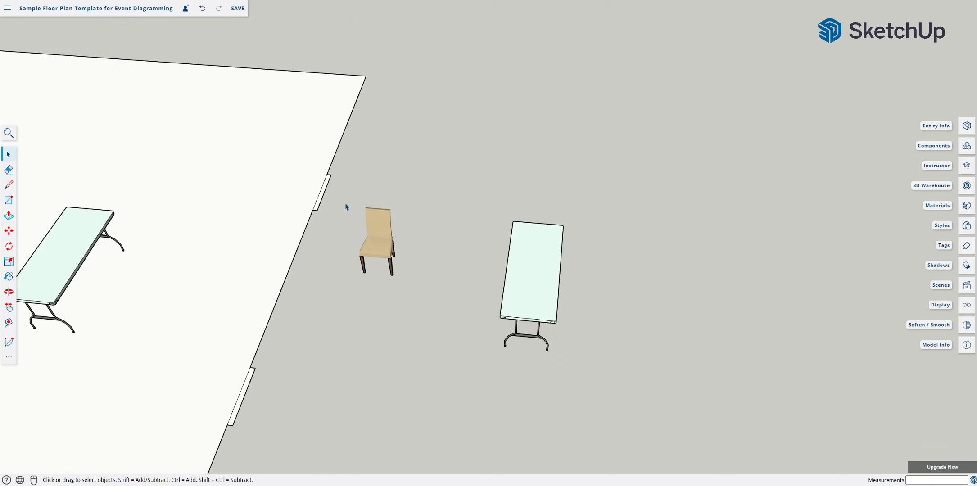
# Step: Make the chair component unique and explode it into its separate parts
pyautogui.click(401, 281)
pyautogui.rightClick(375, 249)
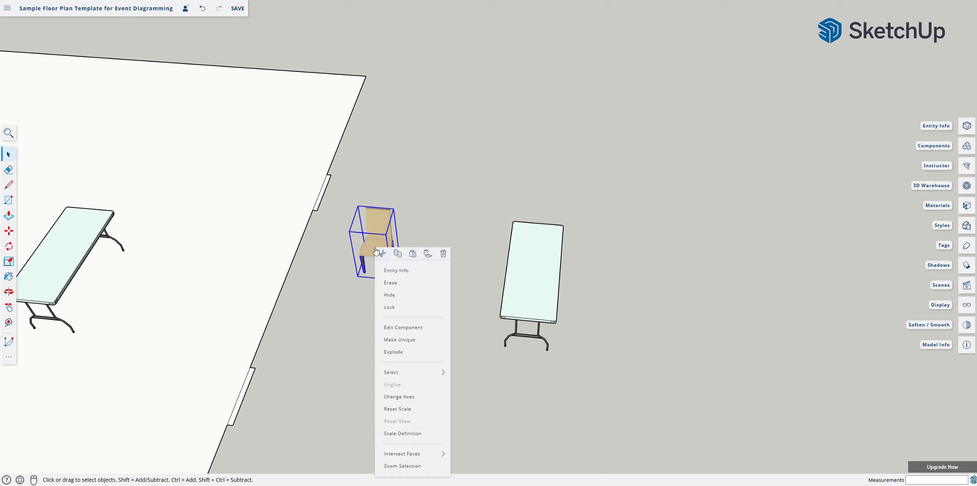
pyautogui.click(406, 340)
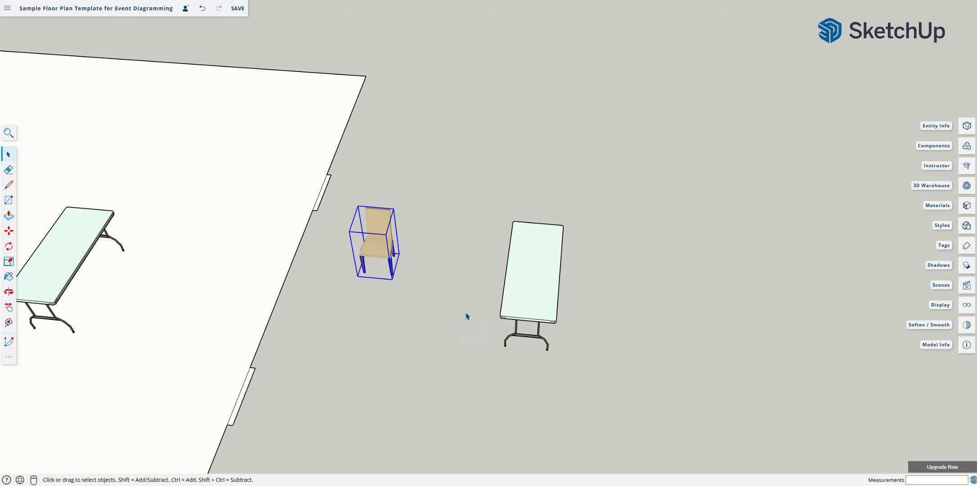
pyautogui.click(377, 338)
pyautogui.click(381, 243)
pyautogui.rightClick(386, 252)
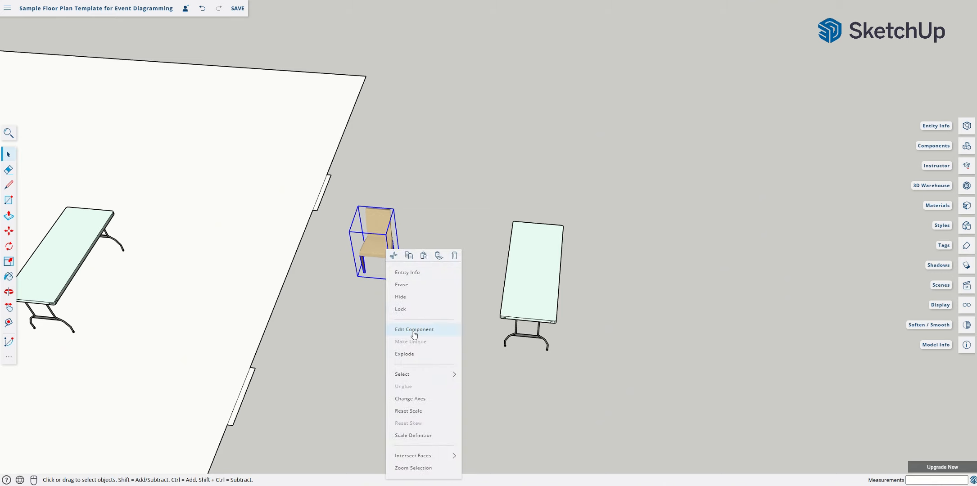
pyautogui.click(415, 355)
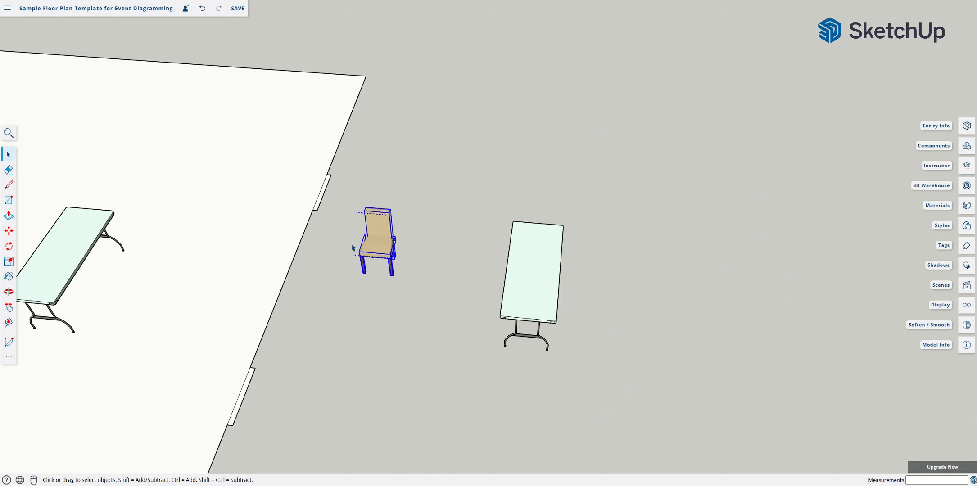
# Step: Inspect the exploded chair's legs, seat and back up close as separate parts
pyautogui.scroll(5, 353, 248)
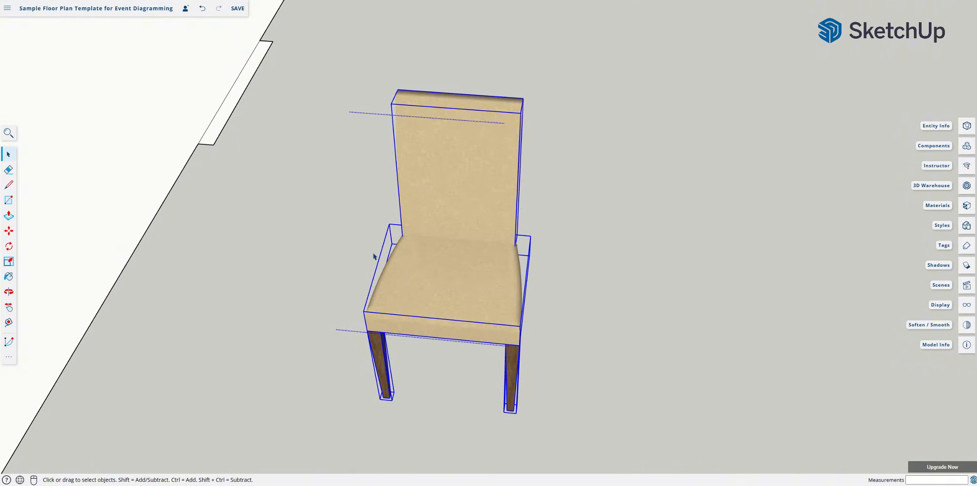
pyautogui.press('o')
pyautogui.moveTo(473, 321); pyautogui.dragTo(395, 298)
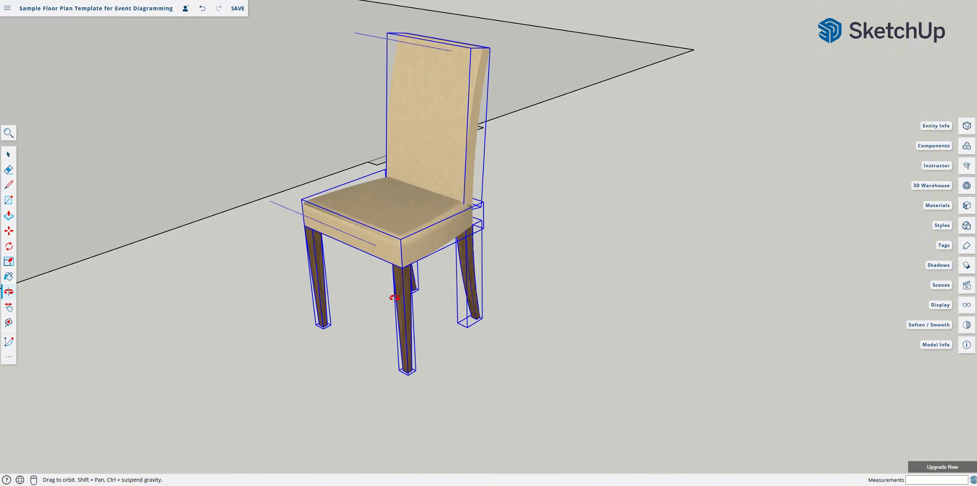
pyautogui.press('space')
pyautogui.click(405, 314)
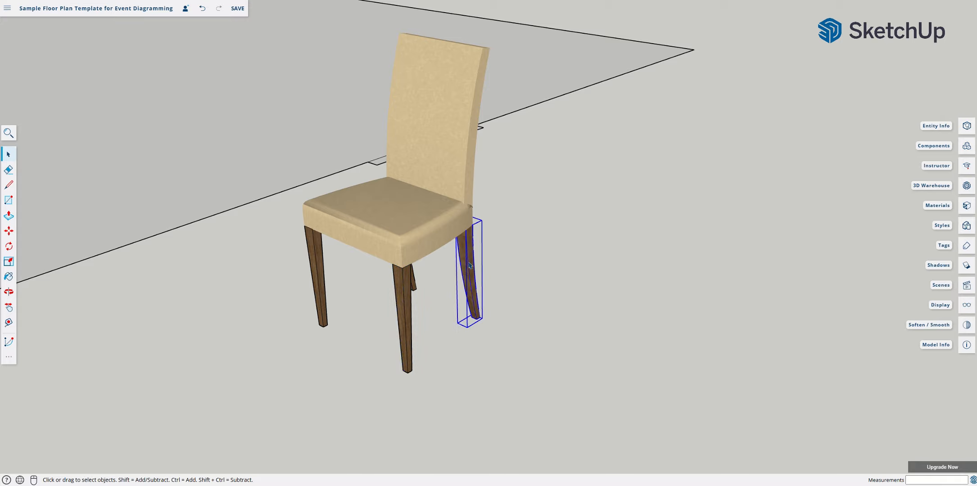
pyautogui.scroll(-4, 560, 298)
pyautogui.scroll(-1, 560, 298)
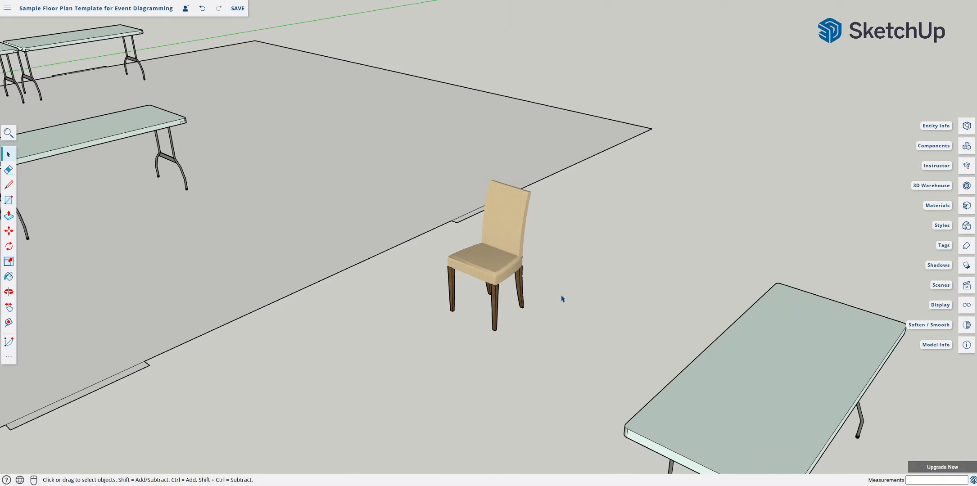
# Step: Select all the chair's parts and make them a component named Padded chair
pyautogui.press('o')
pyautogui.moveTo(404, 297); pyautogui.dragTo(616, 395)
pyautogui.press('space')
pyautogui.moveTo(515, 190); pyautogui.dragTo(613, 349)
pyautogui.rightClick(572, 285)
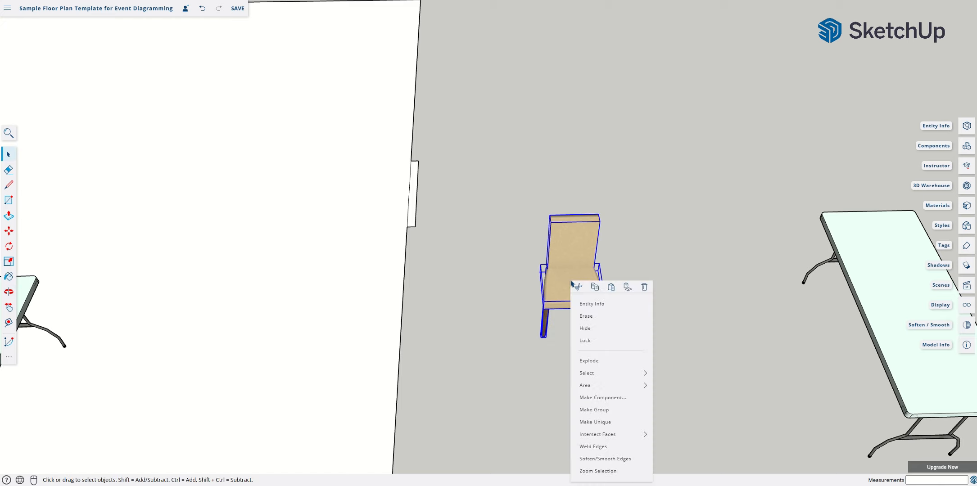
pyautogui.click(609, 399)
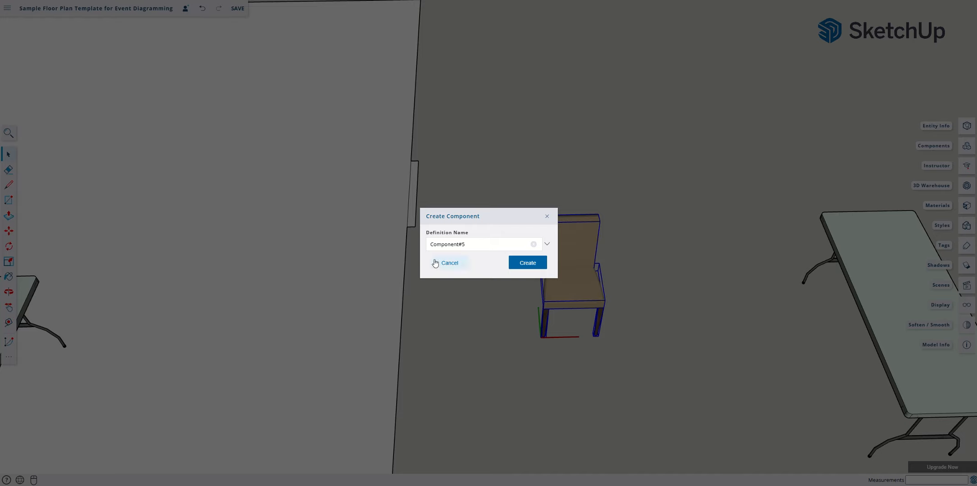
pyautogui.click(447, 244)
pyautogui.write('Padded chair')
pyautogui.click(525, 265)
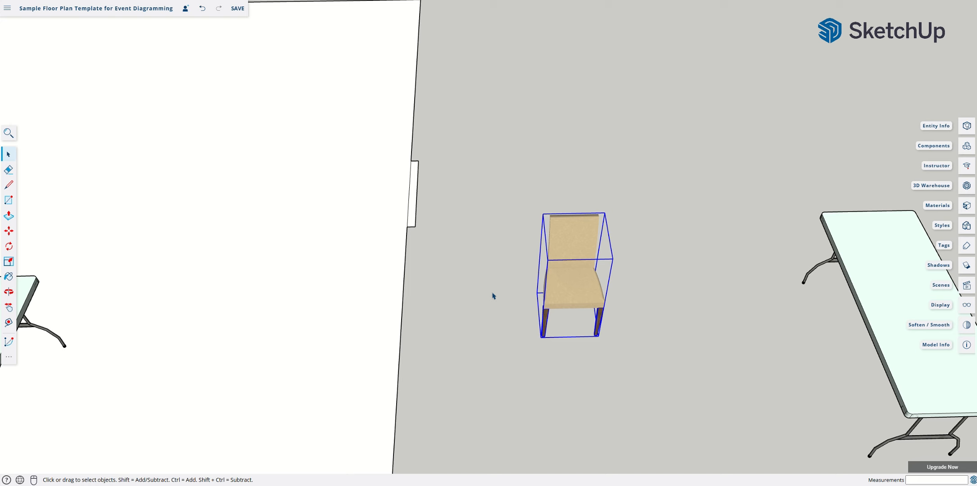
pyautogui.click(493, 296)
# Step: Open the folding table component outside the room to view its contents and close it again
pyautogui.scroll(-3, 469, 275)
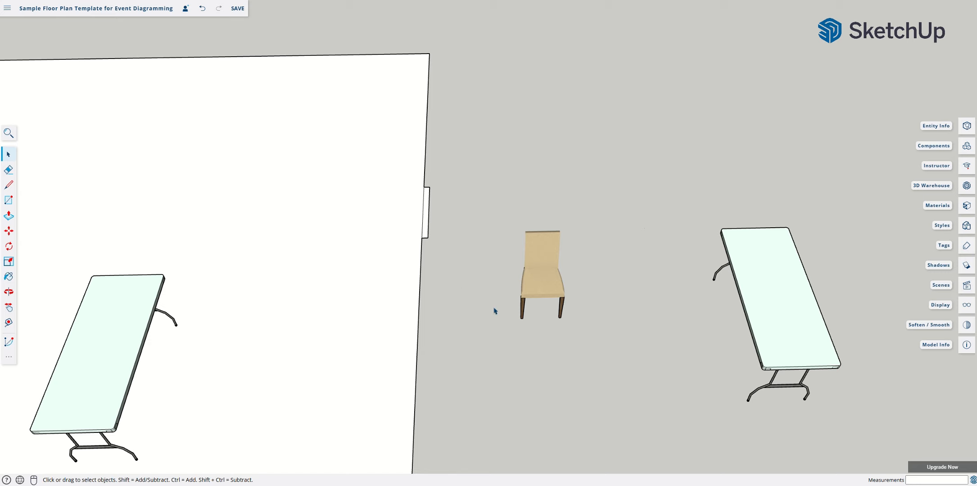
pyautogui.scroll(-2, 502, 335)
pyautogui.click(749, 312)
pyautogui.rightClick(743, 315)
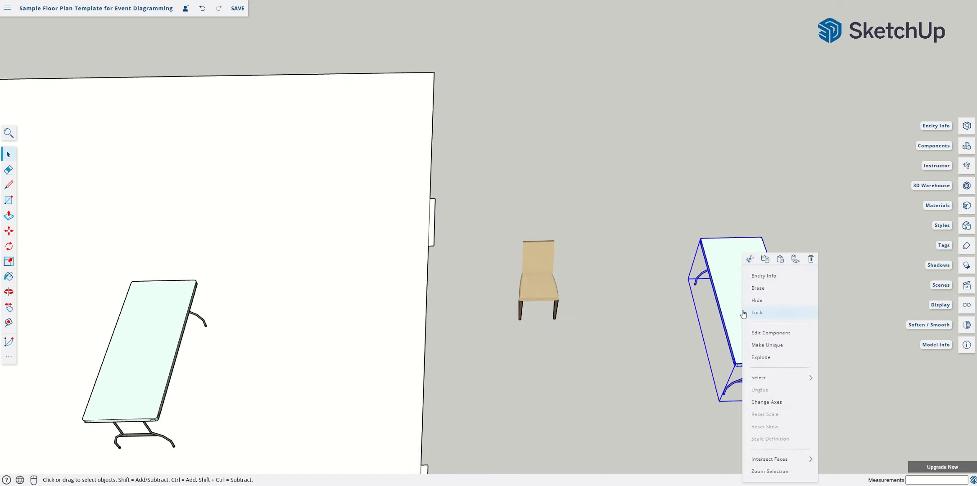
pyautogui.click(755, 333)
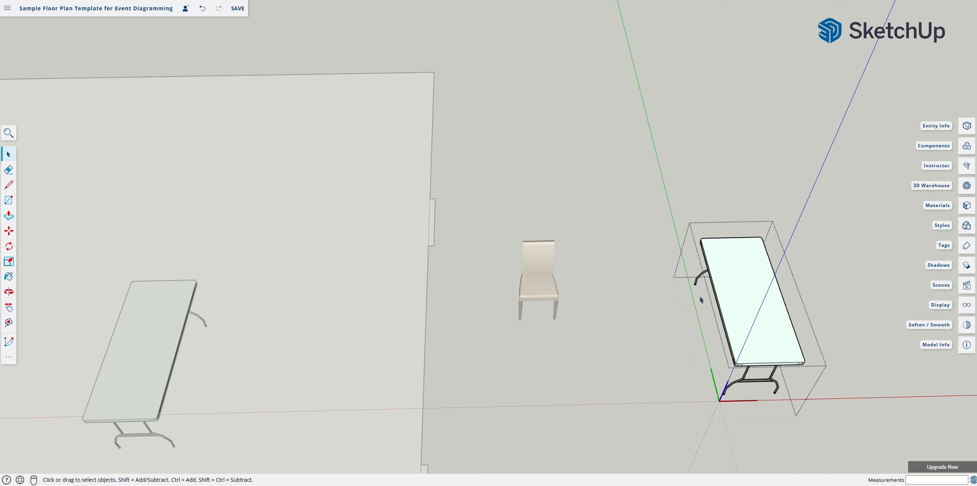
pyautogui.click(637, 348)
# Step: Compare the entity info of the folding table outside the room with that of the table inside the room
pyautogui.click(758, 297)
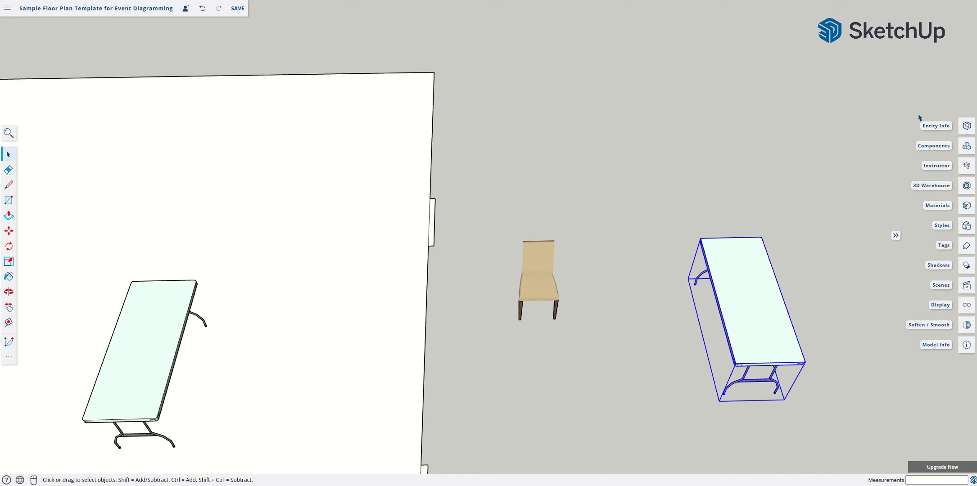
pyautogui.click(967, 127)
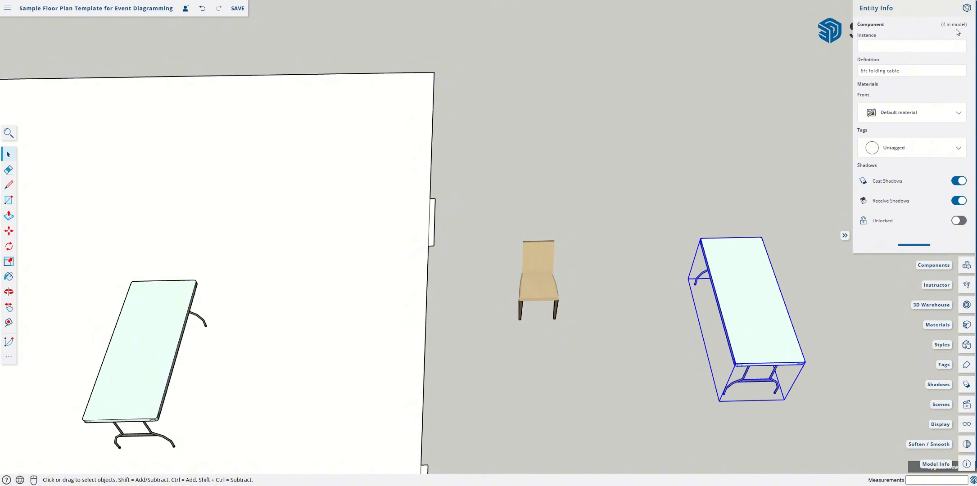
pyautogui.click(692, 144)
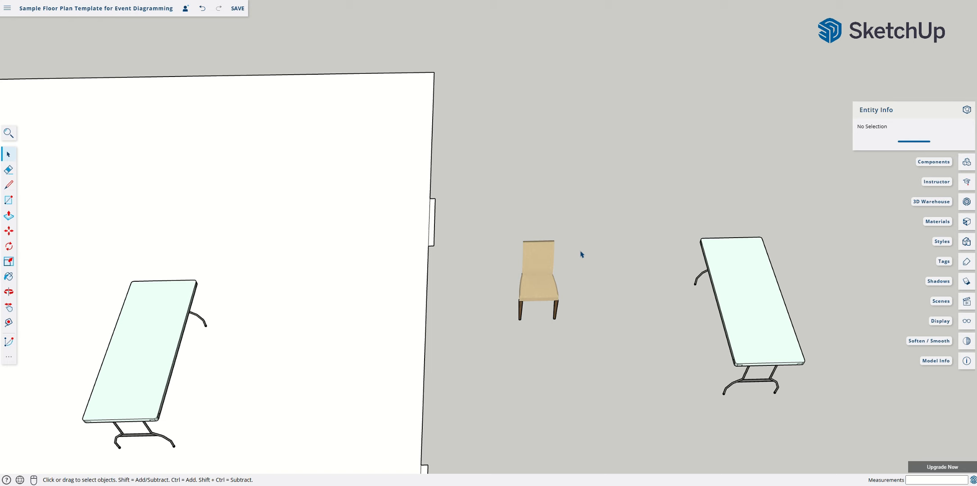
pyautogui.click(147, 344)
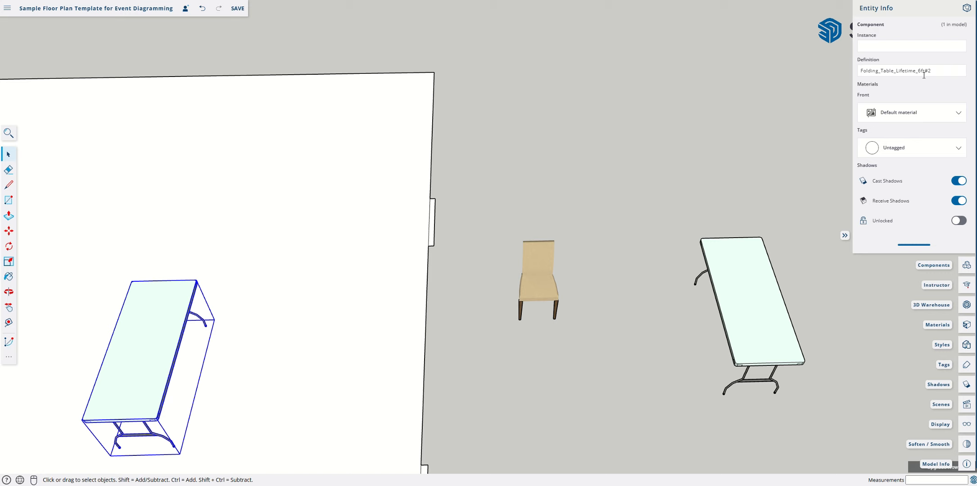
pyautogui.click(521, 218)
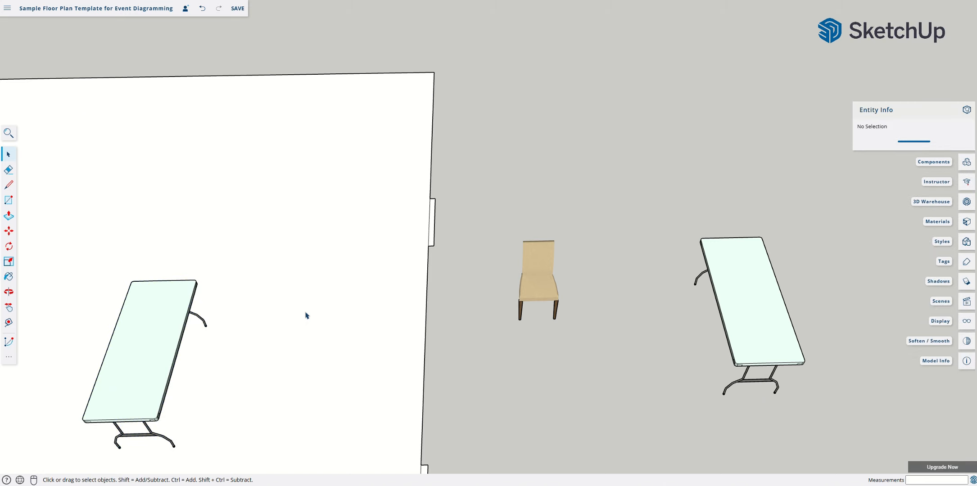
pyautogui.press('h')
pyautogui.moveTo(272, 296); pyautogui.dragTo(380, 241)
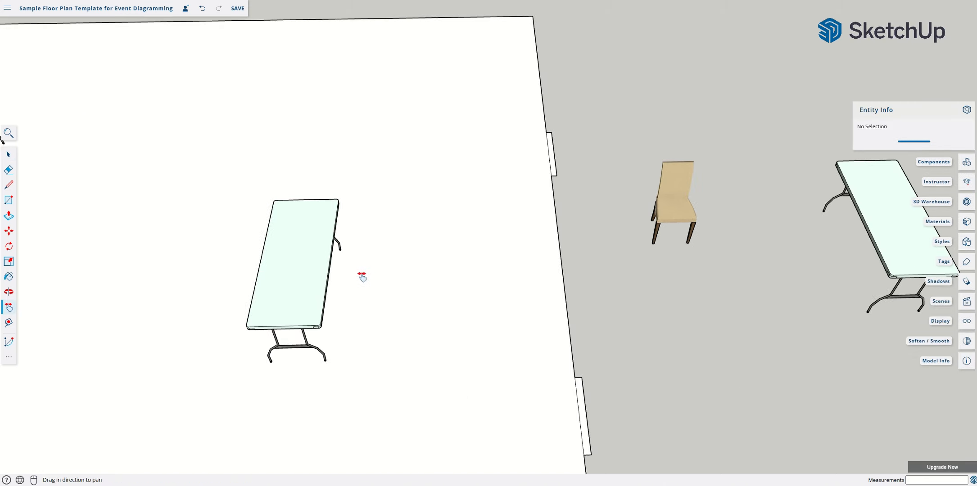
pyautogui.press('o')
pyautogui.moveTo(366, 300); pyautogui.dragTo(396, 386)
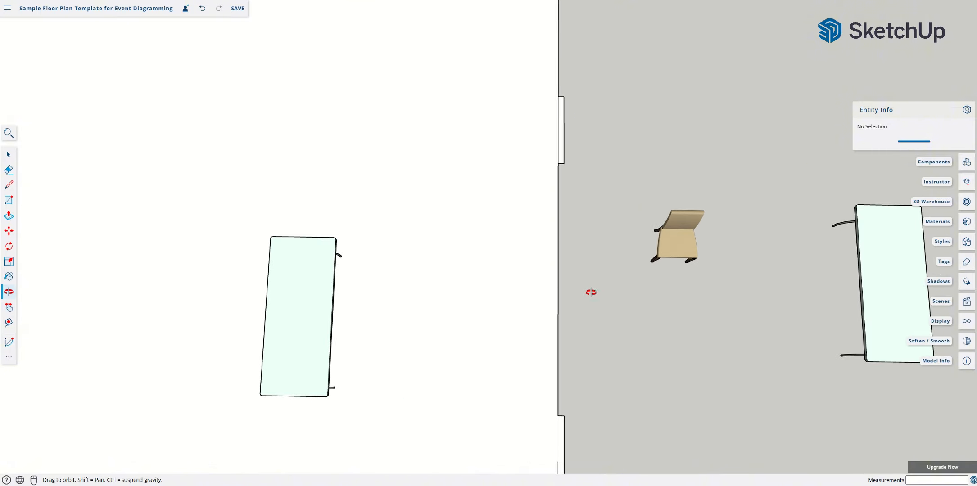
# Step: Move the padded chair to one end of the folding table inside the room and paste a copy at the opposite end
pyautogui.press('space')
pyautogui.click(672, 246)
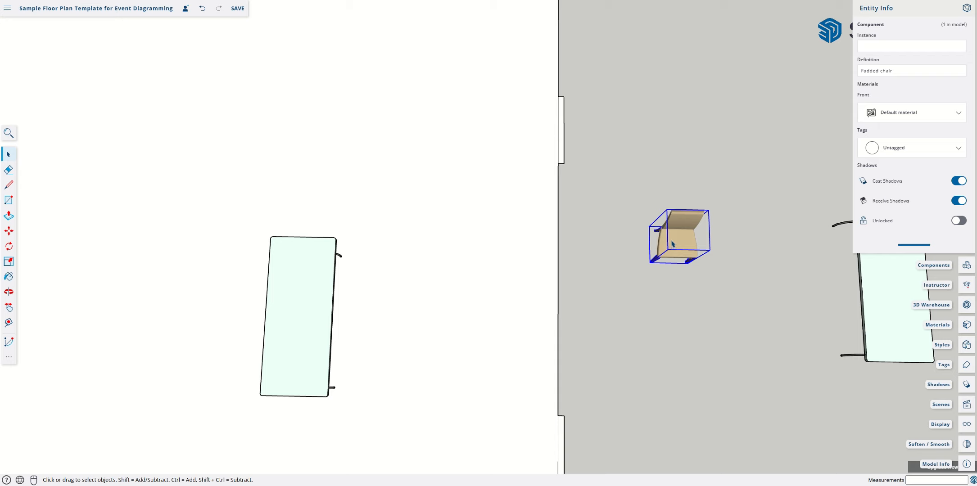
pyautogui.press('m')
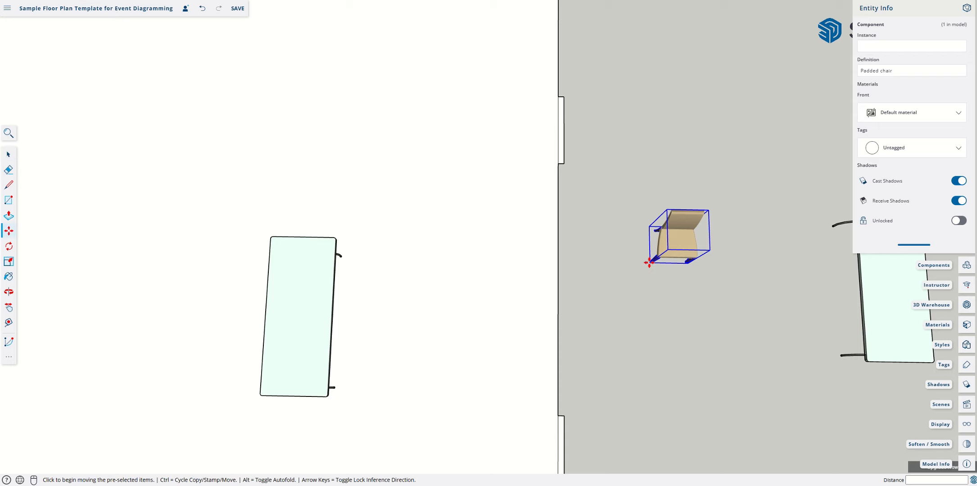
pyautogui.click(652, 262)
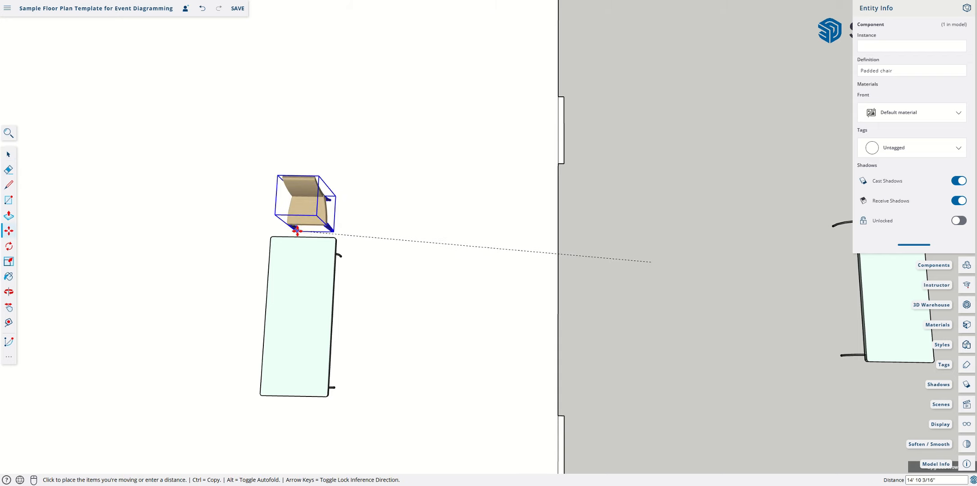
pyautogui.click(296, 227)
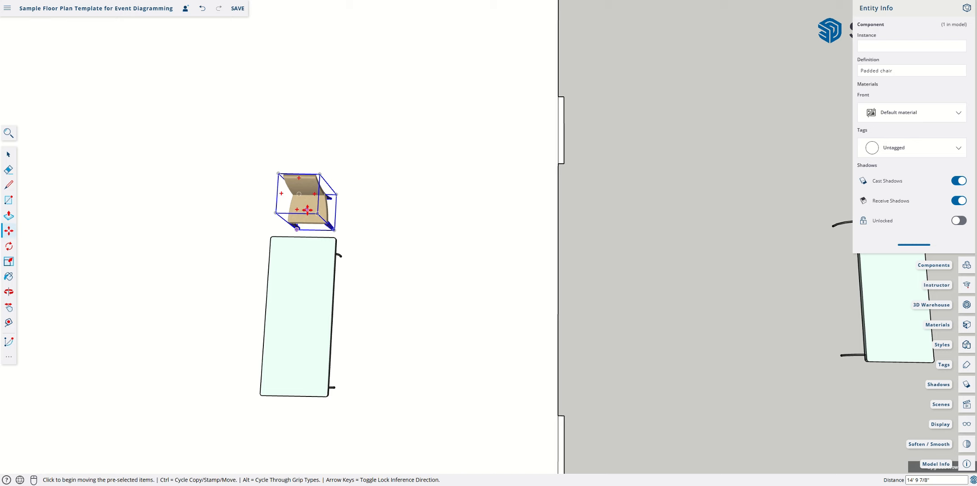
pyautogui.press('space')
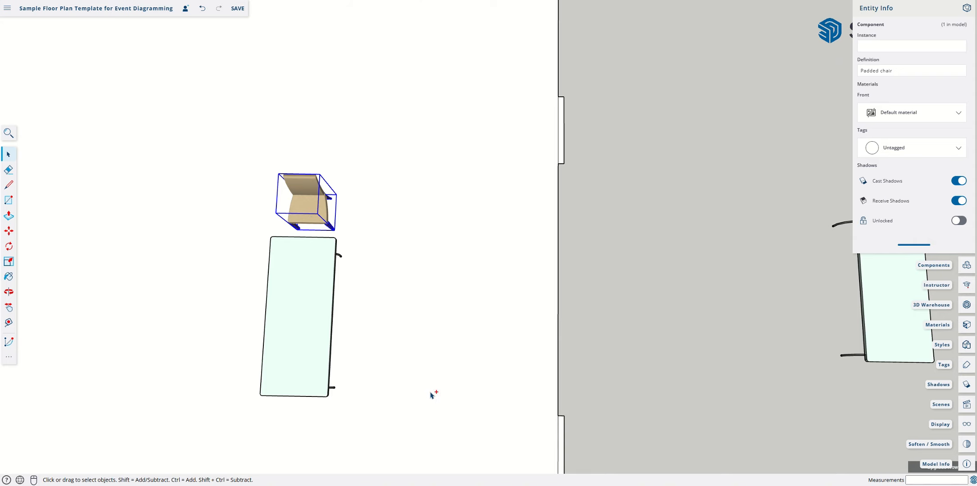
pyautogui.hotkey('ctrl', 'v')
pyautogui.click(280, 452)
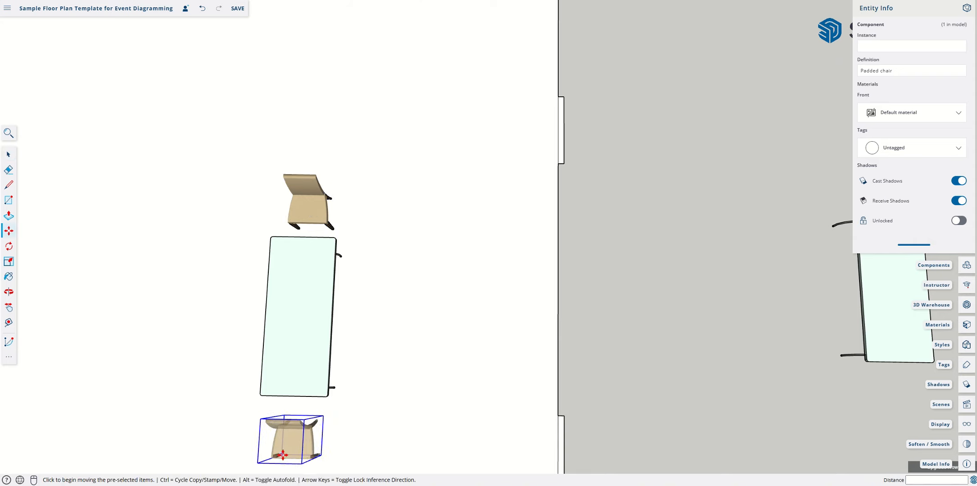
# Step: Rotate the pasted chair 180° so that it faces the table
pyautogui.press('o')
pyautogui.moveTo(397, 391); pyautogui.dragTo(397, 230)
pyautogui.scroll(4, 315, 350)
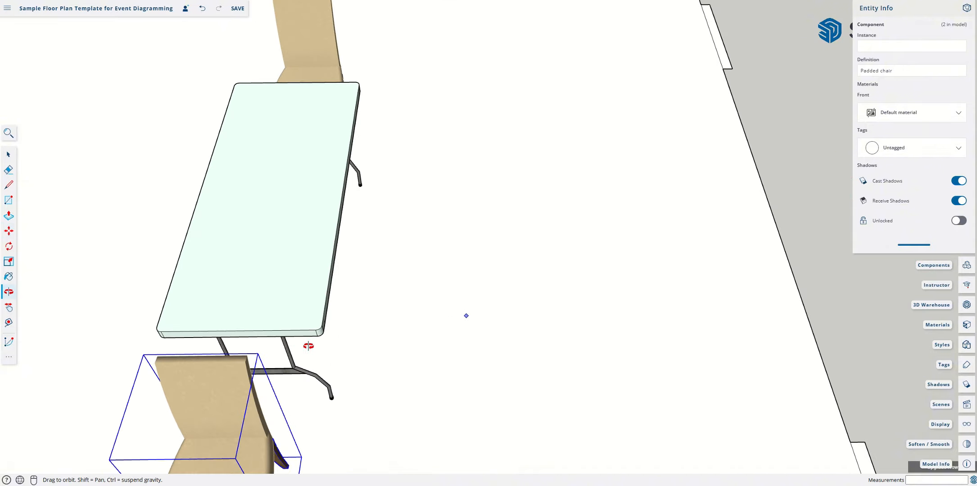
pyautogui.press('h')
pyautogui.moveTo(307, 345); pyautogui.dragTo(420, 256)
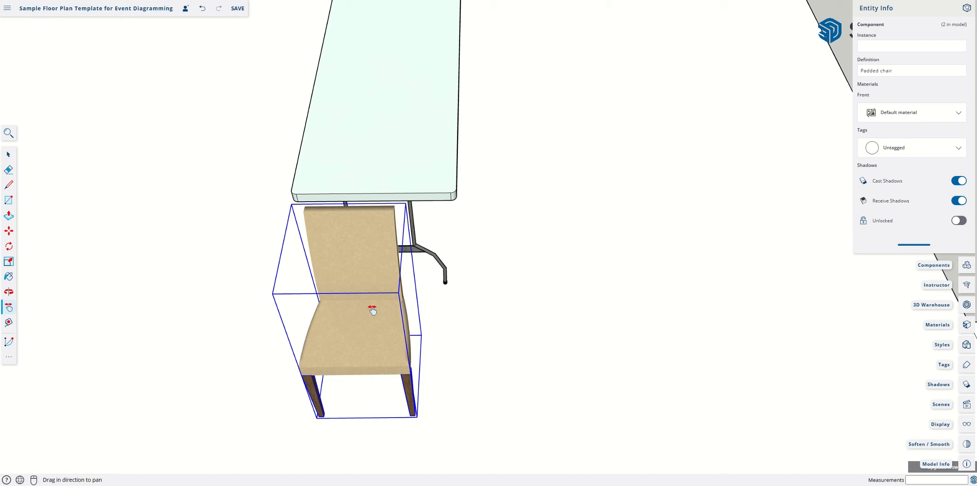
pyautogui.press('o')
pyautogui.moveTo(414, 378)
pyautogui.mouseDown()
pyautogui.moveTo(427, 378)
pyautogui.moveTo(424, 390)
pyautogui.mouseUp()
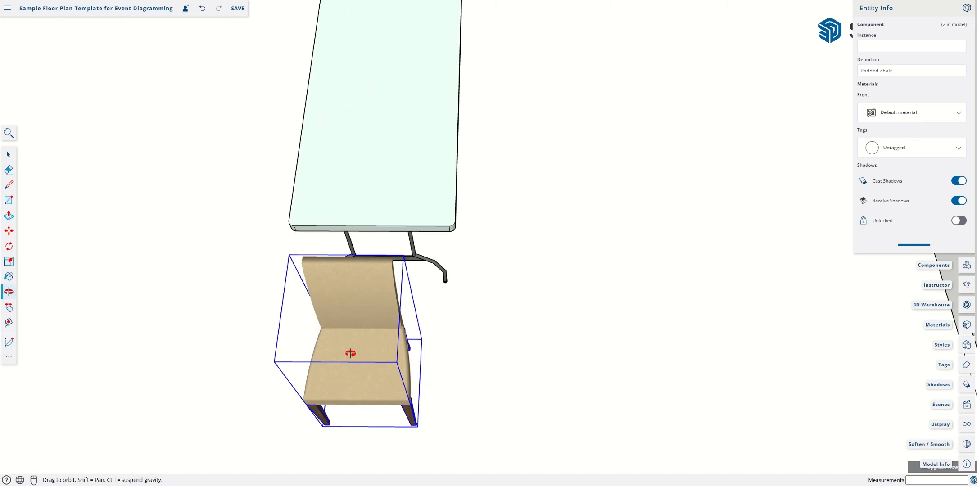
pyautogui.press('space')
pyautogui.press('q')
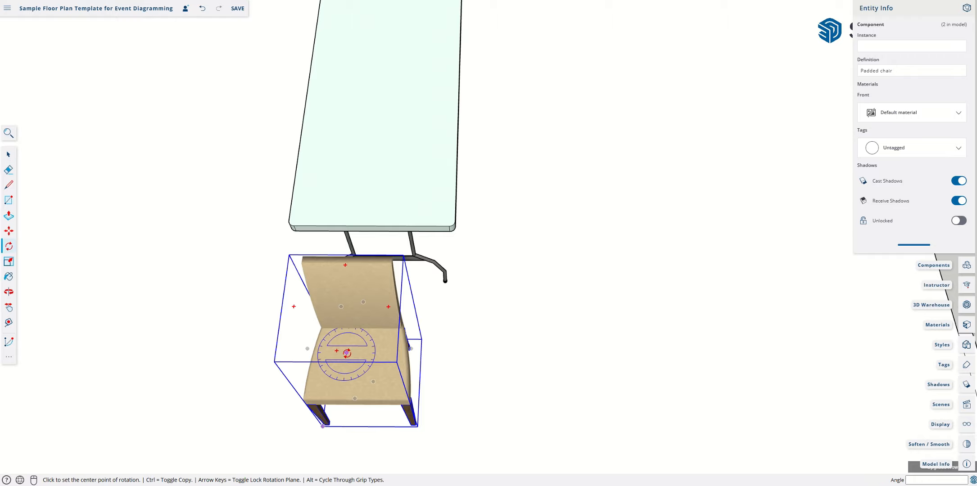
pyautogui.click(405, 355)
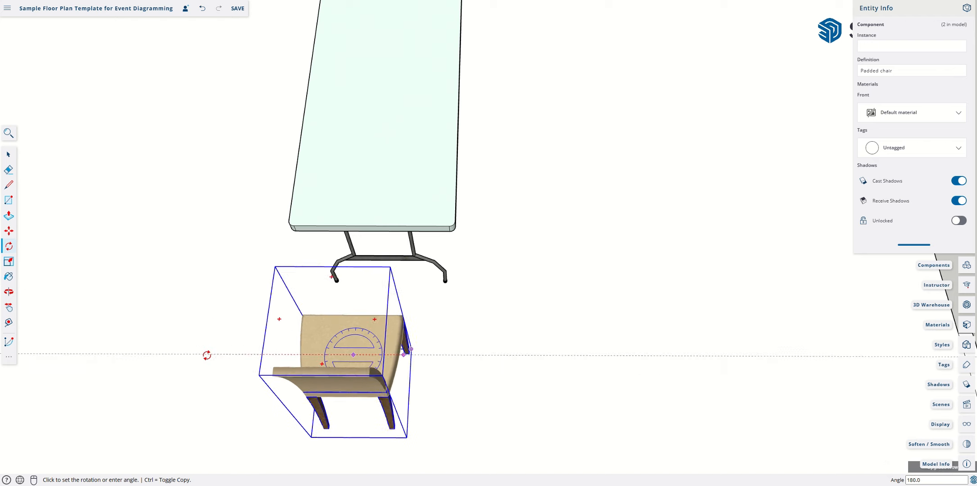
pyautogui.click(204, 356)
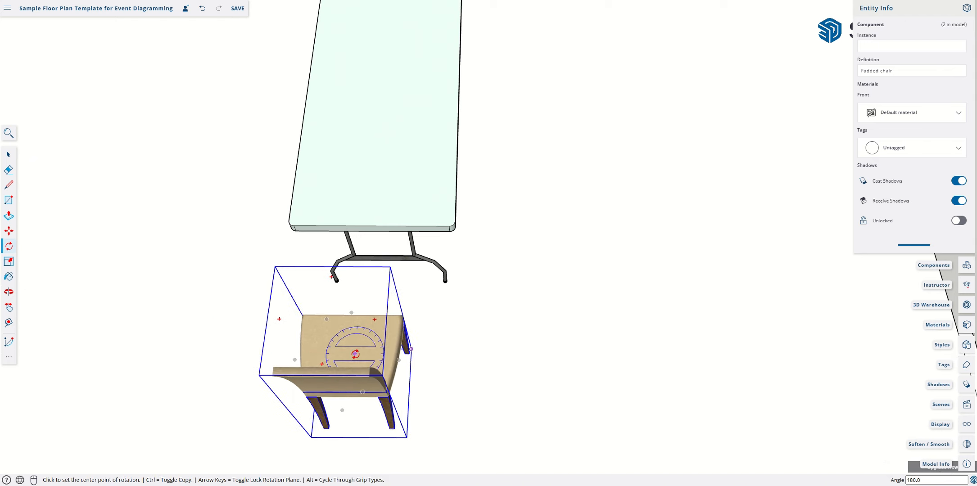
# Step: Move the rotated chair closer to the table's end and clear the selection
pyautogui.press('m')
pyautogui.click(348, 356)
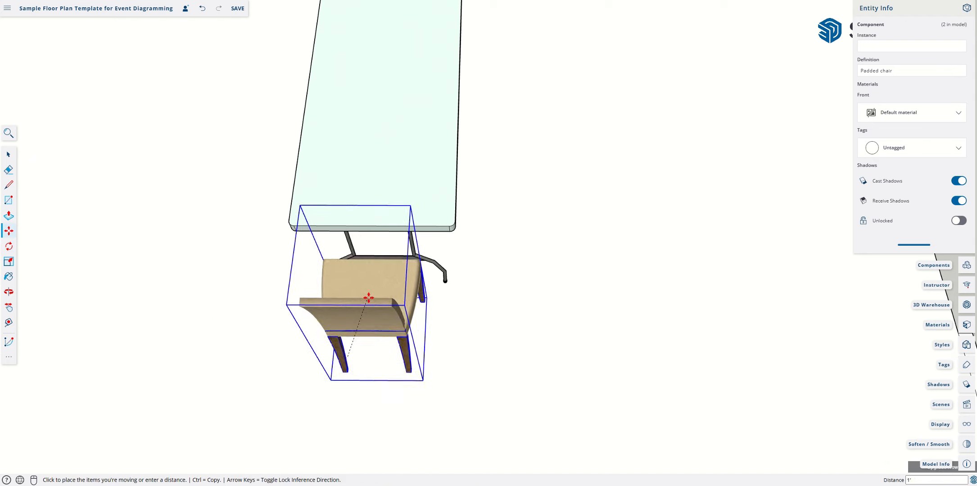
pyautogui.click(368, 318)
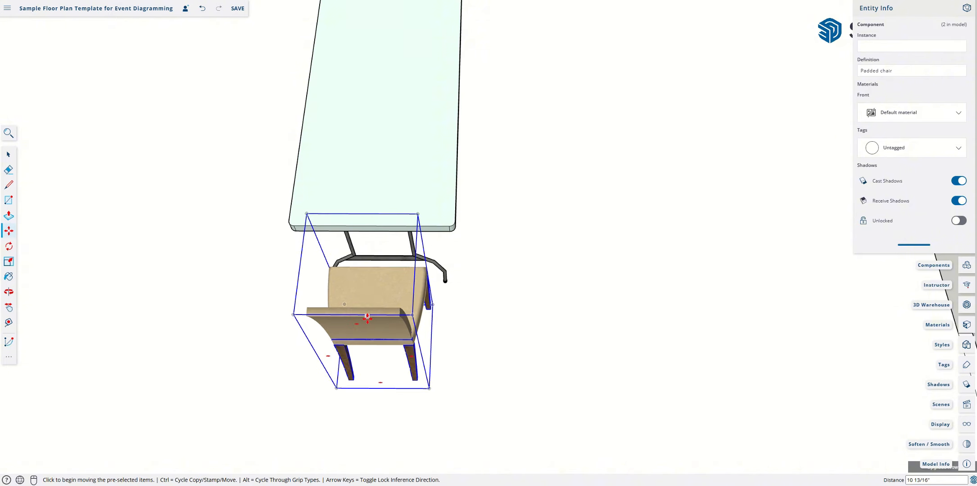
pyautogui.click(368, 318)
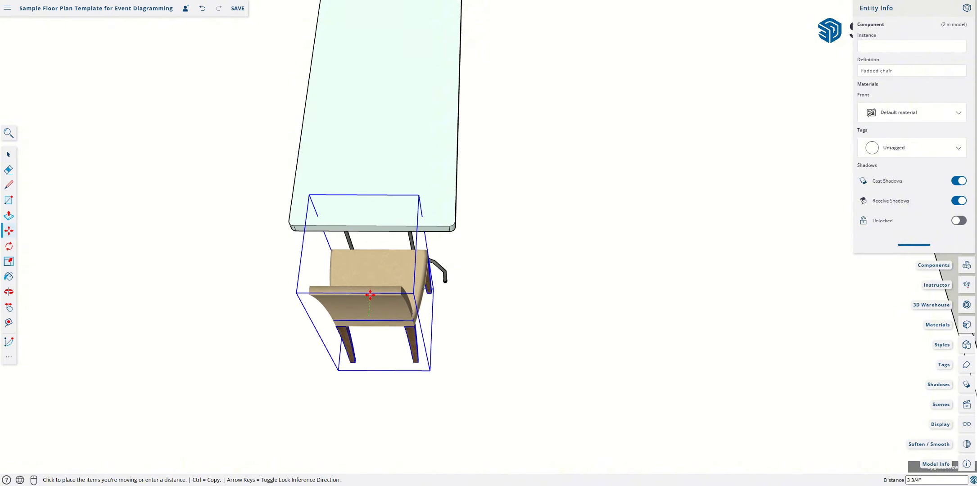
pyautogui.click(382, 301)
pyautogui.press('o')
pyautogui.moveTo(545, 327); pyautogui.dragTo(461, 287)
pyautogui.scroll(-5, 592, 270)
pyautogui.press('space')
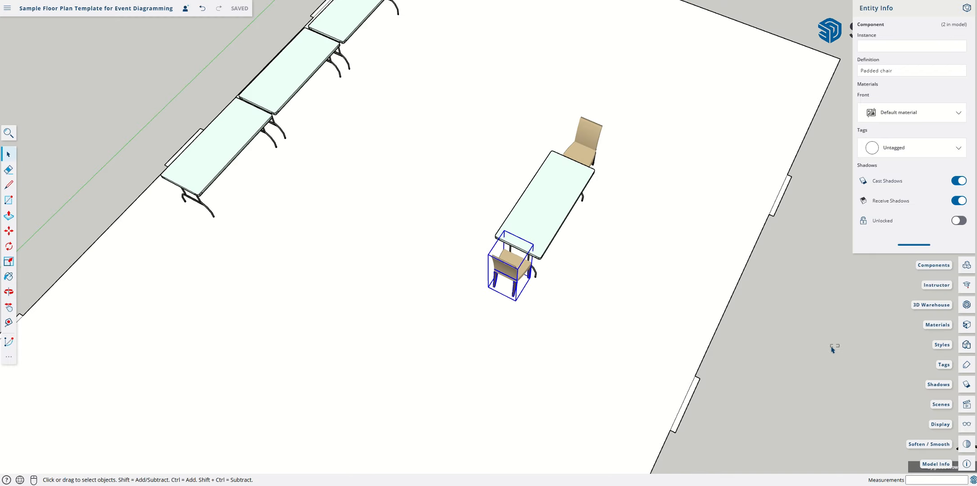
pyautogui.click(831, 344)
# Step: Slide the rotated chair along the green axis by about 1' so its seat tucks under the table's end
pyautogui.press('o')
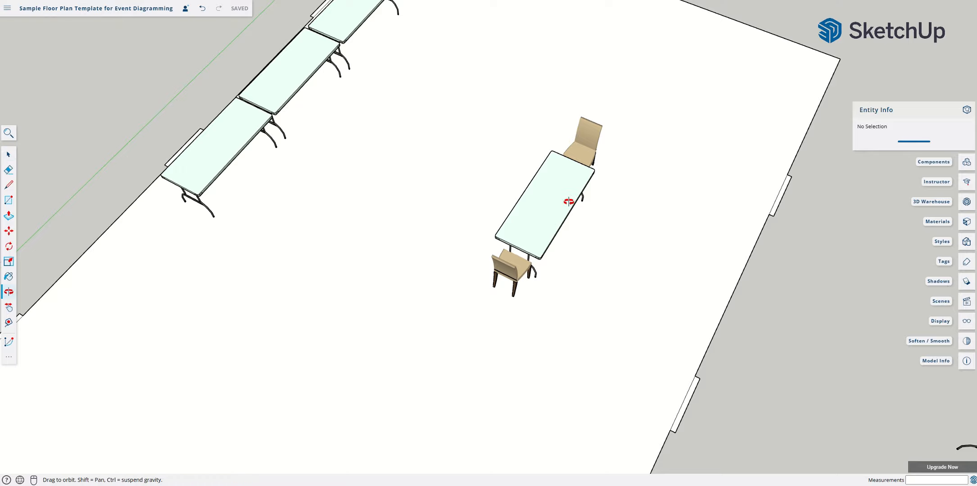
pyautogui.moveTo(574, 201); pyautogui.dragTo(388, 277)
pyautogui.scroll(5, 385, 260)
pyautogui.scroll(3, 385, 261)
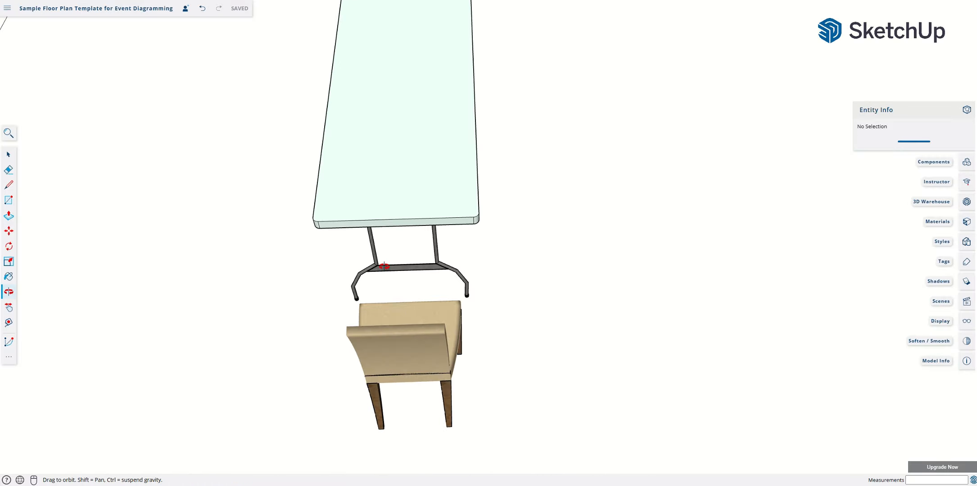
pyautogui.press('space')
pyautogui.click(415, 322)
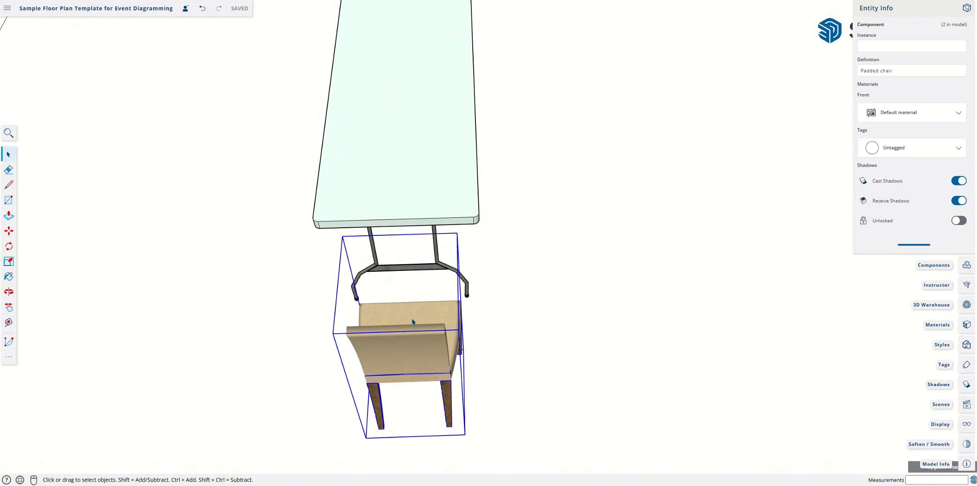
pyautogui.press('m')
pyautogui.click(411, 323)
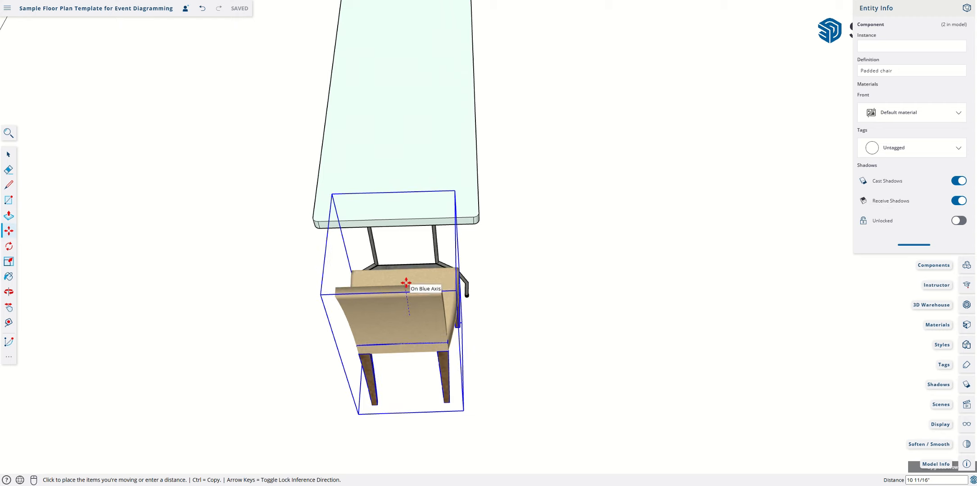
pyautogui.click(404, 318)
pyautogui.click(397, 333)
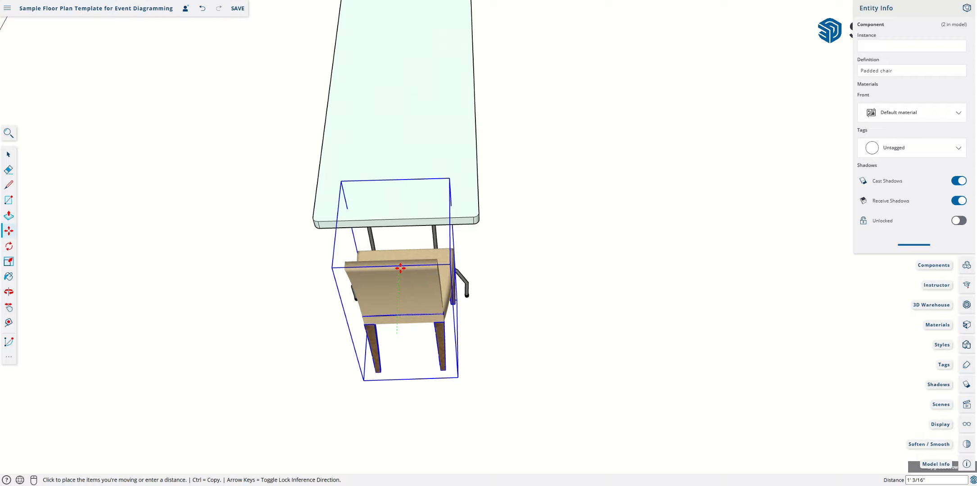
pyautogui.click(401, 269)
# Step: Nudge the tucked-in chair slightly back from the table
pyautogui.press('o')
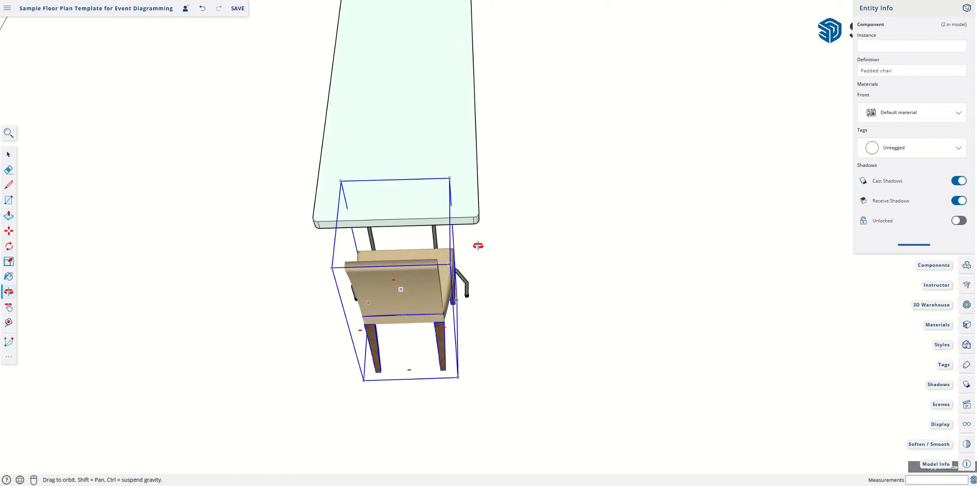
pyautogui.moveTo(541, 235); pyautogui.dragTo(794, 331)
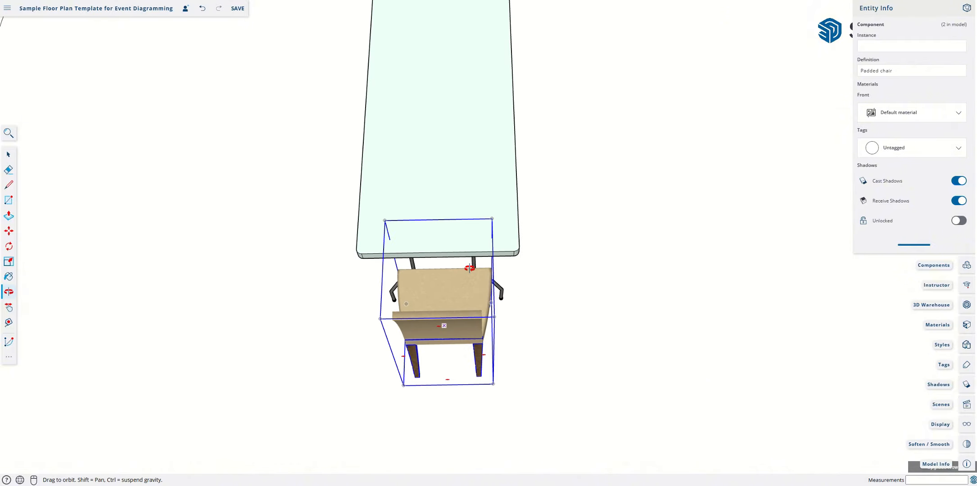
pyautogui.press('m')
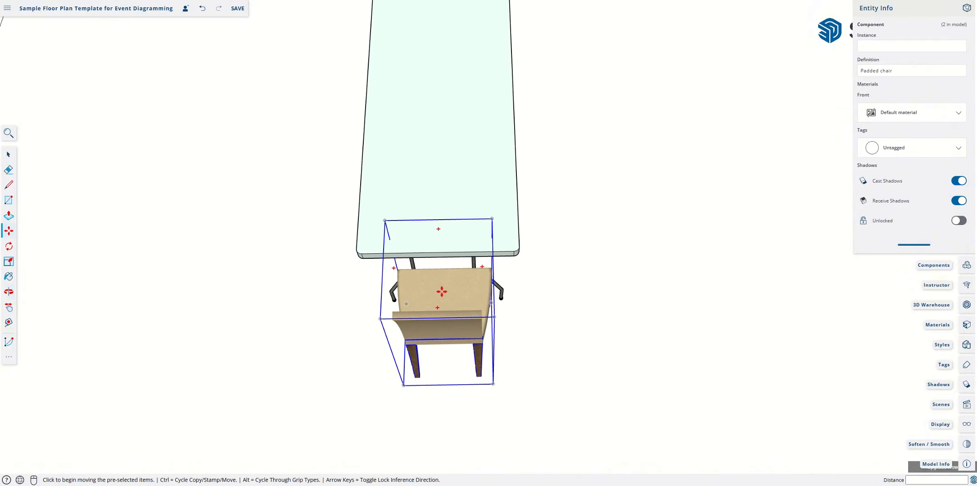
pyautogui.click(441, 292)
pyautogui.click(442, 297)
# Step: View the table and both end chairs from the side, hide the entity info and deselect the chair
pyautogui.press('o')
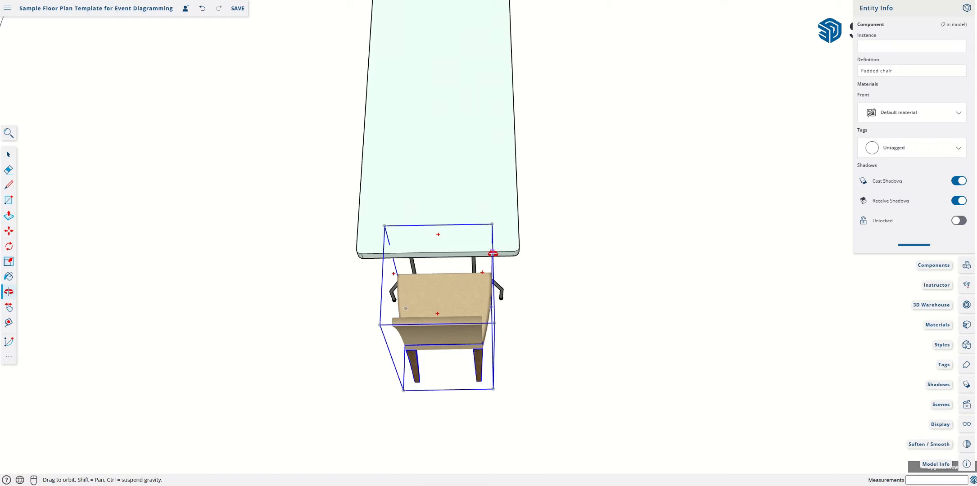
pyautogui.moveTo(600, 235); pyautogui.dragTo(426, 175)
pyautogui.moveTo(484, 96); pyautogui.dragTo(458, 177)
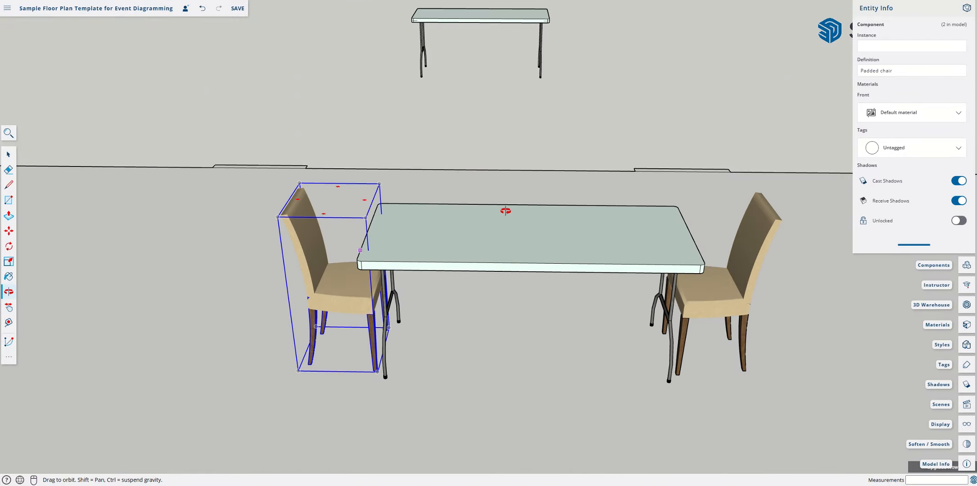
pyautogui.click(967, 9)
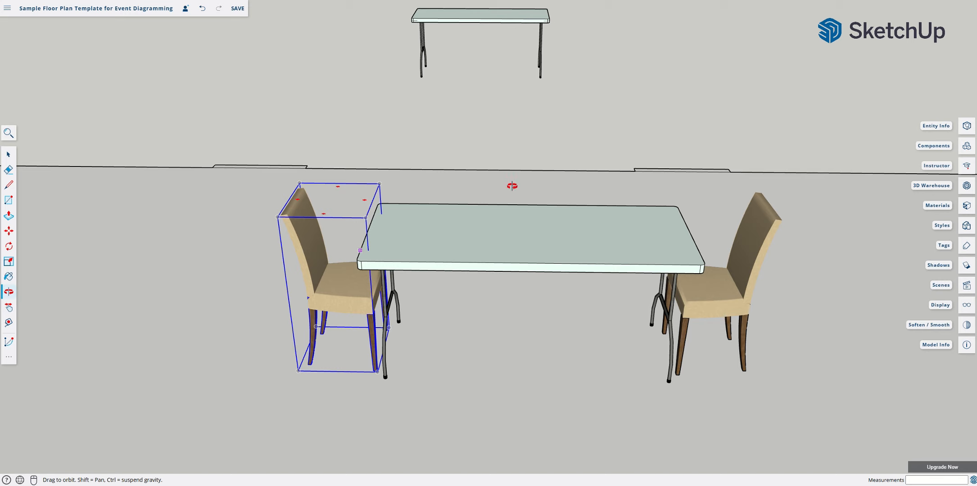
pyautogui.press('space')
pyautogui.click(520, 140)
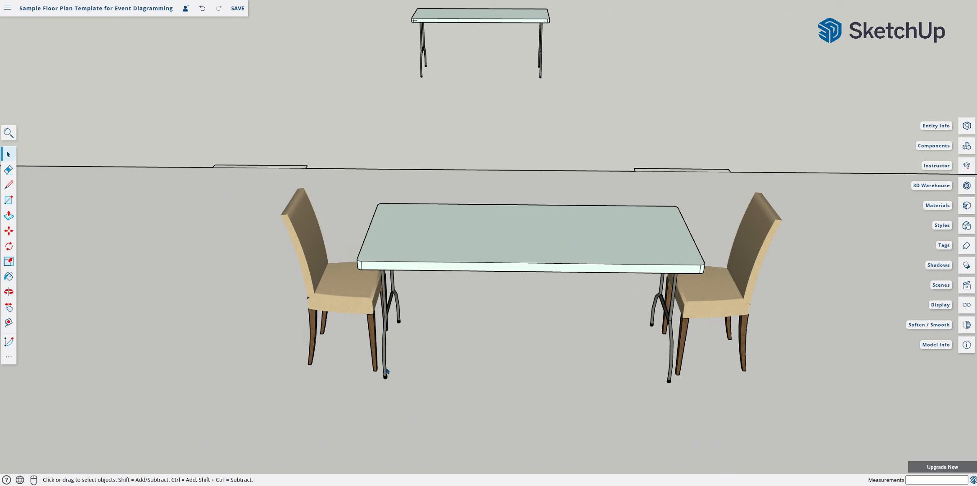
# Step: Paste a third padded chair in front of the table's long side, near one end
pyautogui.press('o')
pyautogui.moveTo(430, 388); pyautogui.dragTo(494, 202)
pyautogui.press('h')
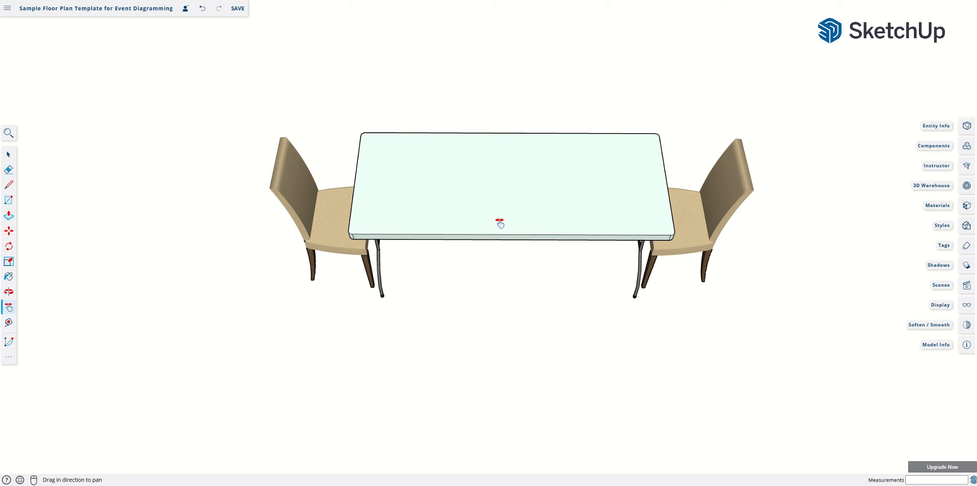
pyautogui.moveTo(499, 223); pyautogui.dragTo(489, 201)
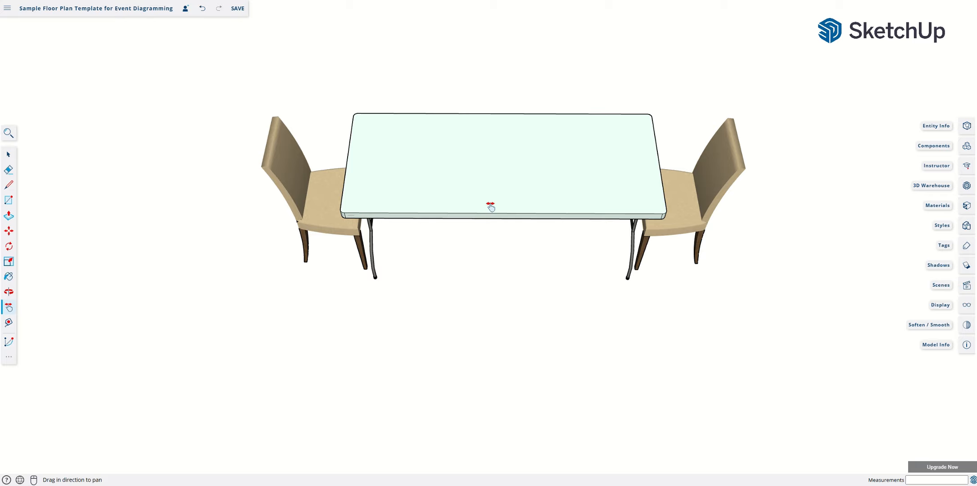
pyautogui.moveTo(498, 208); pyautogui.dragTo(460, 173)
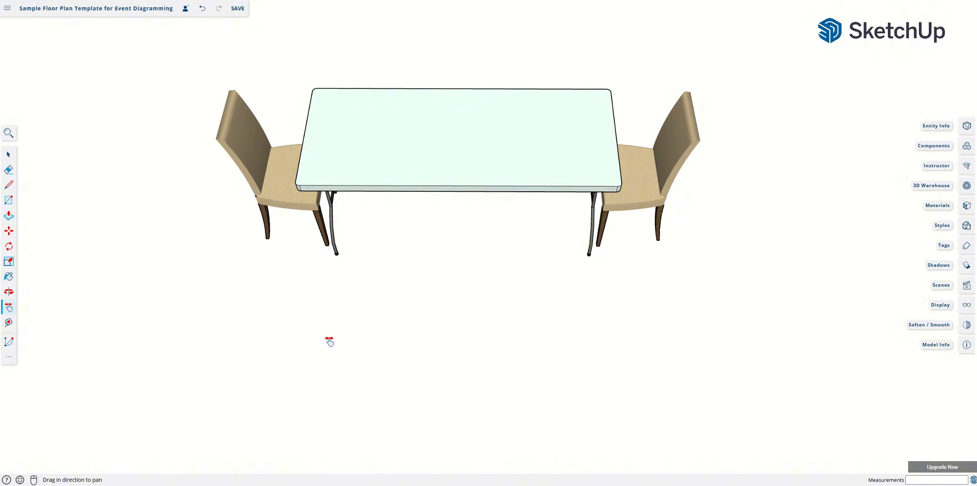
pyautogui.hotkey('ctrl', 'v')
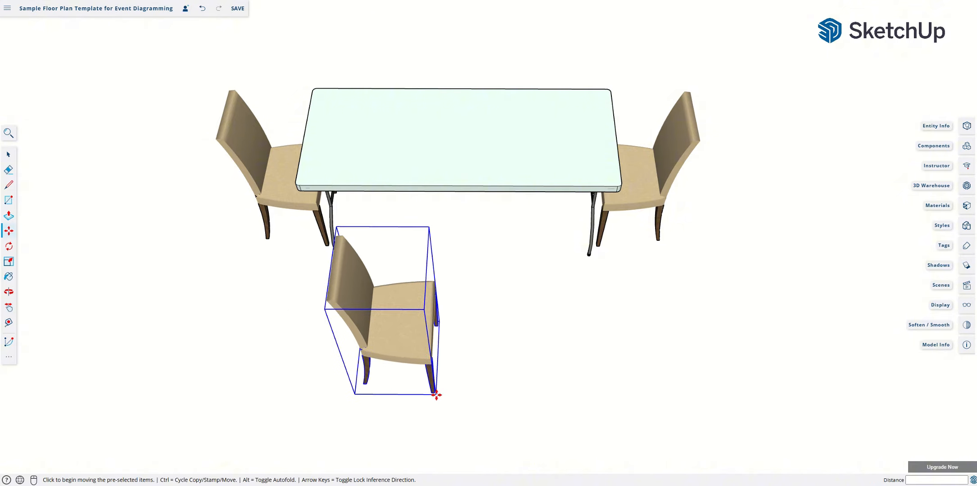
pyautogui.hotkey('ctrl', 'v')
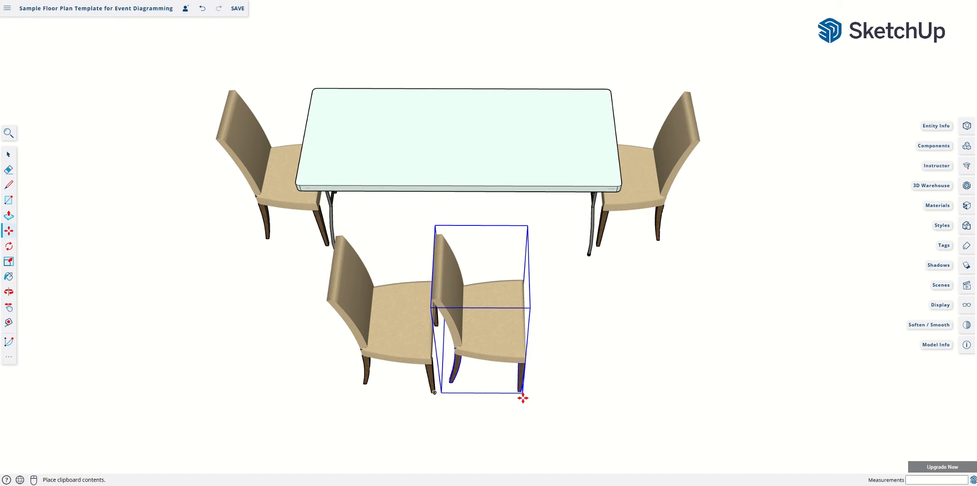
pyautogui.press('Escape')
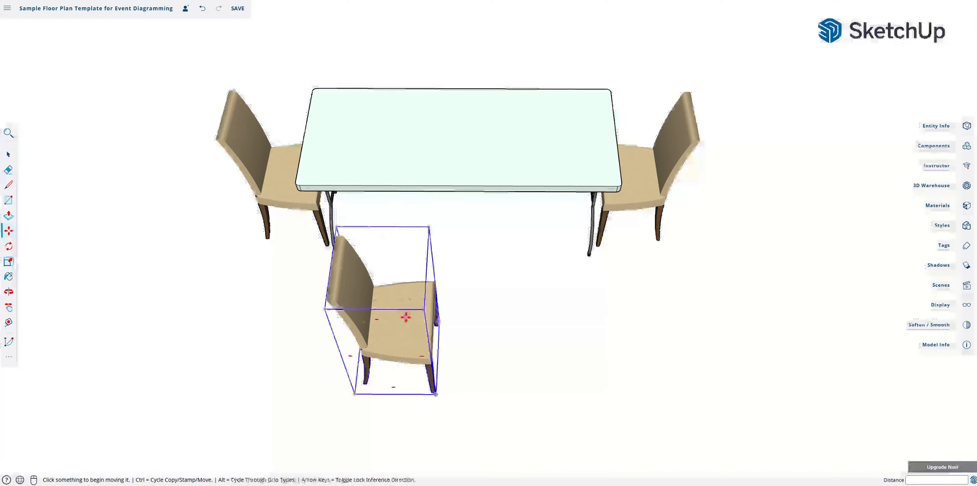
# Step: Rotate the third chair 90° so that it faces the table's long side
pyautogui.press('space')
pyautogui.click(401, 323)
pyautogui.press('q')
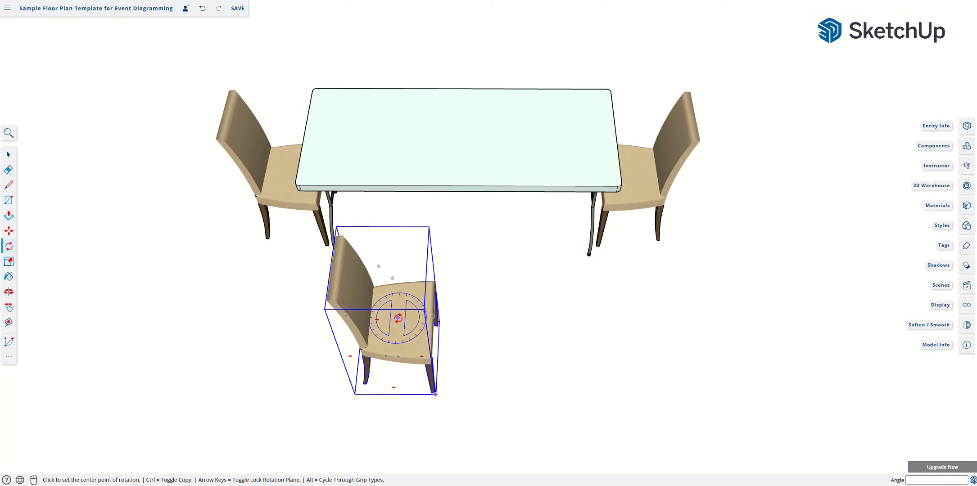
pyautogui.click(446, 322)
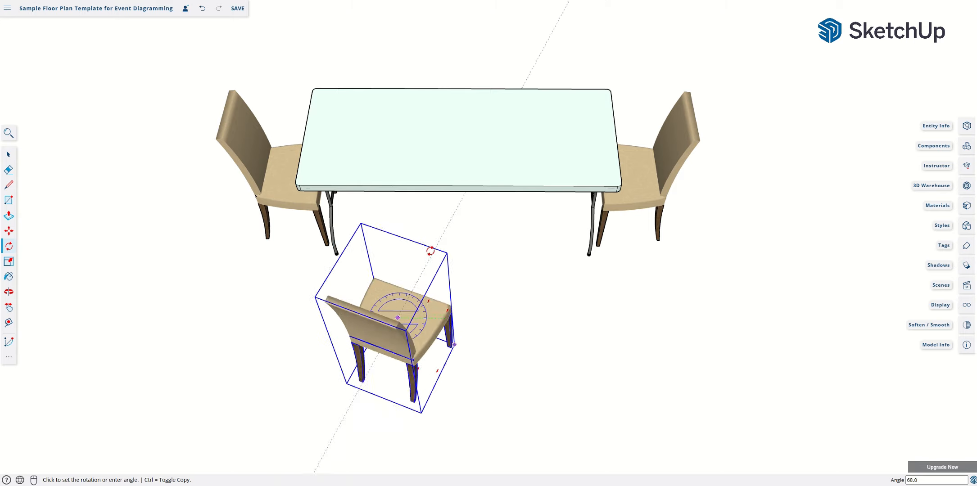
pyautogui.click(403, 232)
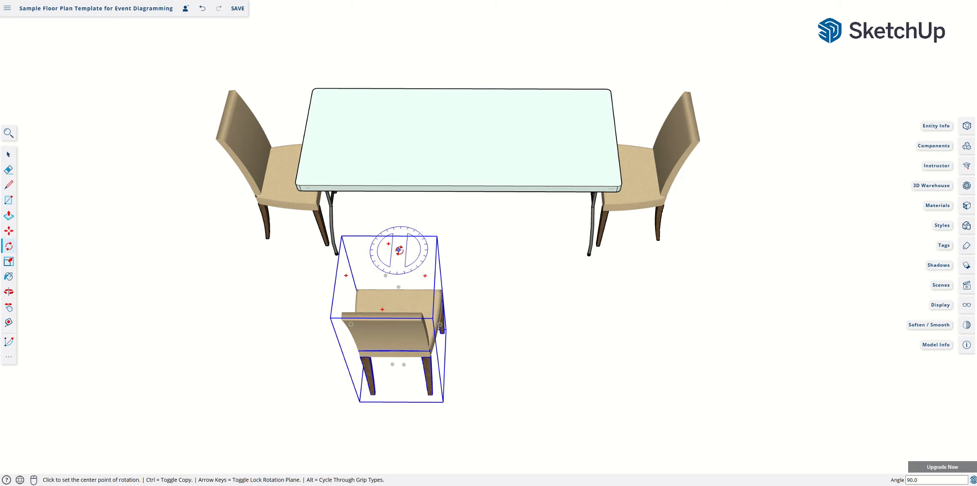
pyautogui.press('space')
pyautogui.scroll(-3, 473, 46)
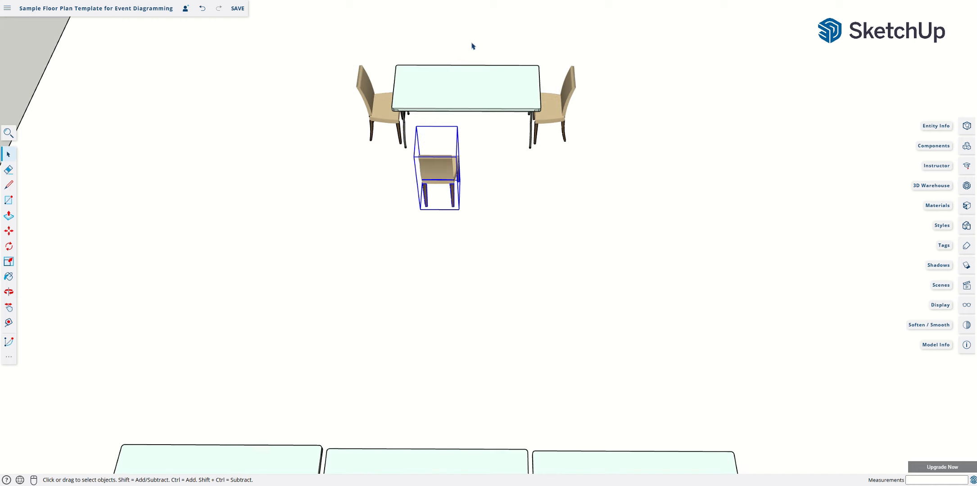
pyautogui.scroll(5, 432, 172)
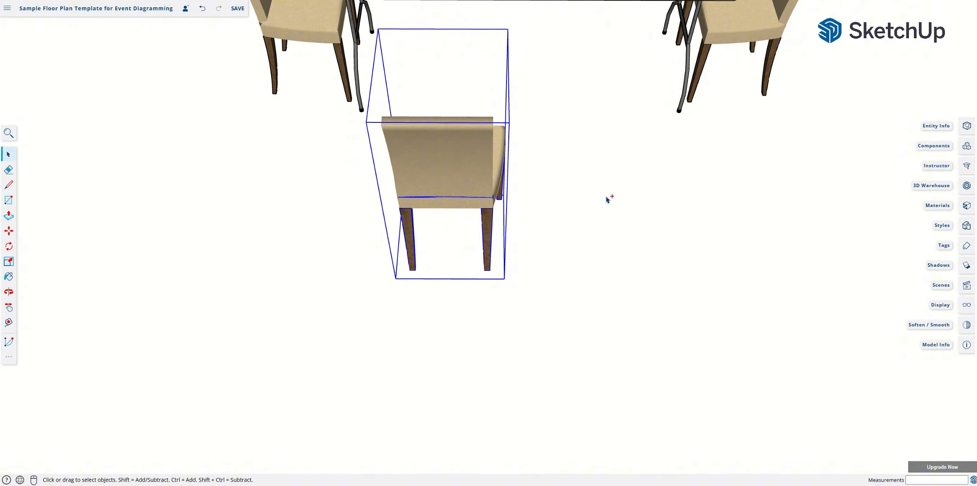
# Step: Paste a second chair beside the first one and move it about 9 3/8" toward the table's empty long side
pyautogui.hotkey('ctrl', 'v')
pyautogui.click(655, 258)
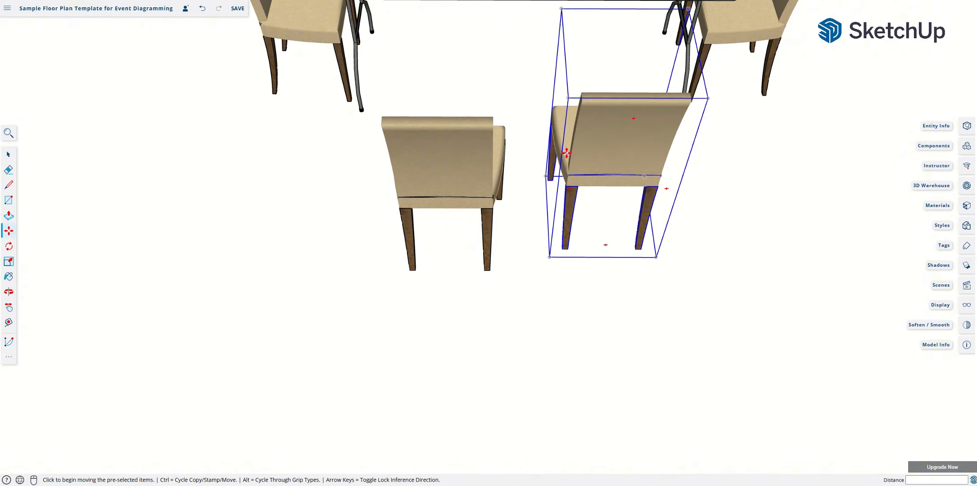
pyautogui.press('h')
pyautogui.moveTo(539, 103); pyautogui.dragTo(501, 211)
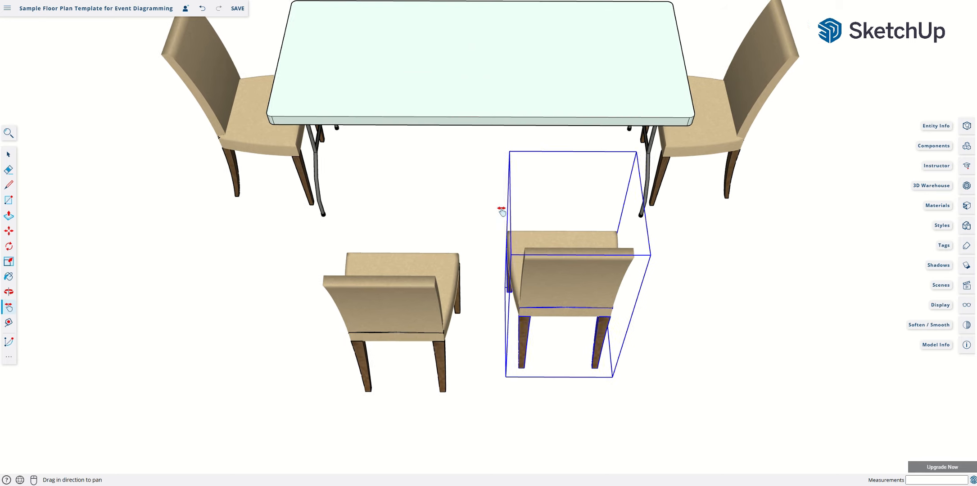
pyautogui.press('m')
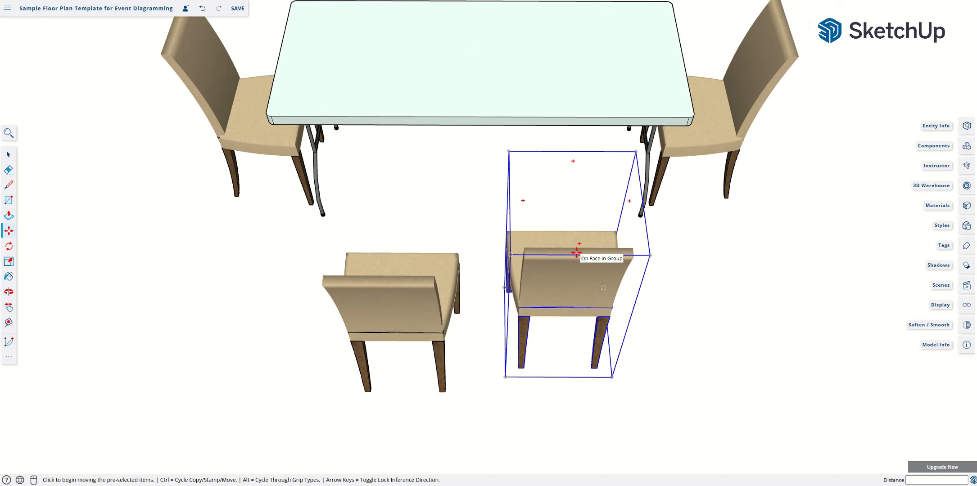
pyautogui.click(577, 252)
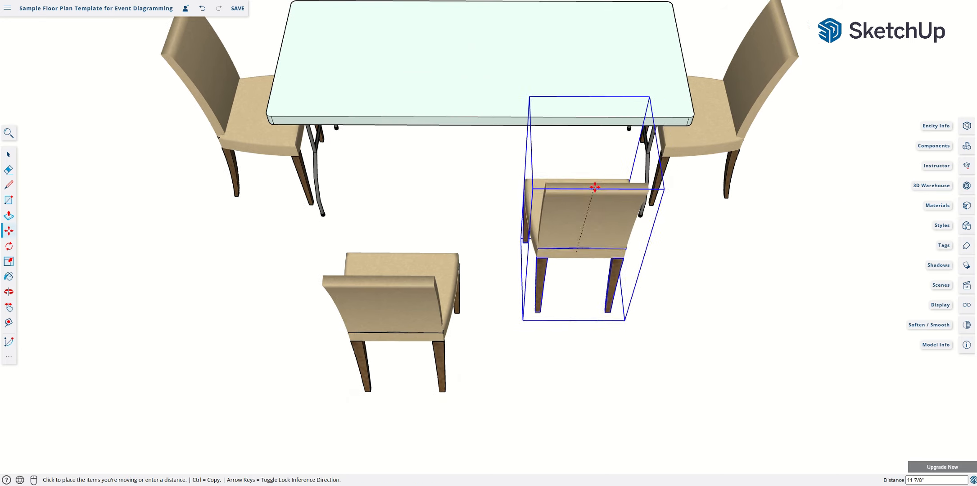
pyautogui.click(590, 201)
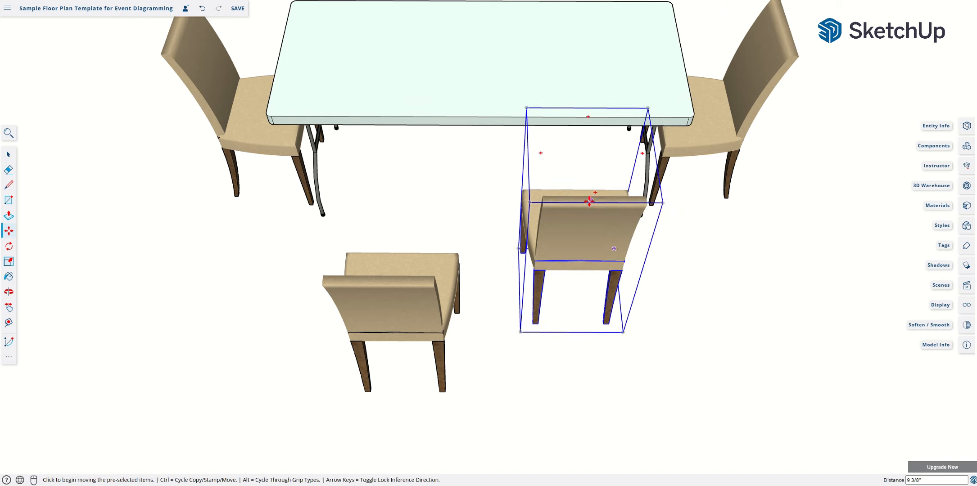
# Step: Move the pasted chair about 1' 2 9/16" closer so its seat tucks under the table's long edge
pyautogui.press('o')
pyautogui.moveTo(535, 130); pyautogui.dragTo(539, 293)
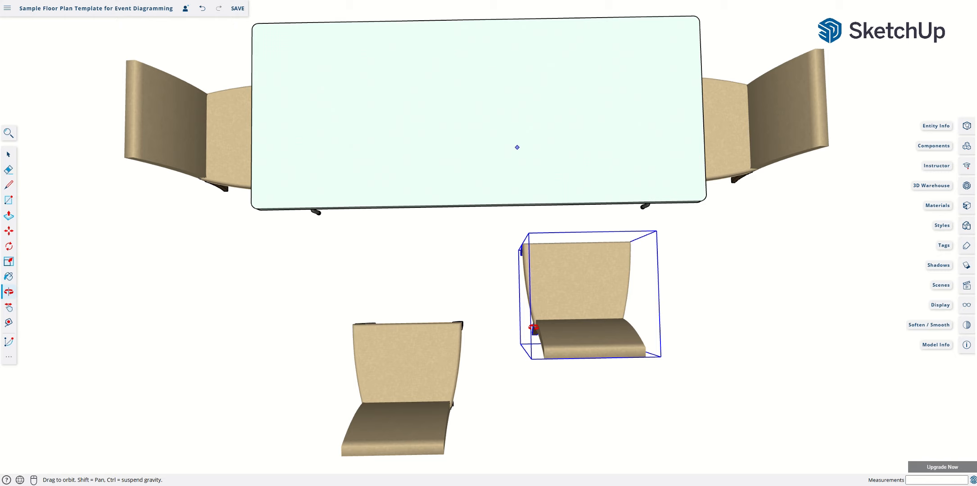
pyautogui.press('m')
pyautogui.click(584, 308)
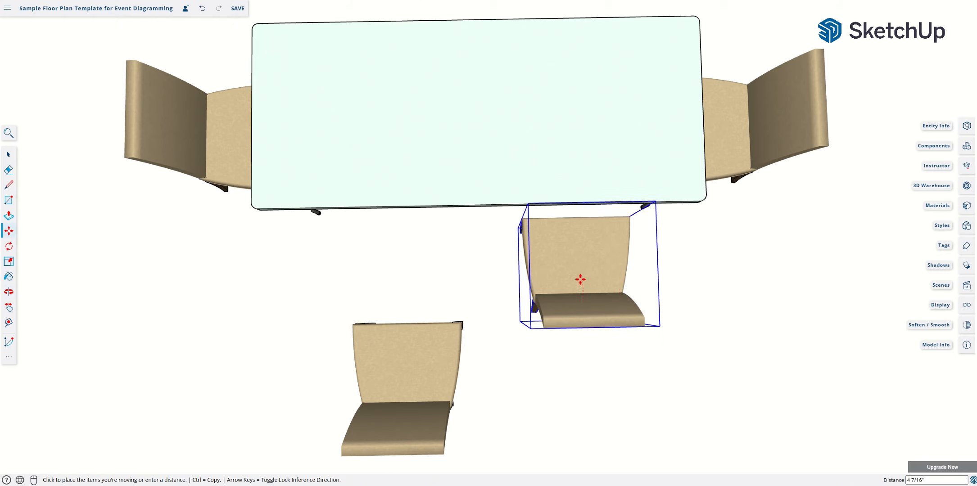
pyautogui.click(591, 223)
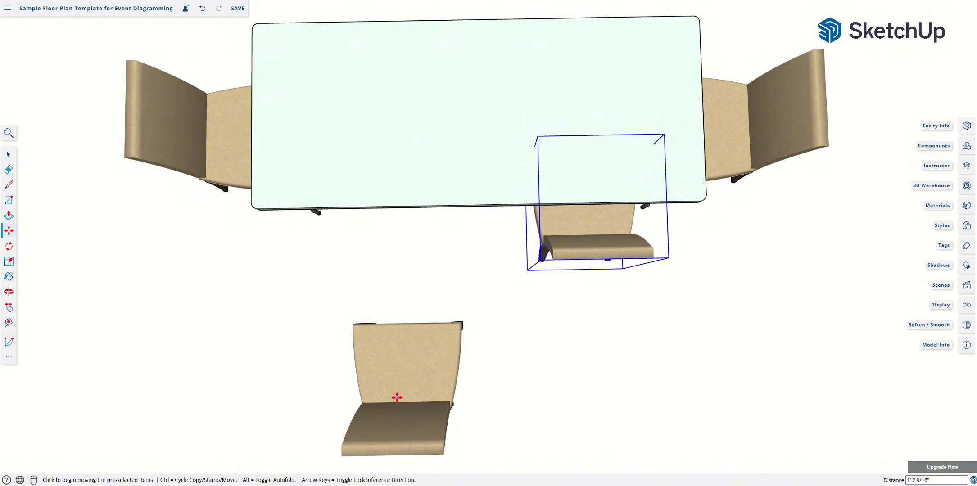
# Step: Move the other loose chair about 2' 4 5/8" toward the table so its seat tucks under the same long edge
pyautogui.scroll(2, 383, 388)
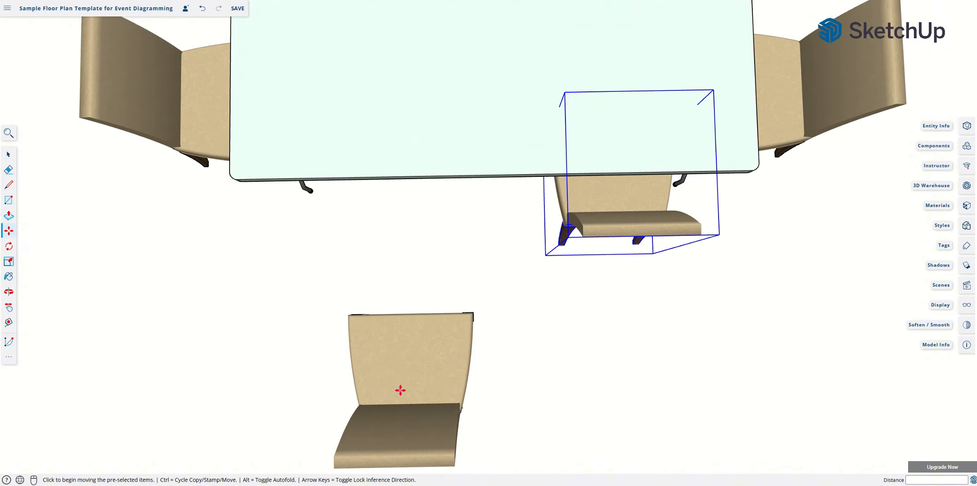
pyautogui.press('Escape')
pyautogui.click(403, 389)
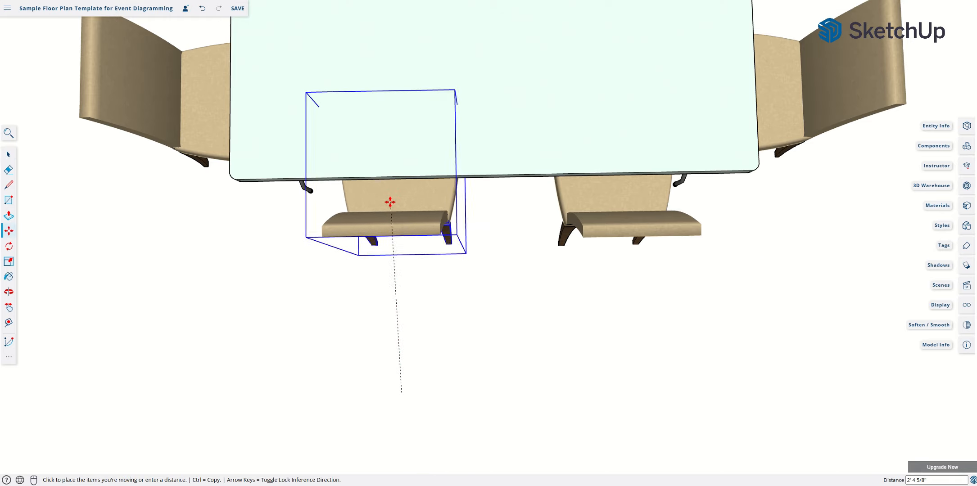
pyautogui.click(387, 202)
pyautogui.press('space')
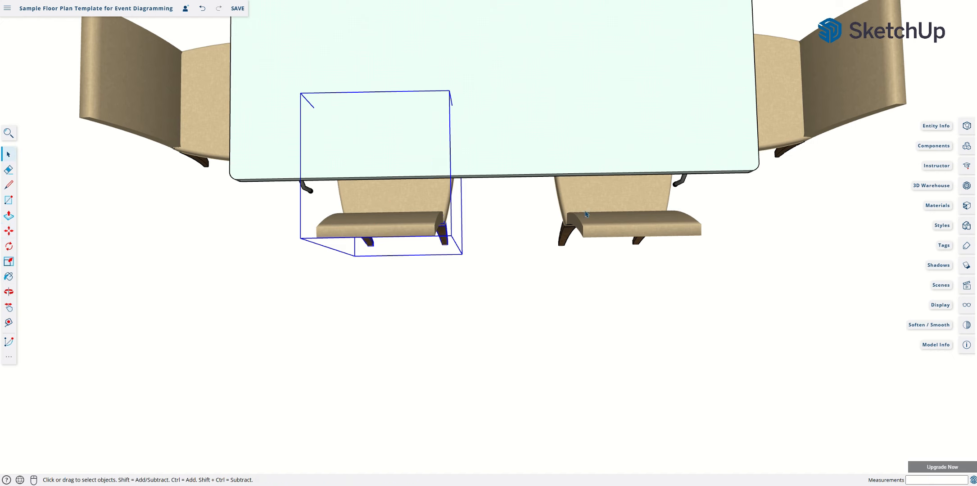
# Step: Shift the first tucked-in chair about 2 1/4" along the table edge toward its neighbour and clear the selection
pyautogui.click(587, 207)
pyautogui.press('m')
pyautogui.click(614, 202)
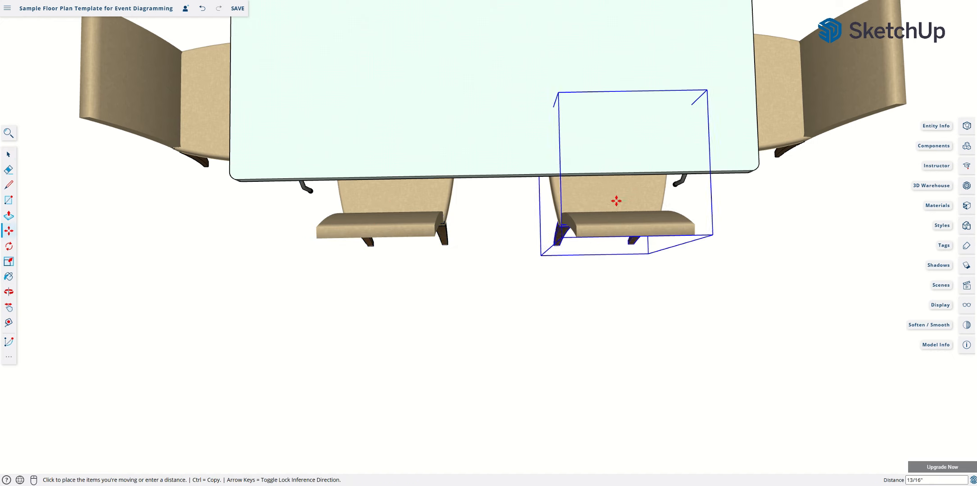
pyautogui.click(608, 200)
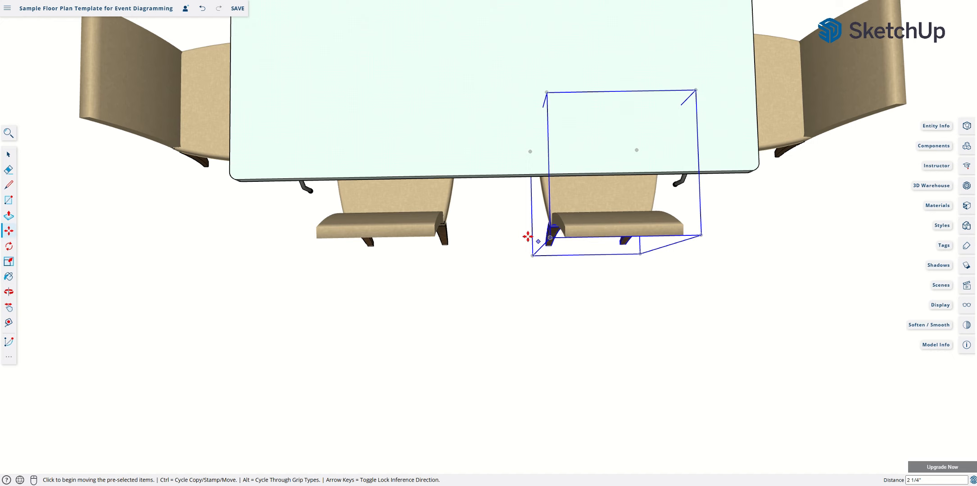
pyautogui.scroll(-10, 528, 236)
pyautogui.press('space')
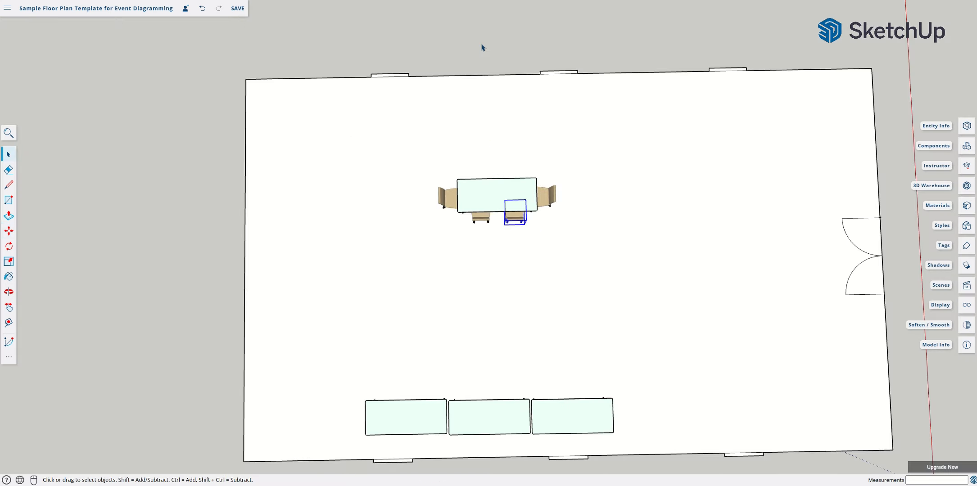
pyautogui.click(483, 47)
# Step: Paste another chair in front of the table's opposite, still empty long side
pyautogui.press('o')
pyautogui.moveTo(509, 202); pyautogui.dragTo(482, 266)
pyautogui.scroll(2, 446, 270)
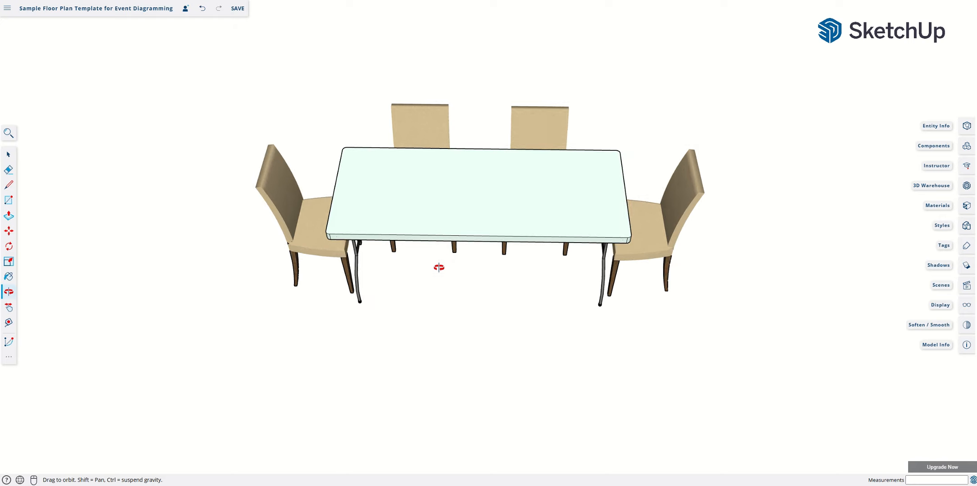
pyautogui.press('space')
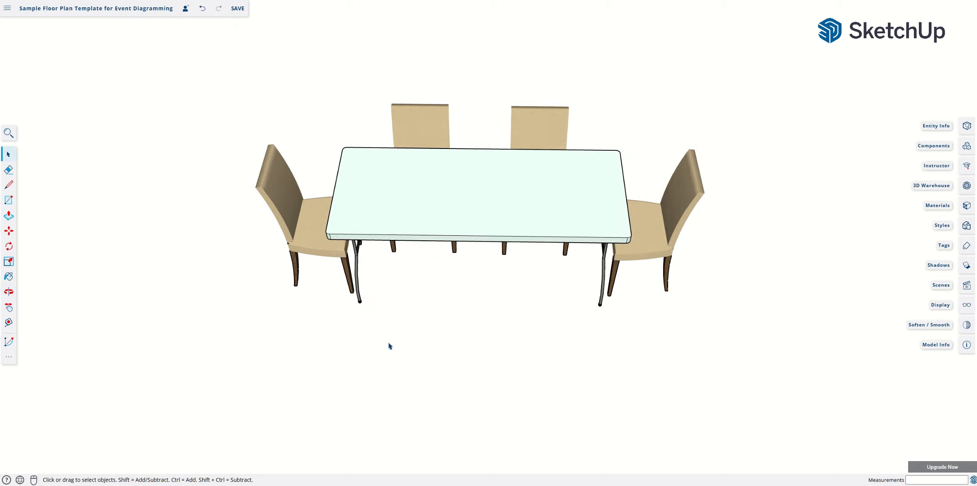
pyautogui.hotkey('ctrl', 'v')
pyautogui.click(384, 355)
pyautogui.press('m')
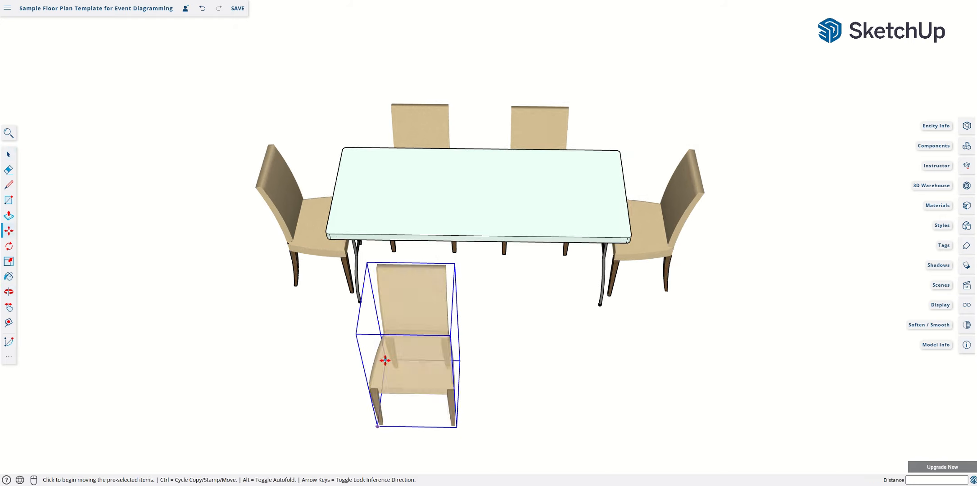
# Step: Rotate the pasted chair 180 degrees about its vertical axis so it faces the table
pyautogui.press('q')
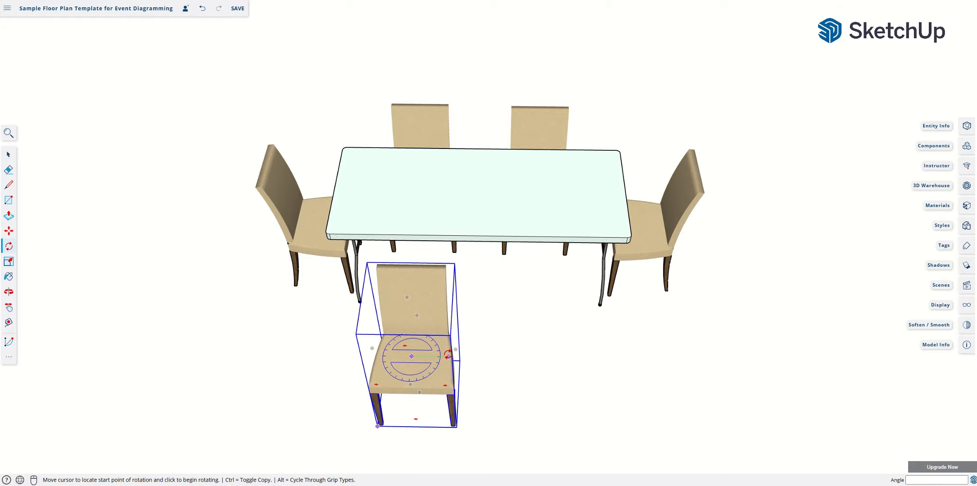
pyautogui.click(461, 357)
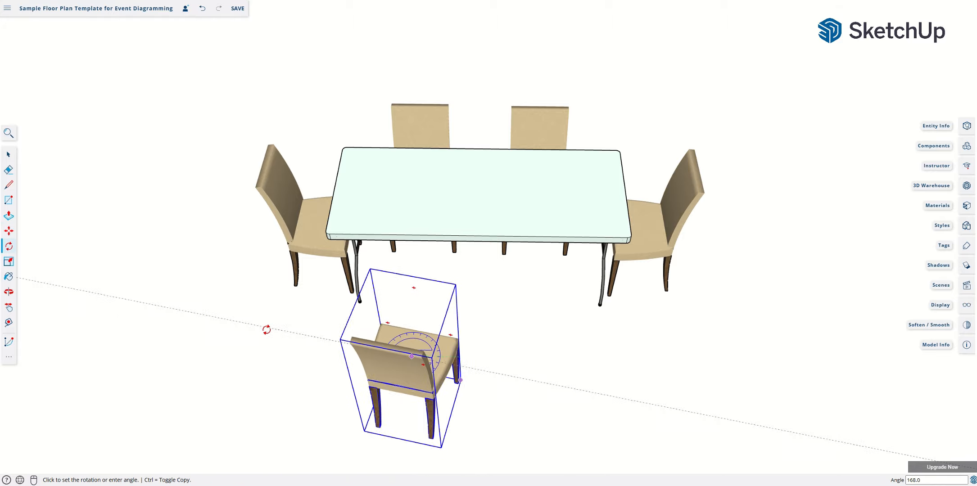
pyautogui.click(252, 346)
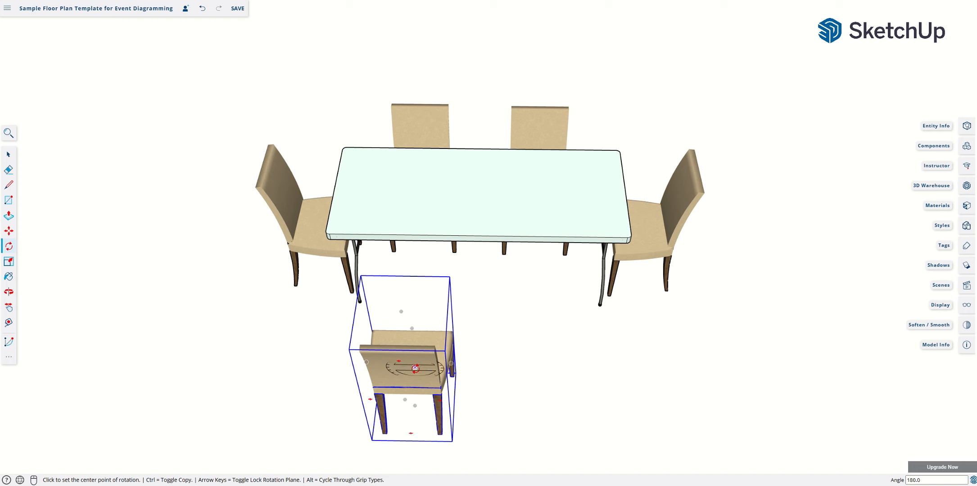
pyautogui.press('space')
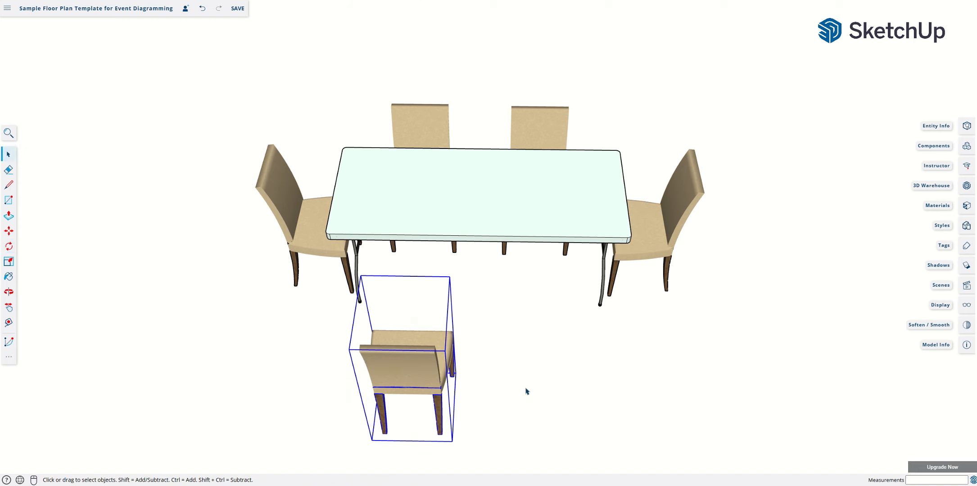
# Step: Copy the rotated chair and paste the duplicate tucked under the other half of the table's long edge
pyautogui.hotkey('ctrl', 'c')
pyautogui.hotkey('ctrl', 'v')
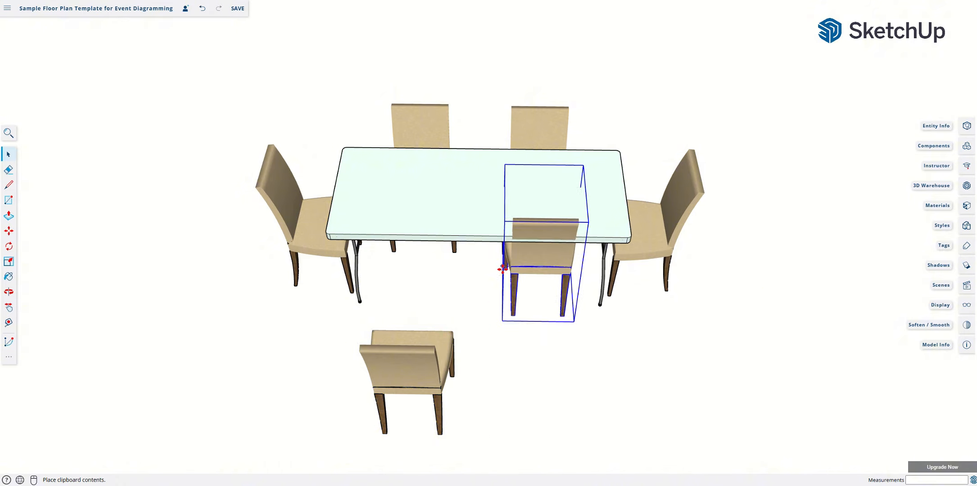
pyautogui.click(505, 280)
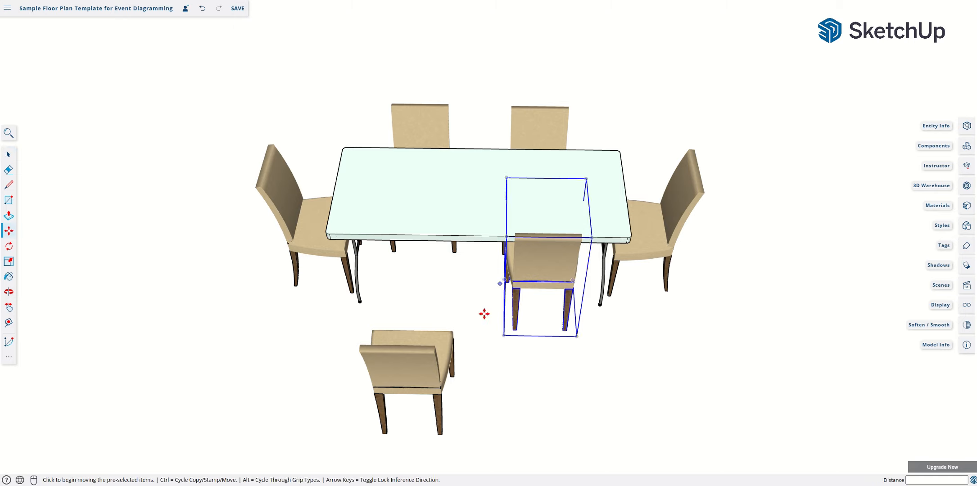
# Step: Move the original rotated chair about 2' 6 7/16" toward the table so its seat goes under the long edge
pyautogui.moveTo(427, 299); pyautogui.dragTo(466, 359, button='middle')
pyautogui.press('space')
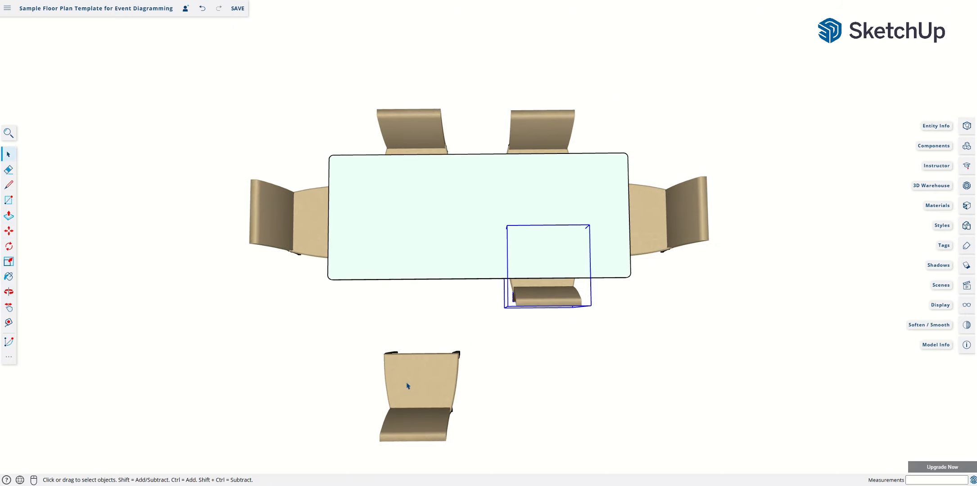
pyautogui.click(413, 389)
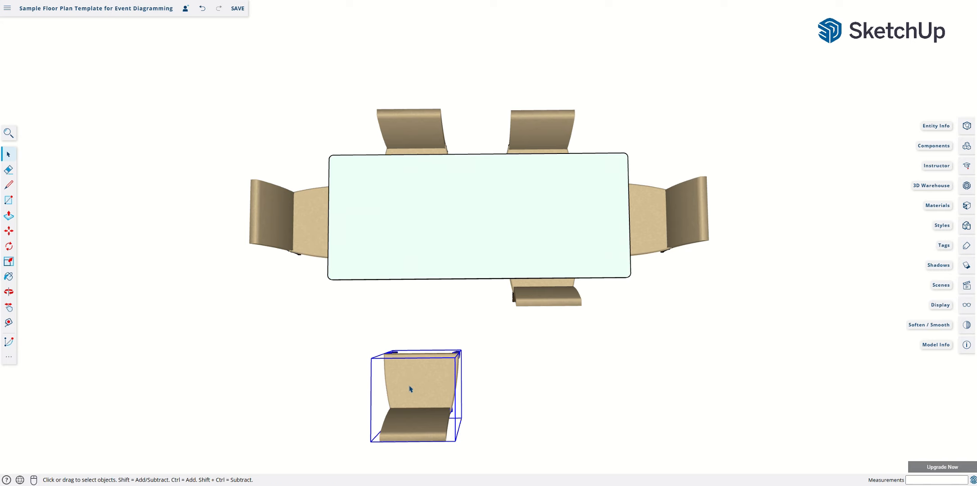
pyautogui.press('m')
pyautogui.click(413, 393)
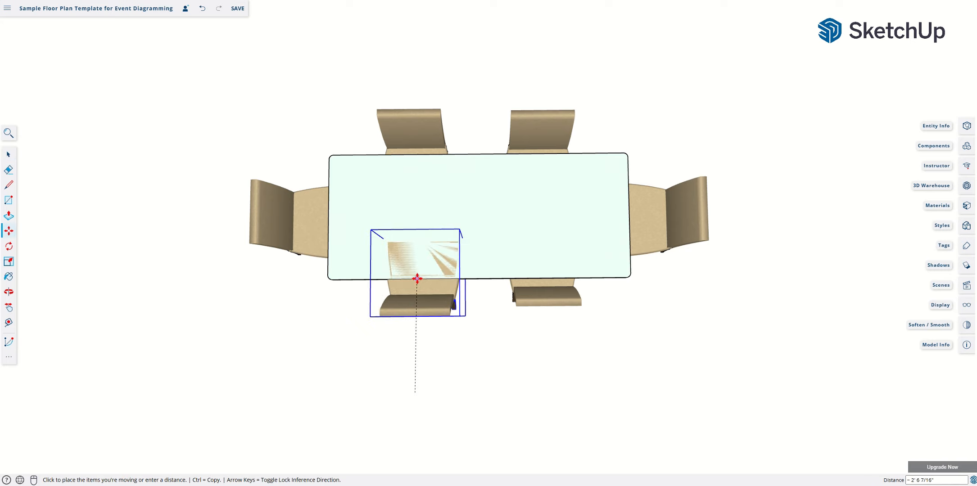
pyautogui.click(415, 284)
pyautogui.scroll(4, 450, 281)
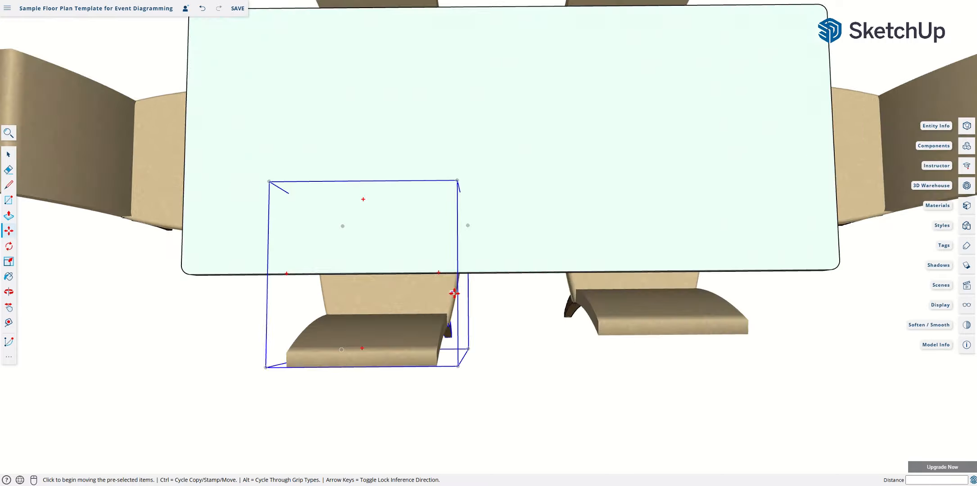
# Step: Check the chair positions around the table and shift the selected chair about 1 3/8"
pyautogui.scroll(-3, 454, 293)
pyautogui.press('o')
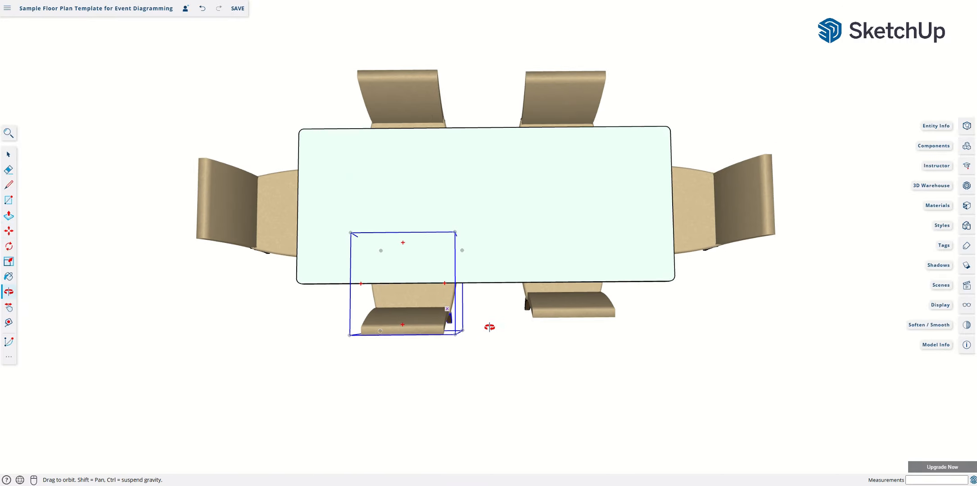
pyautogui.moveTo(489, 327); pyautogui.dragTo(709, 305)
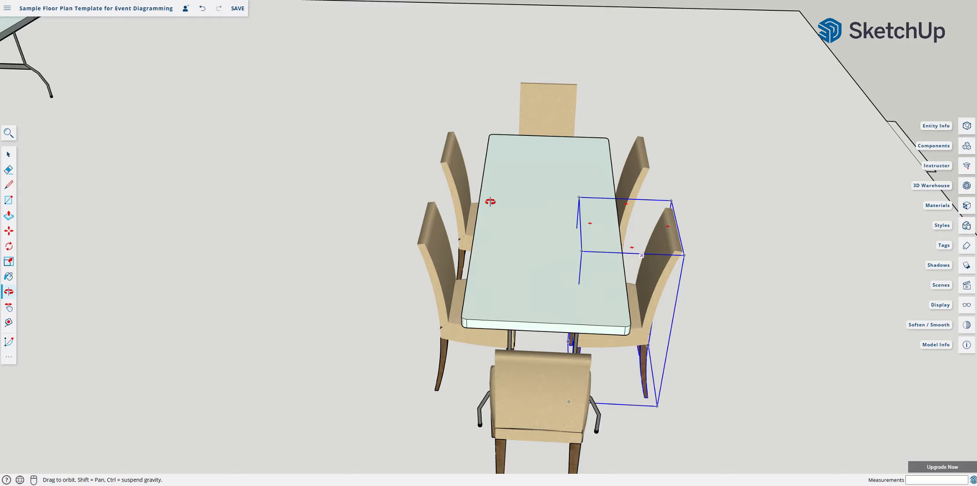
pyautogui.moveTo(737, 238); pyautogui.dragTo(581, 382)
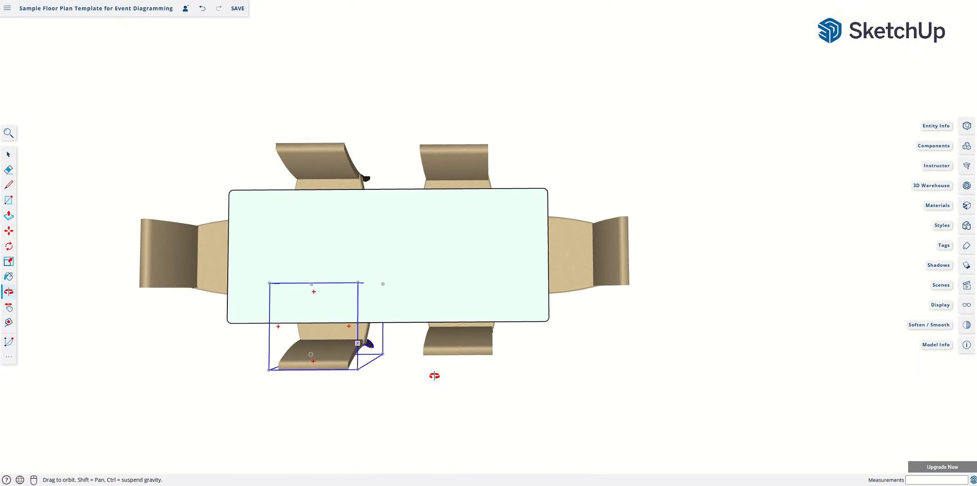
pyautogui.press('h')
pyautogui.moveTo(360, 284); pyautogui.dragTo(463, 279)
pyautogui.press('m')
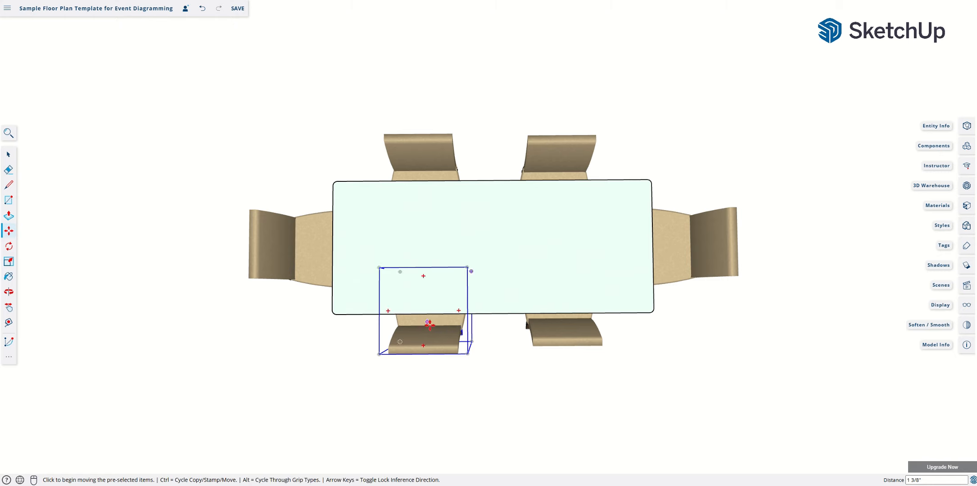
# Step: Move the neighbouring chair about 1 5/16" away from the table along the red axis to align both chairs, and clear the selection
pyautogui.press('space')
pyautogui.click(563, 337)
pyautogui.press('m')
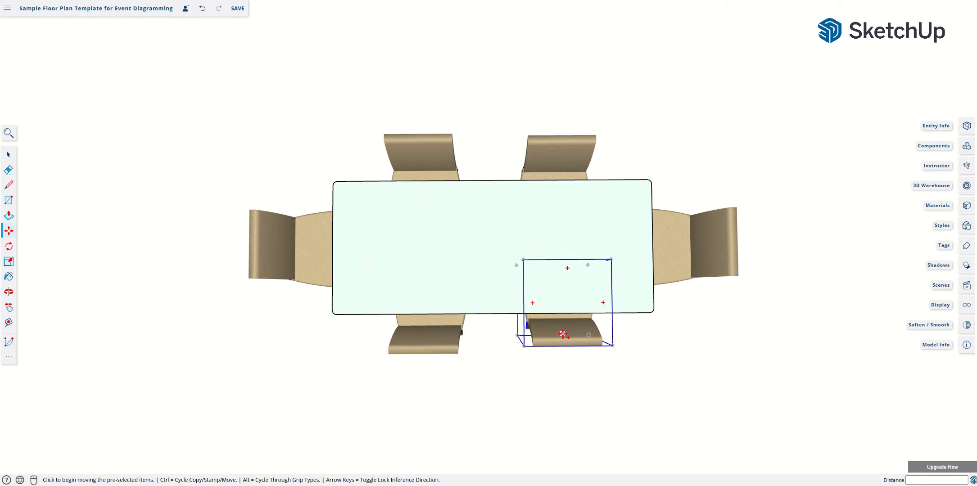
pyautogui.click(563, 336)
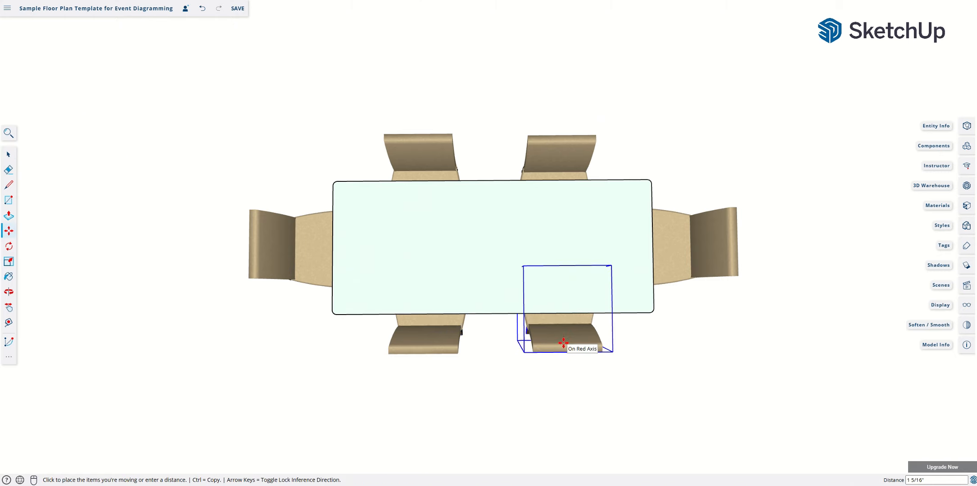
pyautogui.press('space')
pyautogui.scroll(-5, 451, 383)
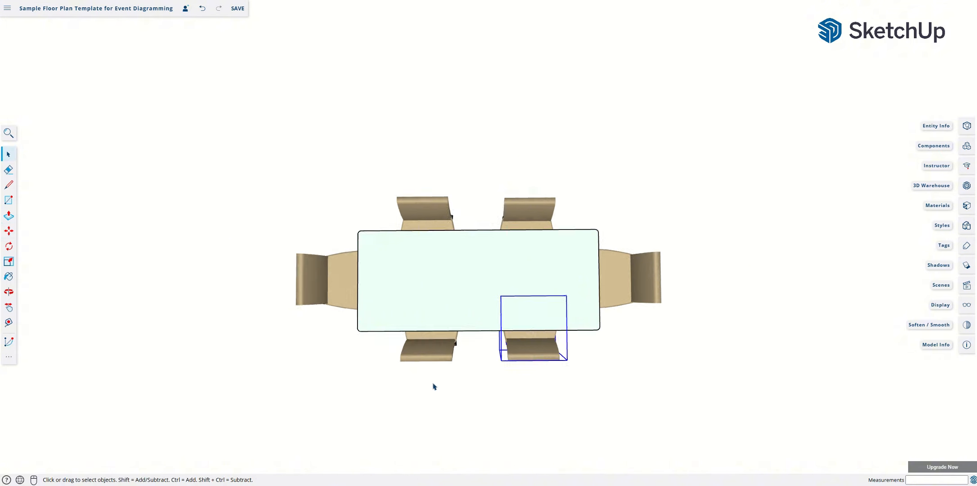
pyautogui.click(677, 346)
pyautogui.scroll(-3, 599, 303)
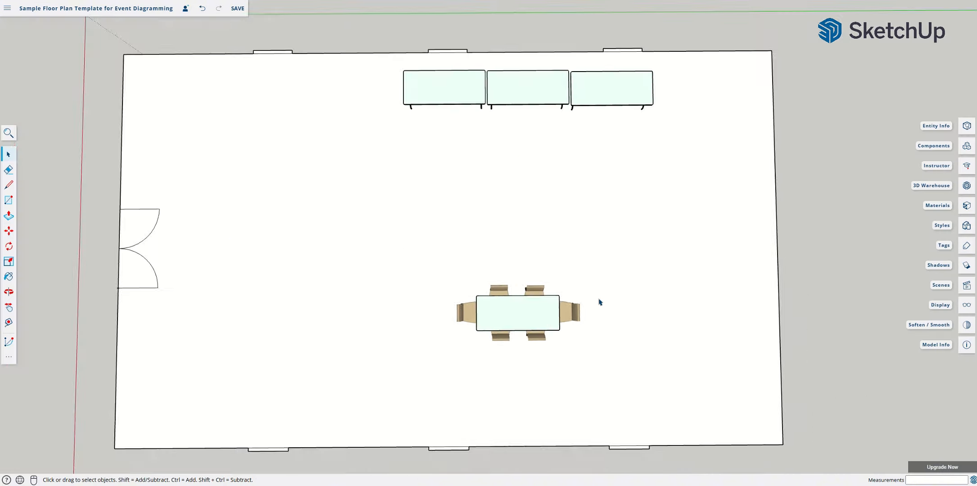
pyautogui.scroll(3, 600, 296)
pyautogui.scroll(-2, 597, 299)
pyautogui.scroll(2, 595, 297)
pyautogui.scroll(4, 518, 322)
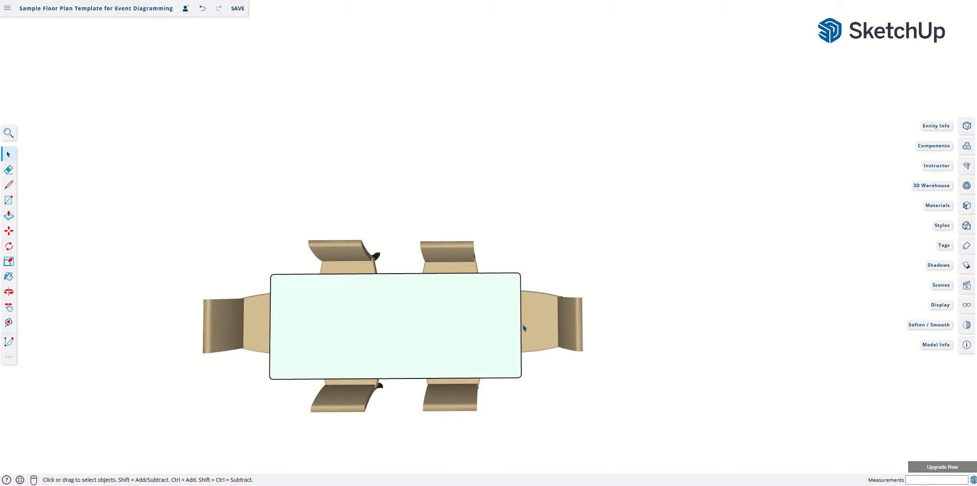
pyautogui.press('o')
pyautogui.moveTo(449, 325); pyautogui.dragTo(388, 309)
pyautogui.press('t')
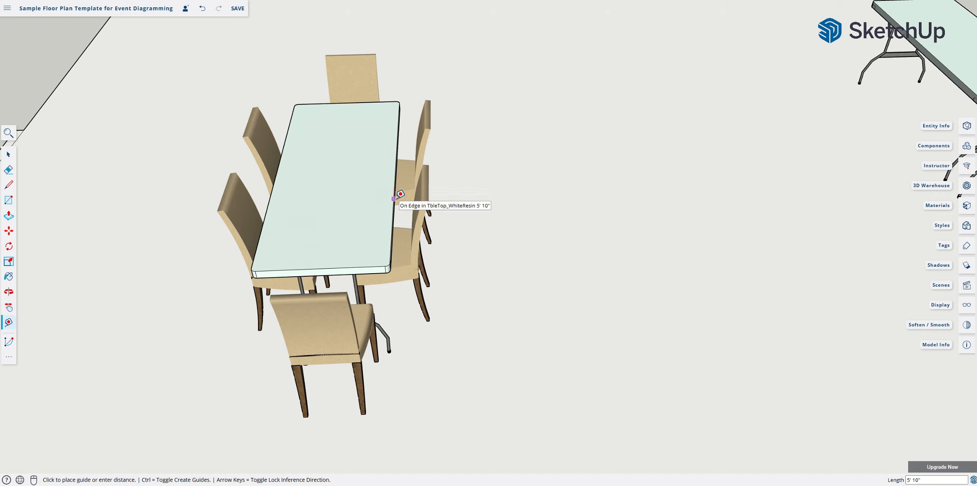
pyautogui.click(394, 199)
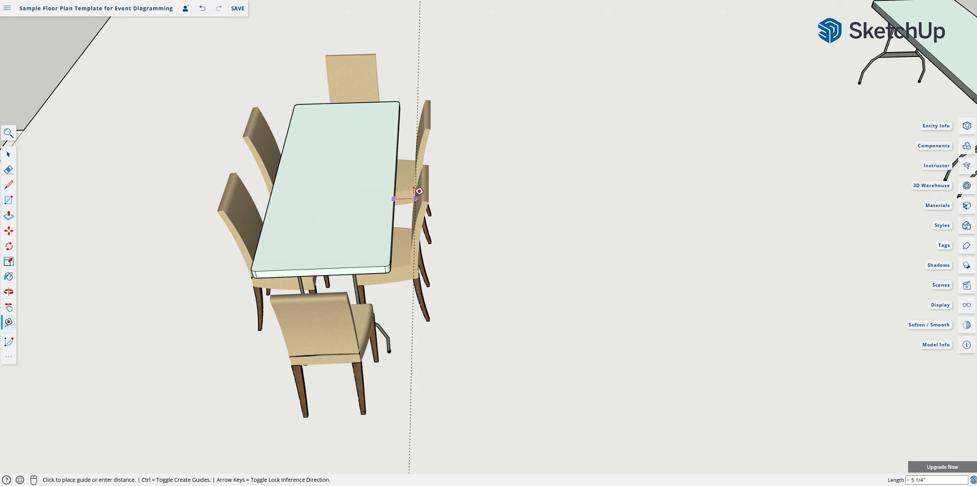
pyautogui.press('Escape')
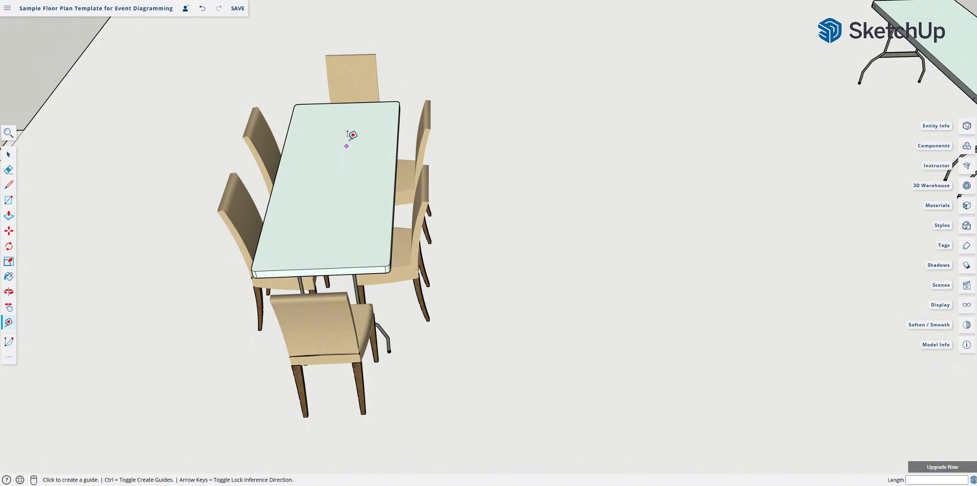
pyautogui.click(322, 267)
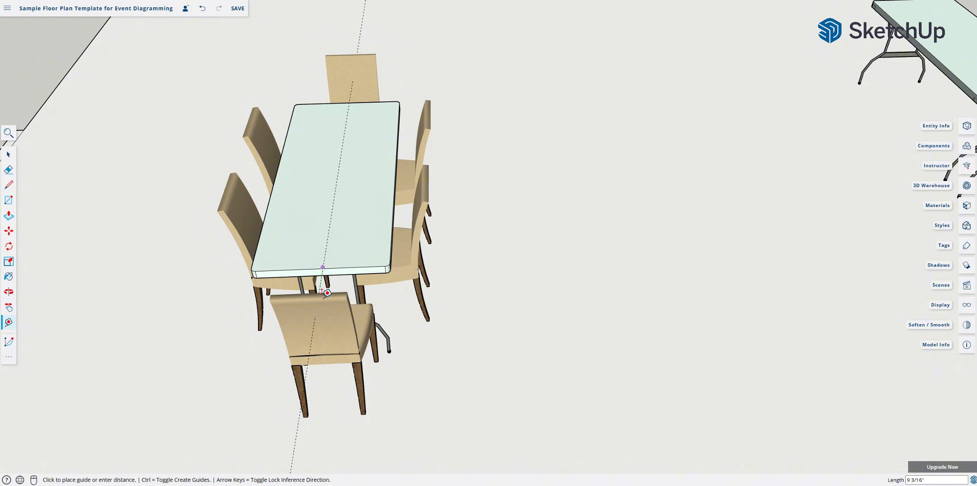
pyautogui.press('Escape')
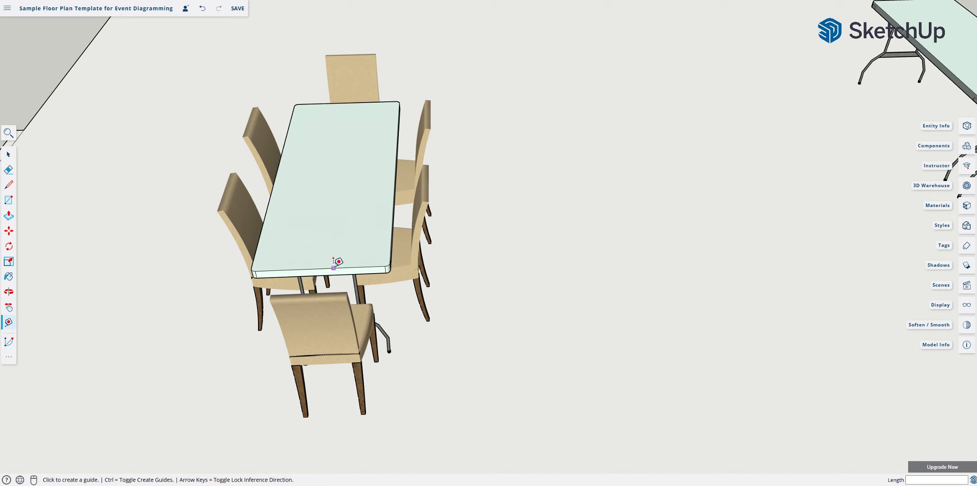
pyautogui.click(333, 268)
pyautogui.press('Escape')
pyautogui.click(335, 268)
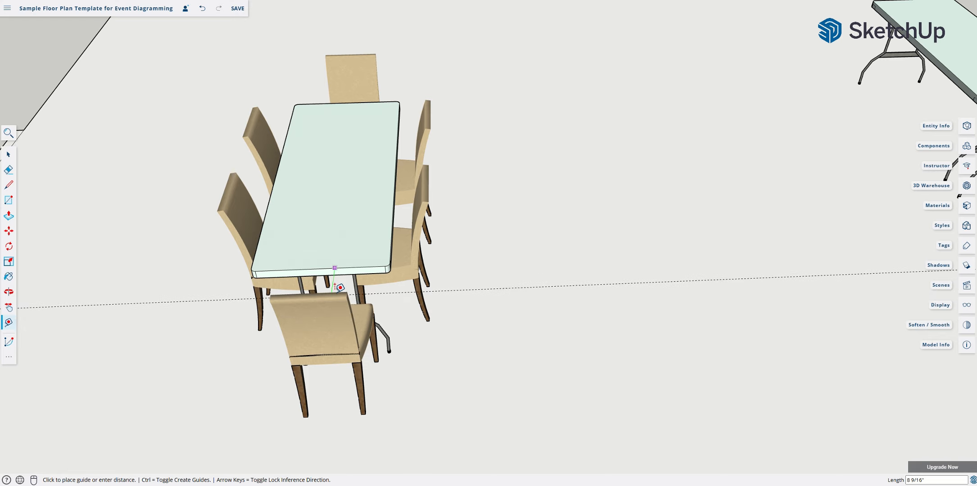
pyautogui.press('Escape')
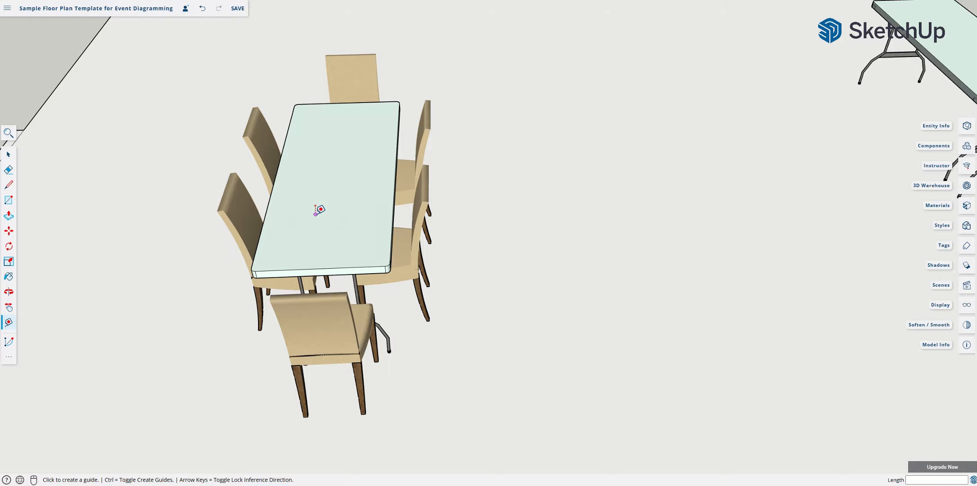
pyautogui.press('space')
# Step: Try to make the table and its six chairs a component named "6ft table with all chairs"
pyautogui.moveTo(410, 236); pyautogui.dragTo(620, 286, button='middle')
pyautogui.scroll(-8, 511, 337)
pyautogui.scroll(5, 508, 180)
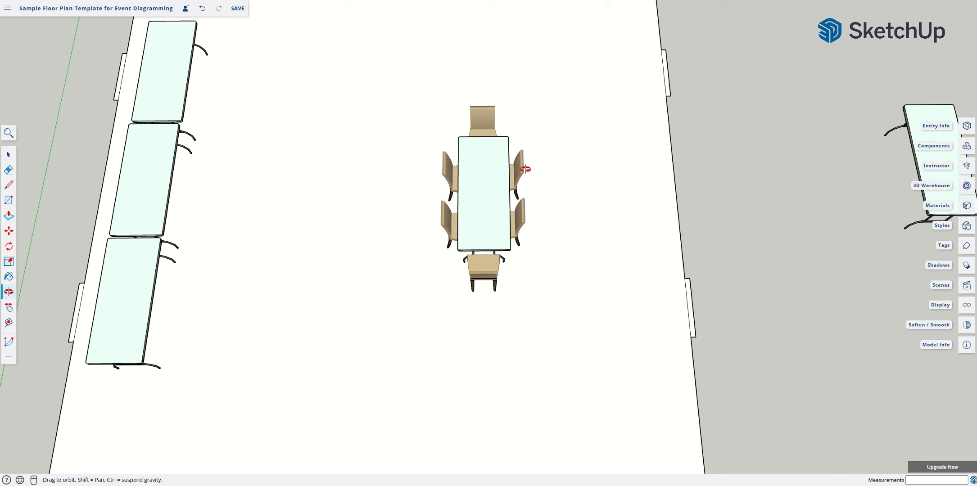
pyautogui.press('h')
pyautogui.moveTo(535, 209); pyautogui.dragTo(382, 267)
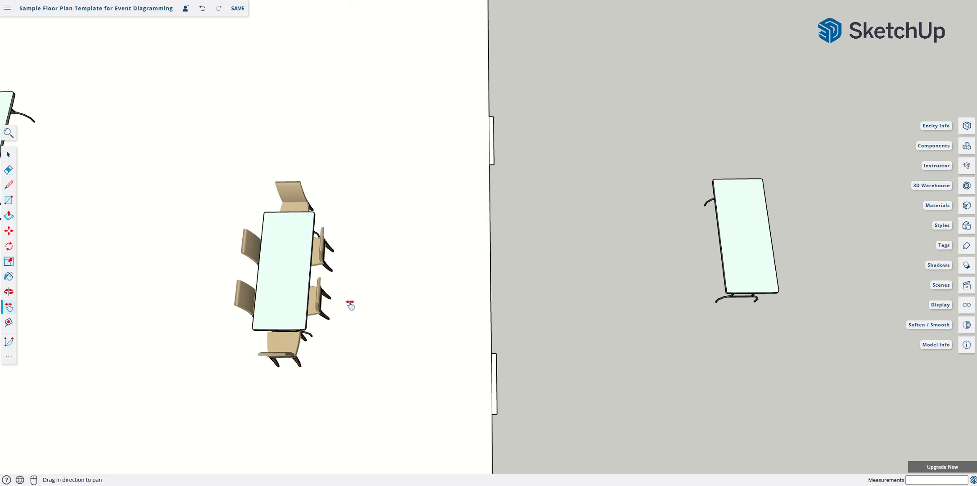
pyautogui.press('space')
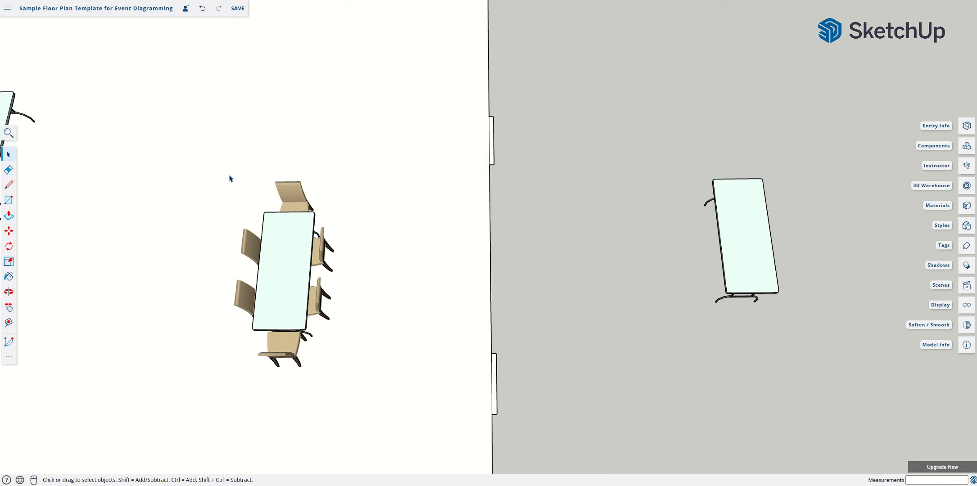
pyautogui.moveTo(229, 179); pyautogui.dragTo(352, 390)
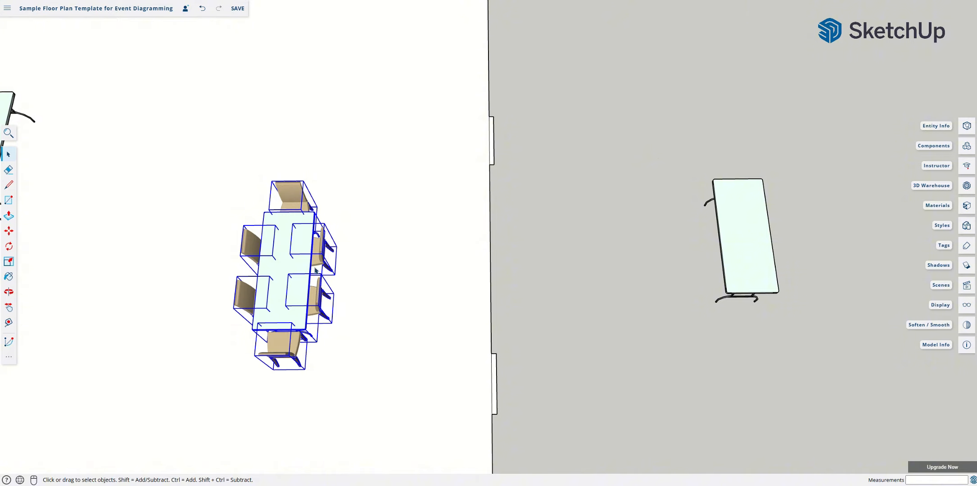
pyautogui.rightClick(283, 271)
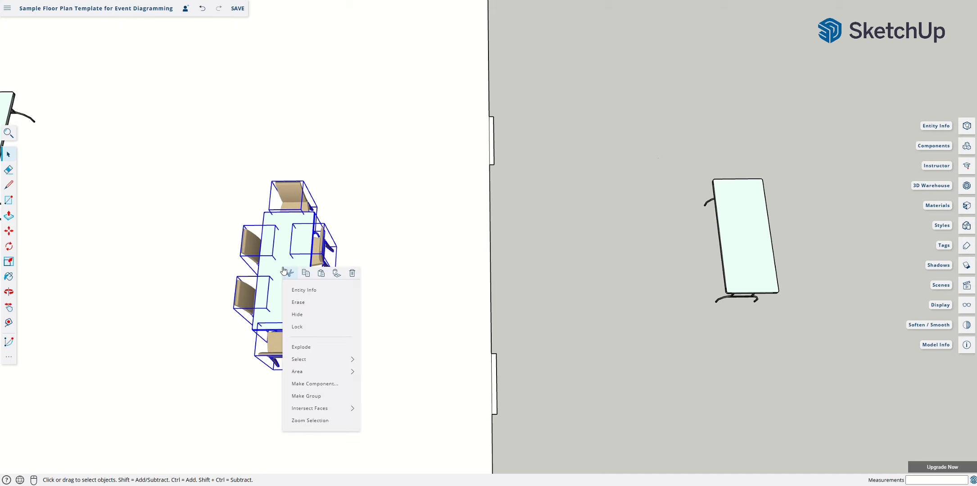
pyautogui.click(315, 384)
pyautogui.click(443, 244)
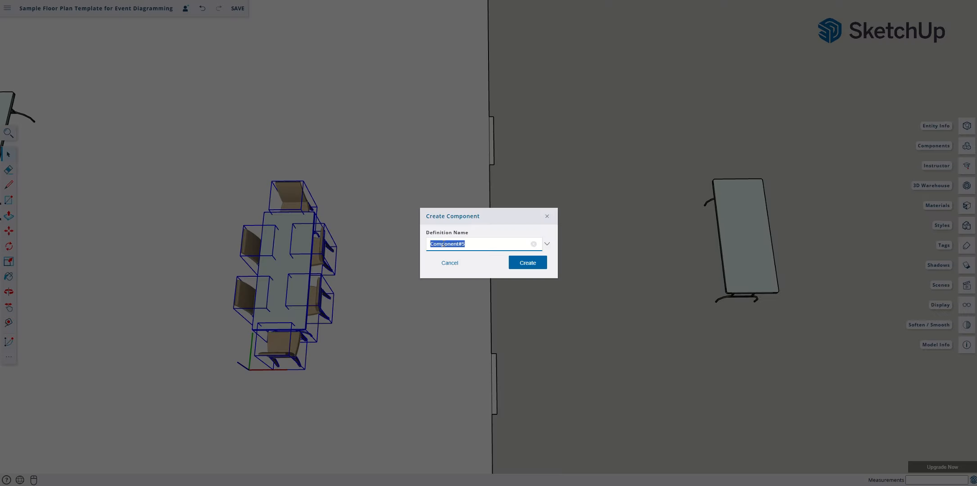
pyautogui.write('6ft table with all chairs')
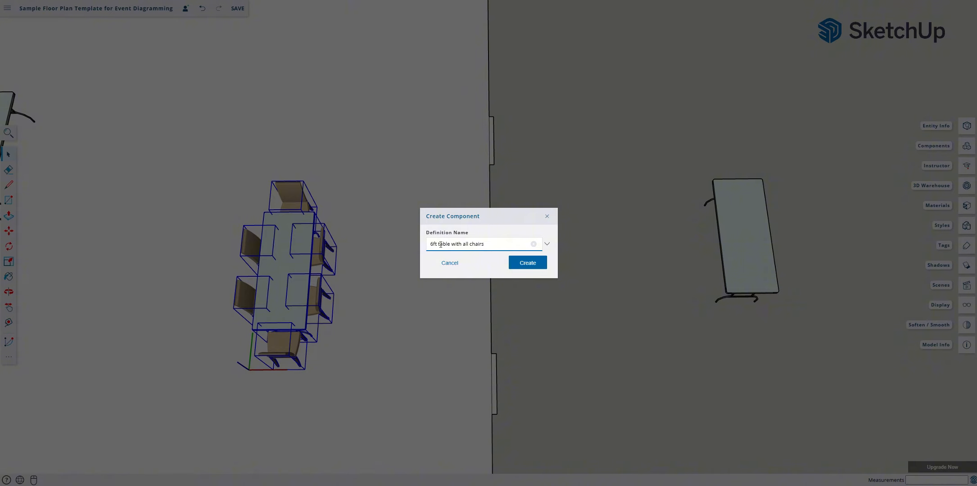
pyautogui.click(449, 263)
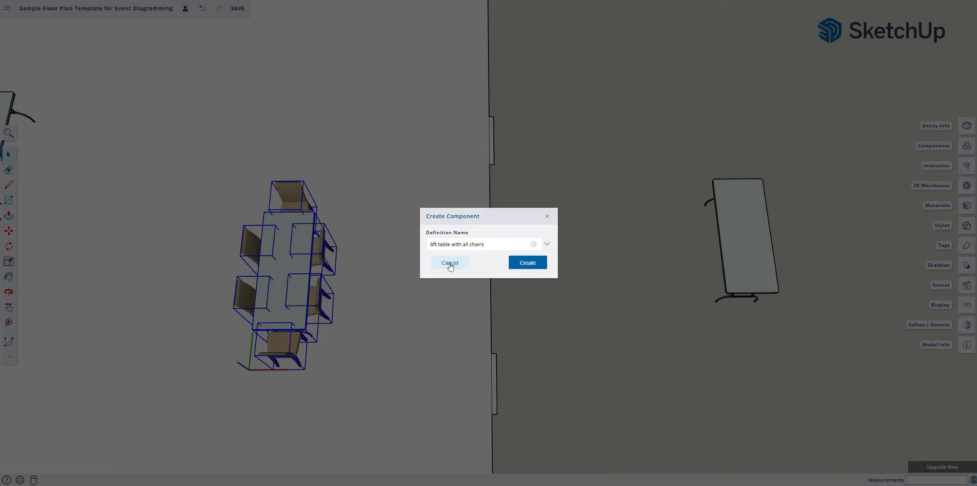
pyautogui.click(554, 264)
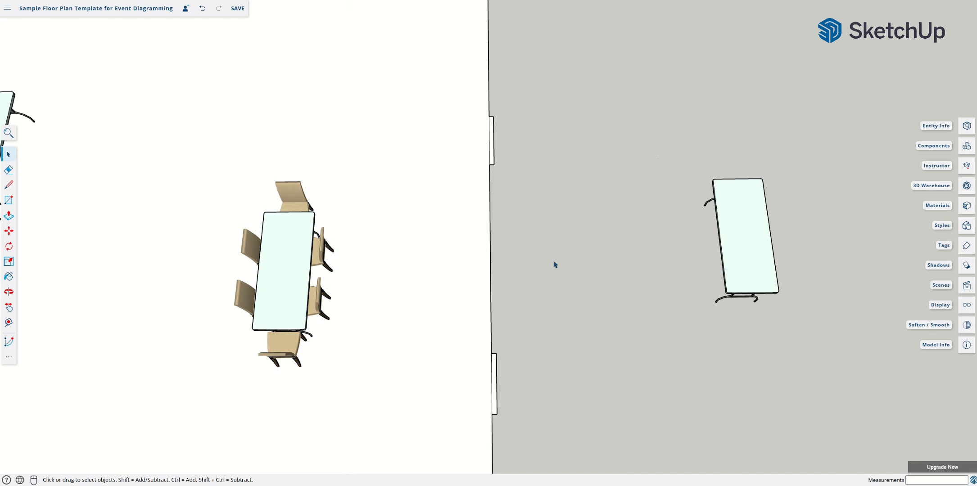
# Step: Move the two end chairs clear of the table's short ends, the far one by about 7' 9 1/8", and clear the selection
pyautogui.click(301, 201)
pyautogui.press('m')
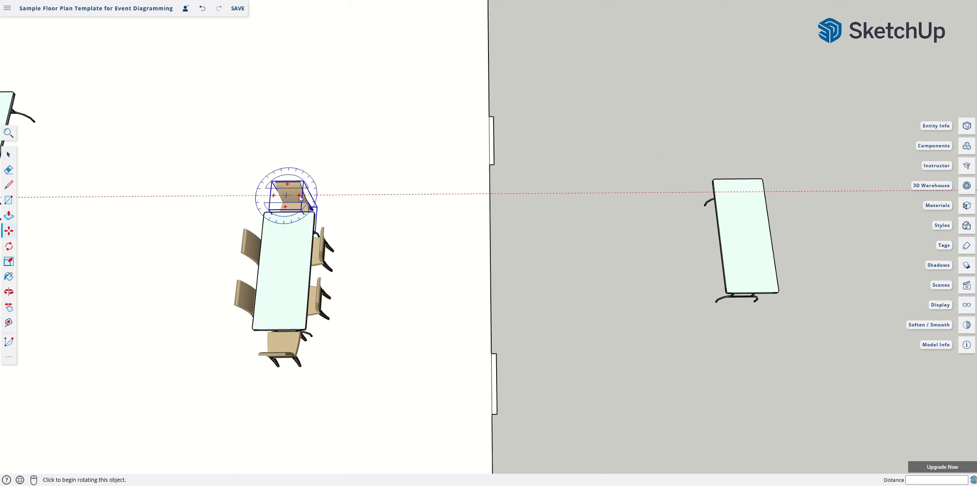
pyautogui.click(297, 205)
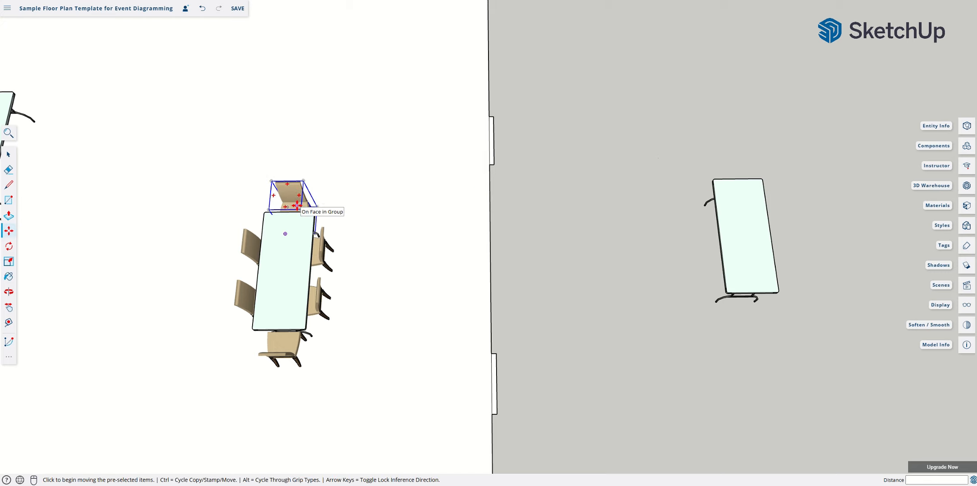
pyautogui.click(299, 76)
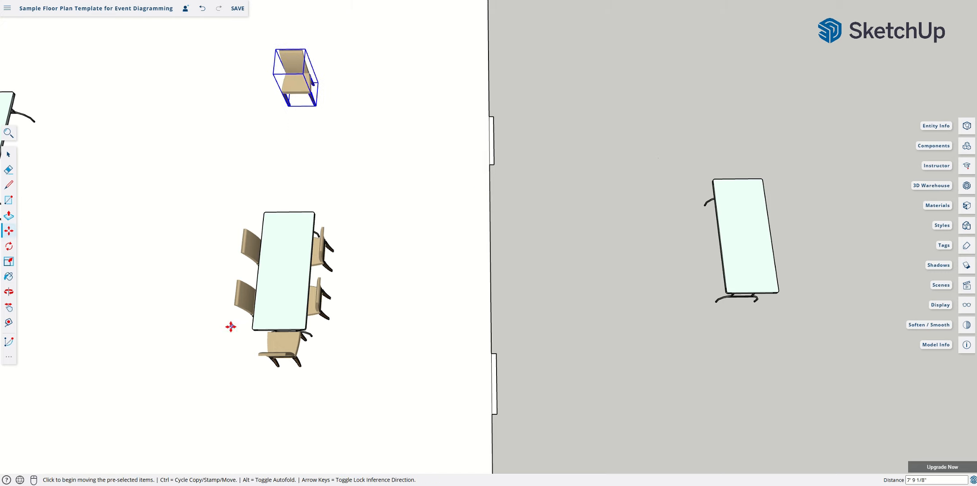
pyautogui.click(279, 345)
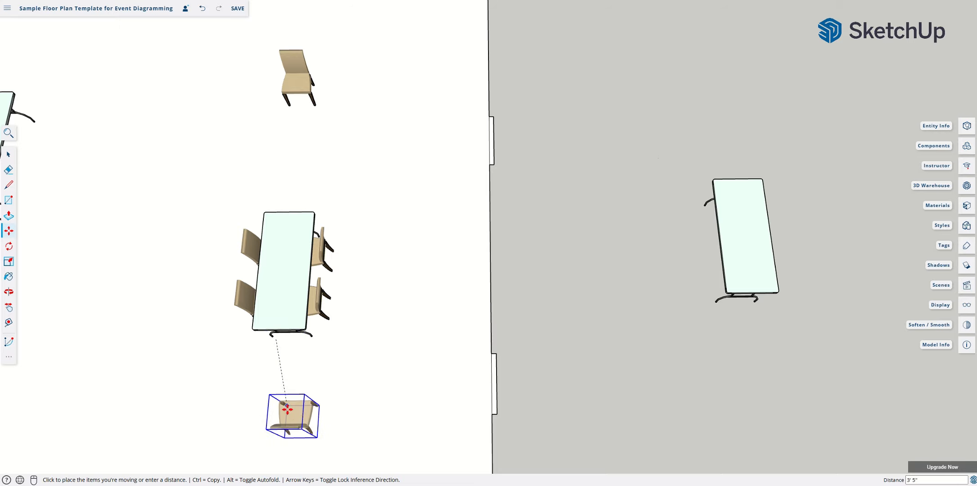
pyautogui.click(266, 441)
pyautogui.press('space')
pyautogui.click(466, 345)
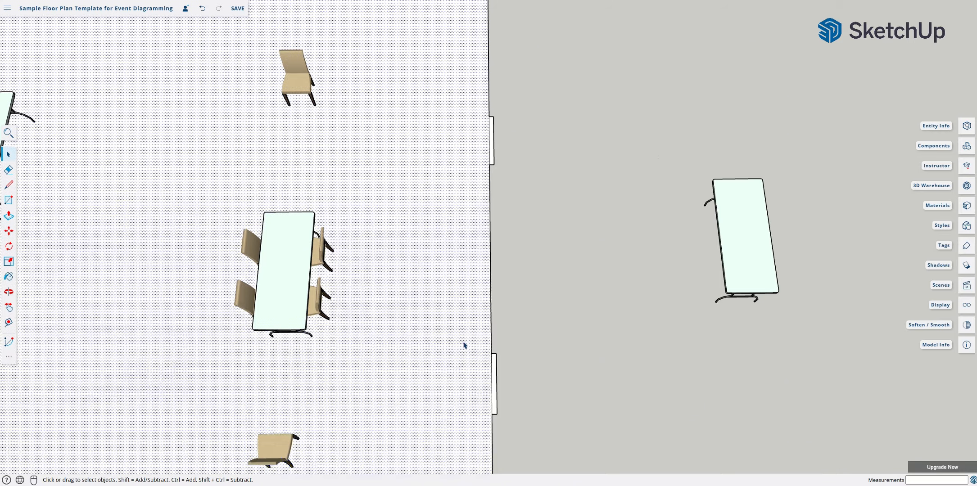
pyautogui.click(573, 344)
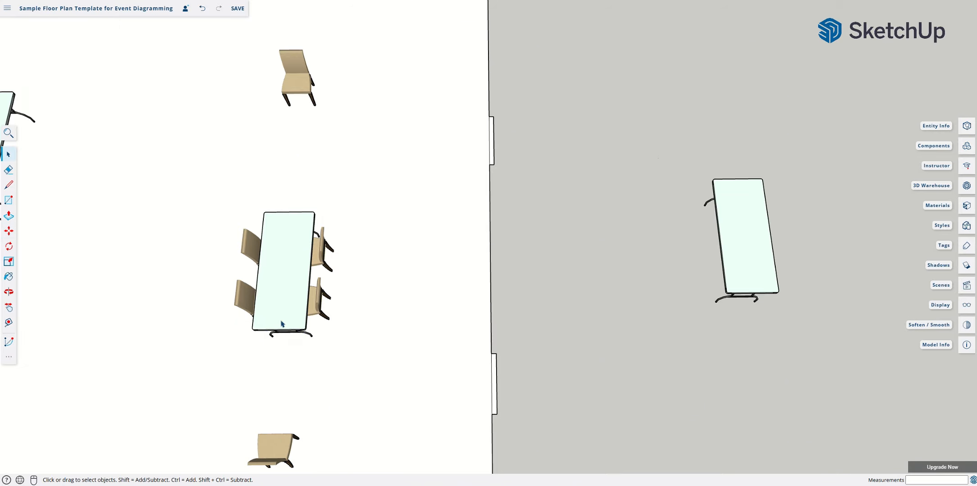
# Step: Make the table and its four long-side chairs a component named "6ft table with 4 chairs" and clear the selection
pyautogui.press('h')
pyautogui.moveTo(181, 285); pyautogui.dragTo(464, 307)
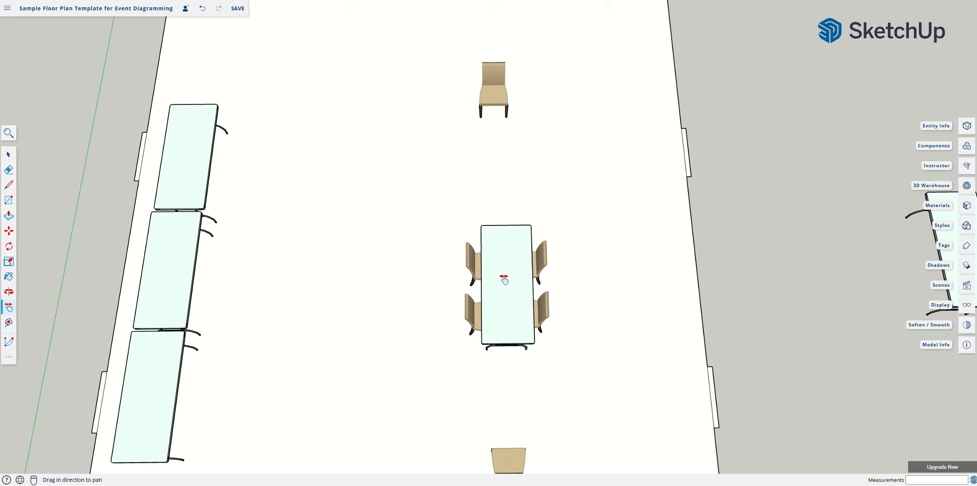
pyautogui.press('space')
pyautogui.moveTo(449, 214); pyautogui.dragTo(581, 376)
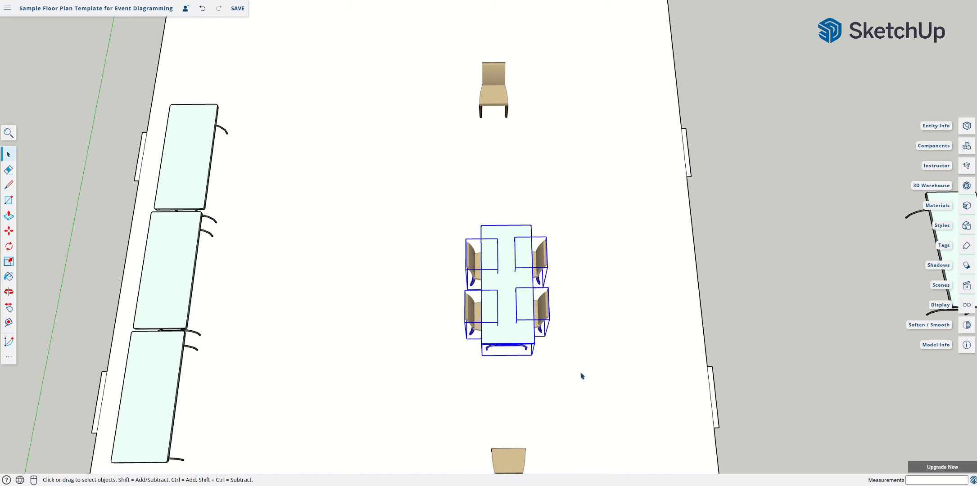
pyautogui.rightClick(506, 285)
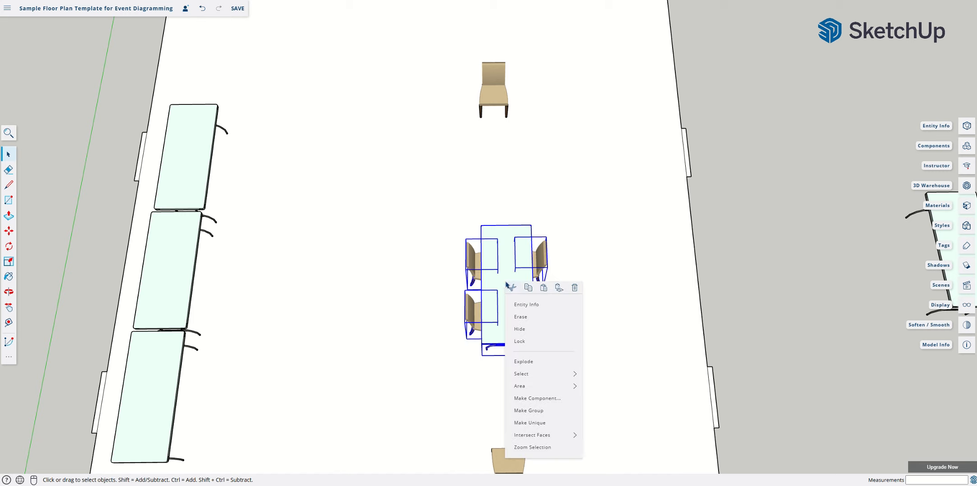
pyautogui.click(538, 398)
pyautogui.click(470, 245)
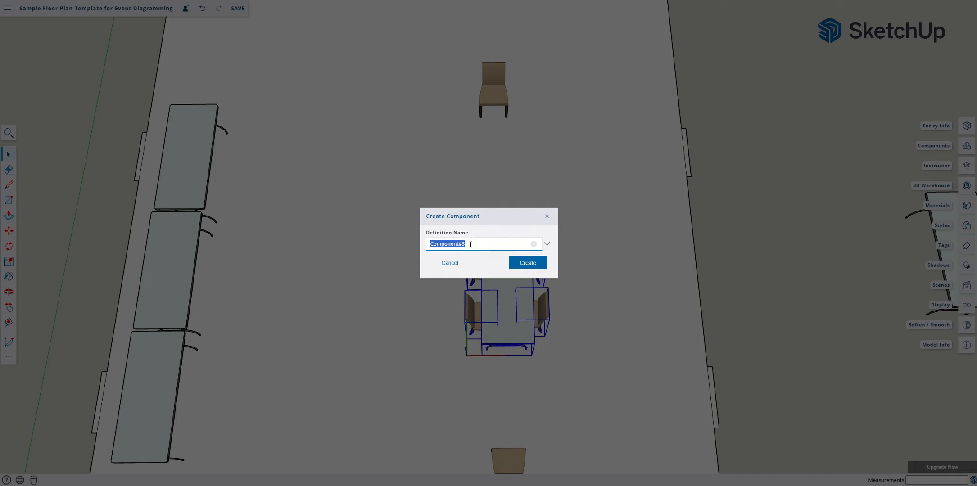
pyautogui.write('6ft table with 4 chairs')
pyautogui.click(528, 263)
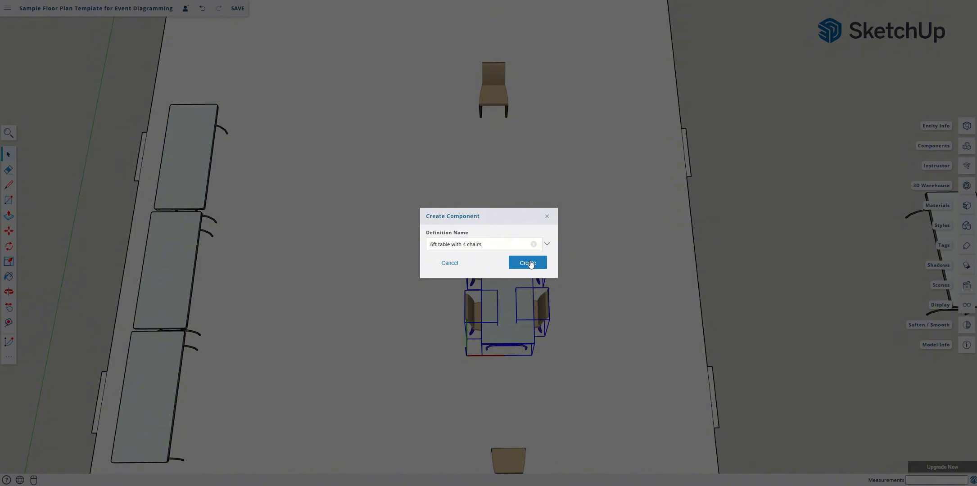
pyautogui.click(683, 271)
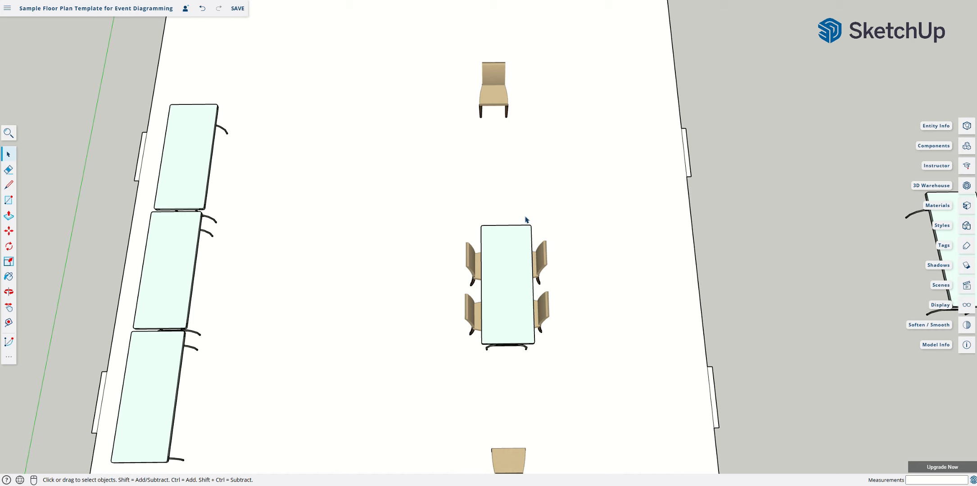
# Step: Save the model and paste a copy of the table-with-four-chairs component between the original and the row of three tables
pyautogui.click(506, 279)
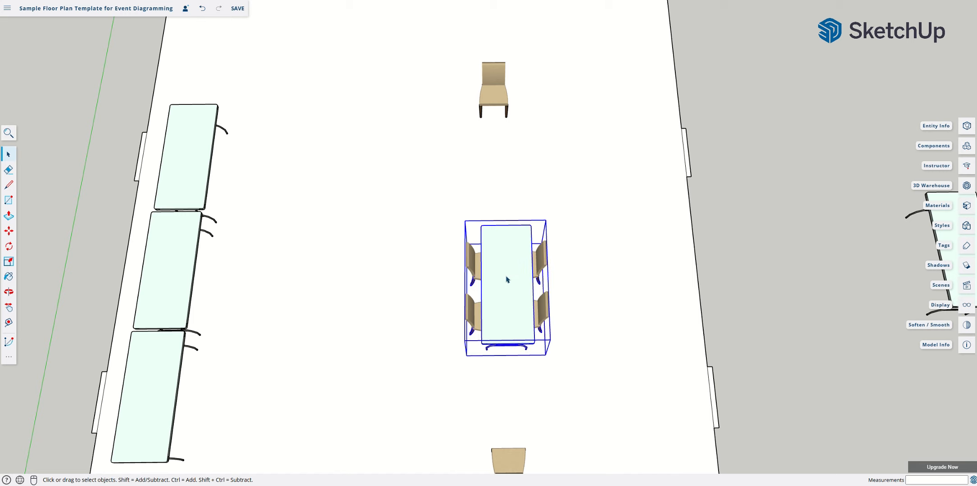
pyautogui.hotkey('ctrl', 's')
pyautogui.hotkey('ctrl', 'v')
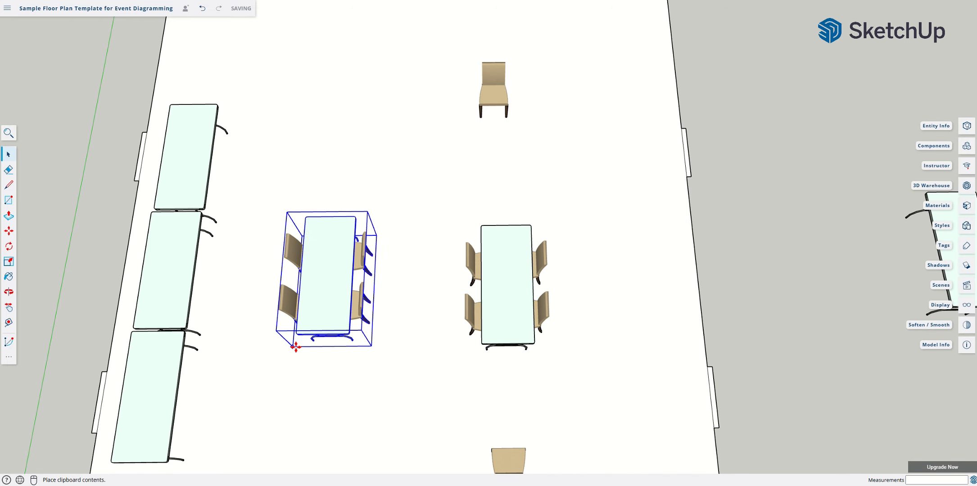
pyautogui.click(305, 349)
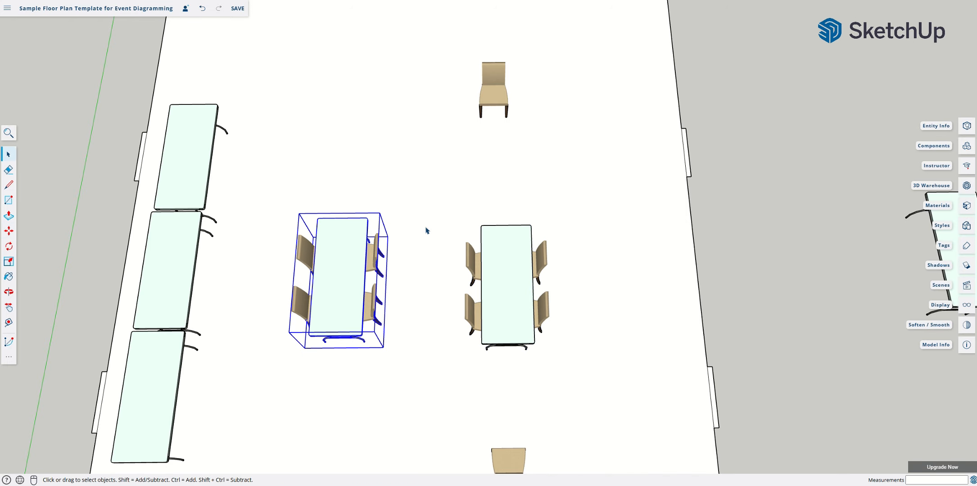
pyautogui.click(416, 199)
# Step: Move the loose far chair about 10' 11" so its seat tucks under the far short end of the copied table
pyautogui.click(500, 96)
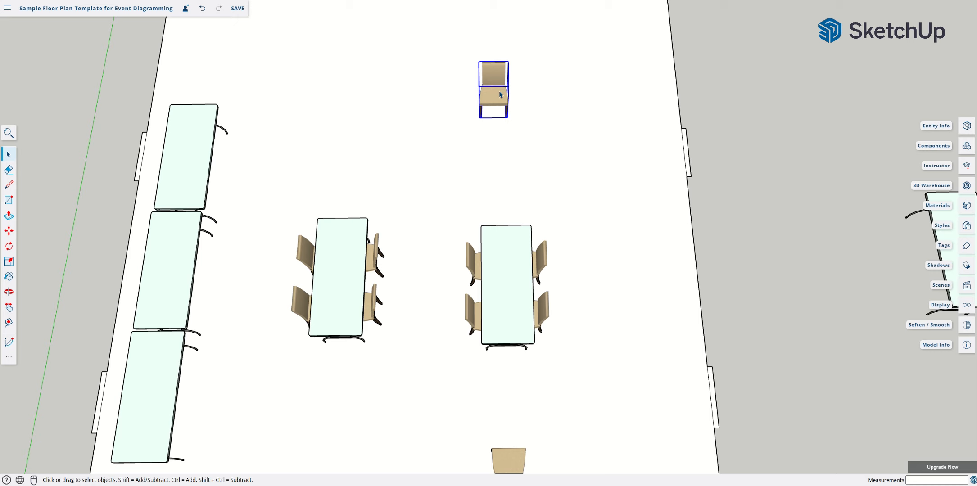
pyautogui.press('m')
pyautogui.click(498, 91)
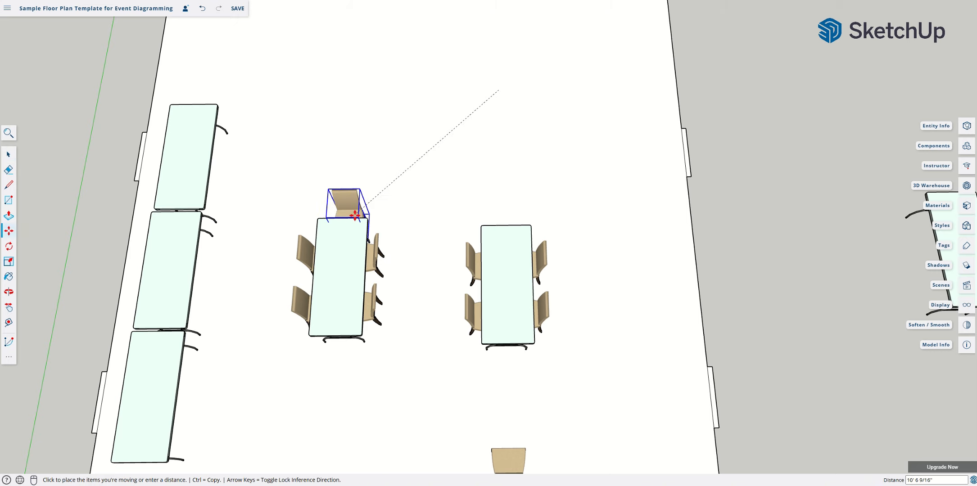
pyautogui.click(353, 218)
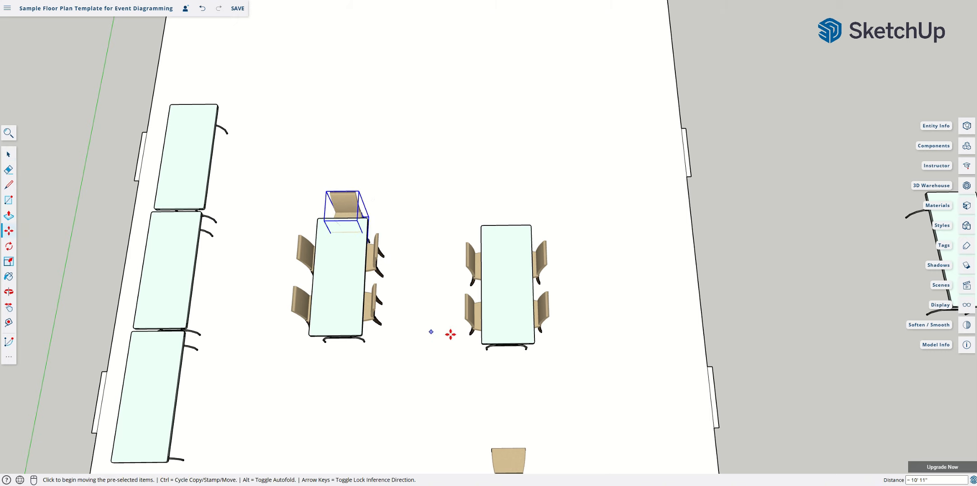
# Step: Move the remaining loose chair about 21' 10 3/16" so its seat tucks under the free short end of the copied table
pyautogui.press('space')
pyautogui.click(506, 468)
pyautogui.press('m')
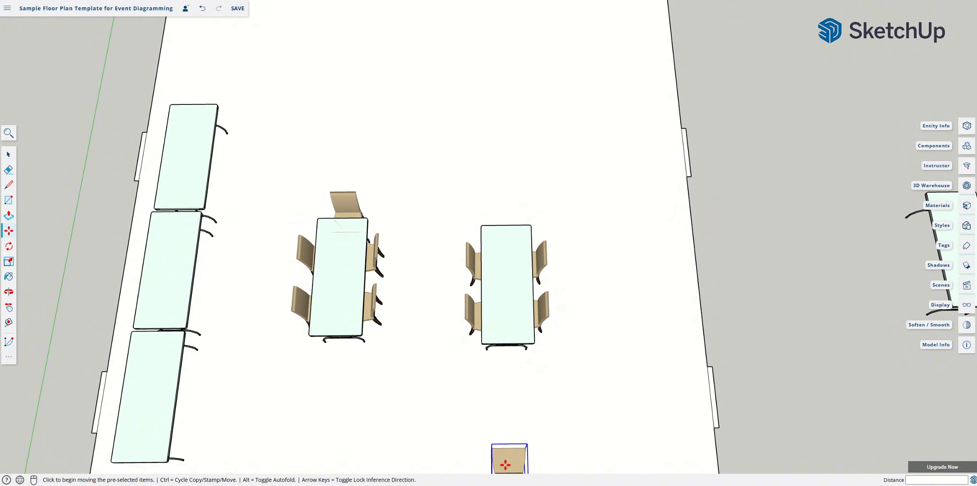
pyautogui.click(505, 465)
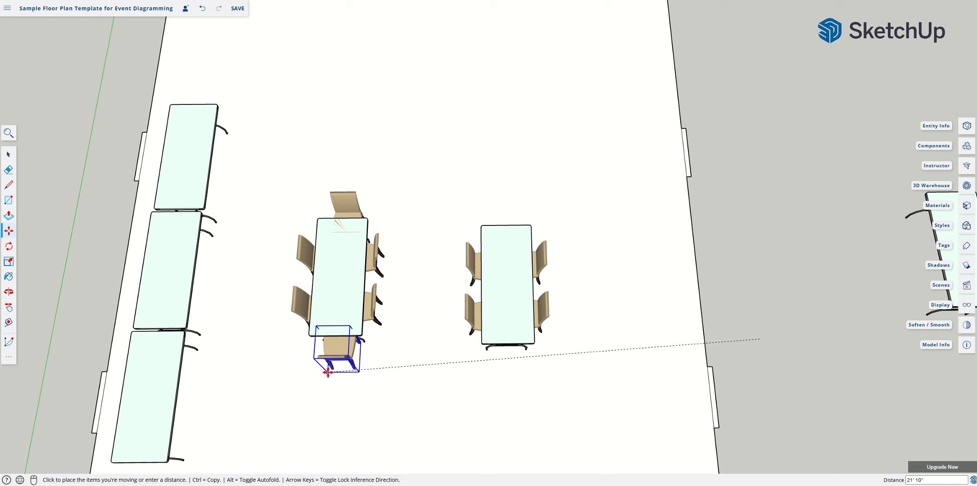
pyautogui.click(328, 375)
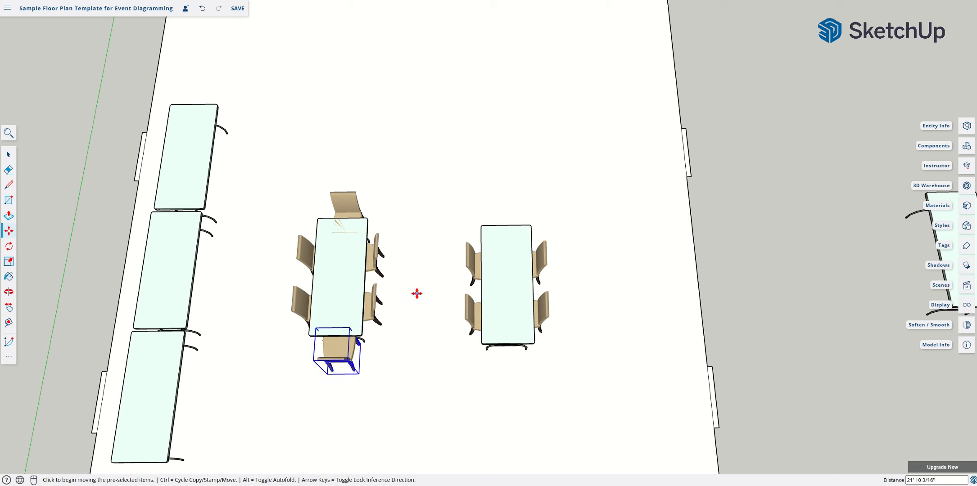
# Step: Move the end chair that cuts through the tabletop about 1' 2 13/16" so it stands on the floor just outside the table's short end
pyautogui.press('o')
pyautogui.moveTo(445, 260); pyautogui.dragTo(337, 89)
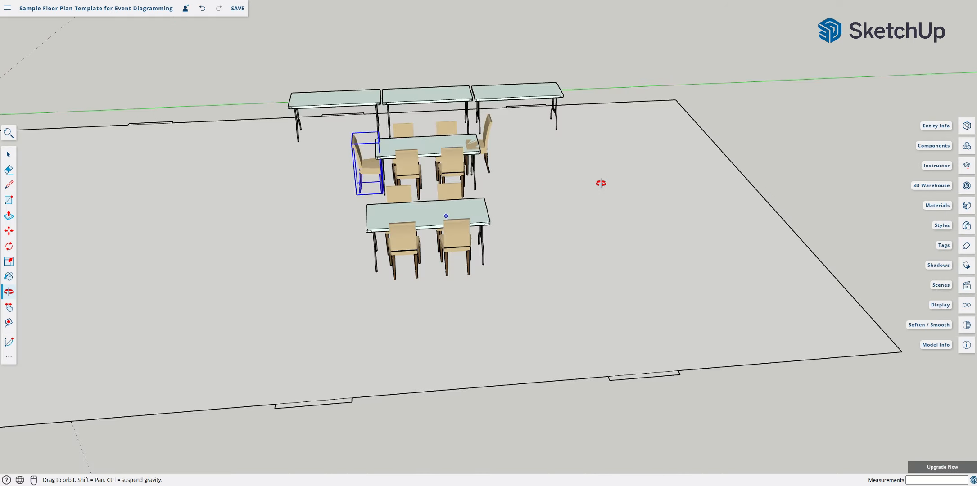
pyautogui.moveTo(602, 184); pyautogui.dragTo(521, 186)
pyautogui.scroll(5, 506, 194)
pyautogui.scroll(2, 434, 145)
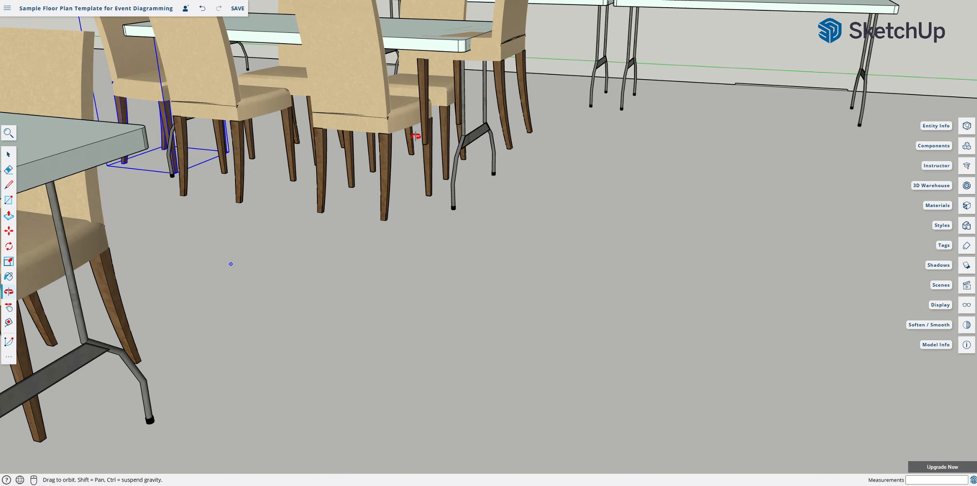
pyautogui.scroll(-5, 416, 136)
pyautogui.press('h')
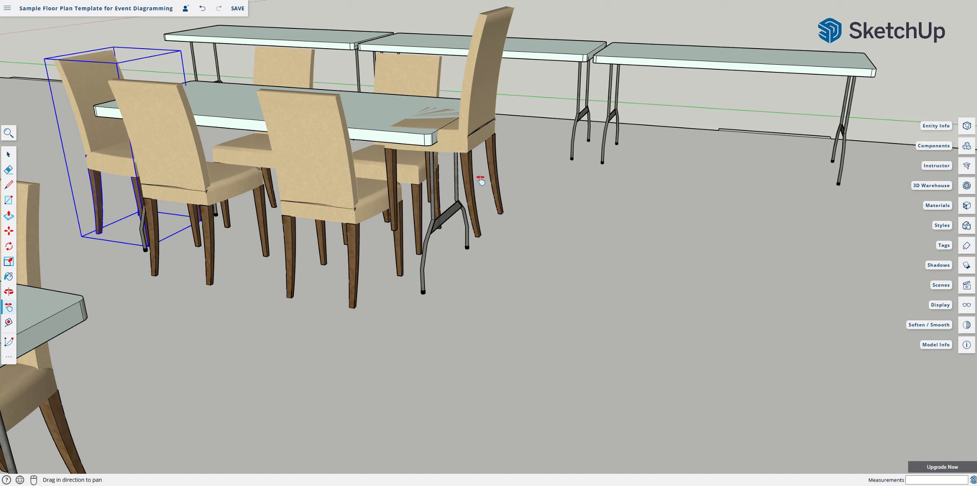
pyautogui.press('space')
pyautogui.click(470, 143)
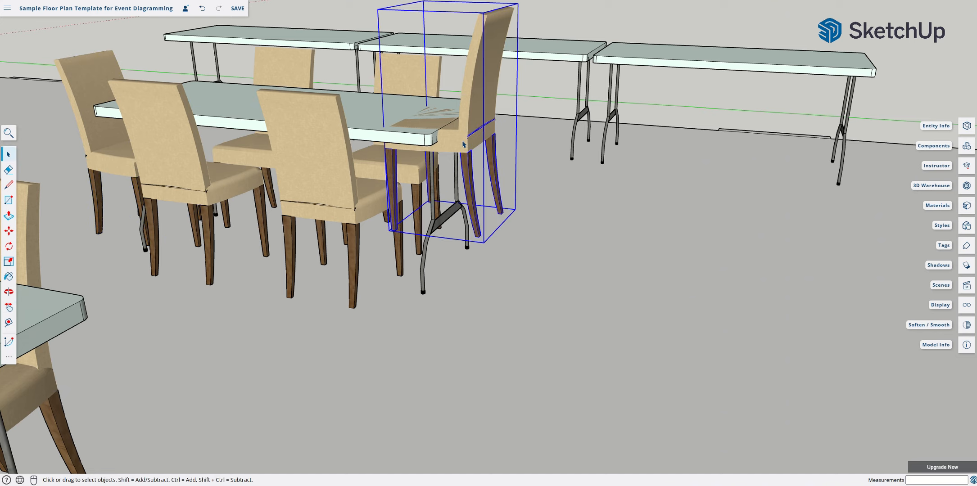
pyautogui.press('m')
pyautogui.click(486, 243)
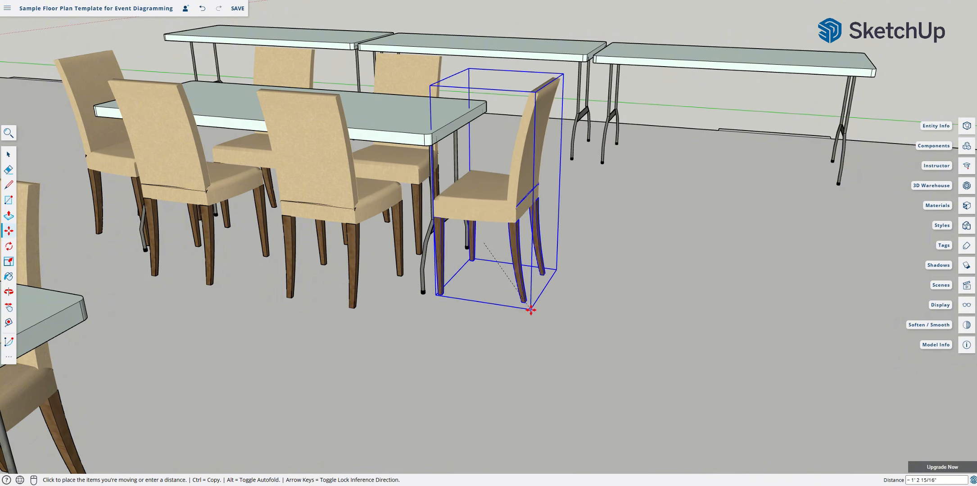
pyautogui.click(530, 306)
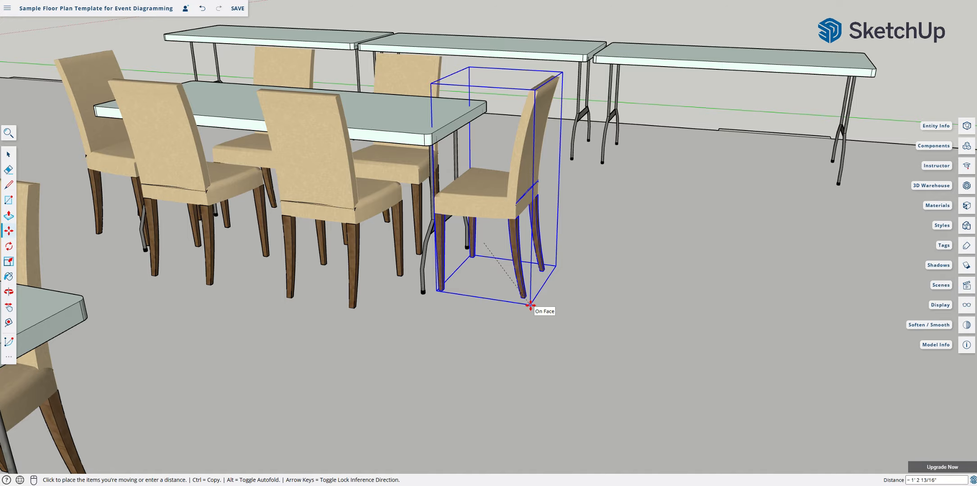
# Step: Make the copied four-chair table set and its two end chairs a component named "6ft table with all chairs"
pyautogui.press('o')
pyautogui.moveTo(539, 289); pyautogui.dragTo(552, 351)
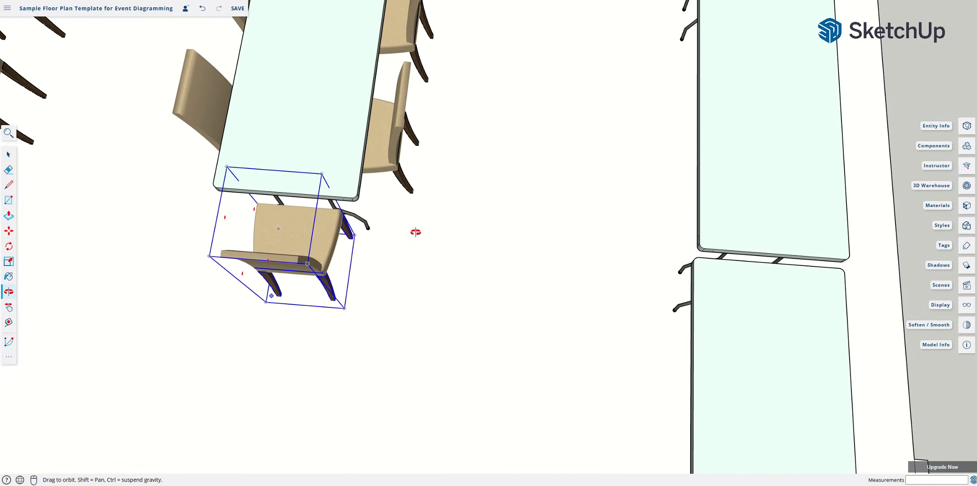
pyautogui.press('h')
pyautogui.moveTo(436, 231); pyautogui.dragTo(701, 331)
pyautogui.press('o')
pyautogui.scroll(-10, 487, 191)
pyautogui.scroll(2, 488, 198)
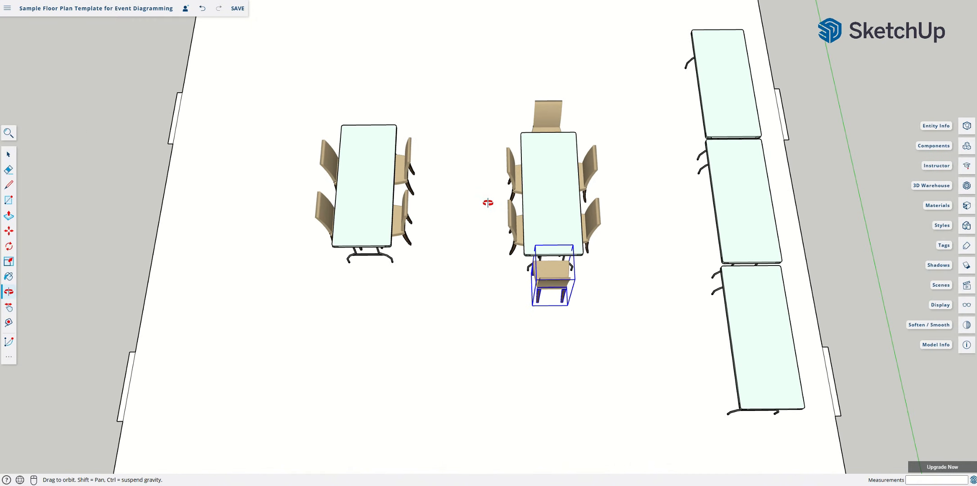
pyautogui.press('space')
pyautogui.moveTo(507, 80); pyautogui.dragTo(618, 319)
pyautogui.moveTo(492, 110); pyautogui.dragTo(616, 318)
pyautogui.rightClick(554, 209)
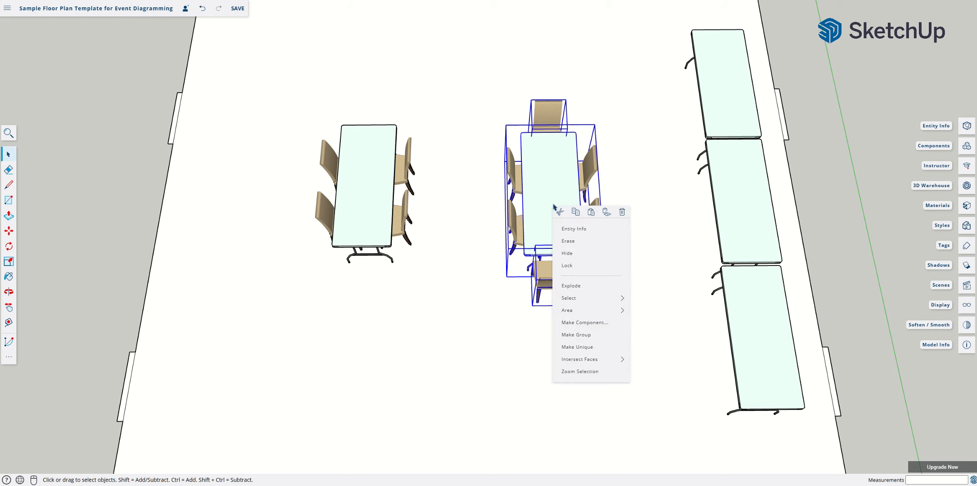
pyautogui.click(586, 323)
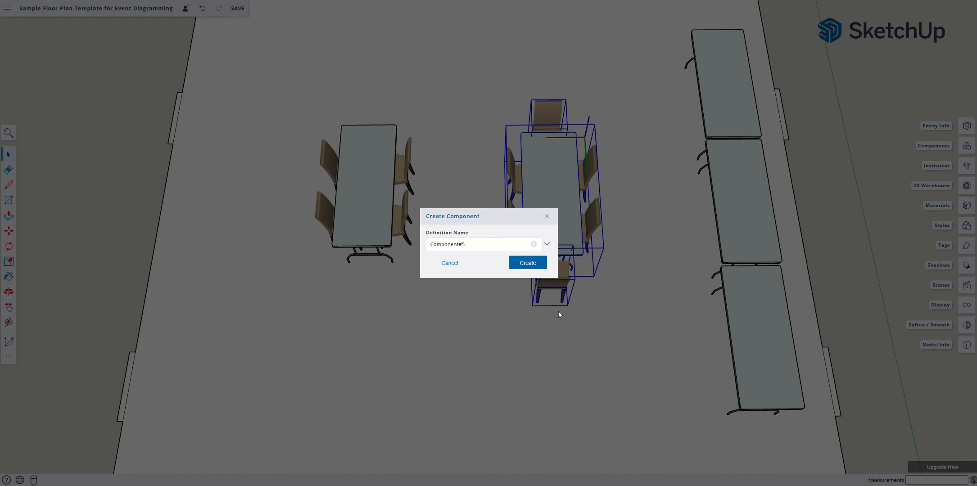
pyautogui.tripleClick(463, 244)
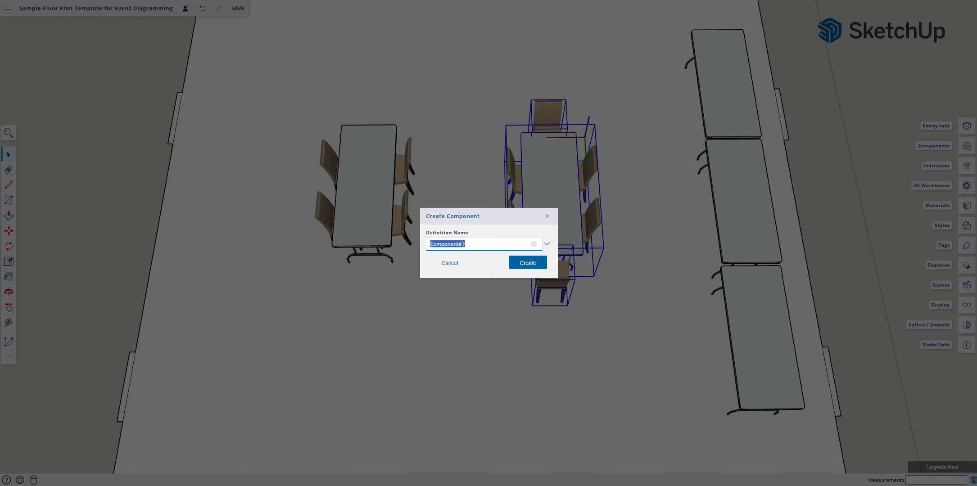
pyautogui.write('6ft table with all chairs')
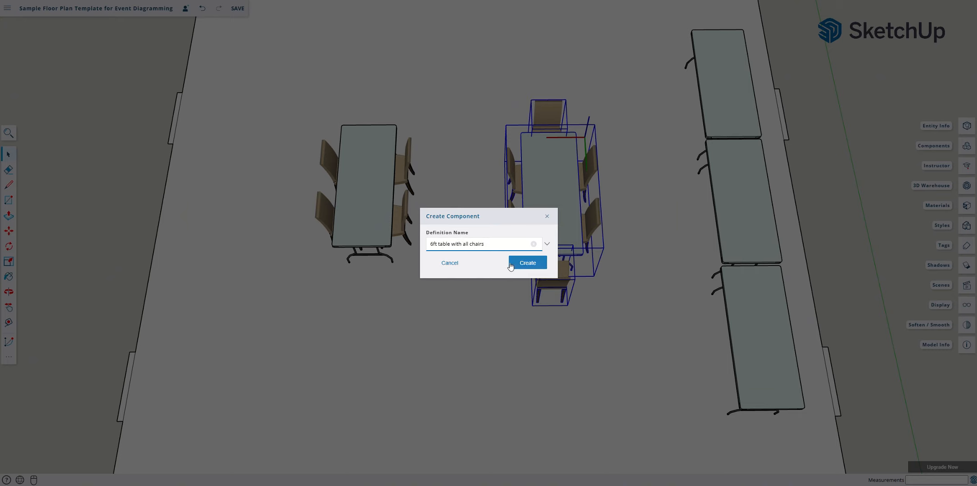
pyautogui.click(528, 265)
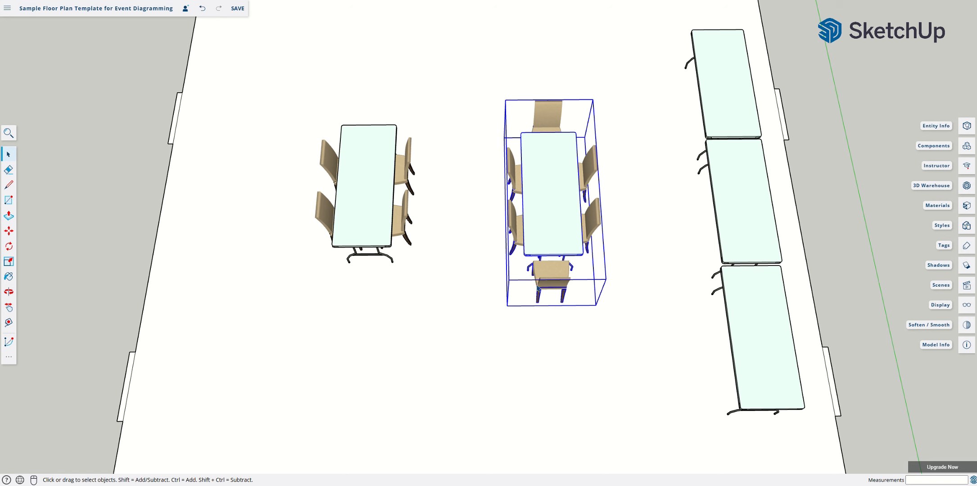
# Step: Check the component definitions of the four-chair table set and the six-chair table set in Entity Info
pyautogui.click(383, 219)
pyautogui.click(551, 220)
pyautogui.click(359, 203)
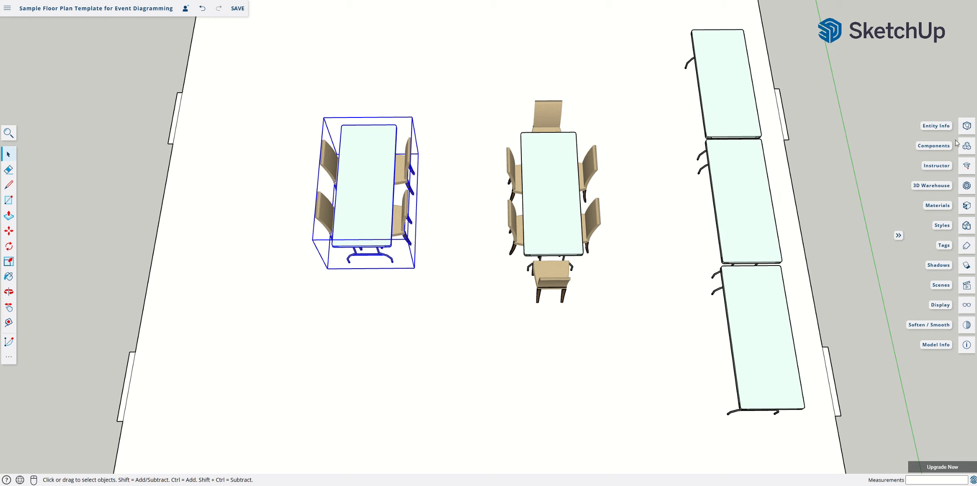
pyautogui.click(967, 127)
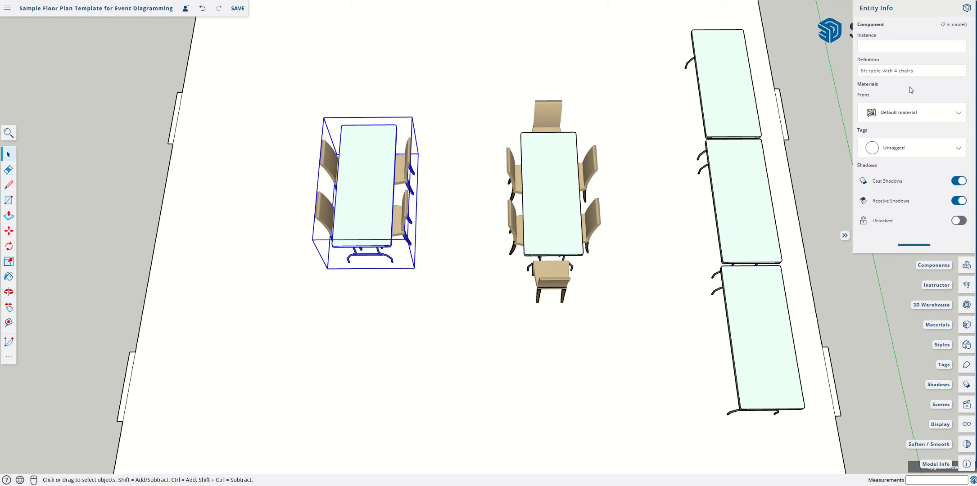
pyautogui.click(967, 9)
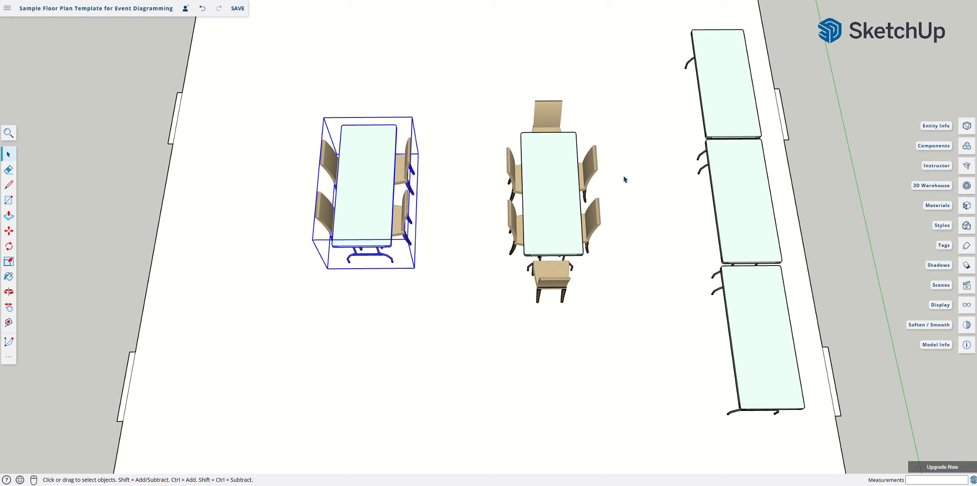
pyautogui.click(557, 189)
pyautogui.click(967, 127)
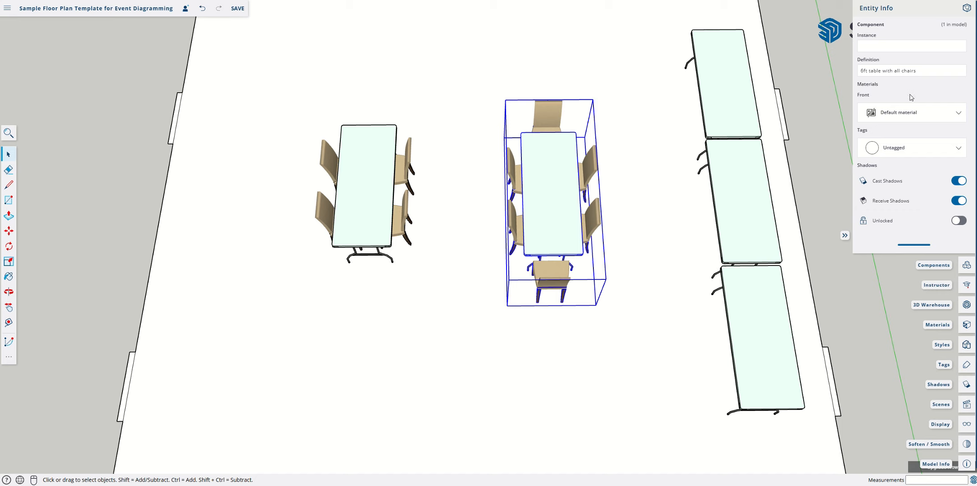
# Step: Check the component definitions of the three tables in the row, close Entity Info and clear the selection
pyautogui.click(742, 93)
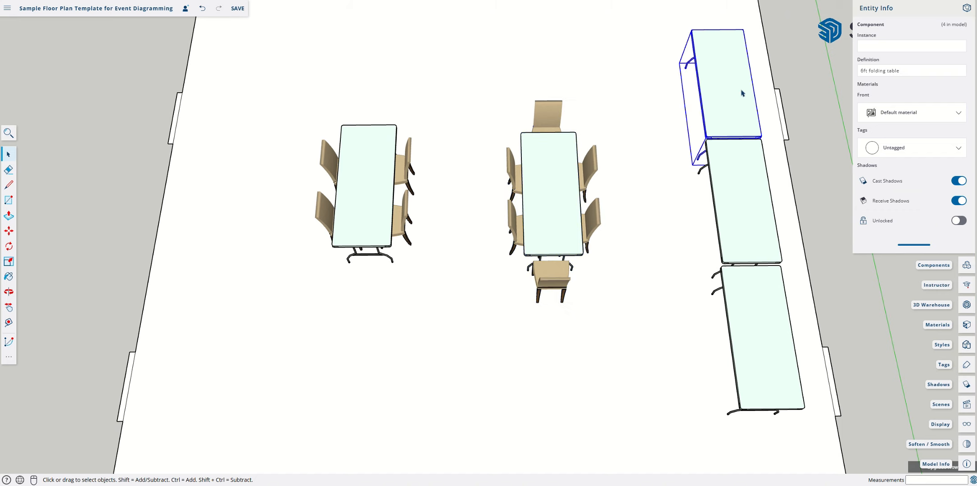
pyautogui.click(754, 191)
pyautogui.click(753, 327)
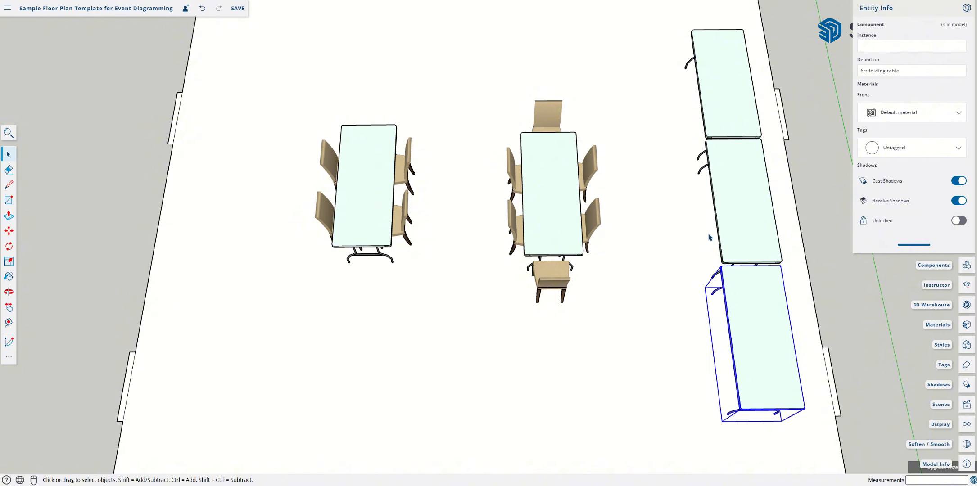
pyautogui.click(967, 8)
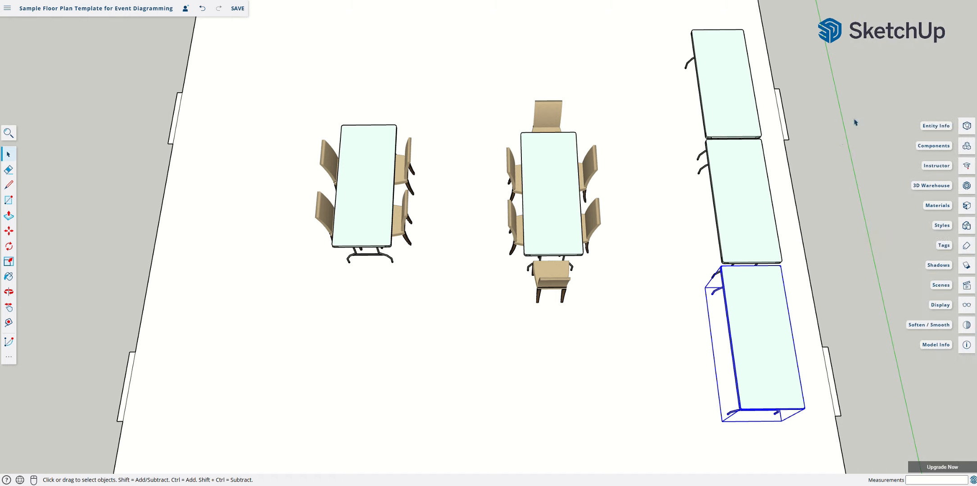
pyautogui.click(853, 120)
# Step: Save the model and purge all unused items
pyautogui.scroll(-5, 612, 198)
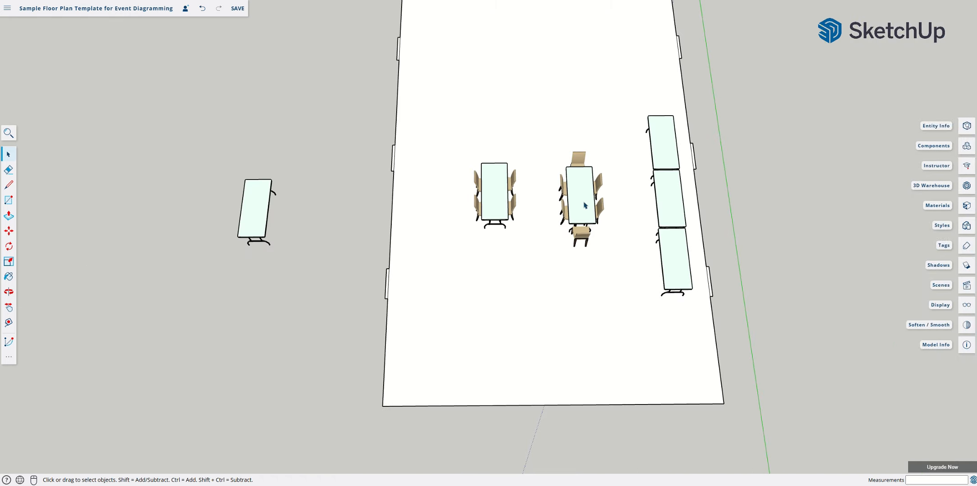
pyautogui.press('h')
pyautogui.moveTo(541, 191); pyautogui.dragTo(448, 252)
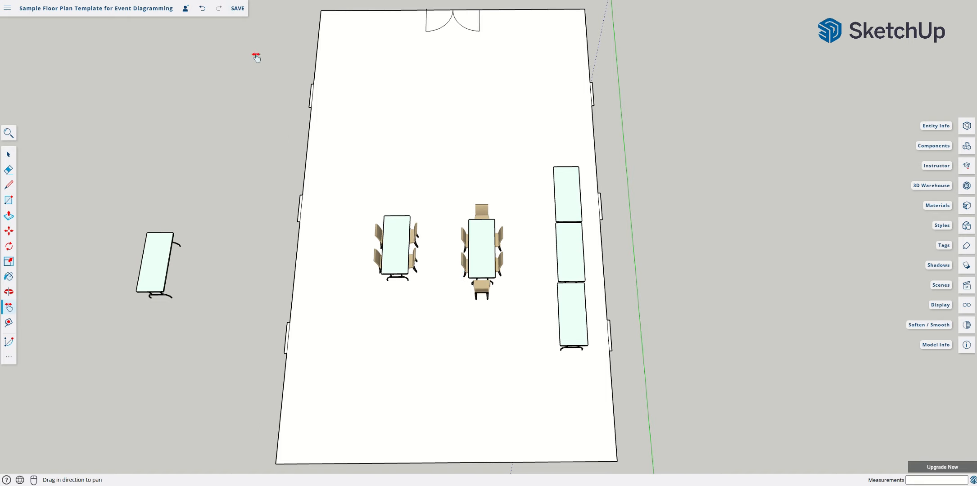
pyautogui.click(238, 8)
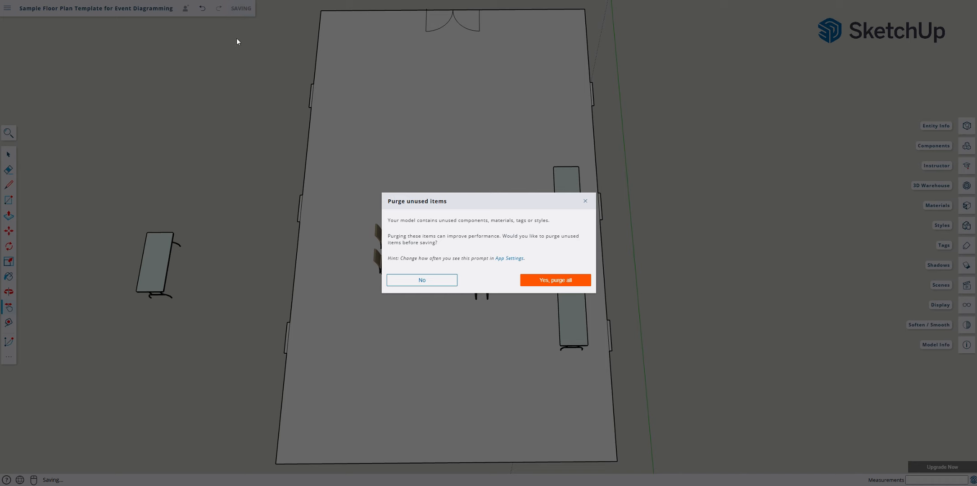
pyautogui.click(559, 281)
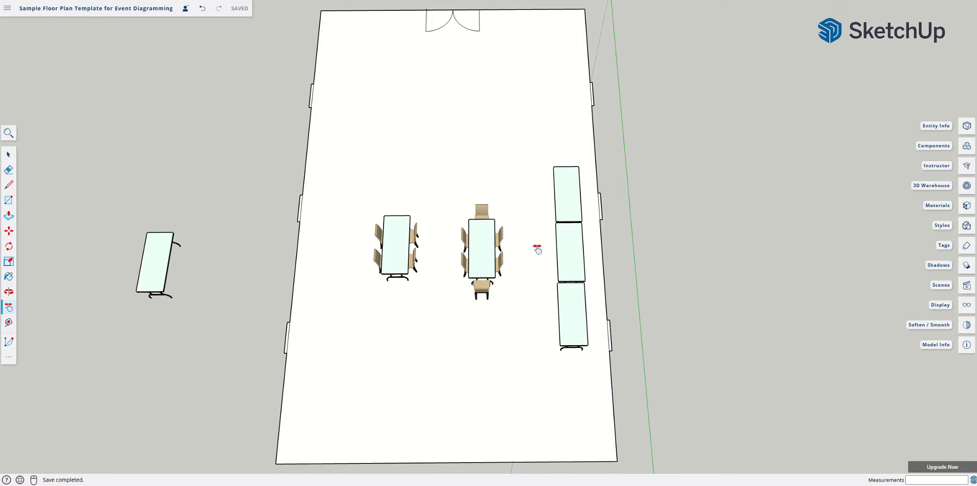
# Step: Examine the table row and both table-and-chair sets from eye level at the door side and from above
pyautogui.press('o')
pyautogui.moveTo(545, 251); pyautogui.dragTo(668, 146)
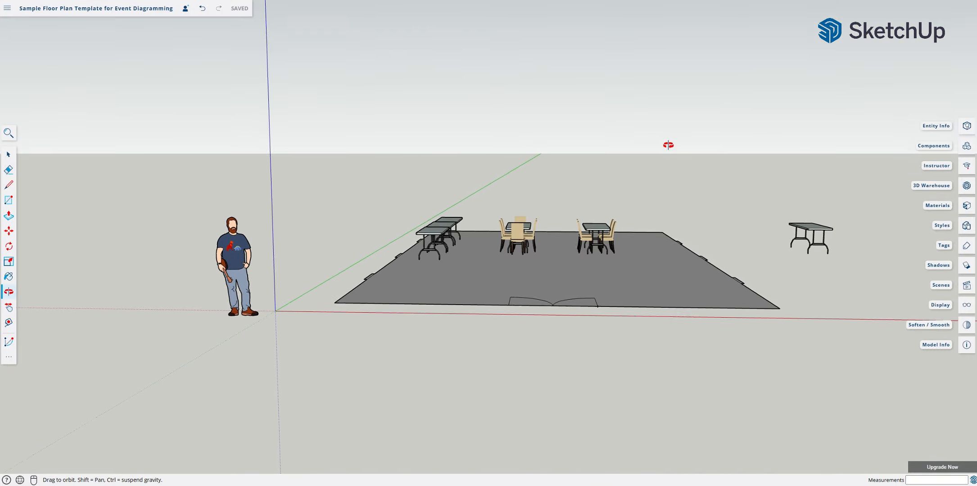
pyautogui.scroll(3, 548, 254)
pyautogui.scroll(2, 548, 254)
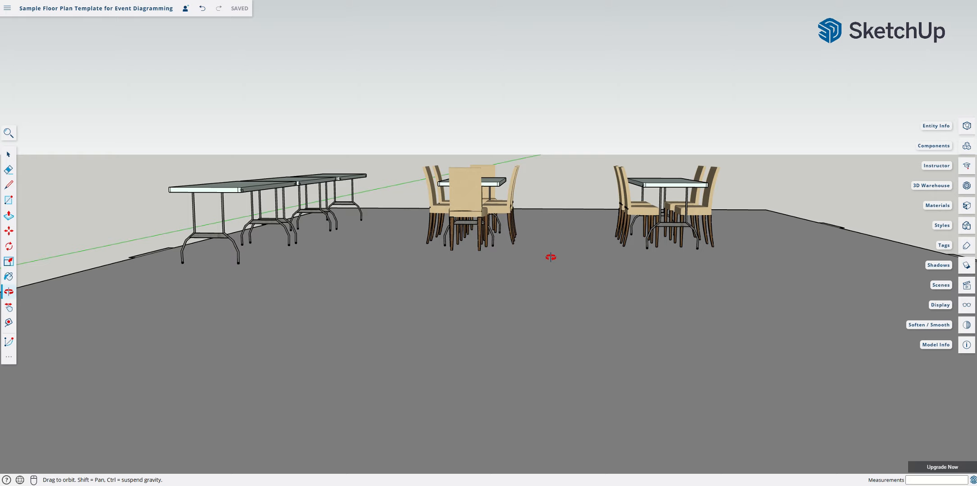
pyautogui.press('h')
pyautogui.moveTo(550, 257); pyautogui.dragTo(544, 295)
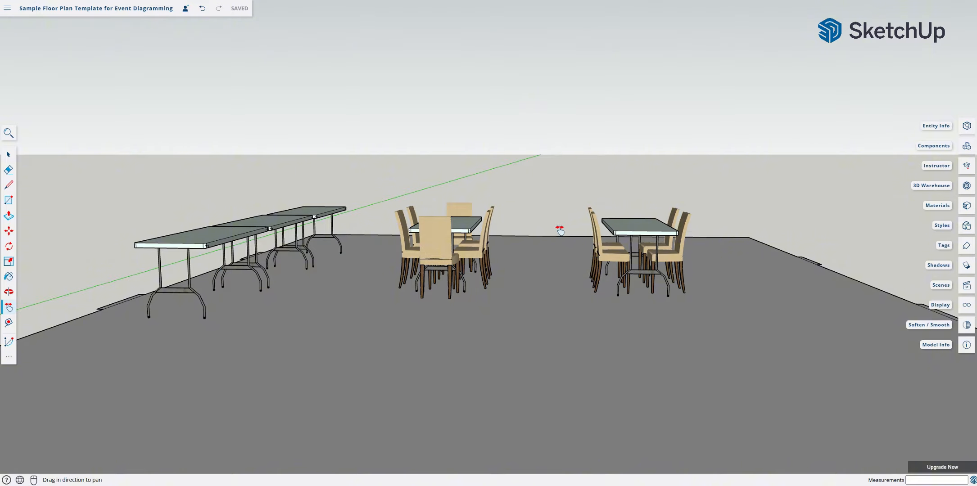
pyautogui.scroll(-2, 502, 284)
pyautogui.scroll(3, 503, 281)
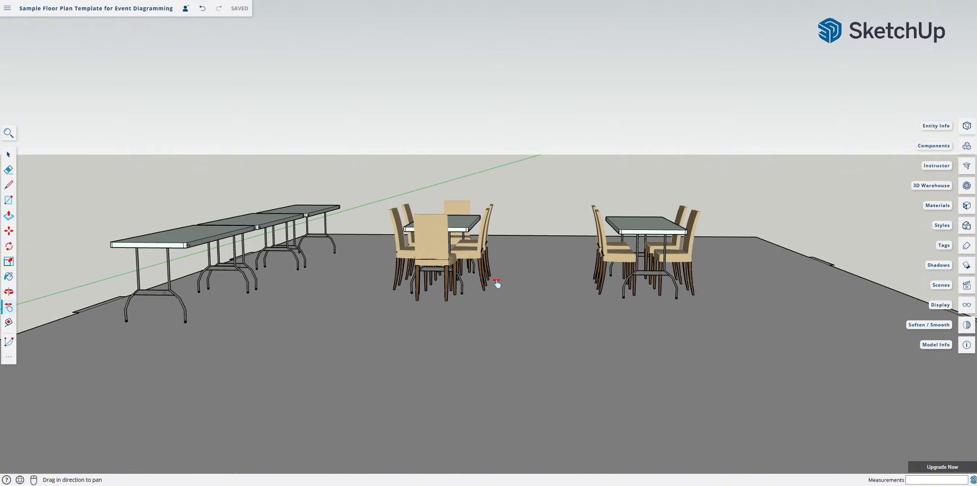
pyautogui.press('o')
pyautogui.moveTo(487, 283); pyautogui.dragTo(557, 392)
pyautogui.press('h')
pyautogui.moveTo(443, 349); pyautogui.dragTo(445, 288)
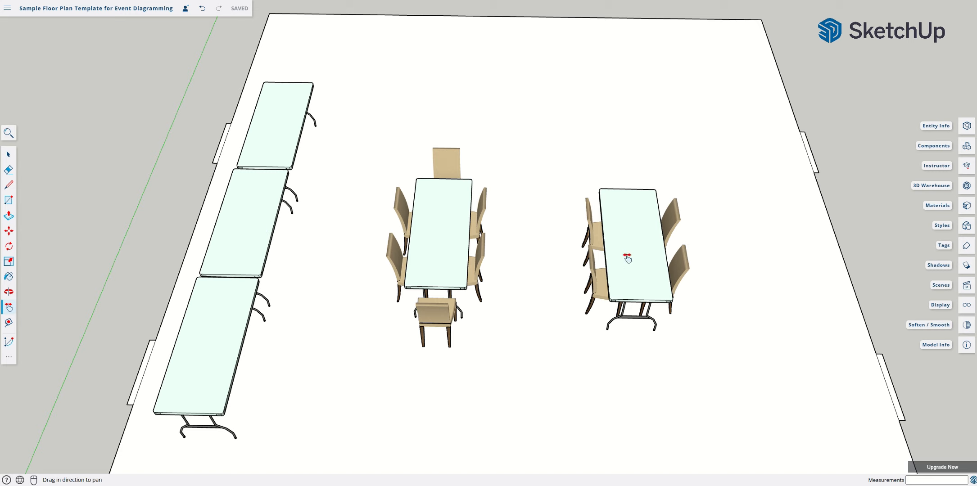
# Step: Move the four-chair table set about 10' 11 1/8" towards the room's far end, away from the double doors
pyautogui.press('space')
pyautogui.click(250, 221)
pyautogui.click(428, 240)
pyautogui.click(635, 259)
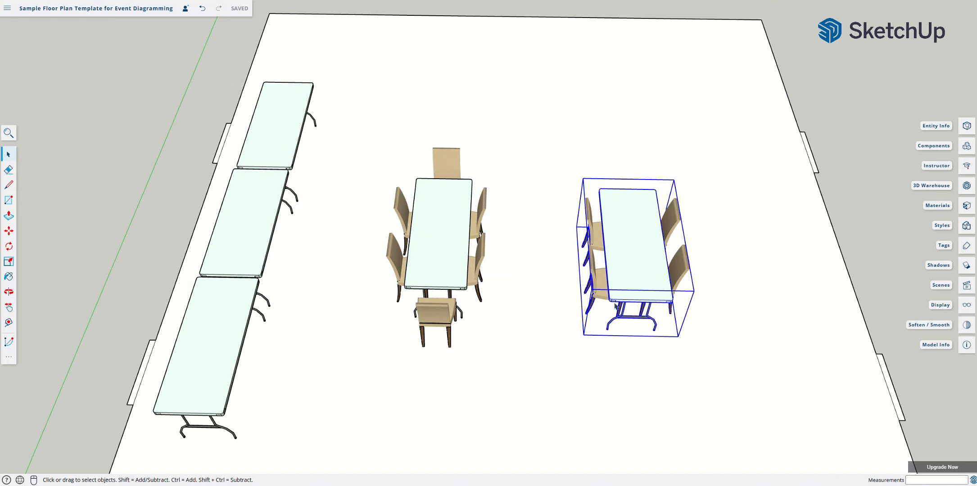
pyautogui.press('m')
pyautogui.click(584, 336)
pyautogui.click(645, 164)
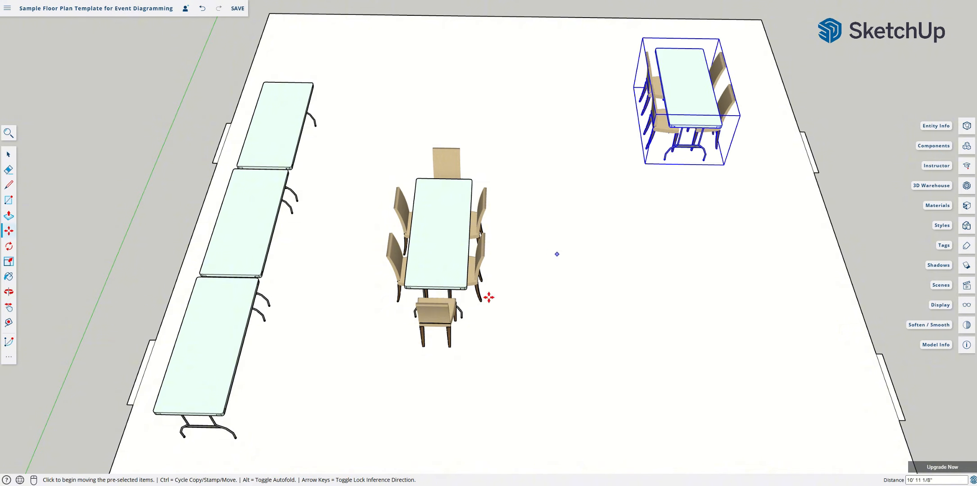
# Step: Move the six-chair table set about 4' towards the room's far end, leaving its orientation unchanged
pyautogui.press('space')
pyautogui.click(453, 293)
pyautogui.press('m')
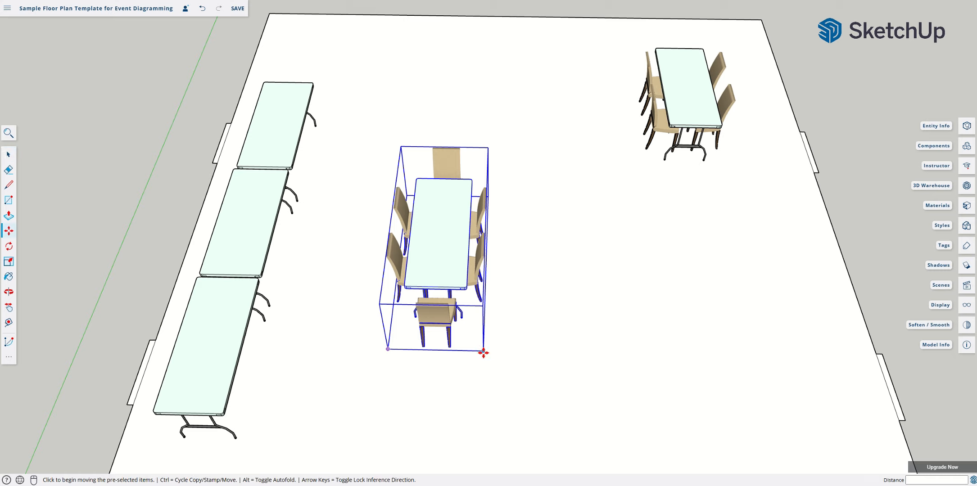
pyautogui.click(483, 350)
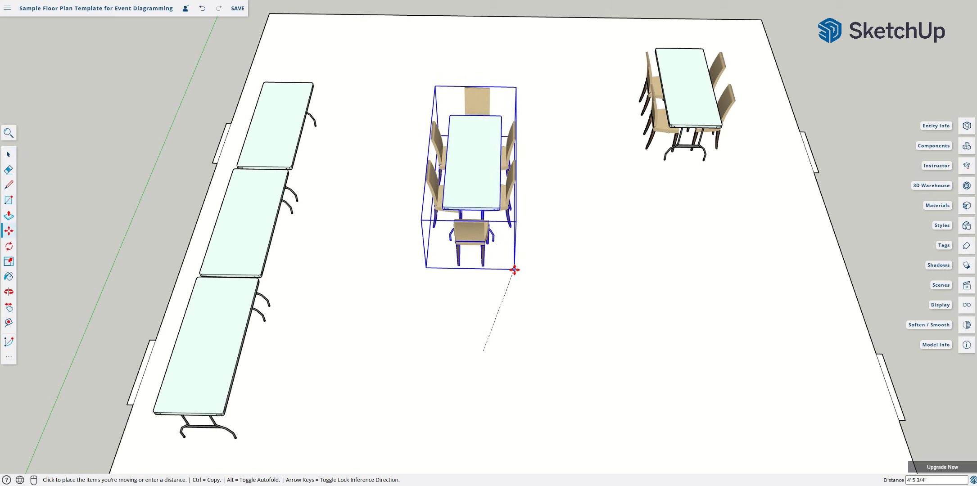
pyautogui.click(509, 275)
# Step: Rotate the six-chair table set 90° on the floor and move it about 10' towards the room's far edge
pyautogui.press('q')
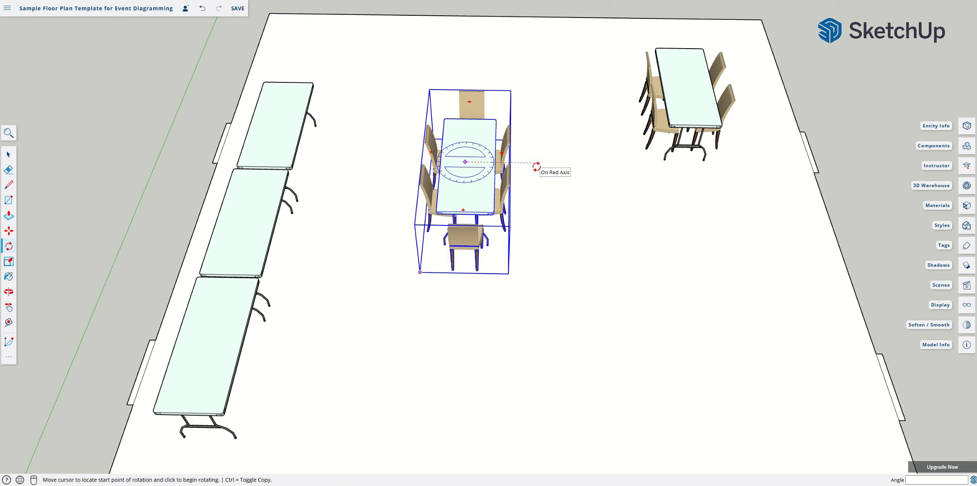
pyautogui.click(534, 167)
pyautogui.click(464, 226)
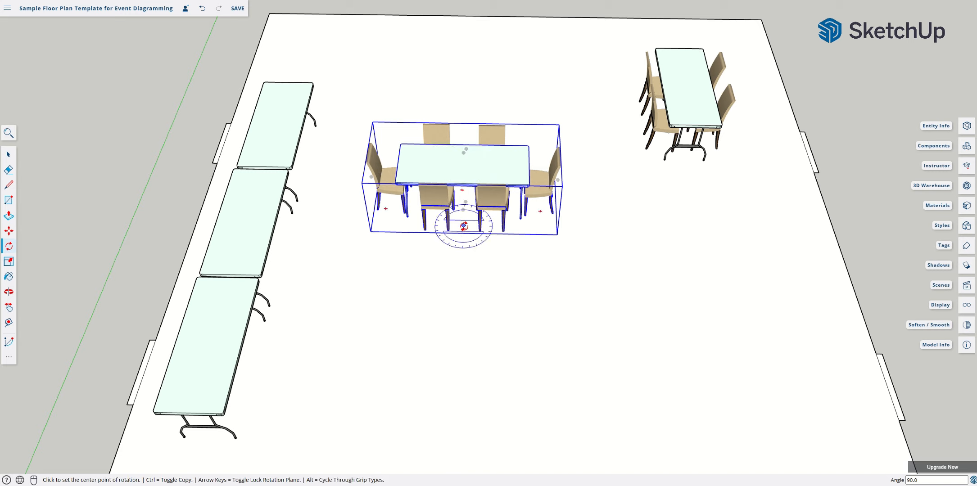
pyautogui.press('m')
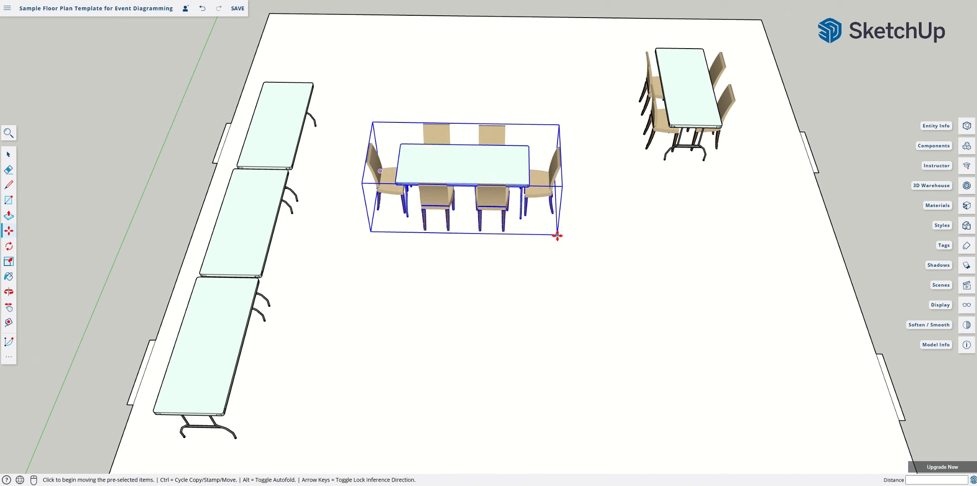
pyautogui.click(557, 234)
pyautogui.click(546, 94)
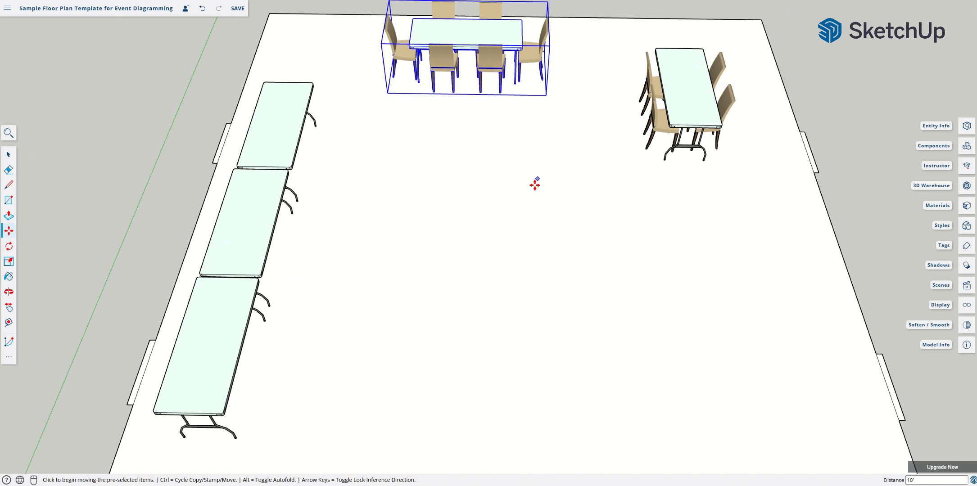
# Step: Move the four-chair table set out of the room, past the wall nearest to it
pyautogui.press('h')
pyautogui.moveTo(518, 218); pyautogui.dragTo(493, 369)
pyautogui.press('o')
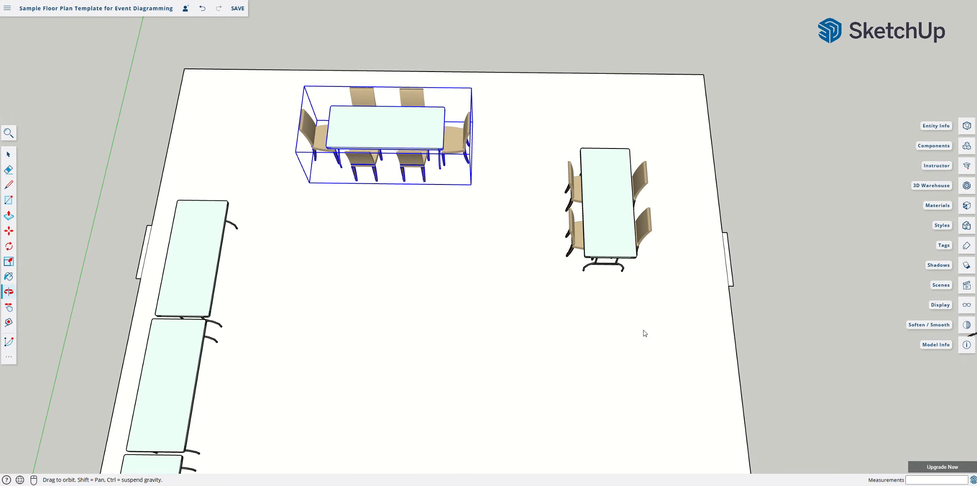
pyautogui.press('space')
pyautogui.click(606, 276)
pyautogui.scroll(-2, 454, 262)
pyautogui.scroll(3, 454, 263)
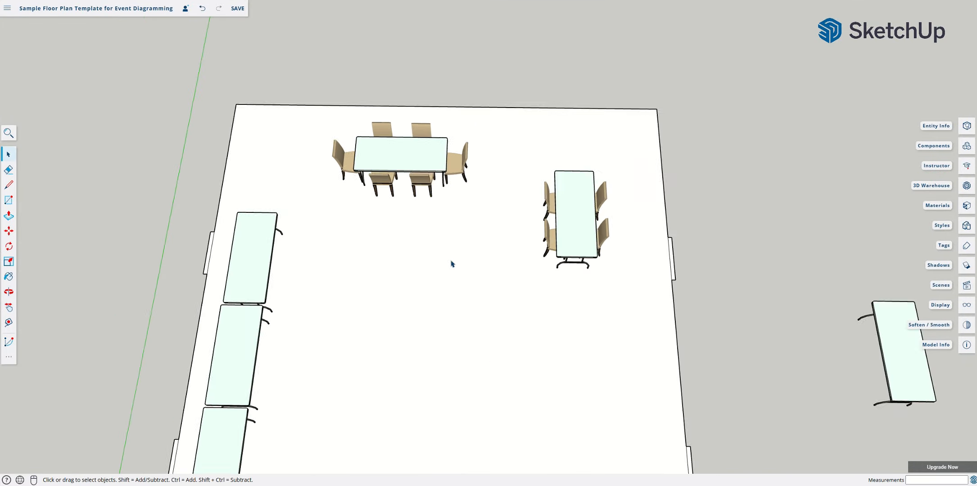
pyautogui.click(619, 208)
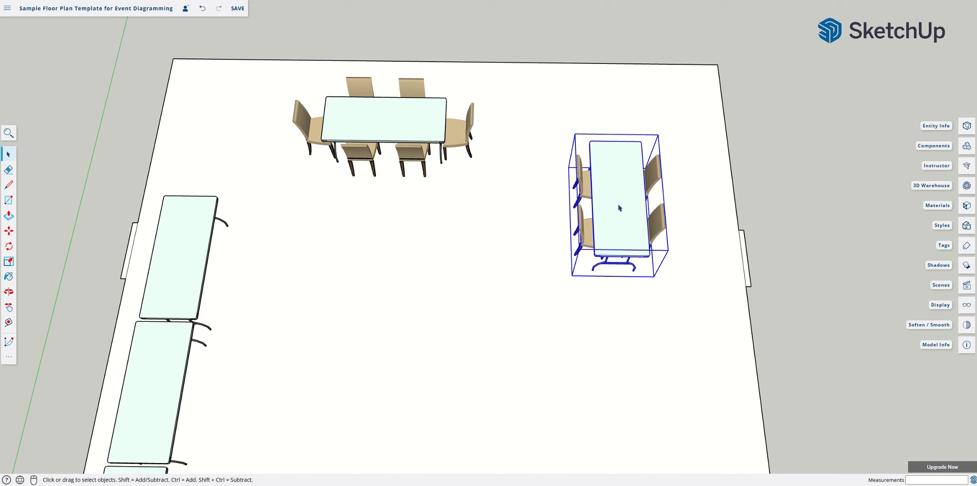
pyautogui.press('m')
pyautogui.click(654, 277)
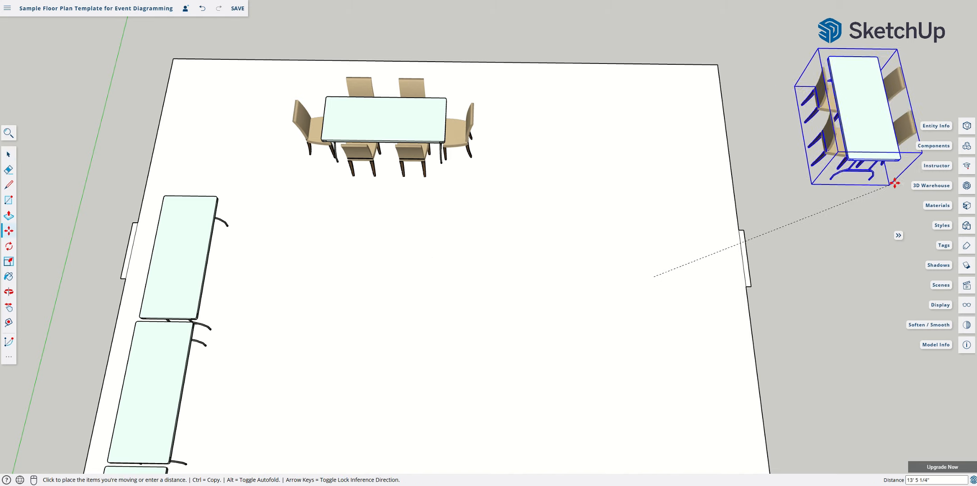
pyautogui.click(893, 187)
# Step: Move the four-chair table set another 7' 9 1/2" or so away from the room
pyautogui.press('h')
pyautogui.moveTo(858, 197); pyautogui.dragTo(487, 337)
pyautogui.press('m')
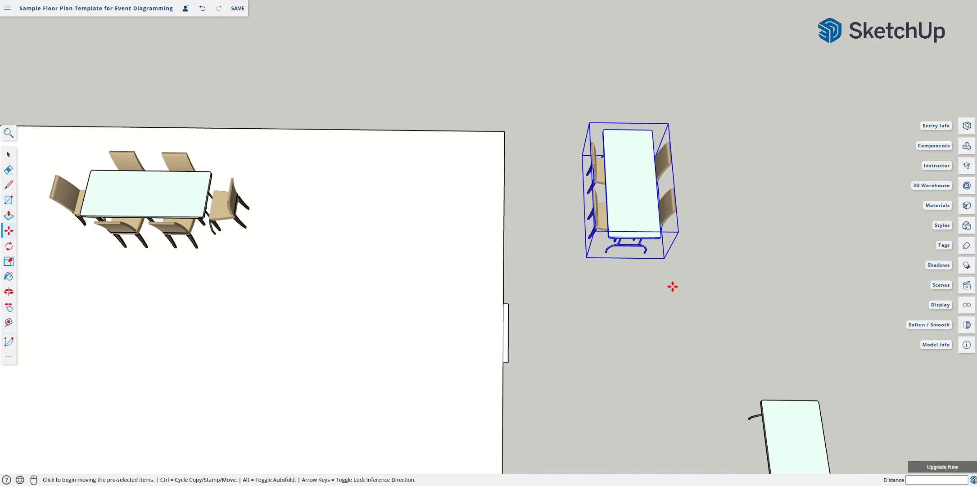
pyautogui.click(672, 257)
pyautogui.click(810, 256)
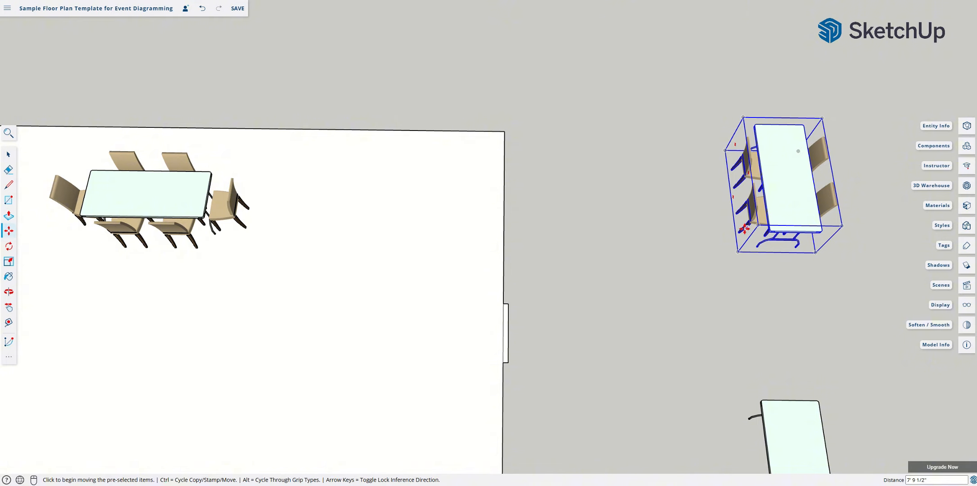
# Step: Paste several copies of the four-chair table set exactly on top of the original, snapping to its origin corner
pyautogui.press('space')
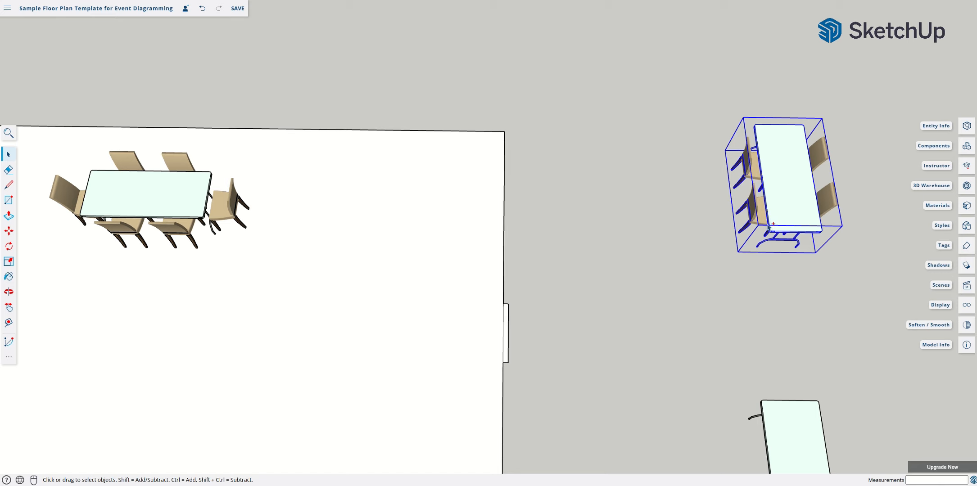
pyautogui.hotkey('ctrl', 'v')
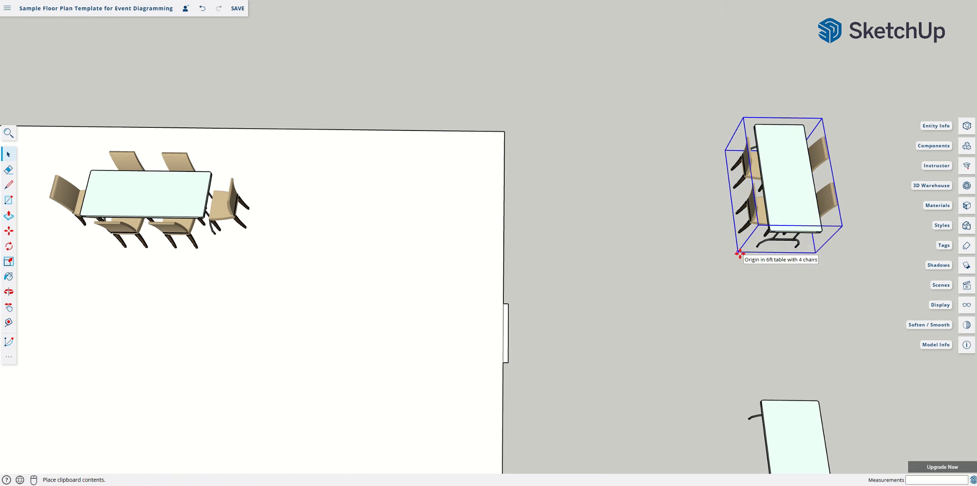
pyautogui.click(740, 253)
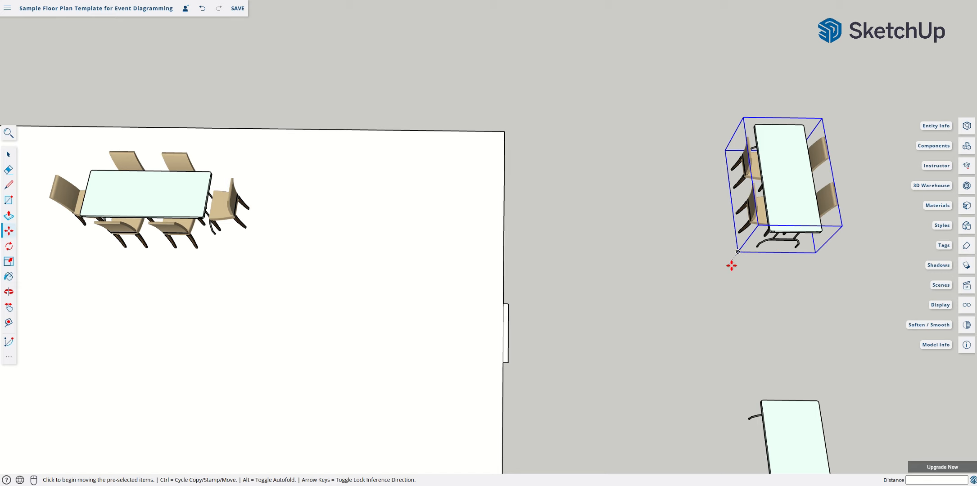
pyautogui.hotkey('ctrl', 'v')
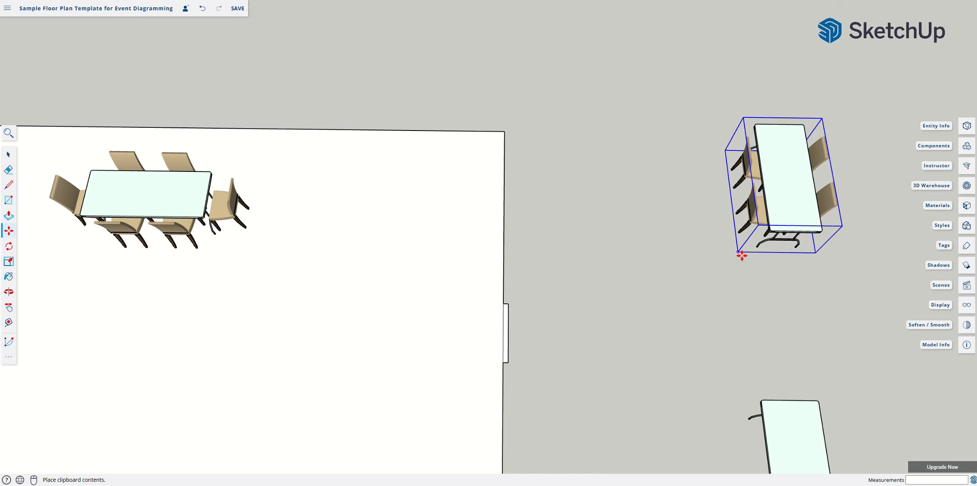
pyautogui.click(742, 256)
pyautogui.hotkey('ctrl', 'v')
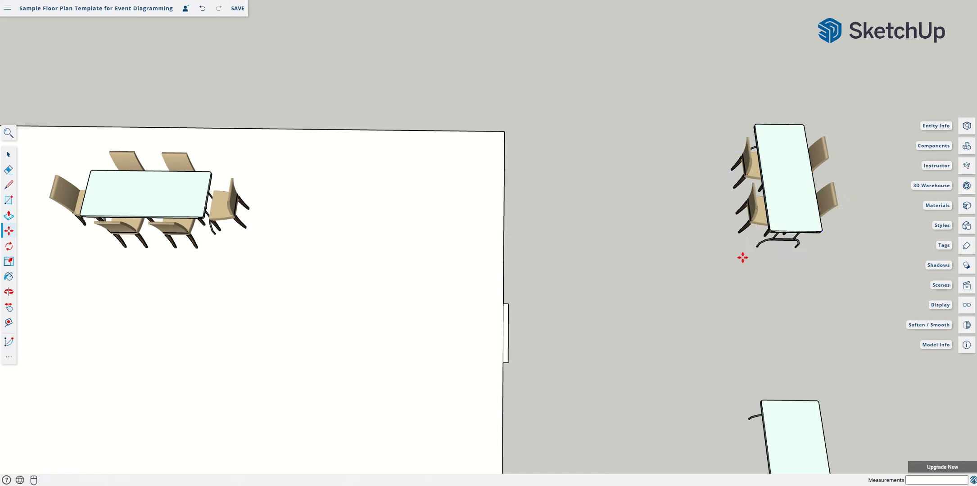
pyautogui.click(743, 256)
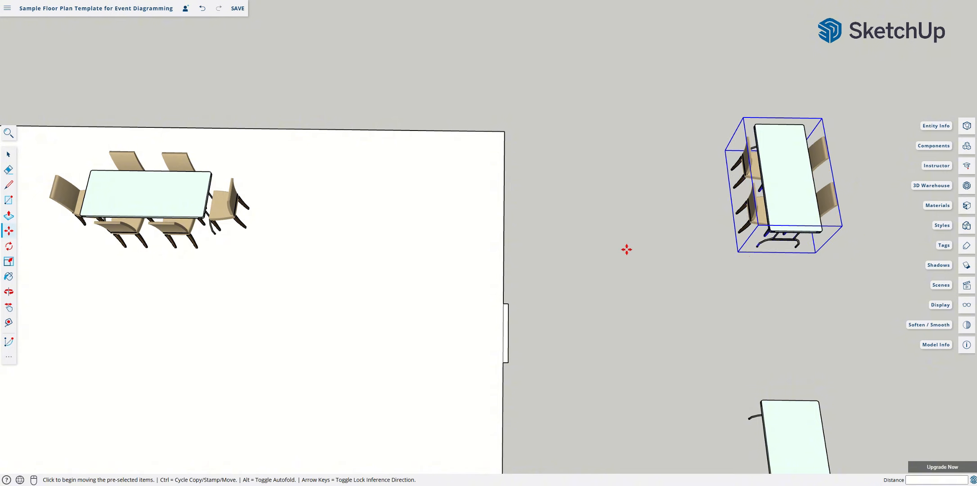
# Step: Check the definitions and instance counts of the four-chair set, six-chair set and loose folding table in Entity Info
pyautogui.press('space')
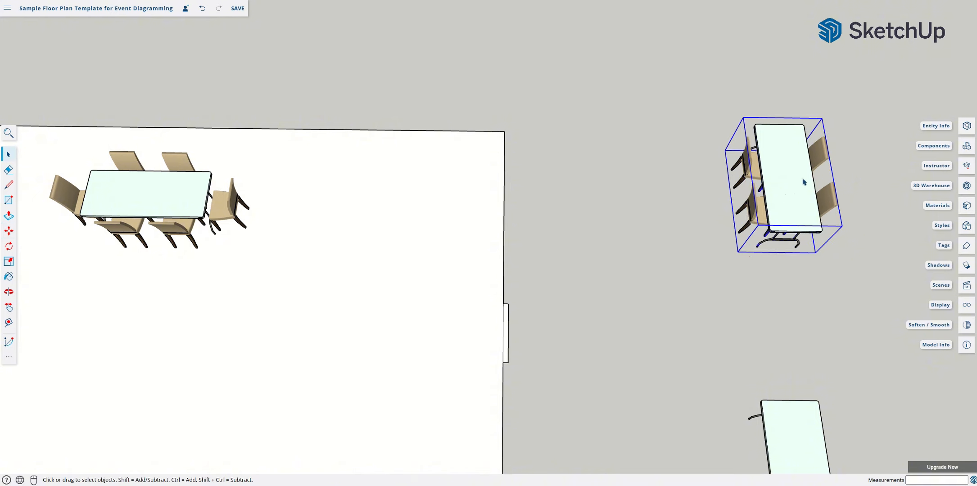
pyautogui.click(936, 126)
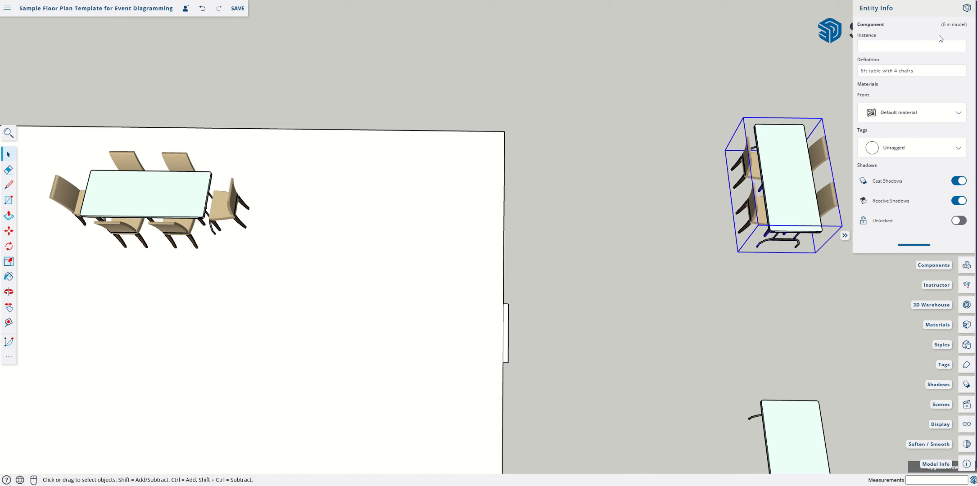
pyautogui.click(628, 280)
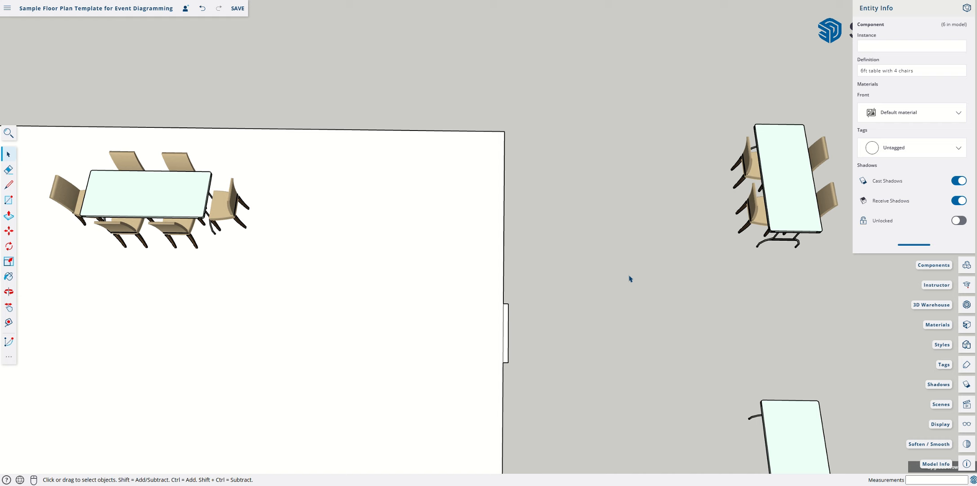
pyautogui.click(126, 201)
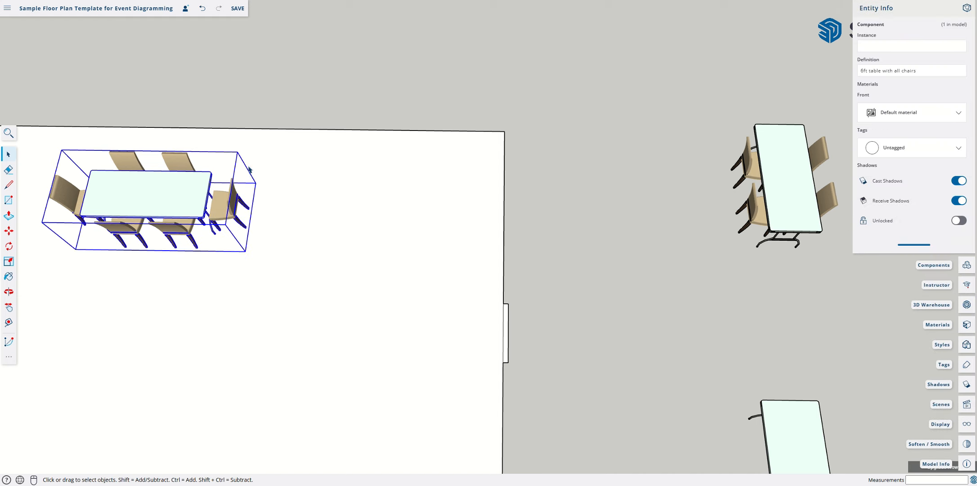
pyautogui.click(794, 432)
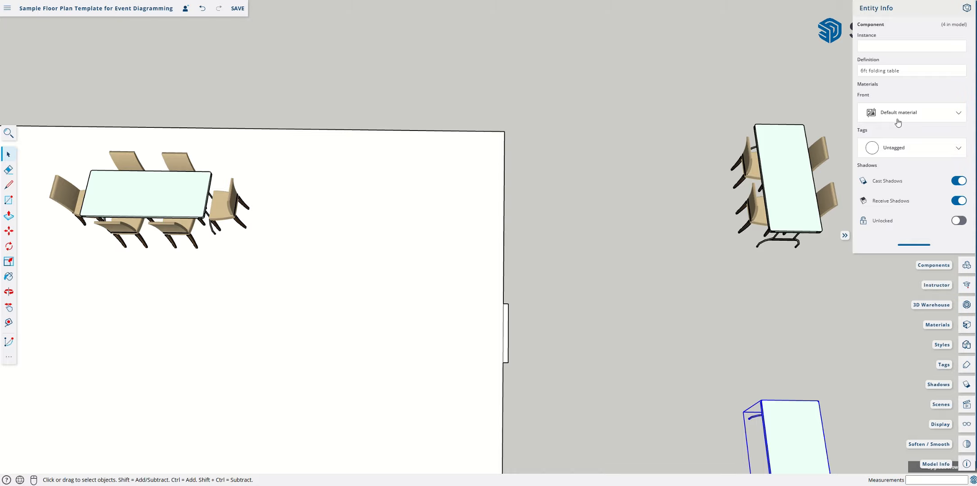
# Step: Clear the selection and move one four-chair set off the stack, about 9' 1/2" towards the room's far corner
pyautogui.scroll(-2, 637, 254)
pyautogui.scroll(-2, 626, 261)
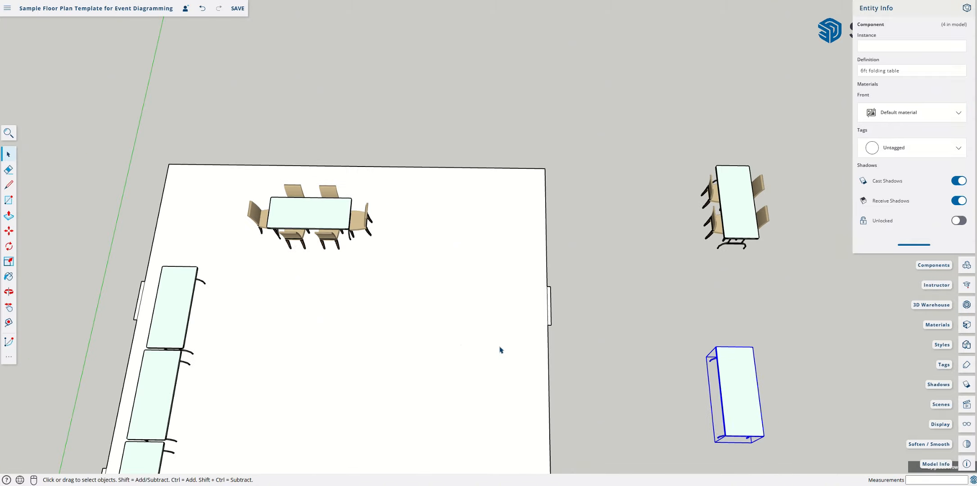
pyautogui.press('h')
pyautogui.moveTo(443, 371); pyautogui.dragTo(346, 342)
pyautogui.press('space')
pyautogui.click(500, 265)
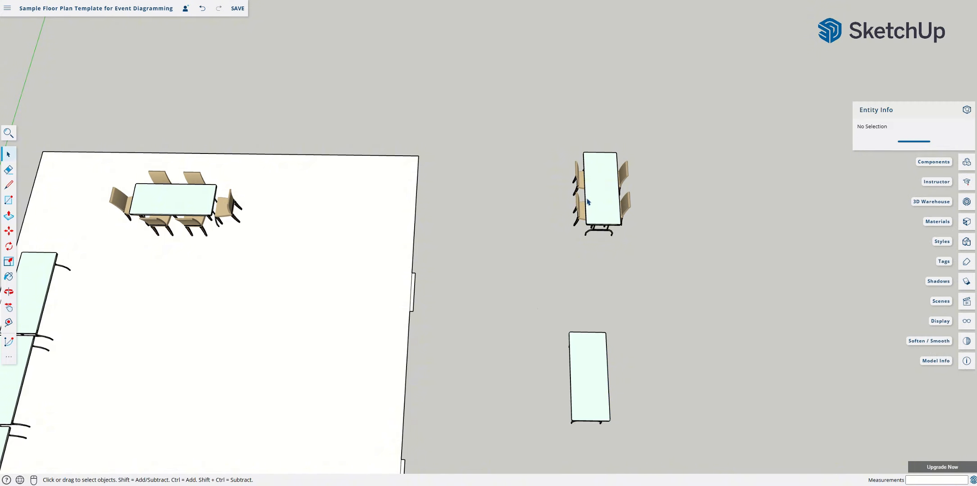
pyautogui.scroll(2, 589, 202)
pyautogui.press('m')
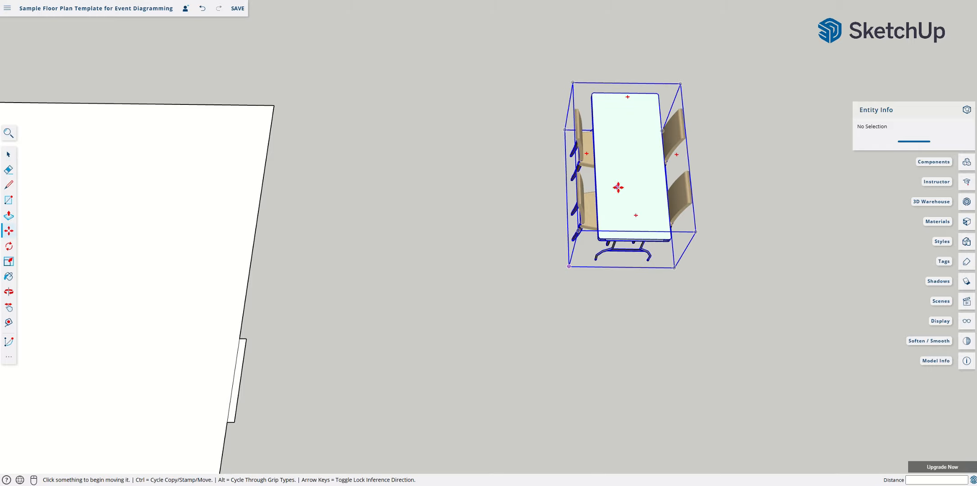
pyautogui.click(584, 174)
pyautogui.press('ctrl')
pyautogui.click(389, 106)
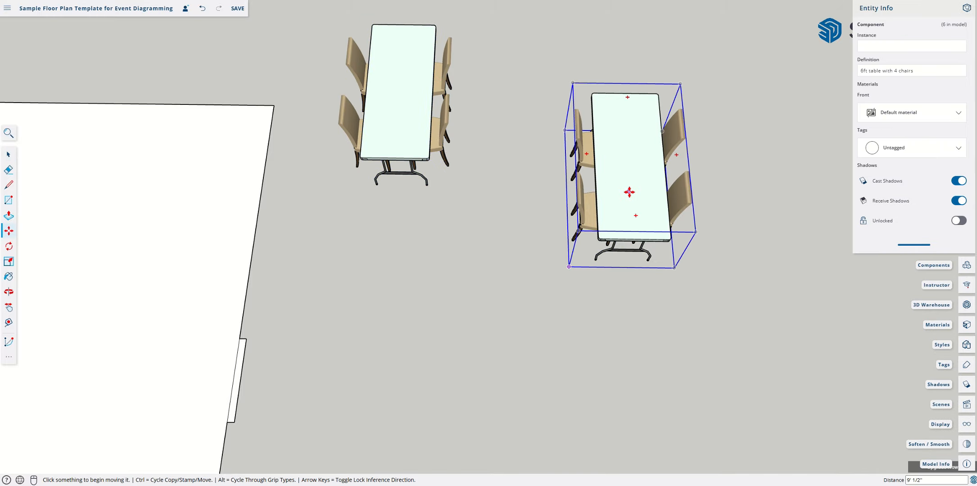
# Step: Spread three more four-chair sets off the stack: one beside the room, one farther back and one near the loose folding table
pyautogui.click(630, 191)
pyautogui.click(364, 285)
pyautogui.click(649, 206)
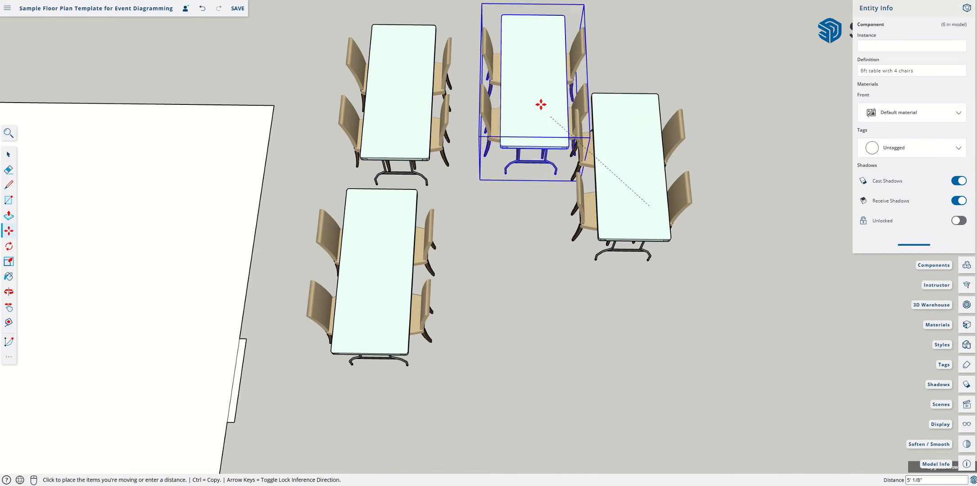
pyautogui.click(537, 25)
pyautogui.click(626, 176)
pyautogui.click(517, 375)
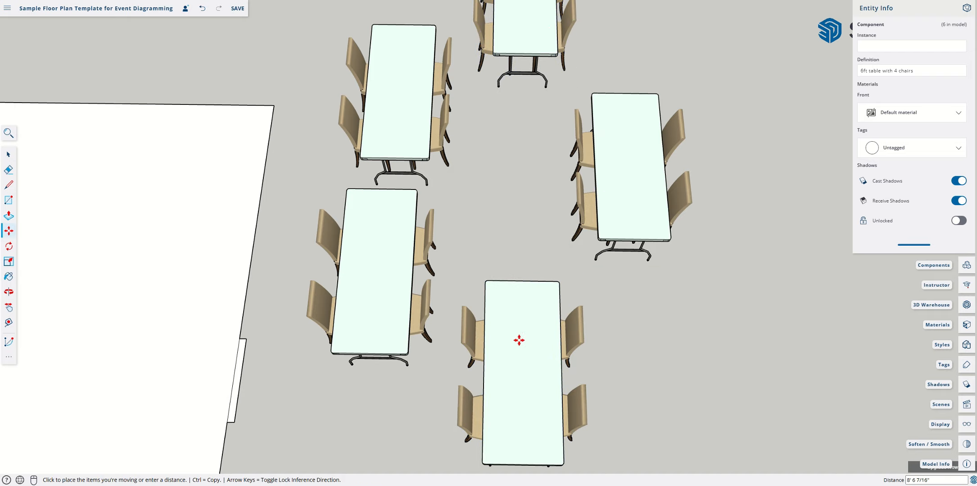
pyautogui.click(621, 185)
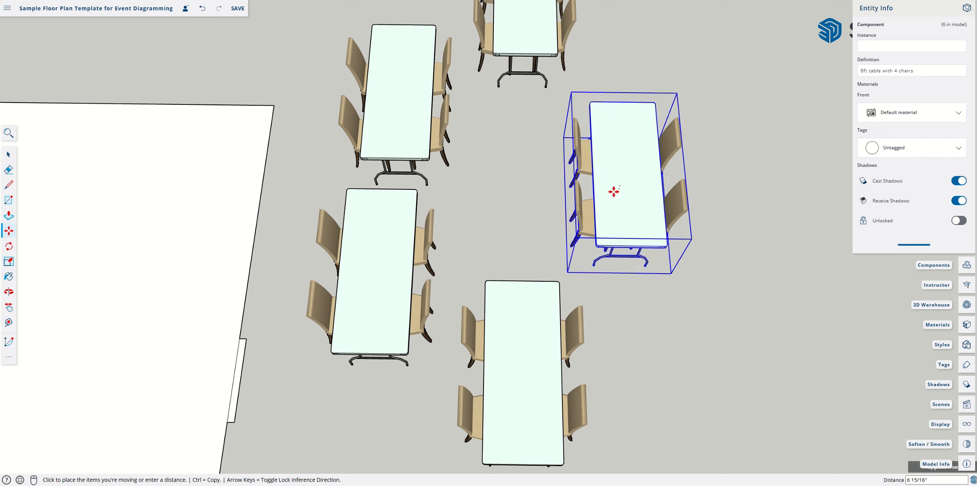
pyautogui.click(618, 198)
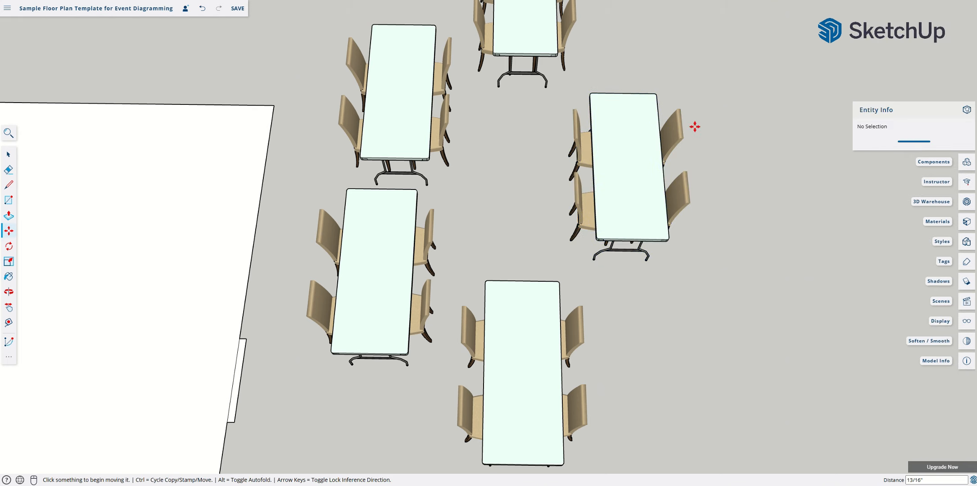
# Step: Move the four-chair set left at the stack's location about 5' 13/16" farther from the room
pyautogui.scroll(-2, 590, 155)
pyautogui.scroll(-2, 590, 156)
pyautogui.click(590, 155)
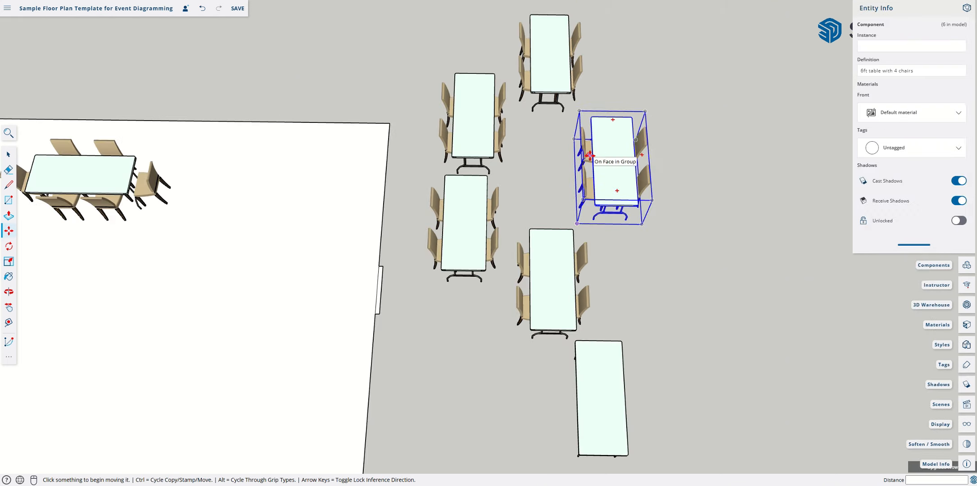
pyautogui.click(546, 74)
pyautogui.press('space')
pyautogui.click(612, 160)
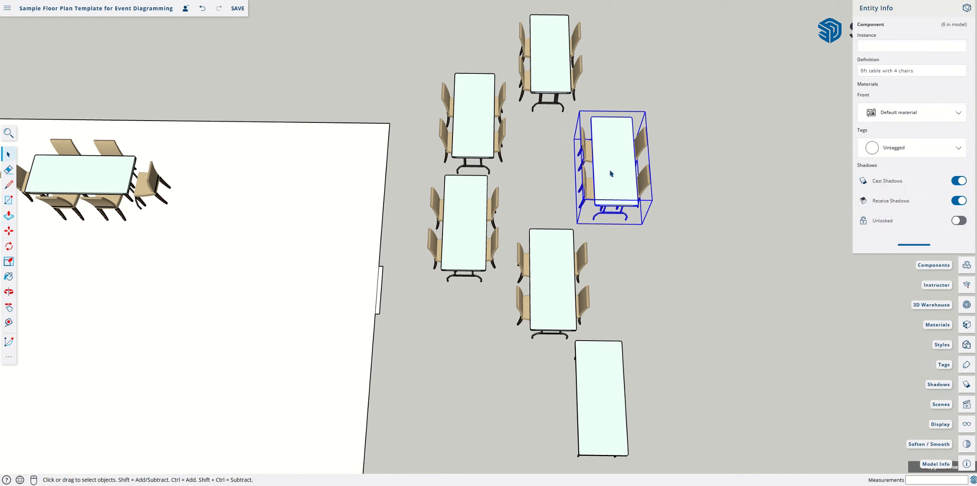
pyautogui.press('m')
pyautogui.click(598, 169)
pyautogui.click(679, 160)
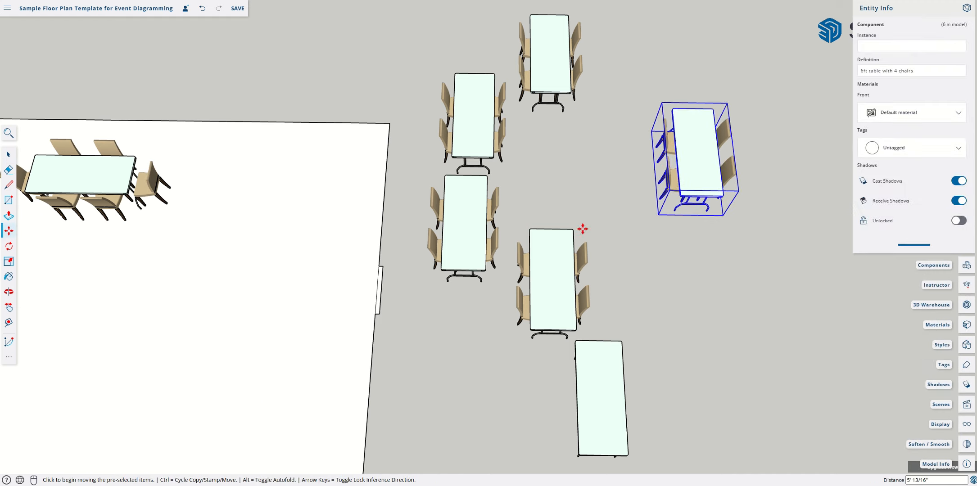
# Step: Move the four-chair set nearest the loose table slightly farther from the room, and the set beside the room about 2' 13/16" outward
pyautogui.press('space')
pyautogui.click(556, 273)
pyautogui.press('m')
pyautogui.click(555, 273)
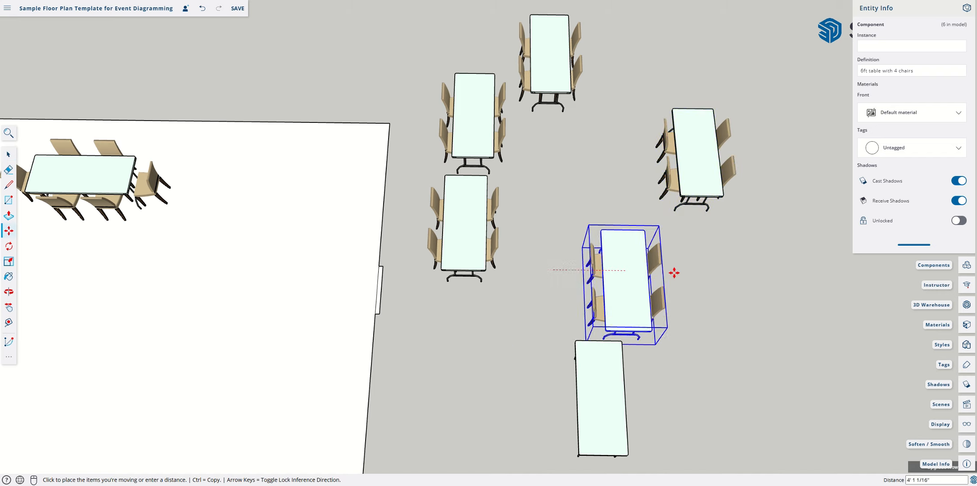
pyautogui.click(588, 261)
pyautogui.press('space')
pyautogui.click(462, 229)
pyautogui.press('m')
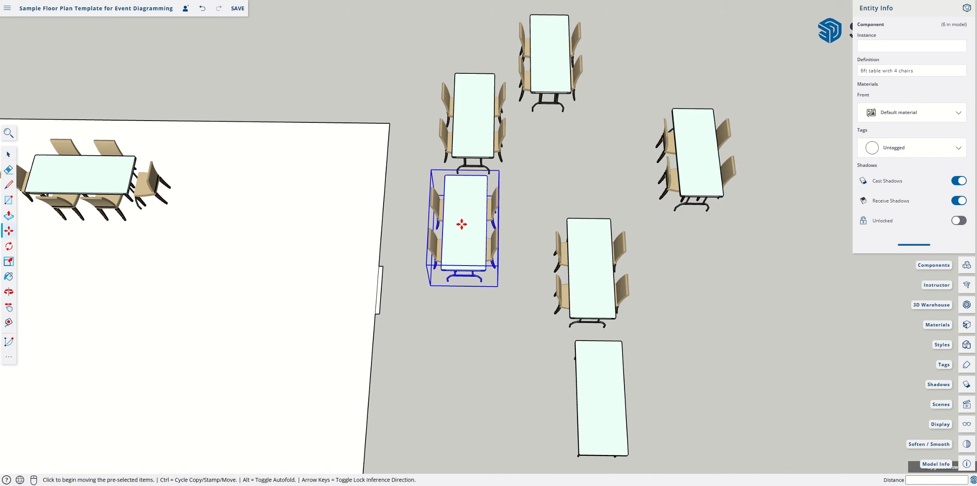
pyautogui.click(464, 228)
pyautogui.click(498, 239)
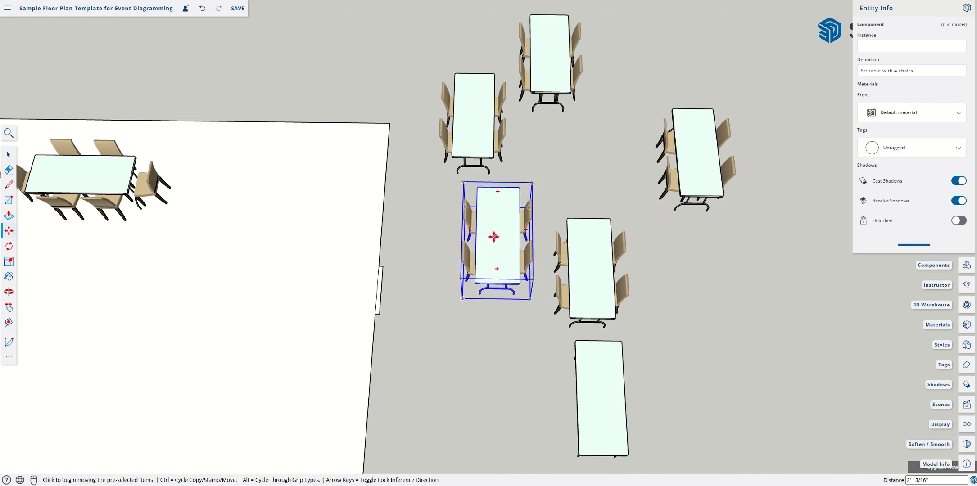
# Step: Shift the four-chair set behind the room's corner back about 2' 2 9/16", and the rearmost set about 2' 1/8" away from the room
pyautogui.press('space')
pyautogui.click(475, 128)
pyautogui.press('m')
pyautogui.click(475, 127)
pyautogui.click(455, 103)
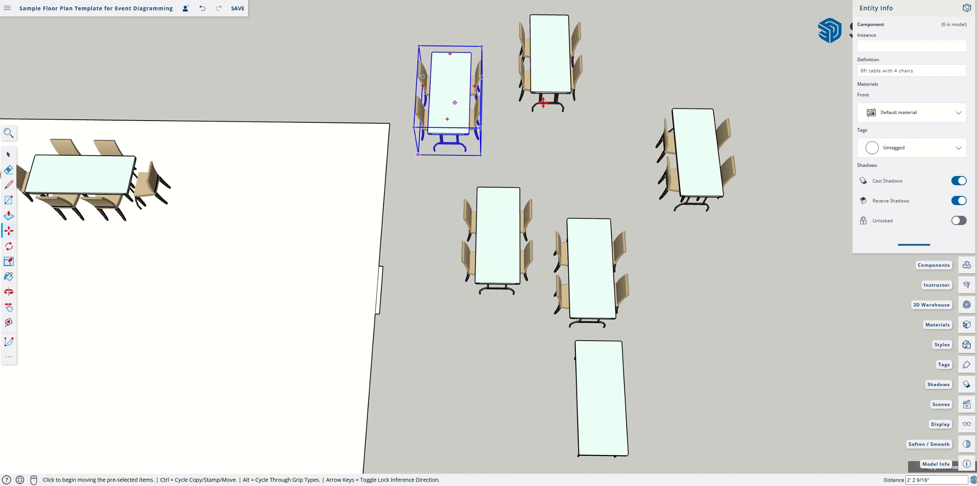
pyautogui.press('space')
pyautogui.click(556, 57)
pyautogui.press('m')
pyautogui.click(547, 59)
pyautogui.click(619, 86)
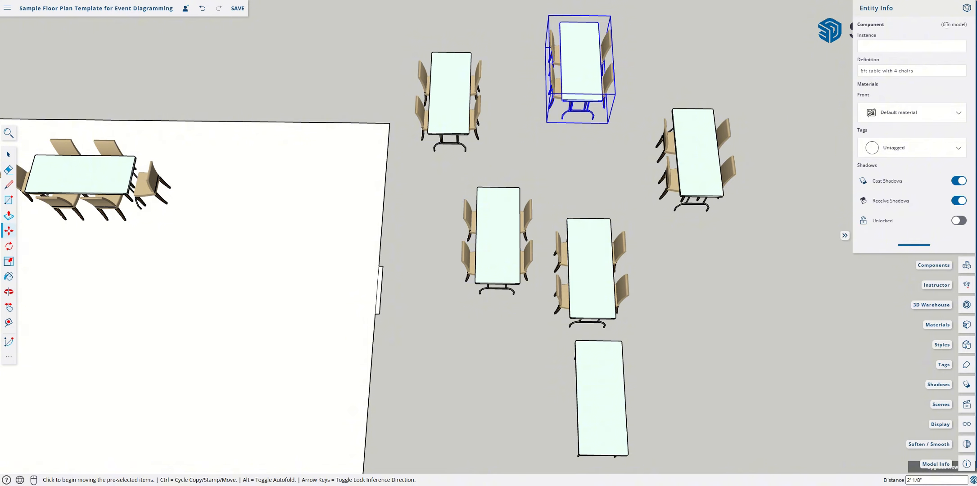
# Step: Check the definitions and instance counts of the four-chair set, the six-chair set and a folding table in the room
pyautogui.press('space')
pyautogui.click(785, 55)
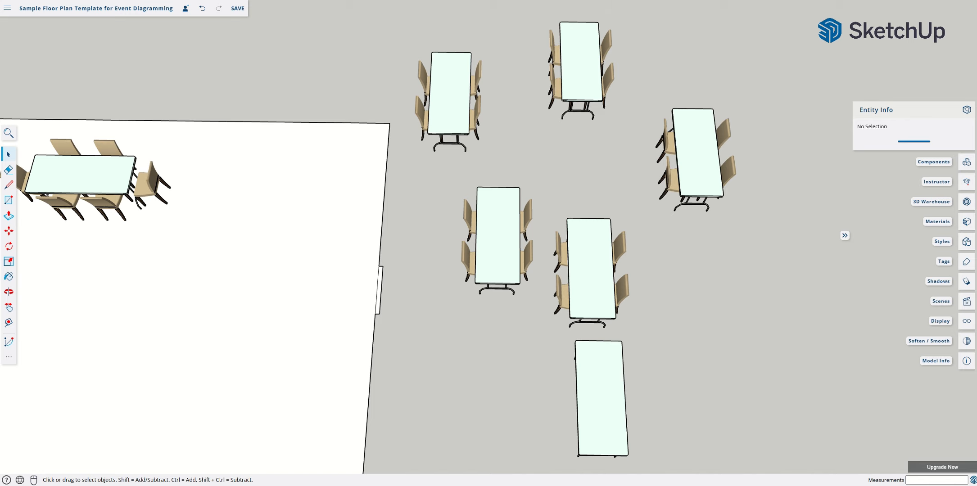
pyautogui.click(581, 61)
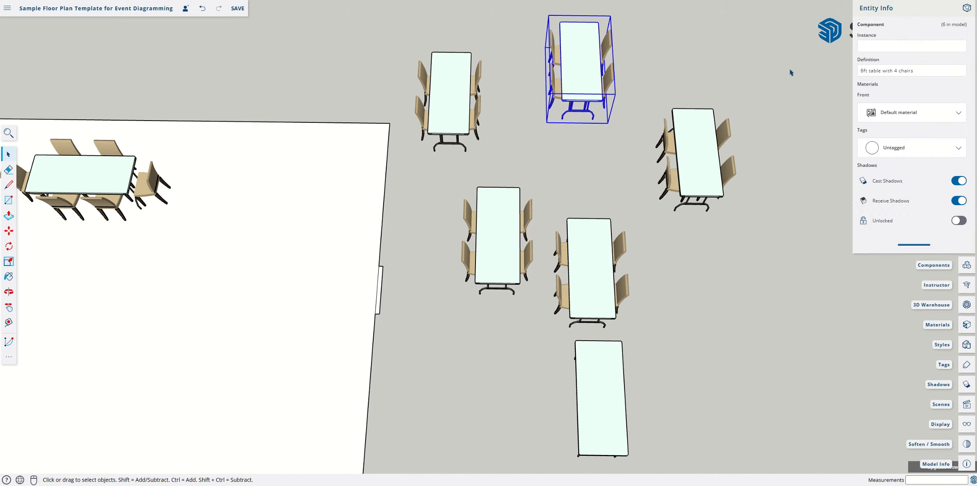
pyautogui.click(722, 117)
pyautogui.scroll(-5, 763, 162)
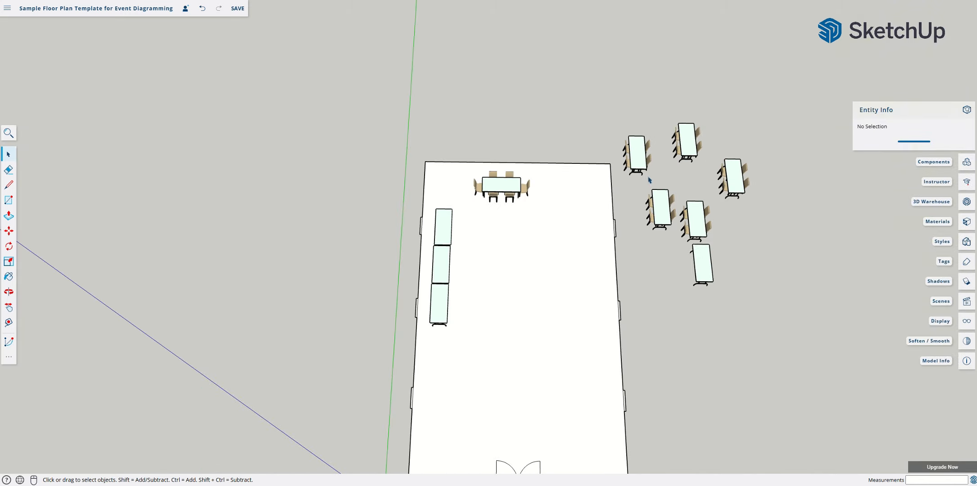
pyautogui.scroll(-2, 646, 203)
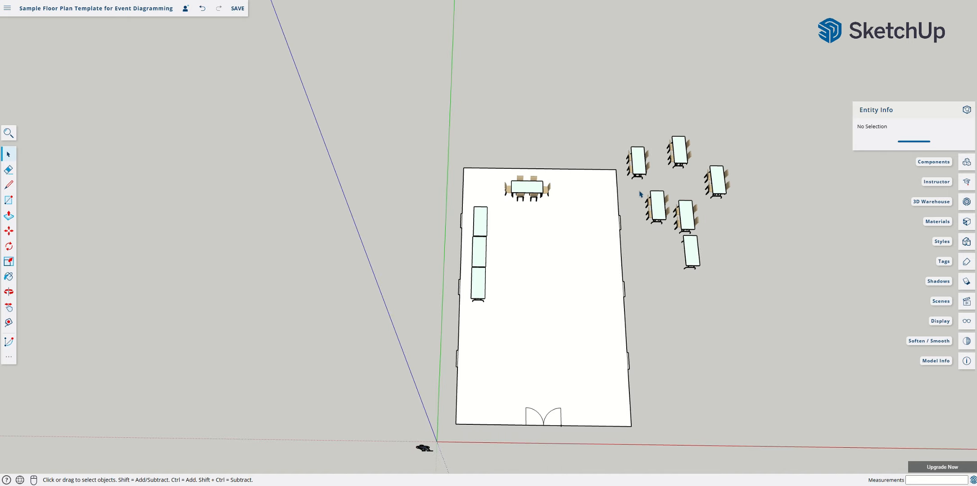
pyautogui.scroll(4, 640, 195)
pyautogui.scroll(3, 638, 196)
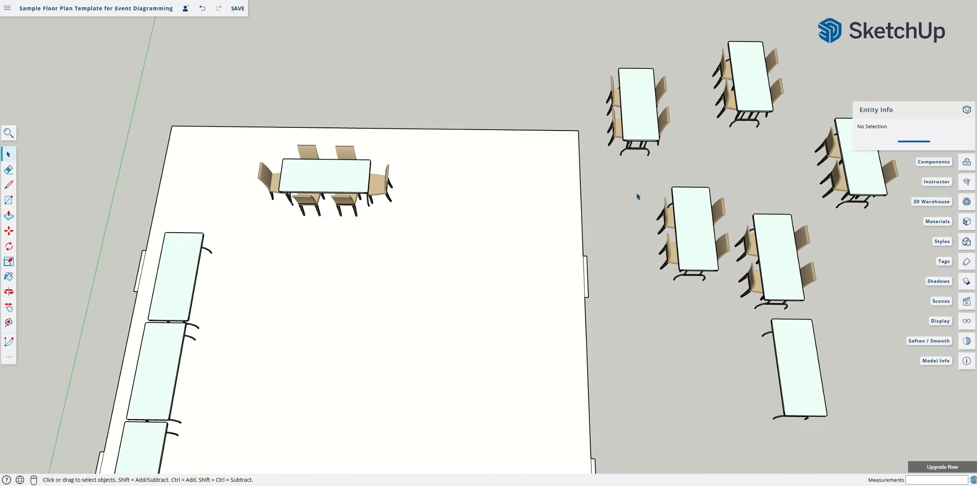
pyautogui.scroll(-1, 633, 193)
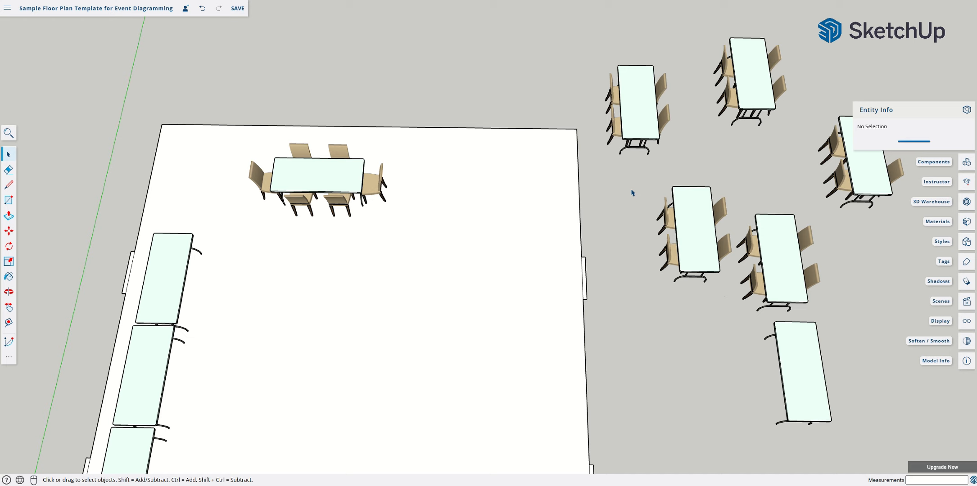
pyautogui.click(329, 176)
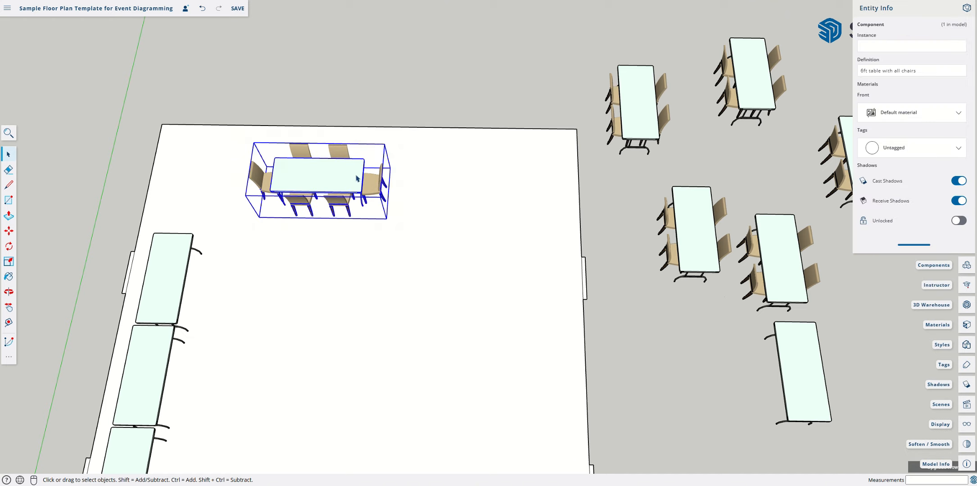
pyautogui.click(173, 274)
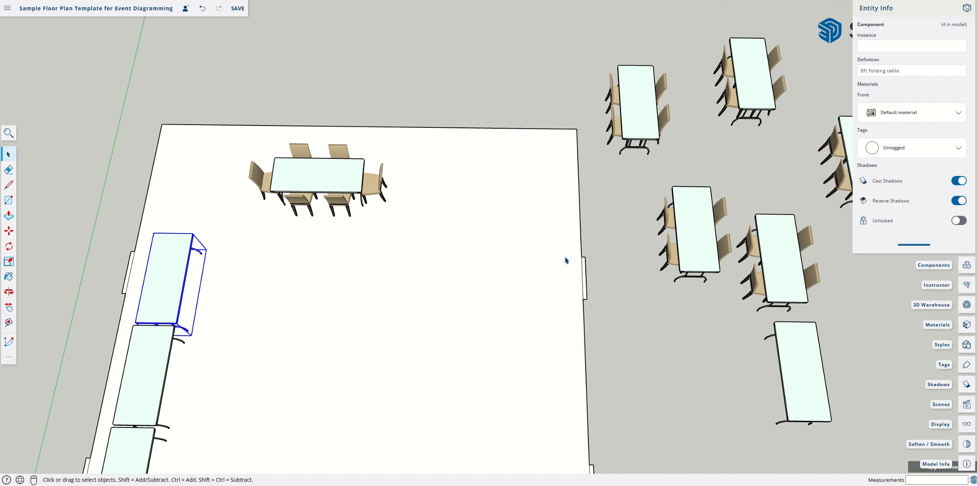
# Step: Move the four-chair set near the room's far corner onto the set in front of it, matching their bounding-box corners
pyautogui.press('h')
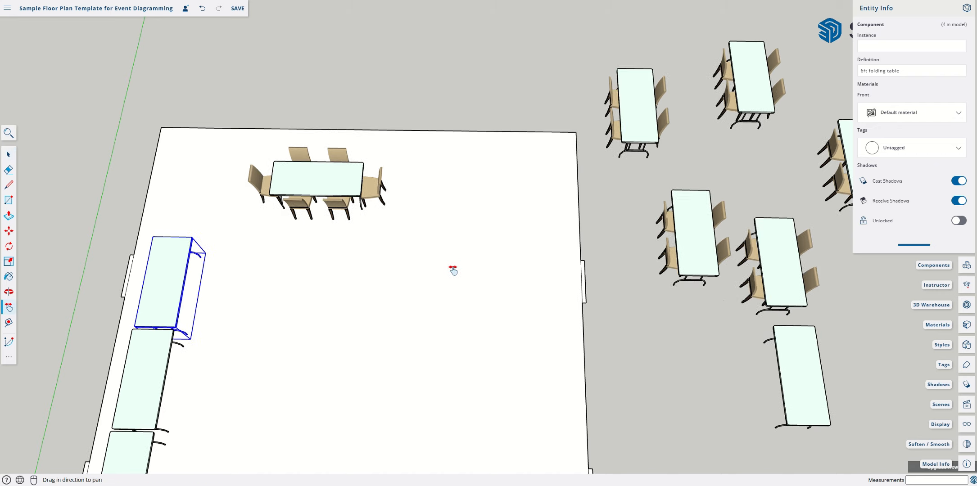
pyautogui.moveTo(451, 270); pyautogui.dragTo(220, 284)
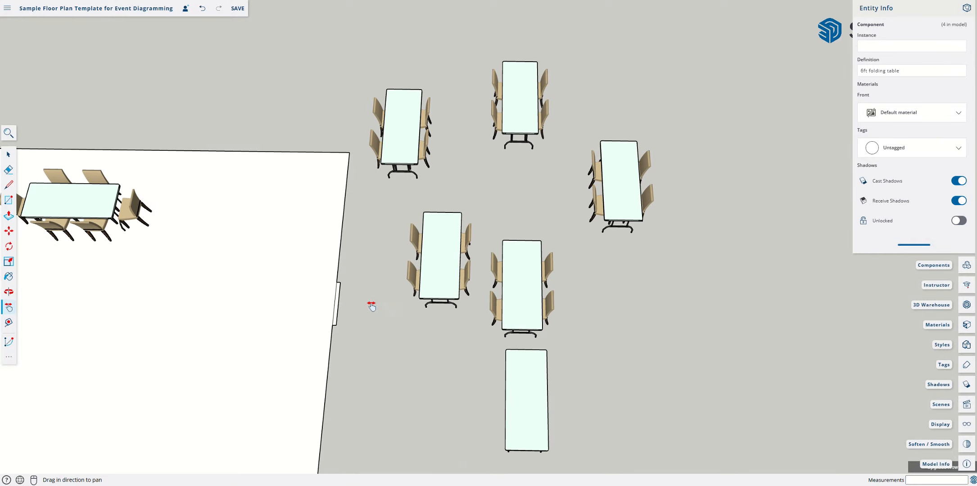
pyautogui.press('o')
pyautogui.moveTo(367, 314); pyautogui.dragTo(373, 401)
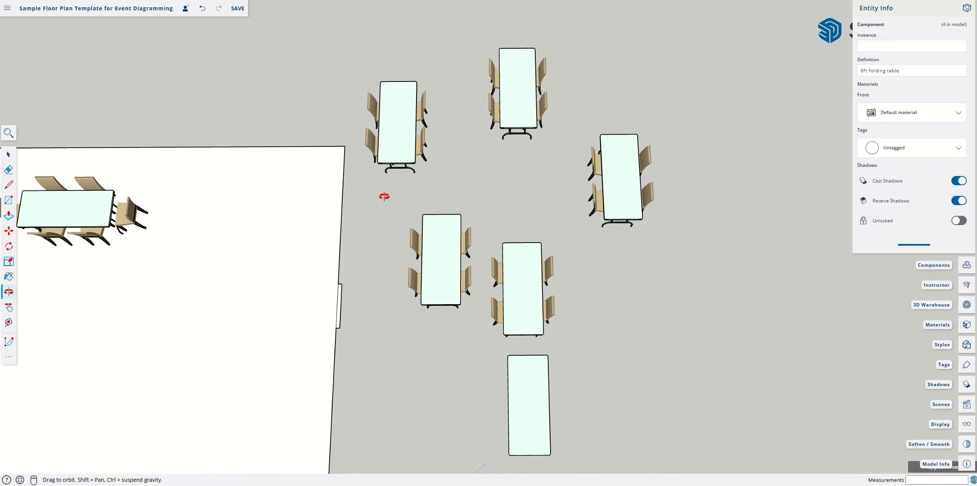
pyautogui.press('space')
pyautogui.click(395, 141)
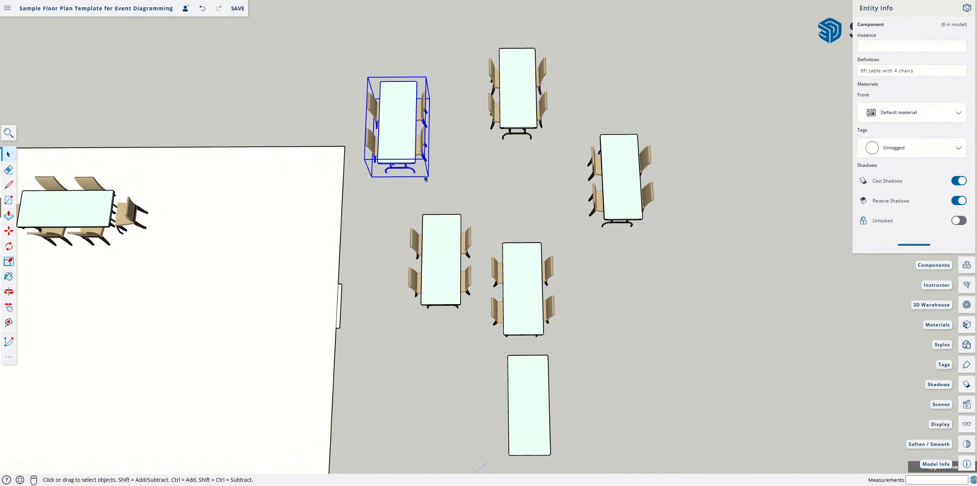
pyautogui.press('m')
pyautogui.click(428, 177)
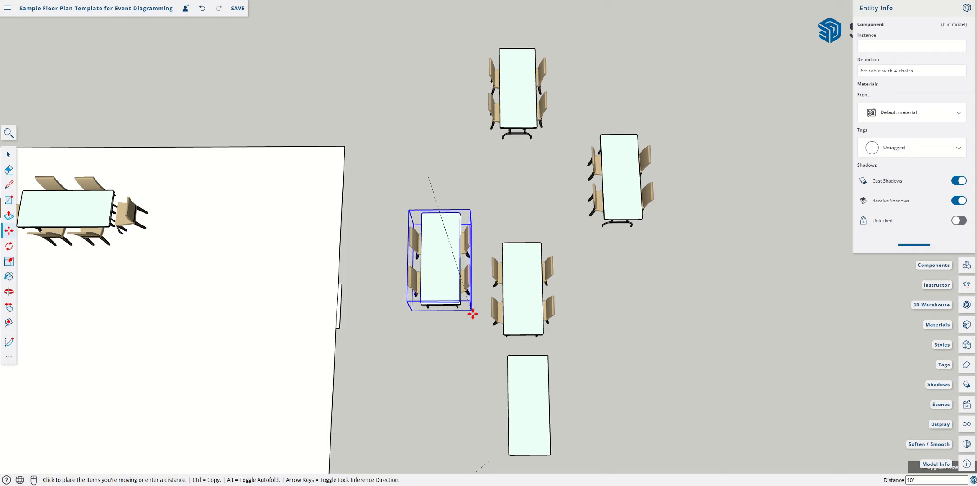
pyautogui.scroll(5, 472, 314)
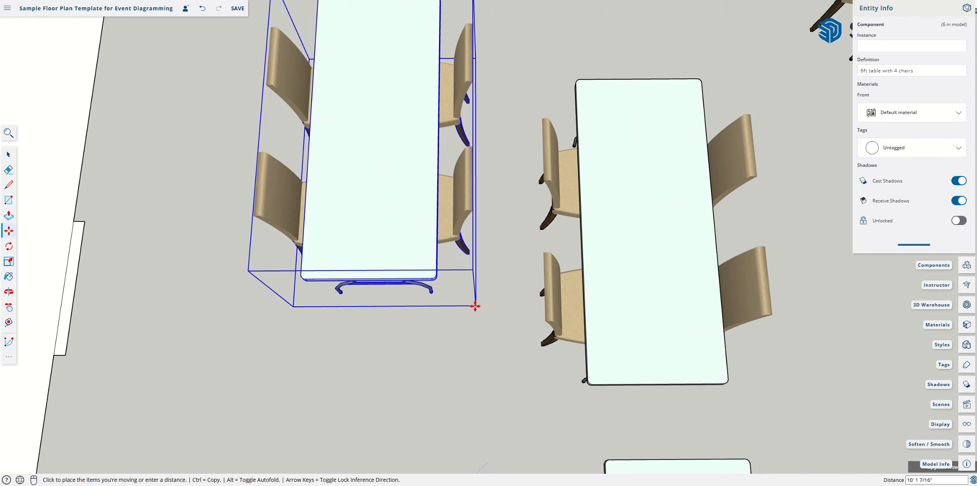
pyautogui.click(476, 307)
# Step: Move the four-chair set nearest the loose folding table onto the stacked sets by its near lower corner
pyautogui.press('space')
pyautogui.click(630, 345)
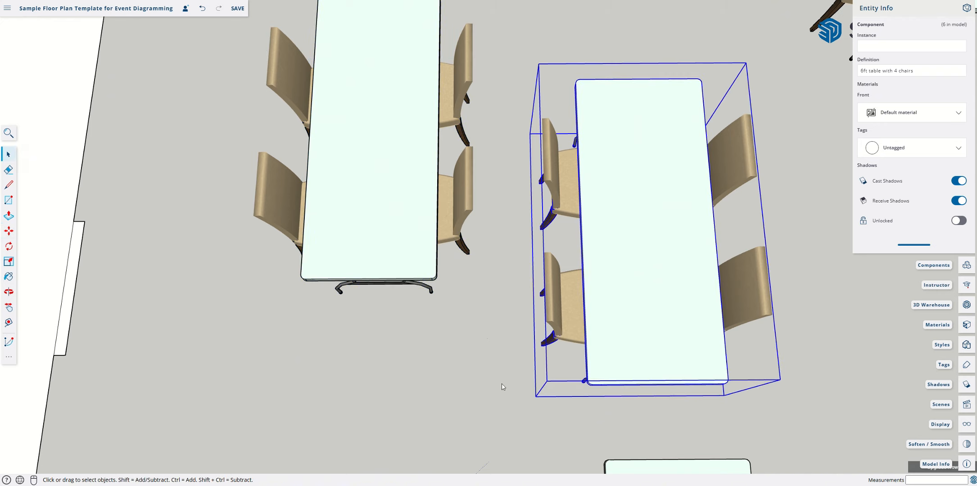
pyautogui.press('m')
pyautogui.click(536, 395)
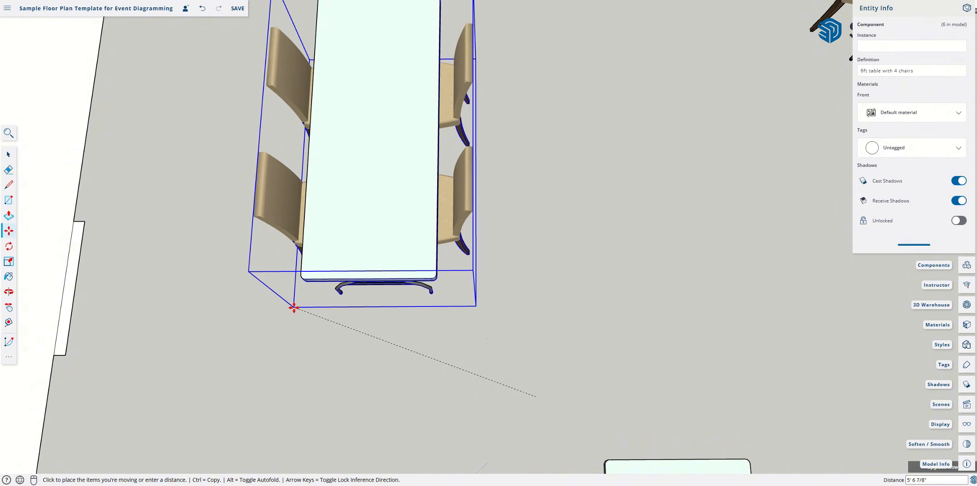
pyautogui.click(294, 308)
# Step: Move the four-chair set farthest from the room onto the stack, snapping its near lower corner to the stack's matching corner
pyautogui.press('h')
pyautogui.moveTo(658, 244); pyautogui.dragTo(499, 364)
pyautogui.press('space')
pyautogui.click(744, 142)
pyautogui.press('m')
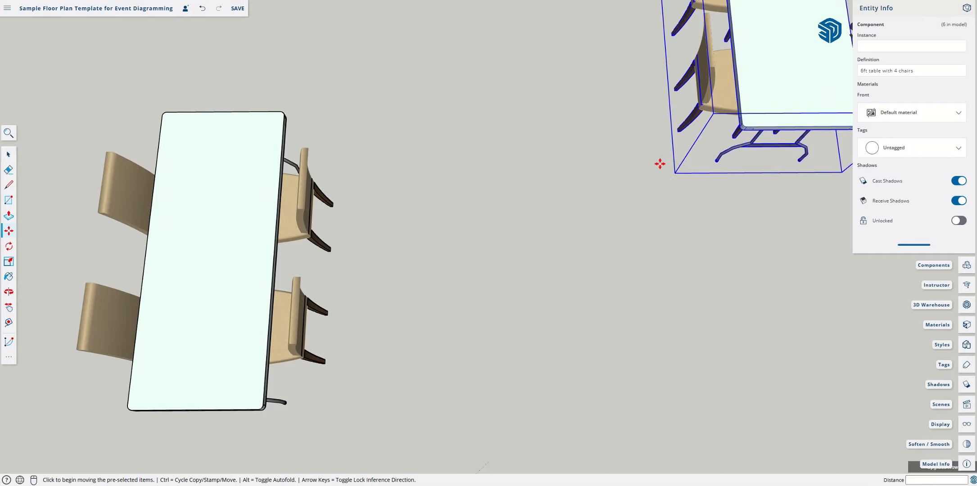
pyautogui.click(675, 173)
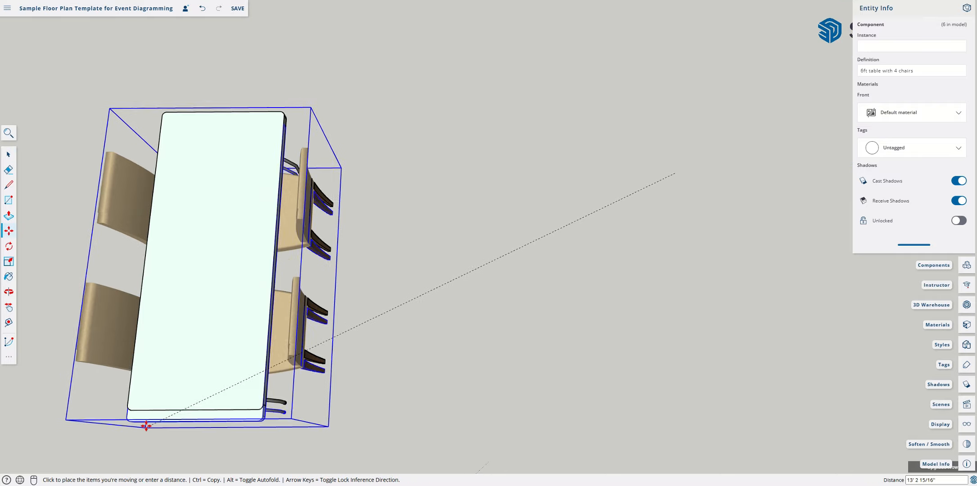
pyautogui.click(146, 421)
# Step: Bring the remaining rear four-chair set close behind the stack and place it onto the stack by its far lower corner
pyautogui.press('h')
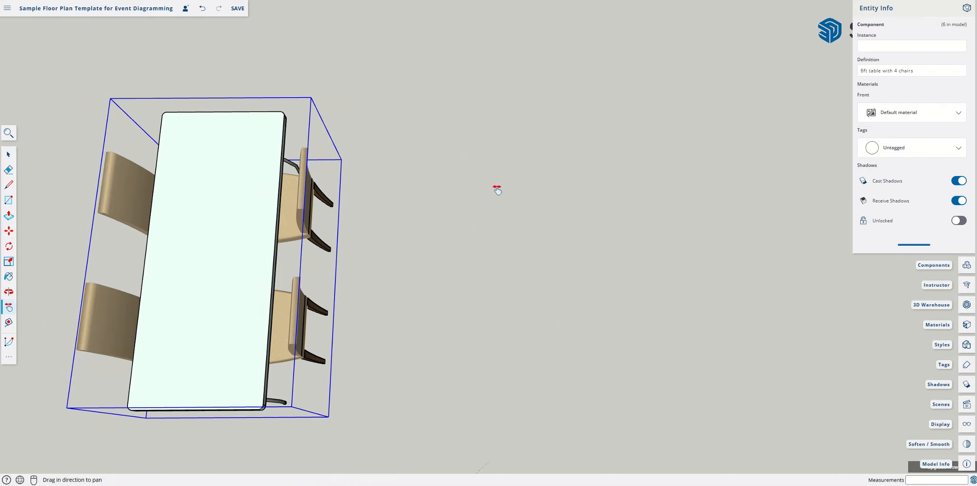
pyautogui.moveTo(436, 185); pyautogui.dragTo(621, 379)
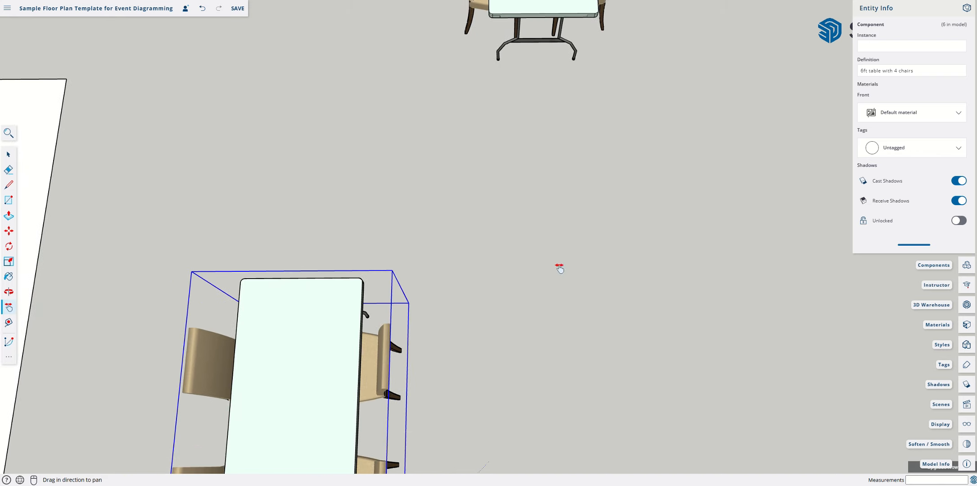
pyautogui.press('space')
pyautogui.click(534, 38)
pyautogui.click(535, 11)
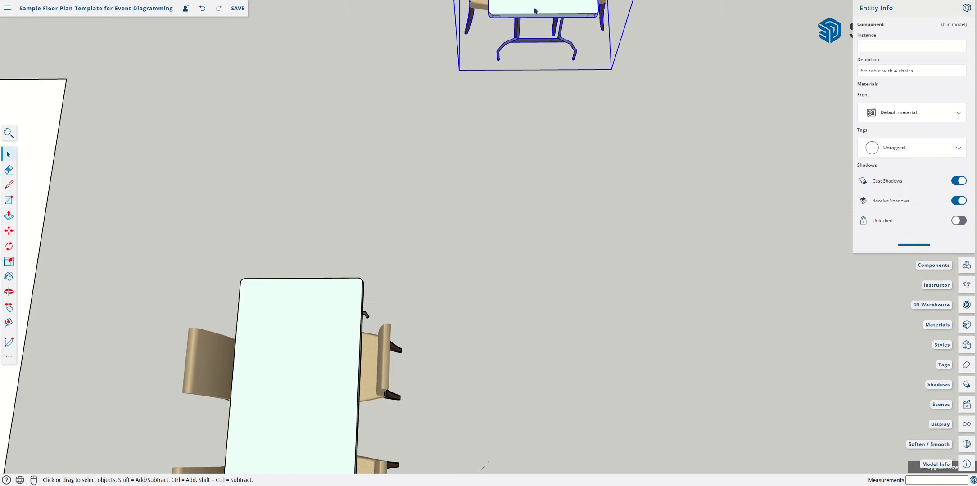
pyautogui.press('m')
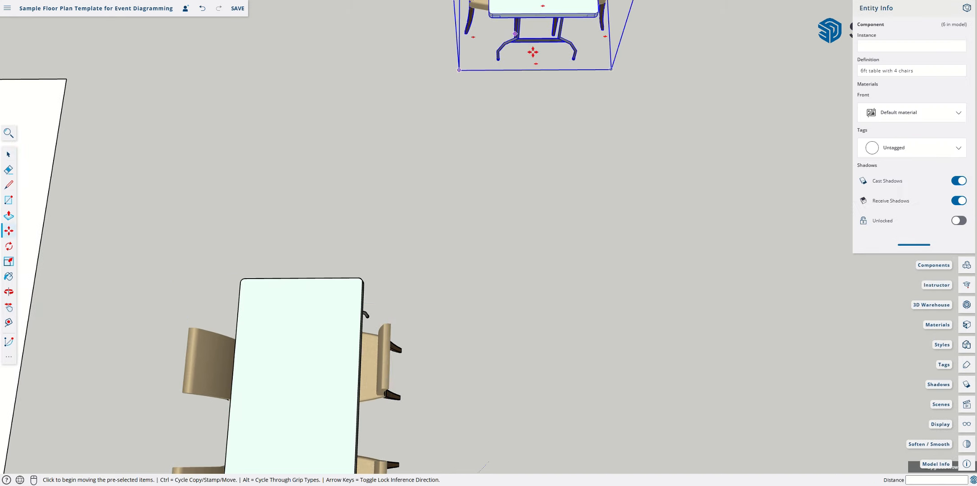
pyautogui.click(458, 70)
pyautogui.click(205, 251)
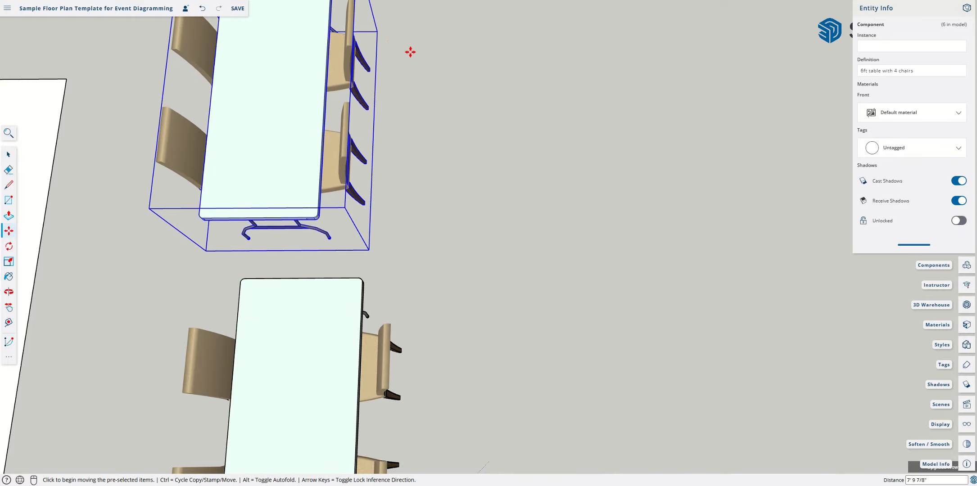
pyautogui.click(378, 32)
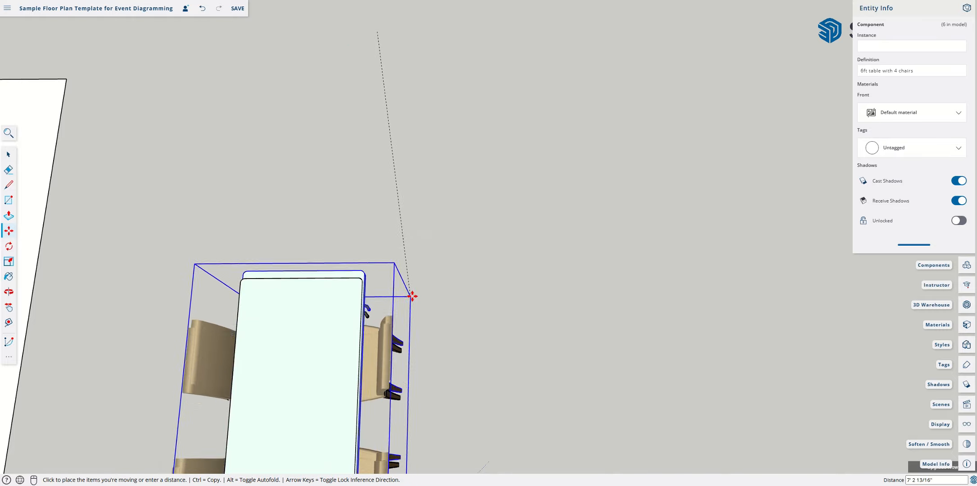
pyautogui.click(410, 304)
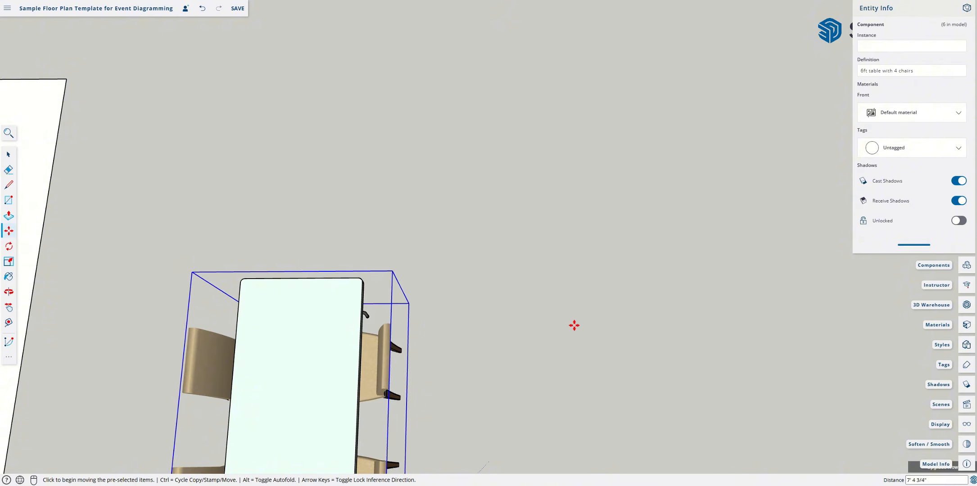
# Step: Clear the selection and examine the stacked four-chair sets beside the room, up close and from farther away
pyautogui.press('space')
pyautogui.click(533, 308)
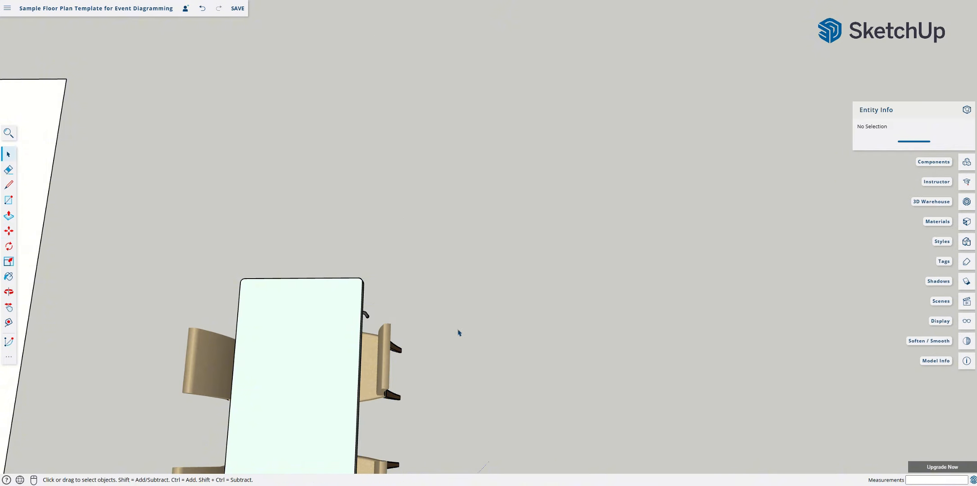
pyautogui.press('h')
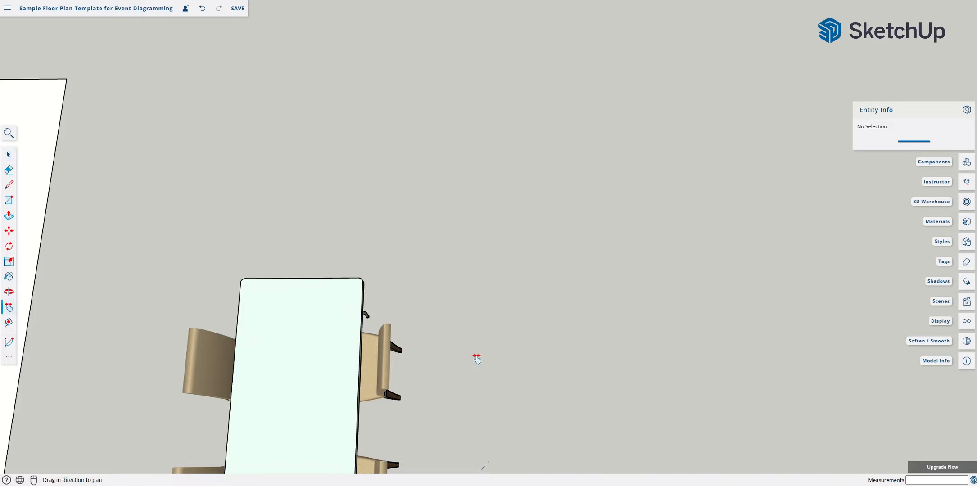
pyautogui.moveTo(475, 355); pyautogui.dragTo(593, 72)
pyautogui.scroll(3, 544, 194)
pyautogui.scroll(-6, 556, 187)
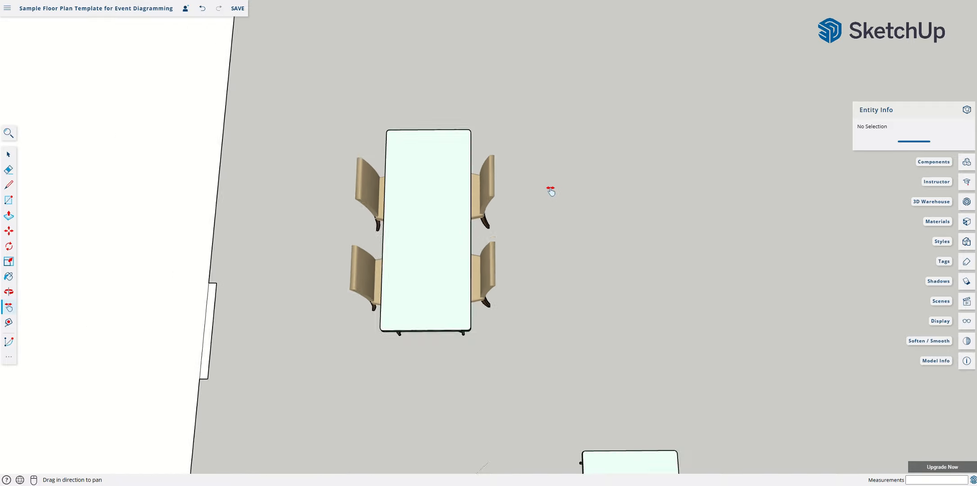
pyautogui.scroll(2, 552, 193)
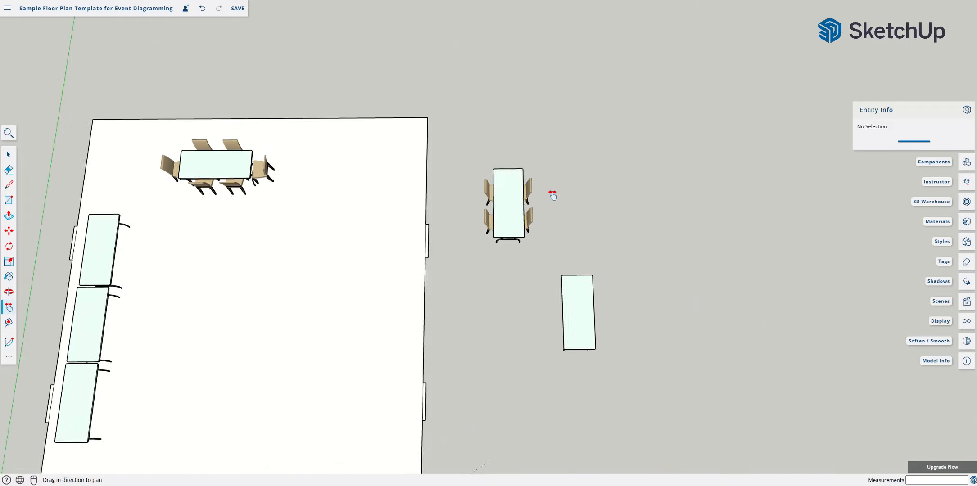
pyautogui.scroll(1, 494, 215)
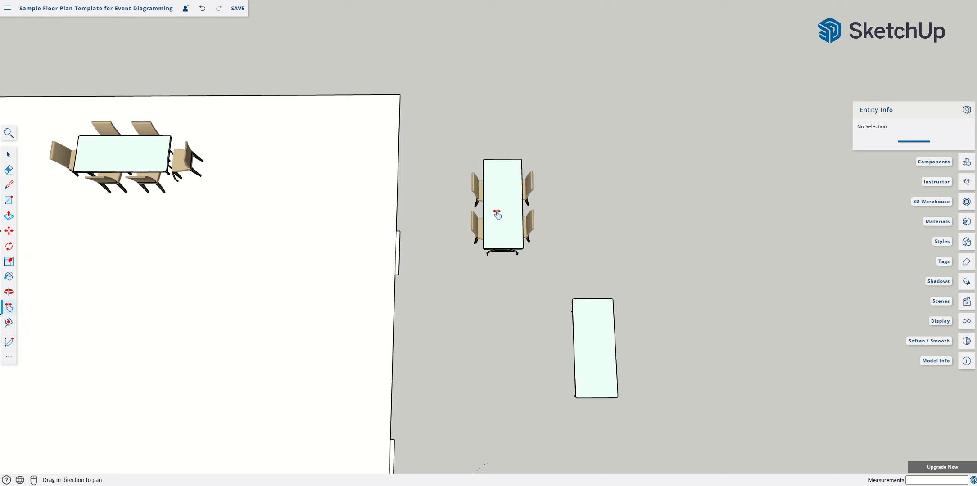
# Step: Check the component instance counts of the stacked four-chair set, the loose folding table and the six-chair set in turn
pyautogui.press('space')
pyautogui.click(501, 210)
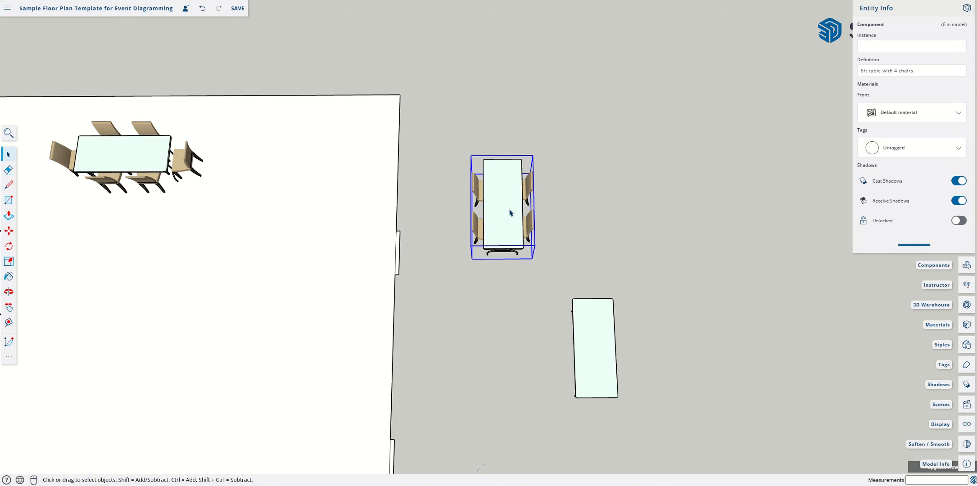
pyautogui.click(597, 348)
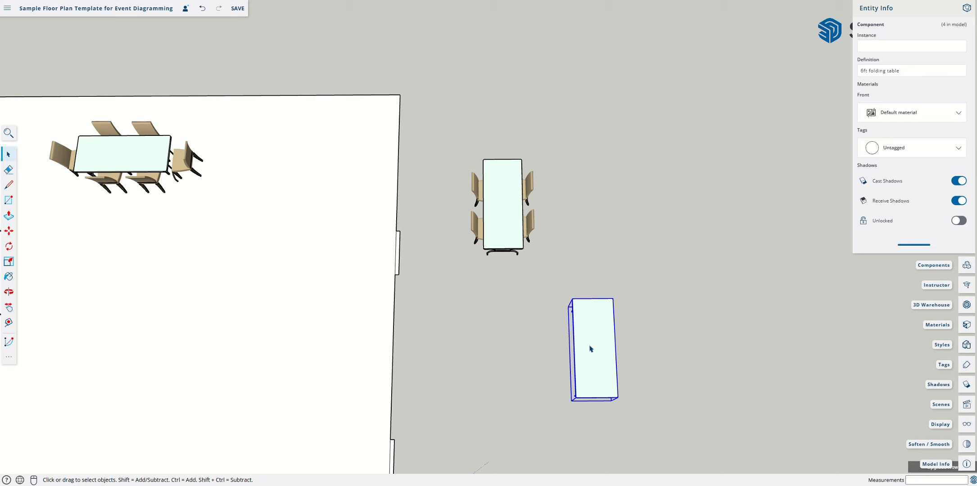
pyautogui.click(131, 160)
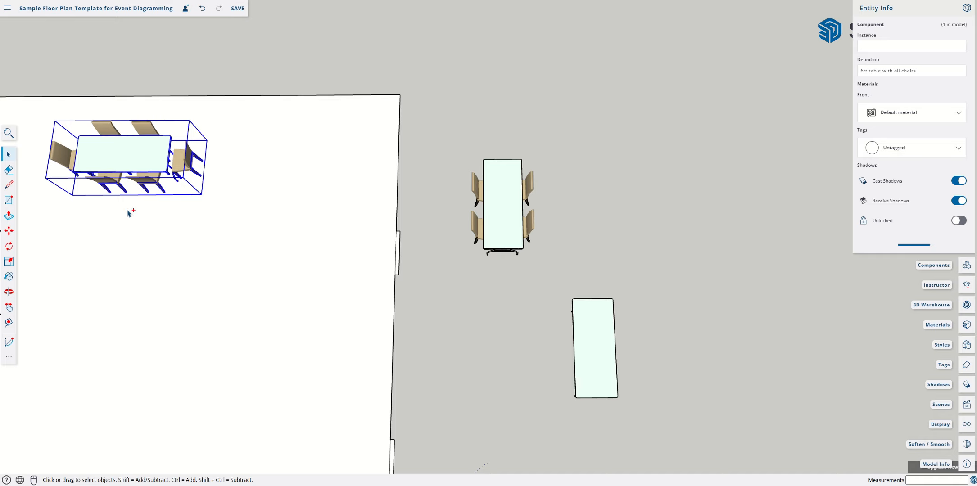
# Step: Paste a copy of the six-chair set directly over the original, then select it to check its instance count
pyautogui.hotkey('ctrl', 'v')
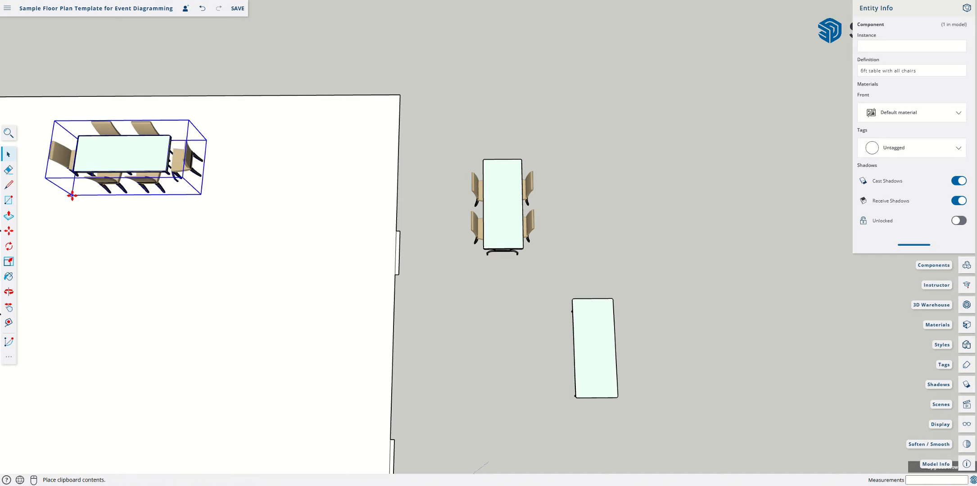
pyautogui.click(73, 196)
pyautogui.press('space')
pyautogui.click(206, 85)
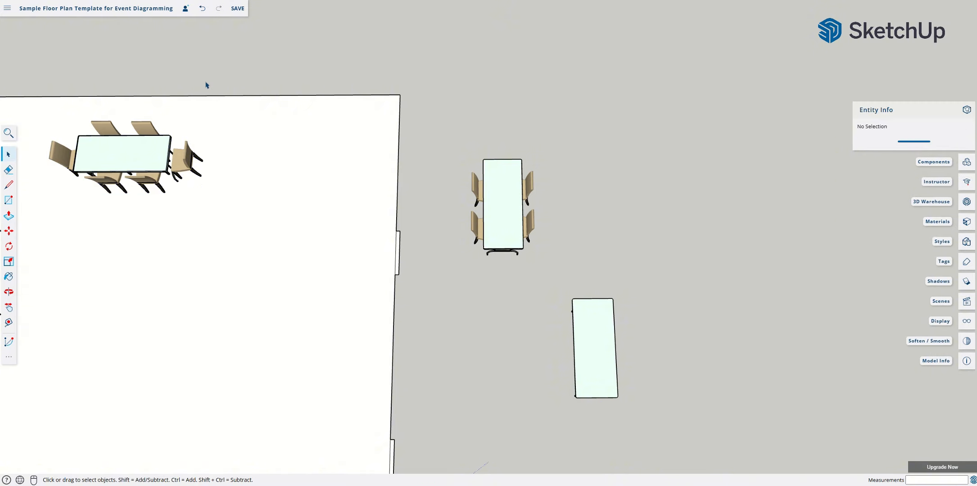
pyautogui.click(129, 162)
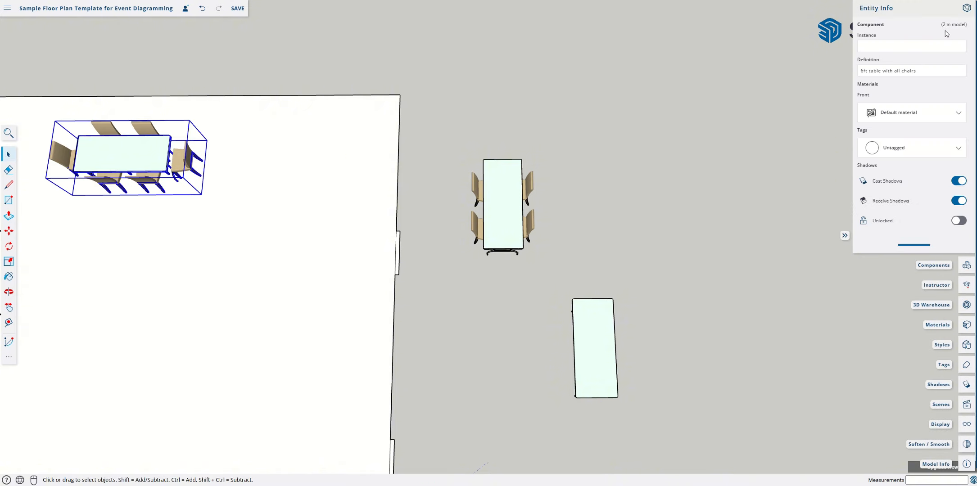
# Step: Recheck the instance counts of the four-chair set, loose folding table and six-chair set, and review the Make Unique option for the four-chair set
pyautogui.click(498, 209)
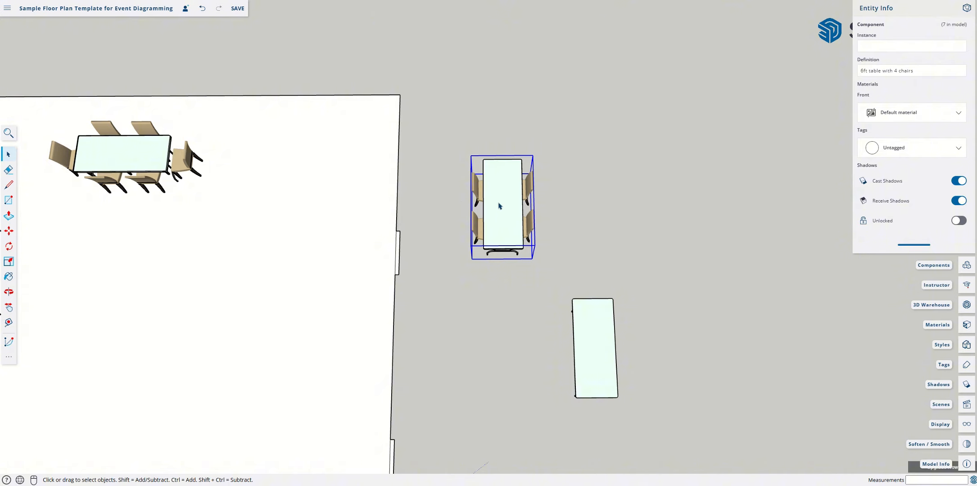
pyautogui.click(598, 344)
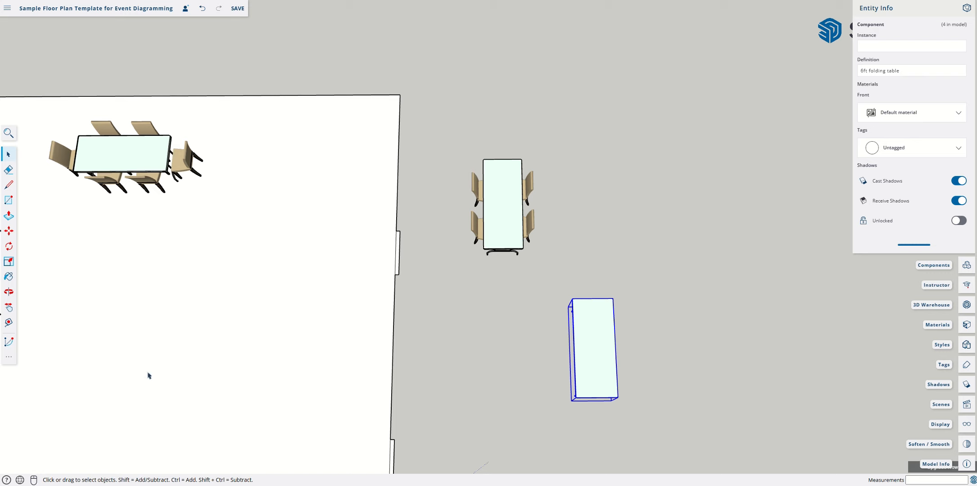
pyautogui.click(114, 154)
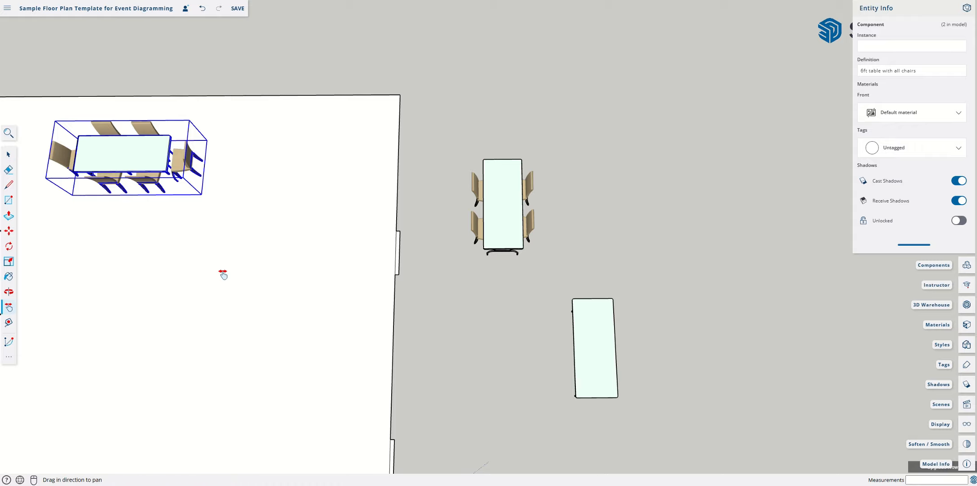
pyautogui.keyDown('shift'); pyautogui.moveTo(220, 275); pyautogui.dragTo(384, 201, button='middle'); pyautogui.keyUp('shift')
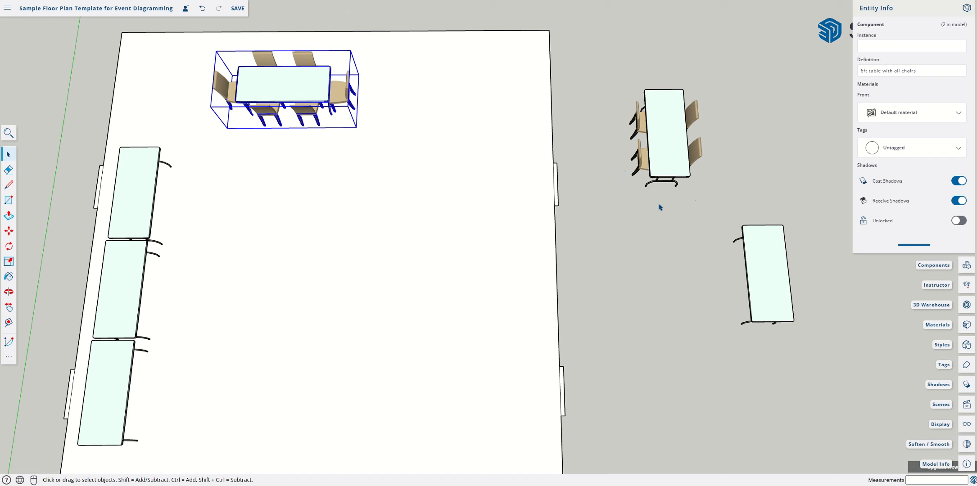
pyautogui.click(676, 145)
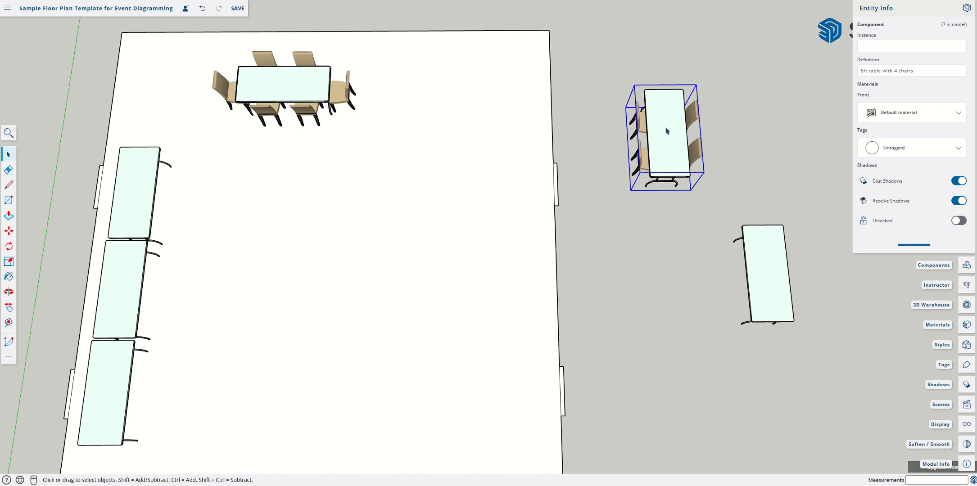
pyautogui.rightClick(669, 130)
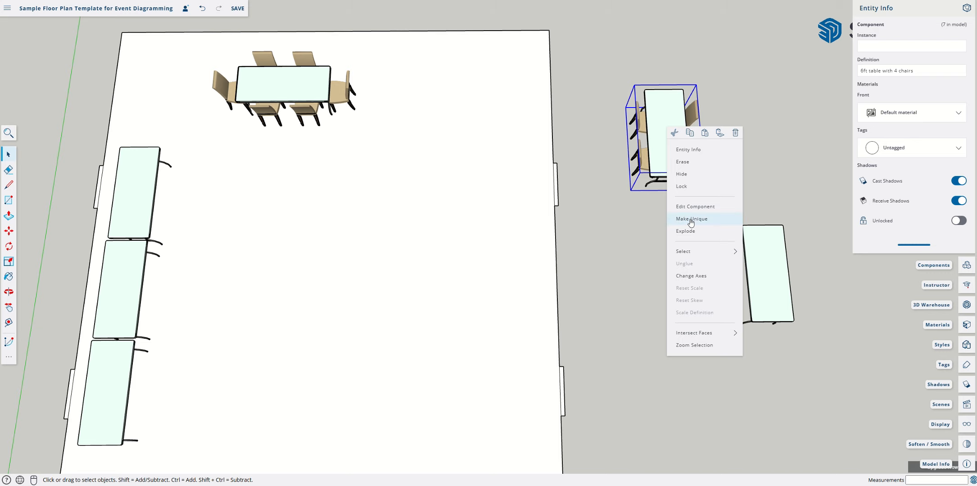
pyautogui.click(635, 242)
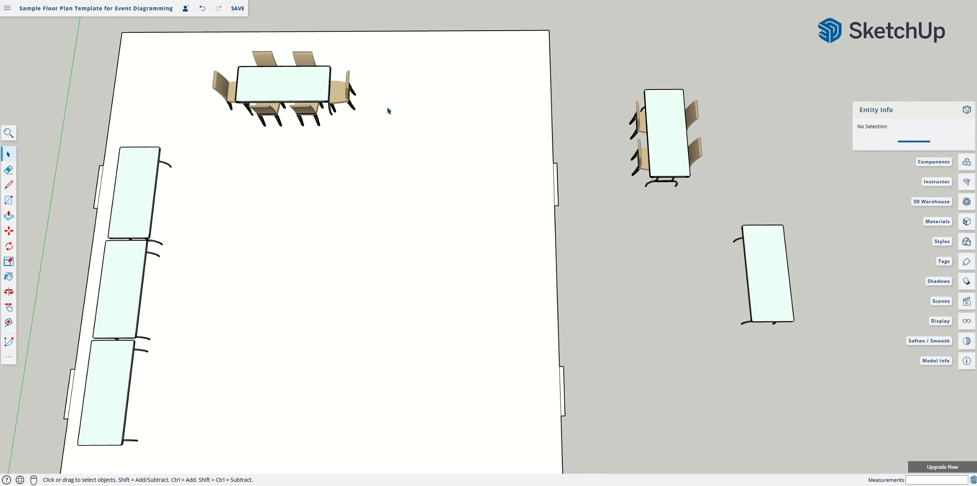
# Step: Move one four-chair set about 13' 5" off the stack into the room, beside the six-chair set
pyautogui.click(666, 144)
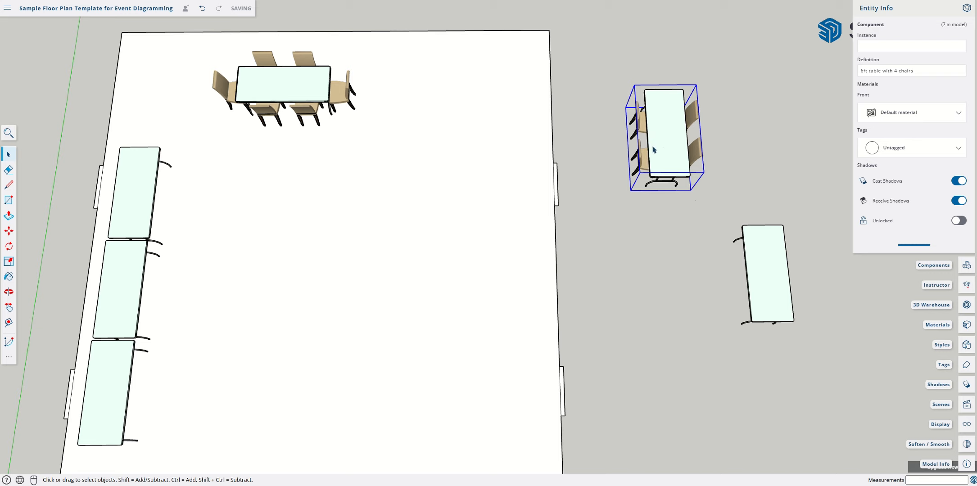
pyautogui.press('m')
pyautogui.press('ctrl')
pyautogui.click(652, 143)
pyautogui.click(446, 116)
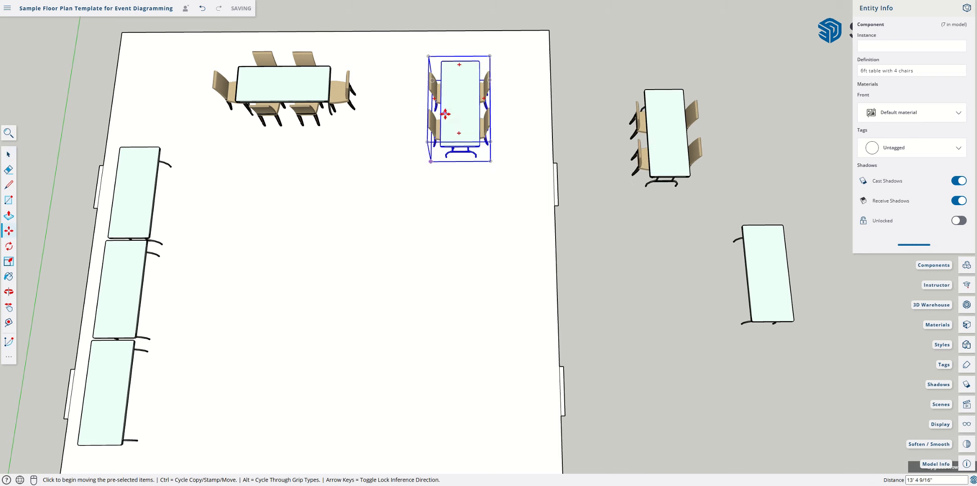
# Step: Move a second four-chair set about 14' from the stack, placing it end to end with the first one in the room
pyautogui.press('space')
pyautogui.click(670, 148)
pyautogui.press('m')
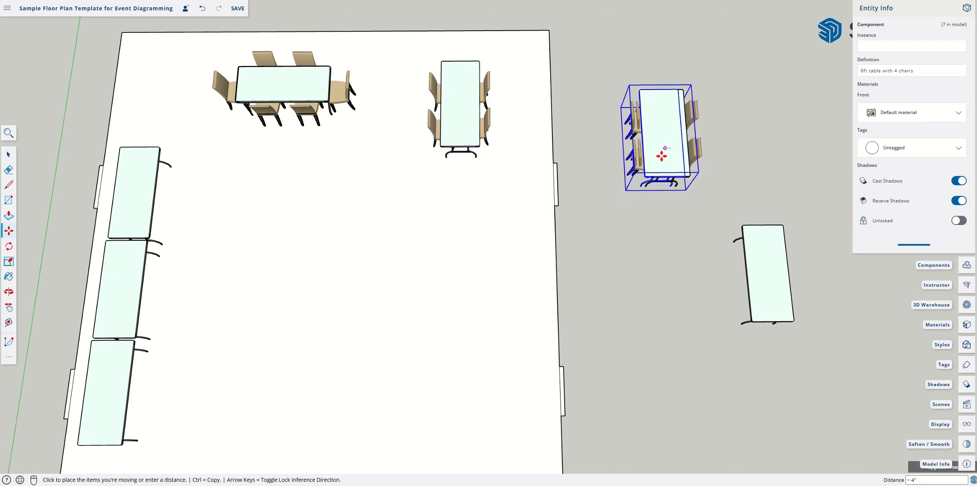
pyautogui.press('ctrl')
pyautogui.click(670, 149)
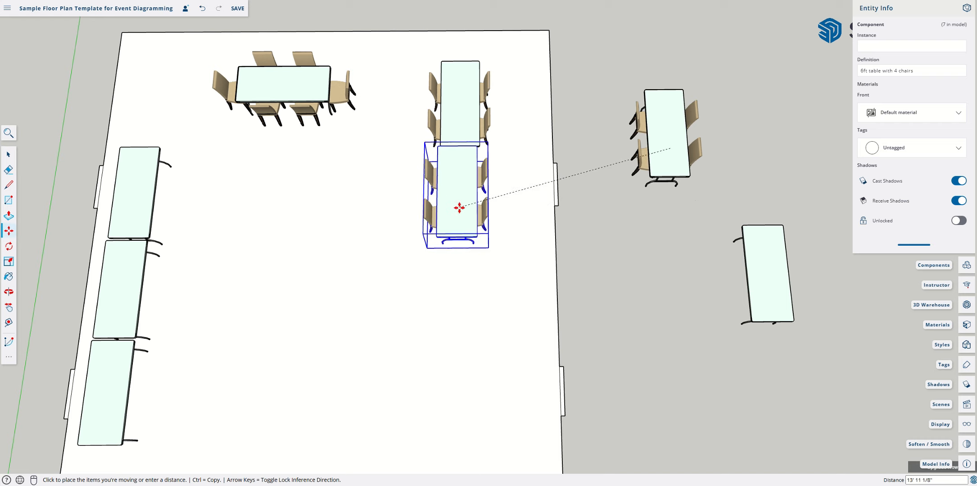
pyautogui.click(460, 207)
# Step: Move a third four-chair set about 16' 5" from the stack to extend the table row toward the room's front
pyautogui.press('space')
pyautogui.click(673, 157)
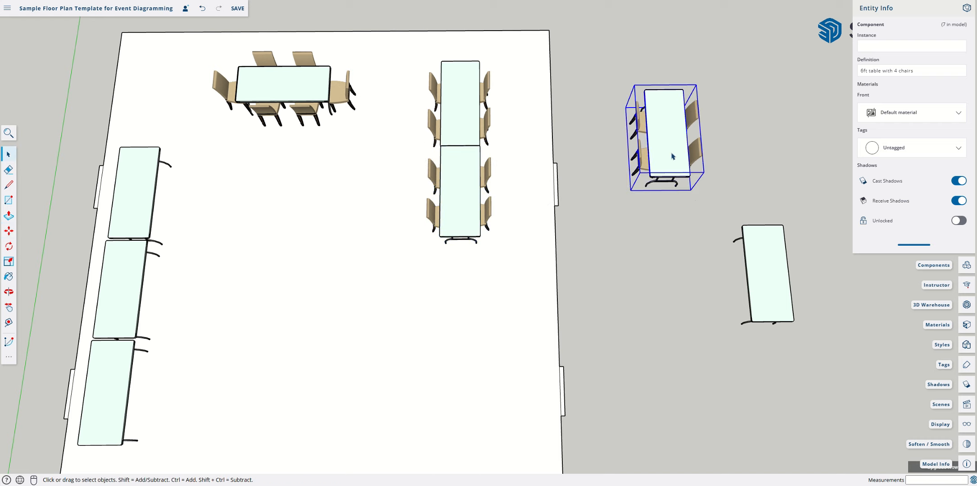
pyautogui.press('m')
pyautogui.press('ctrl')
pyautogui.click(672, 151)
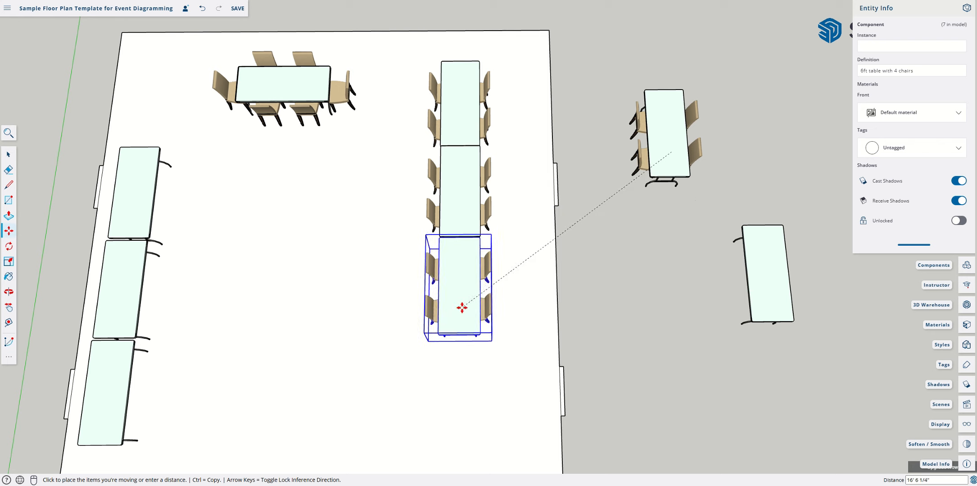
pyautogui.click(463, 306)
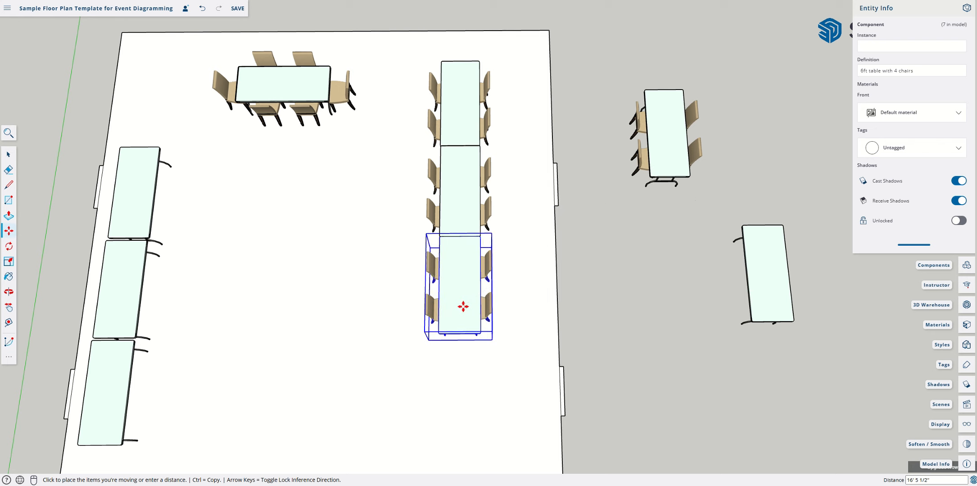
# Step: Move a fourth four-chair set about 20' 7" from the stack to the near end of the table row, and clear the selection
pyautogui.press('space')
pyautogui.click(671, 151)
pyautogui.press('m')
pyautogui.press('ctrl')
pyautogui.click(672, 148)
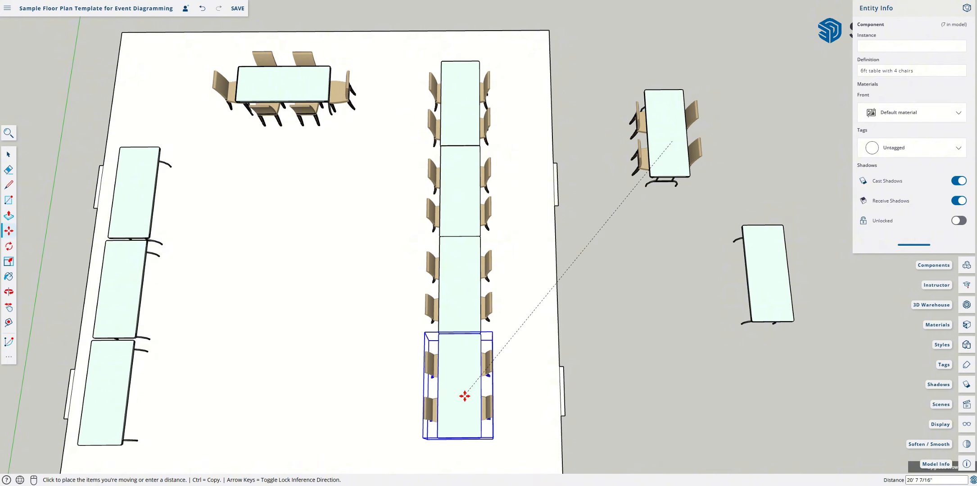
pyautogui.click(463, 395)
pyautogui.press('space')
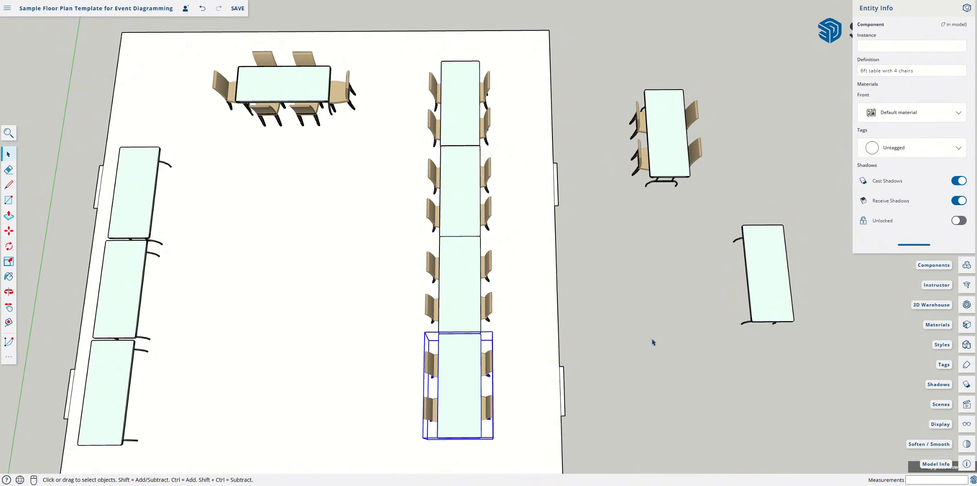
pyautogui.click(652, 341)
# Step: Examine the row of four joined four-chair tables up close from its end and both sides
pyautogui.moveTo(440, 247); pyautogui.dragTo(626, 208, button='middle')
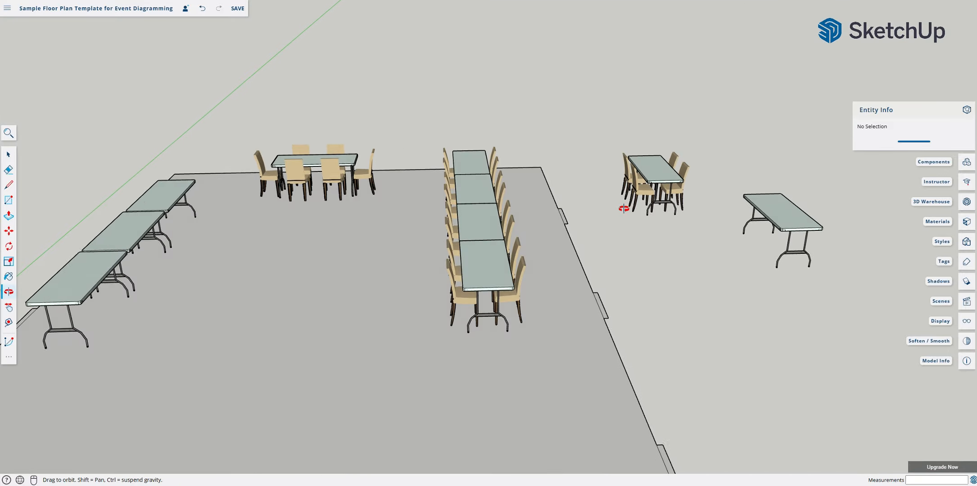
pyautogui.press('h')
pyautogui.moveTo(431, 290); pyautogui.dragTo(553, 192)
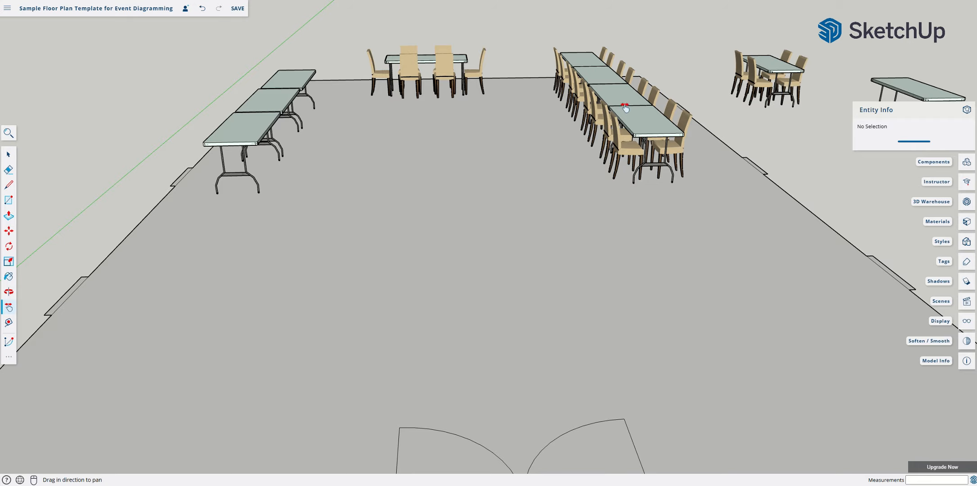
pyautogui.moveTo(536, 207); pyautogui.dragTo(353, 276)
pyautogui.scroll(5, 352, 221)
pyautogui.press('o')
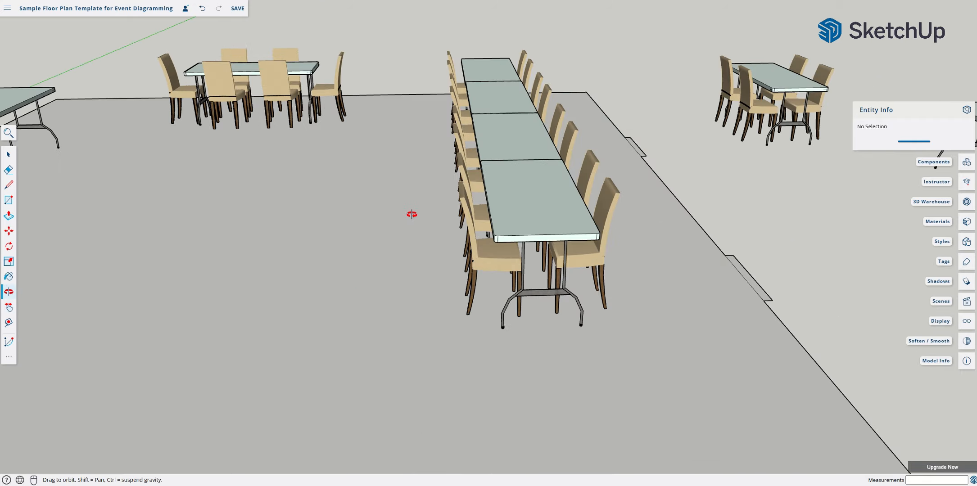
pyautogui.moveTo(459, 208); pyautogui.dragTo(303, 176)
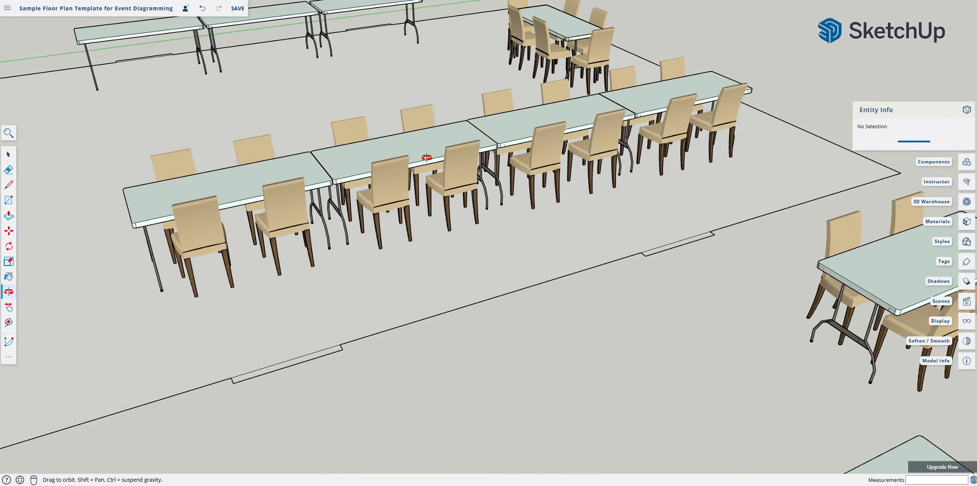
pyautogui.moveTo(574, 178); pyautogui.dragTo(478, 144)
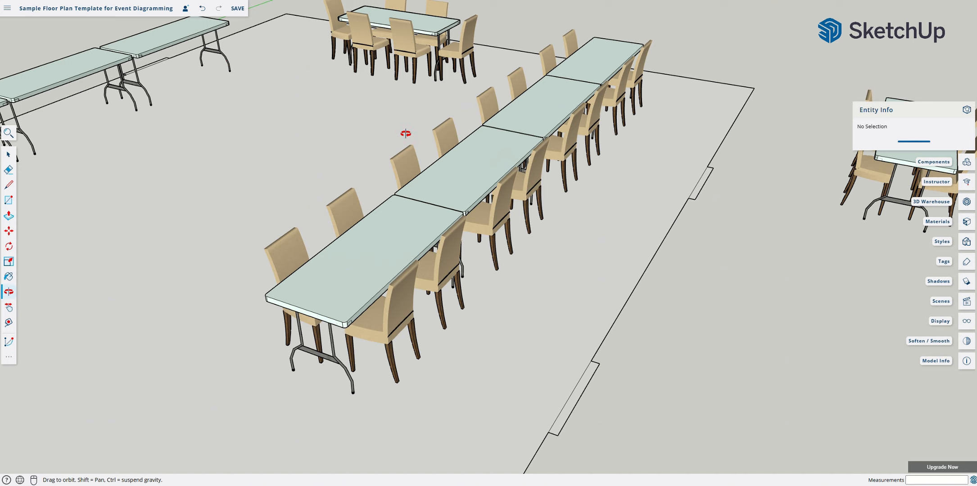
pyautogui.press('h')
pyautogui.moveTo(380, 131); pyautogui.dragTo(422, 179)
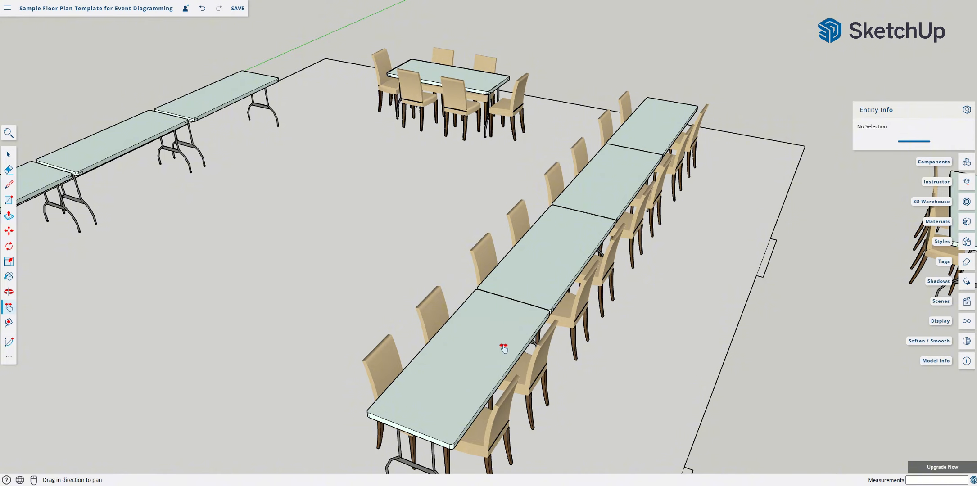
pyautogui.moveTo(503, 348); pyautogui.dragTo(432, 323)
pyautogui.press('o')
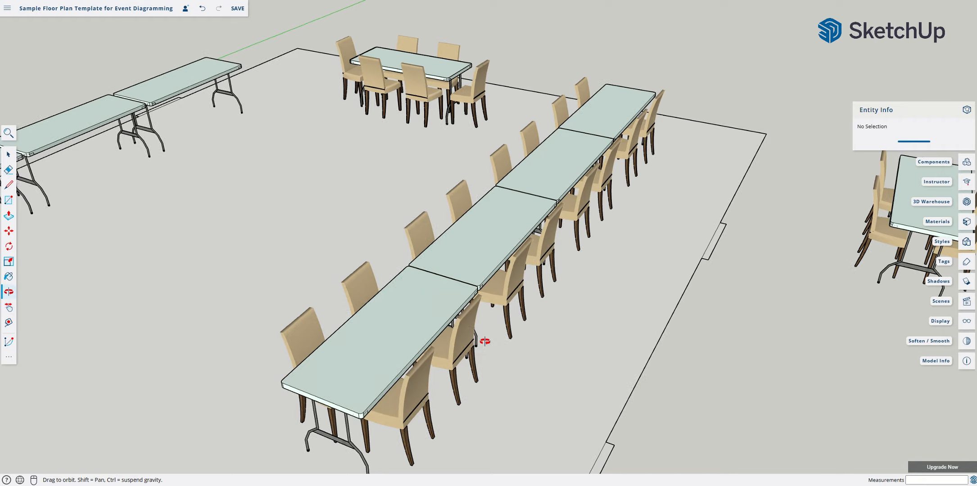
pyautogui.moveTo(485, 341); pyautogui.dragTo(414, 327)
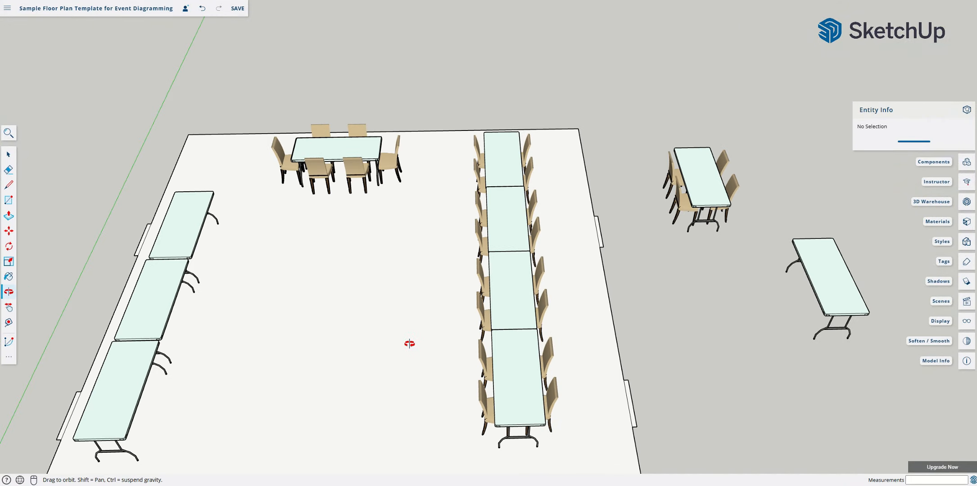
# Step: Examine the whole room's table arrangement from above and from an angled overview including the entrance doors
pyautogui.press('h')
pyautogui.moveTo(395, 356); pyautogui.dragTo(399, 396)
pyautogui.press('o')
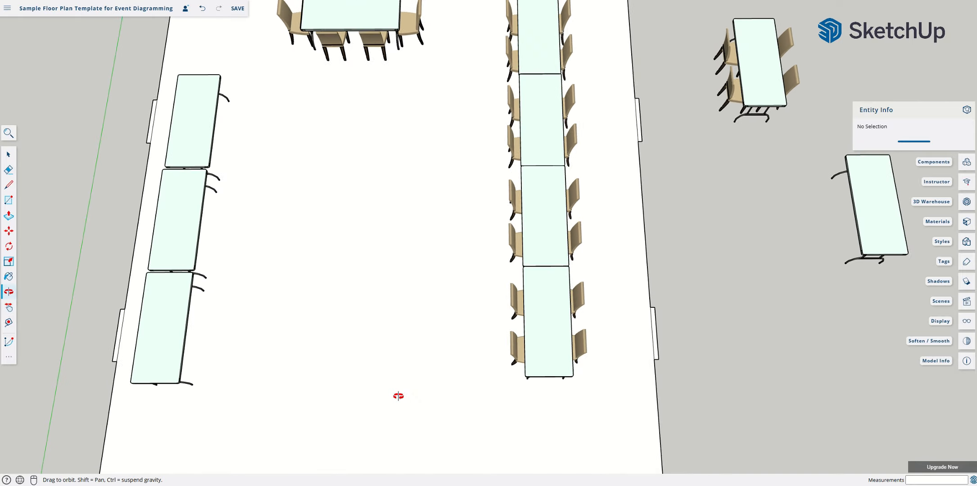
pyautogui.scroll(-3, 399, 360)
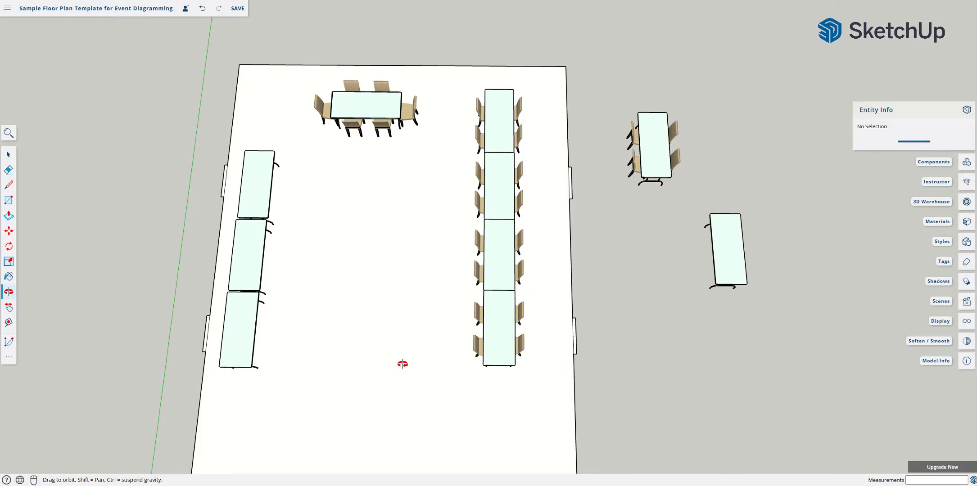
pyautogui.press('h')
pyautogui.moveTo(432, 362); pyautogui.dragTo(345, 344)
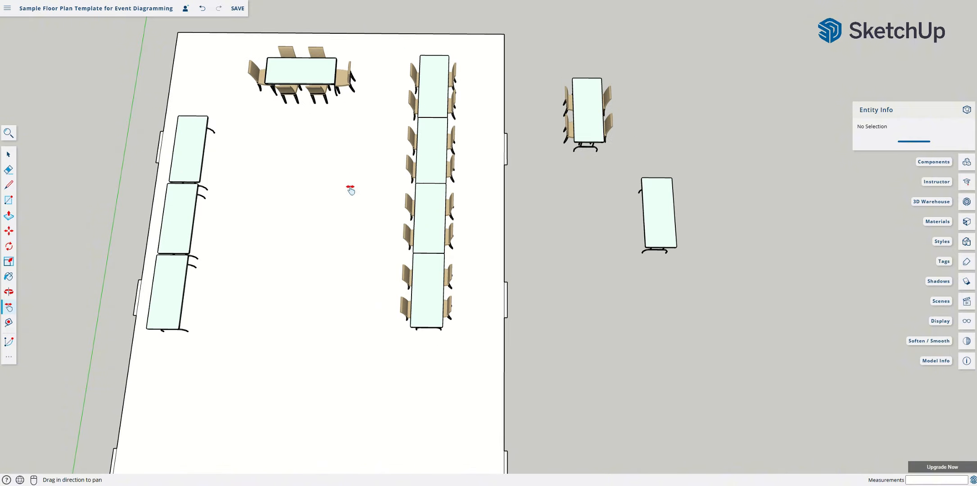
pyautogui.press('o')
pyautogui.moveTo(354, 203); pyautogui.dragTo(183, 128)
pyautogui.moveTo(315, 247); pyautogui.dragTo(455, 215)
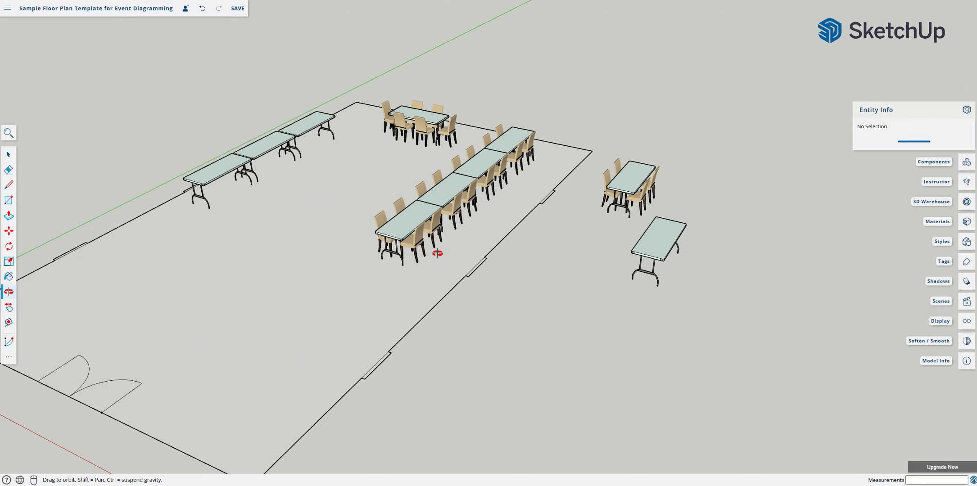
pyautogui.press('h')
pyautogui.moveTo(433, 250); pyautogui.dragTo(482, 294)
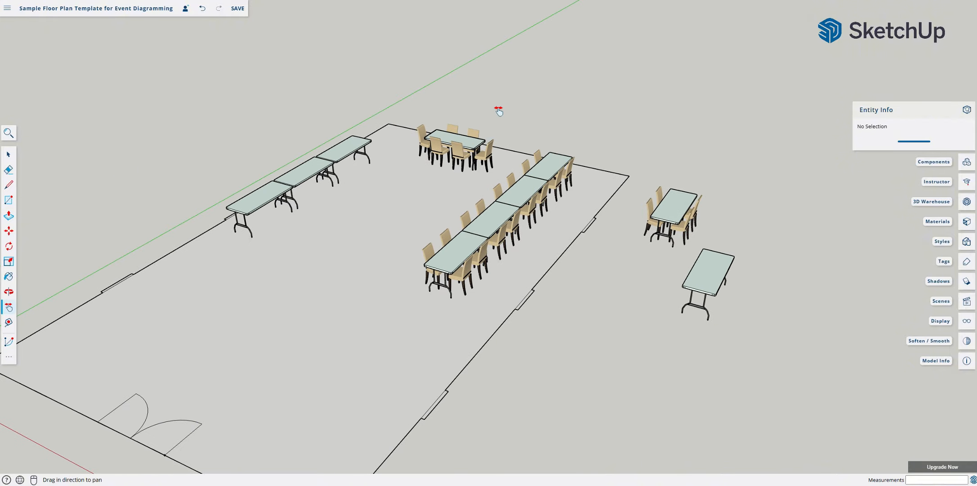